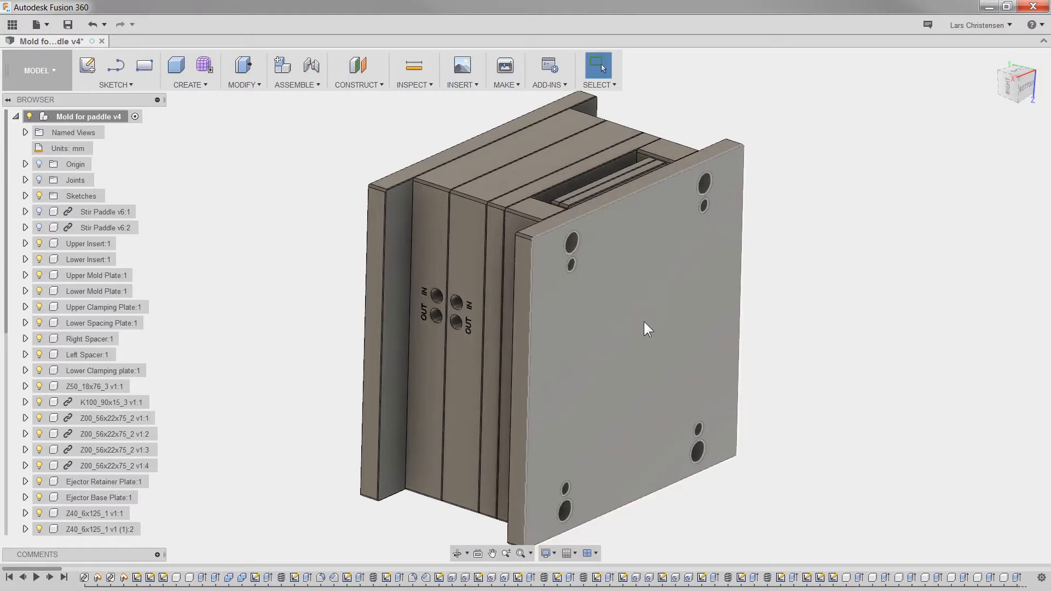
Examine the gap around the ejector plates and pins between the spacers on the back side of the mold.
{"action": "middle_click_drag", "start_coordinate": [645, 323], "coordinate": [550, 418], "text": "shift"}
{"action": "scroll", "coordinate": [593, 444], "scroll_direction": "up", "scroll_amount": 3}
{"action": "scroll", "coordinate": [549, 418], "scroll_direction": "up", "scroll_amount": 2}
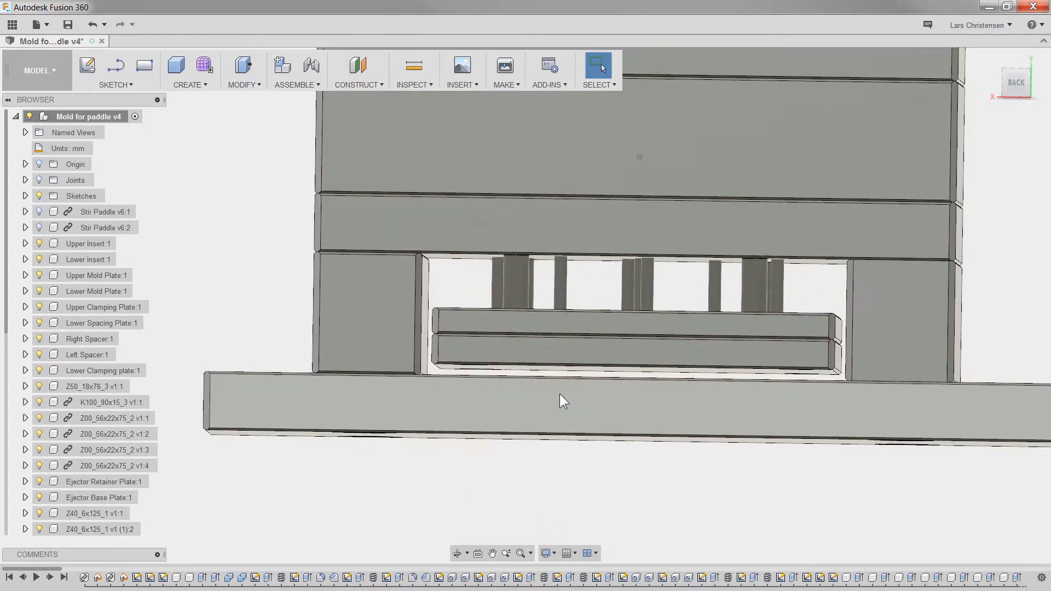
{"action": "scroll", "coordinate": [540, 400], "scroll_direction": "up", "scroll_amount": 2}
{"action": "middle_click_drag", "start_coordinate": [518, 357], "coordinate": [524, 407], "text": "shift"}
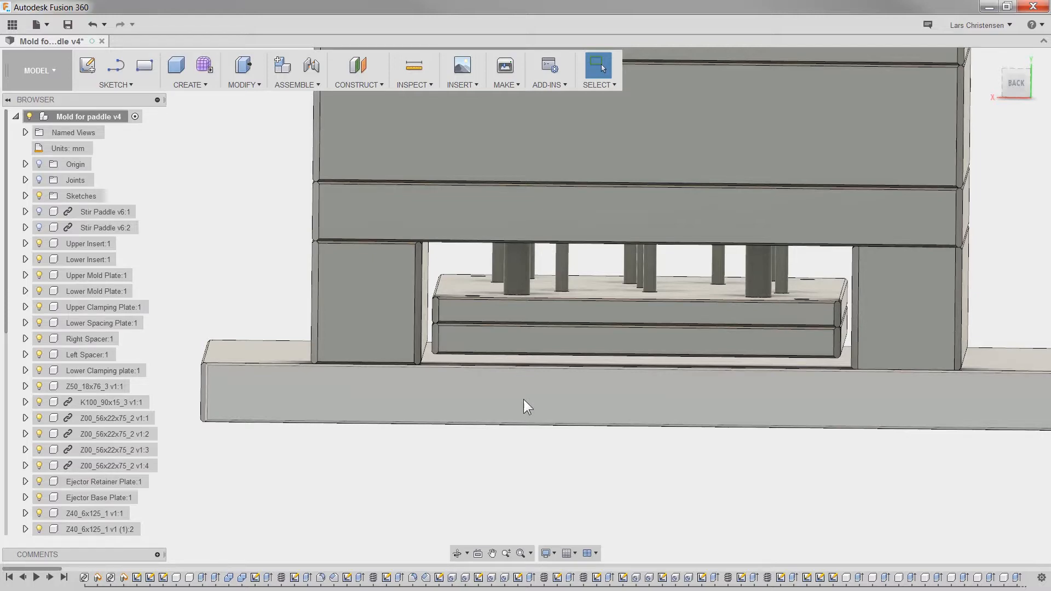
{"action": "middle_click_drag", "start_coordinate": [524, 407], "coordinate": [601, 419], "text": "shift"}
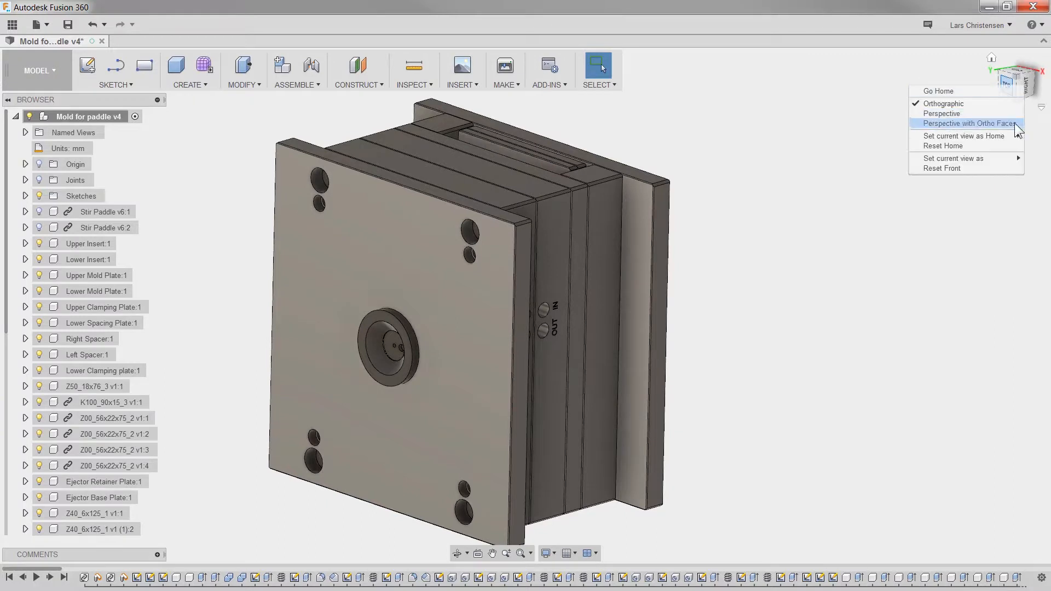
Set the view projection to Perspective with Ortho Faces and check the whole mold in it.
{"action": "left_click", "coordinate": [991, 122]}
{"action": "scroll", "coordinate": [791, 264], "scroll_direction": "up", "scroll_amount": 4}
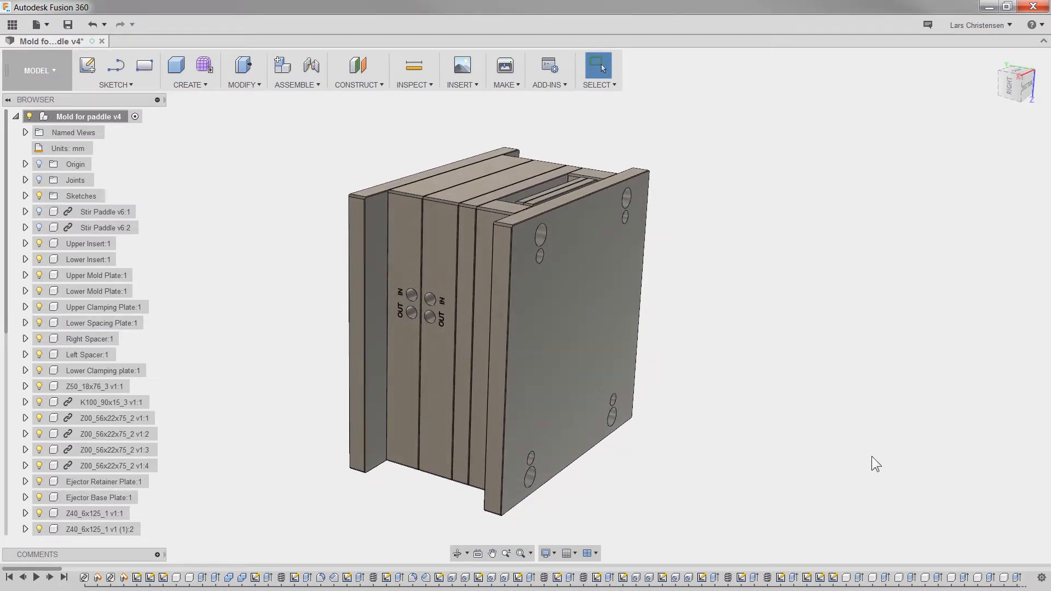
{"action": "middle_click_drag", "start_coordinate": [624, 330], "coordinate": [956, 361], "text": "shift"}
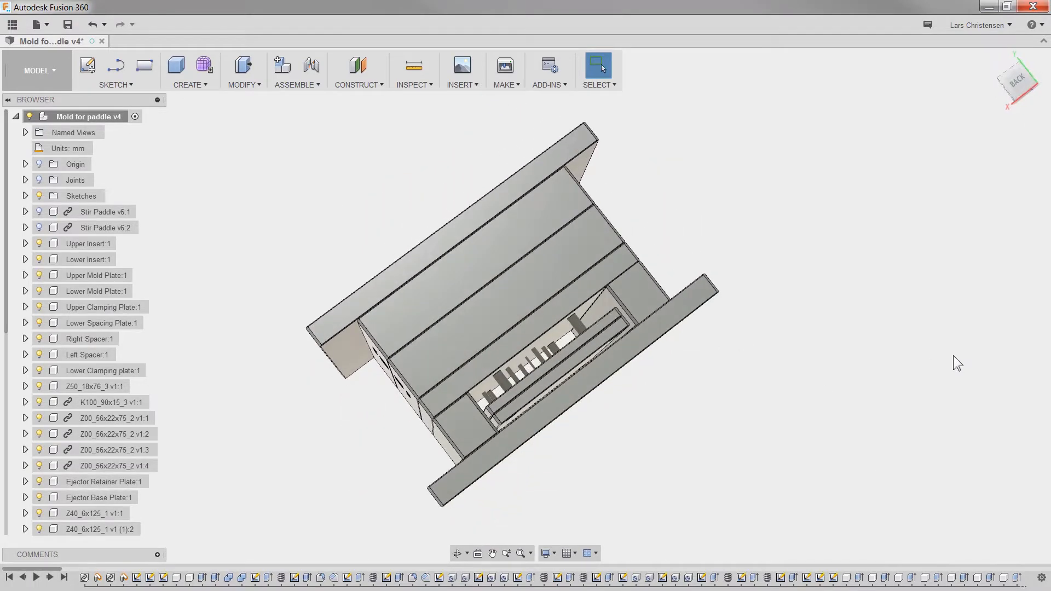
Hide the Lower Clamping plate and add 4 mm circles to the Top Mold/Clamp Layout sketch, beside the holes 75 mm from the centre line.
{"action": "left_click", "coordinate": [38, 371]}
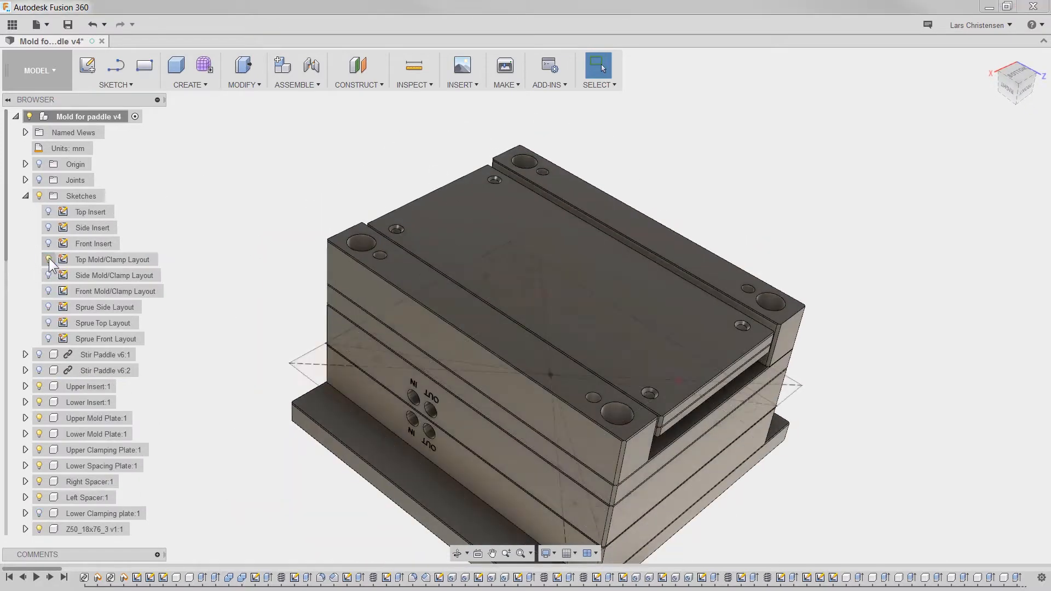
{"action": "double_click", "coordinate": [50, 261]}
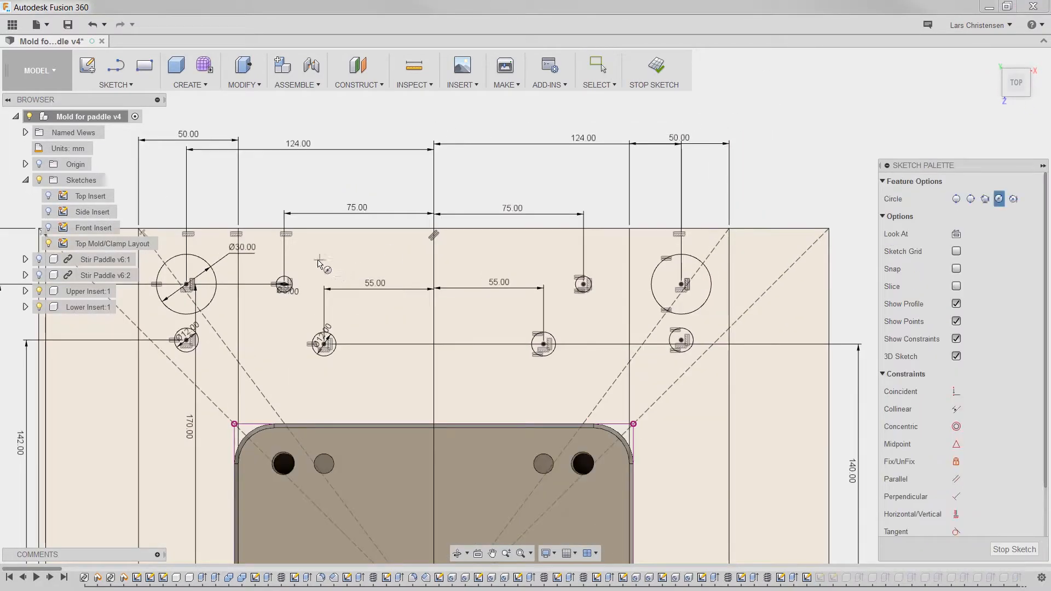
{"action": "left_click", "coordinate": [283, 255]}
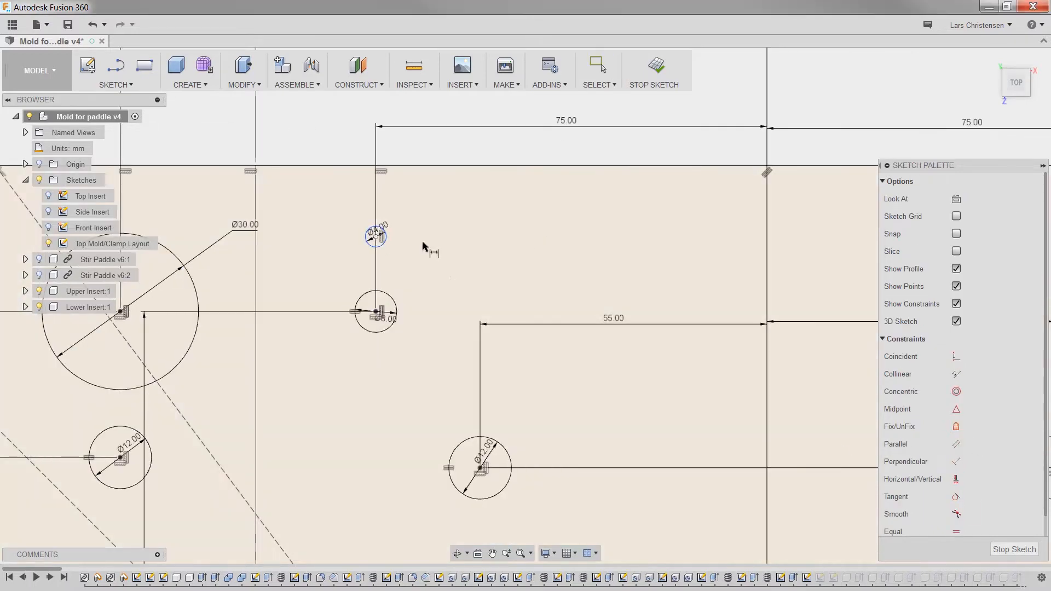
{"action": "scroll", "coordinate": [384, 201], "scroll_direction": "down", "scroll_amount": 6}
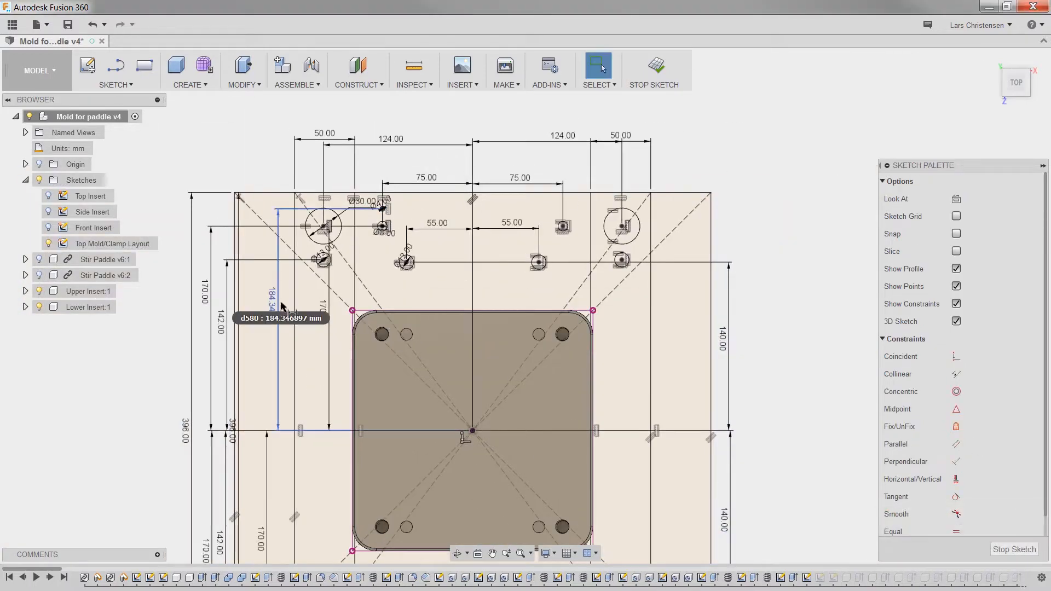
{"action": "scroll", "coordinate": [280, 307], "scroll_direction": "up", "scroll_amount": 4}
{"action": "key", "text": "c"}
{"action": "left_click", "coordinate": [606, 469]}
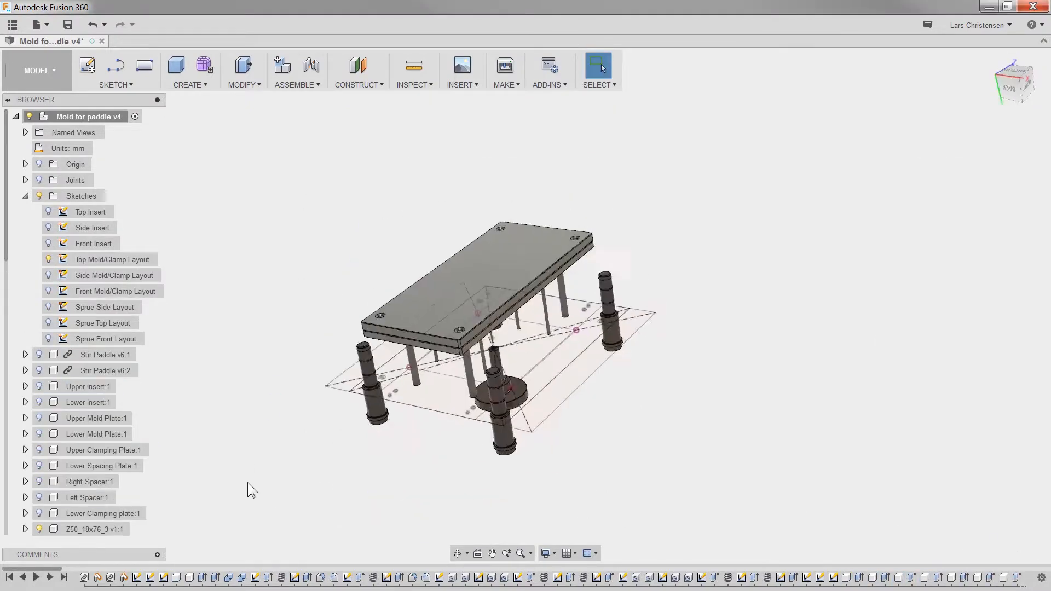
Activate the Ejector Base Plate component and open the project's Hardware folder.
{"action": "scroll", "coordinate": [44, 493], "scroll_direction": "down", "scroll_amount": 6}
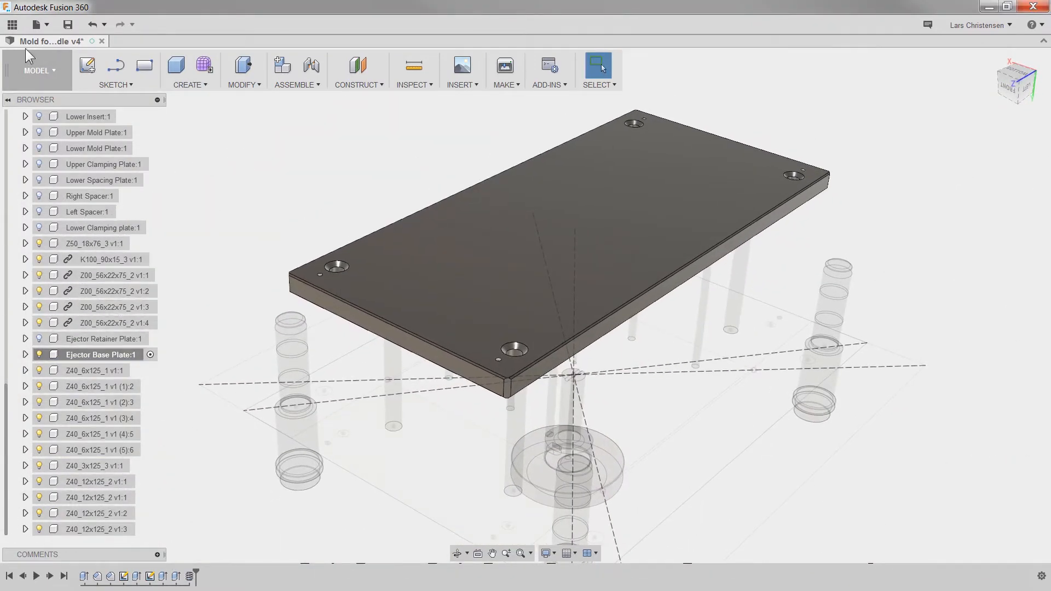
{"action": "left_click", "coordinate": [13, 26]}
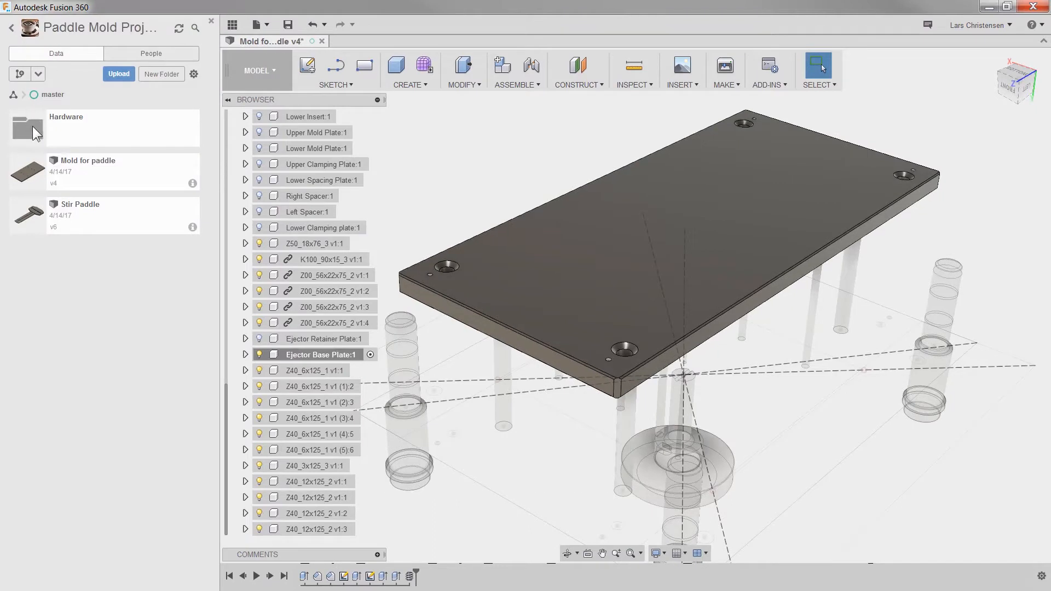
{"action": "left_click", "coordinate": [33, 133]}
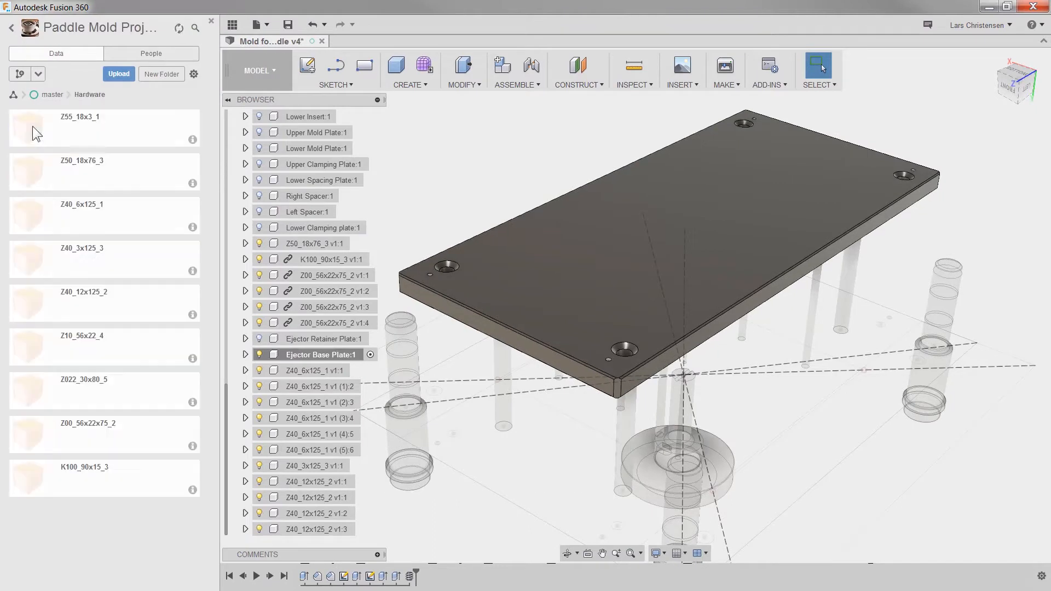
Insert Z55_18x3_1 into the active Ejector Base Plate and move it about -158 mm in Y, above the plate.
{"action": "right_click", "coordinate": [120, 137]}
{"action": "left_click", "coordinate": [145, 147]}
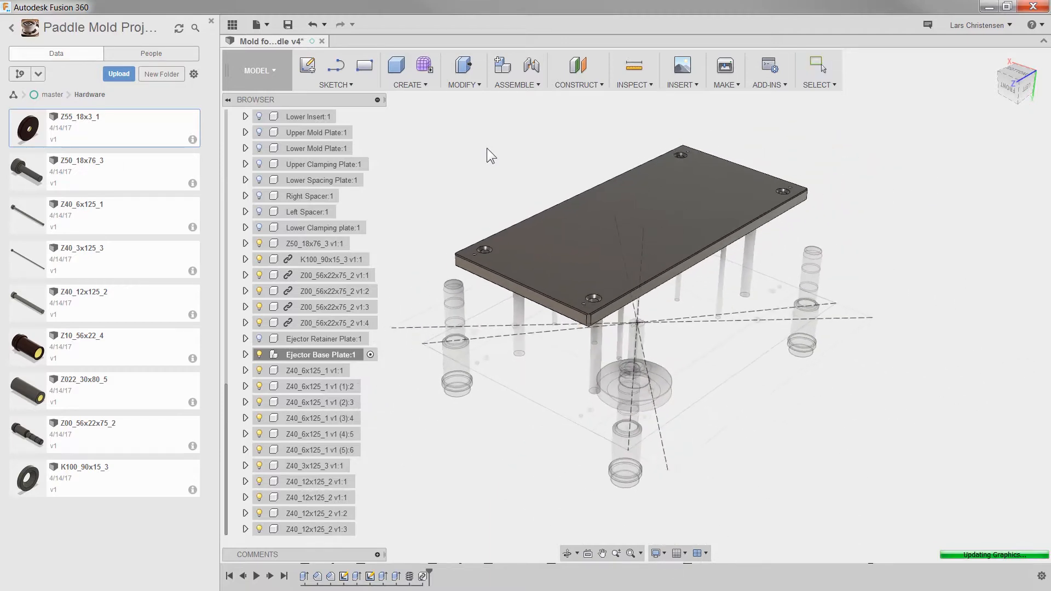
{"action": "scroll", "coordinate": [554, 242], "scroll_direction": "up", "scroll_amount": 2}
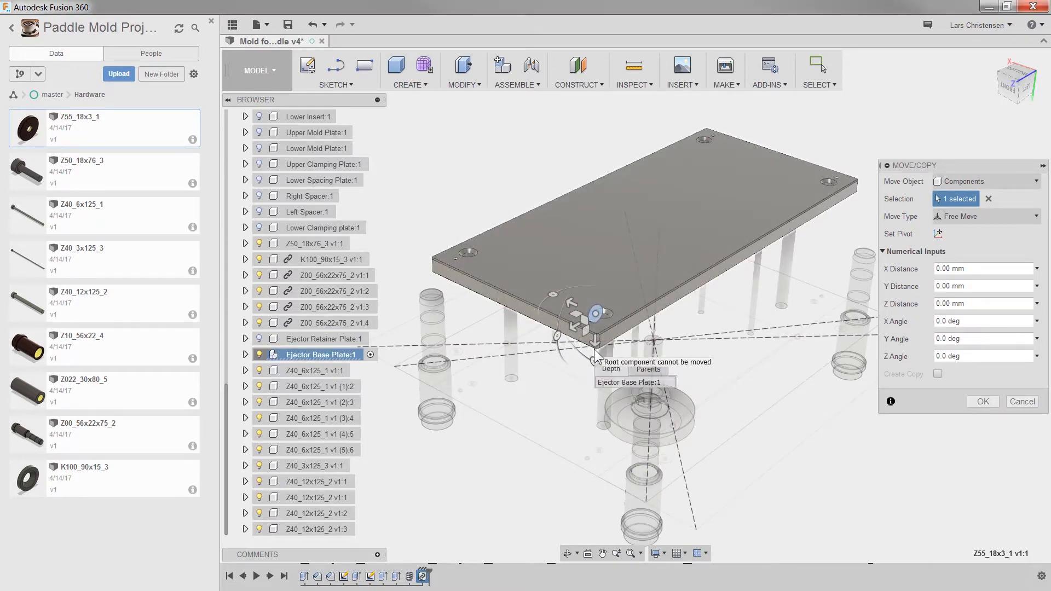
{"action": "left_click_drag", "start_coordinate": [596, 350], "coordinate": [599, 205]}
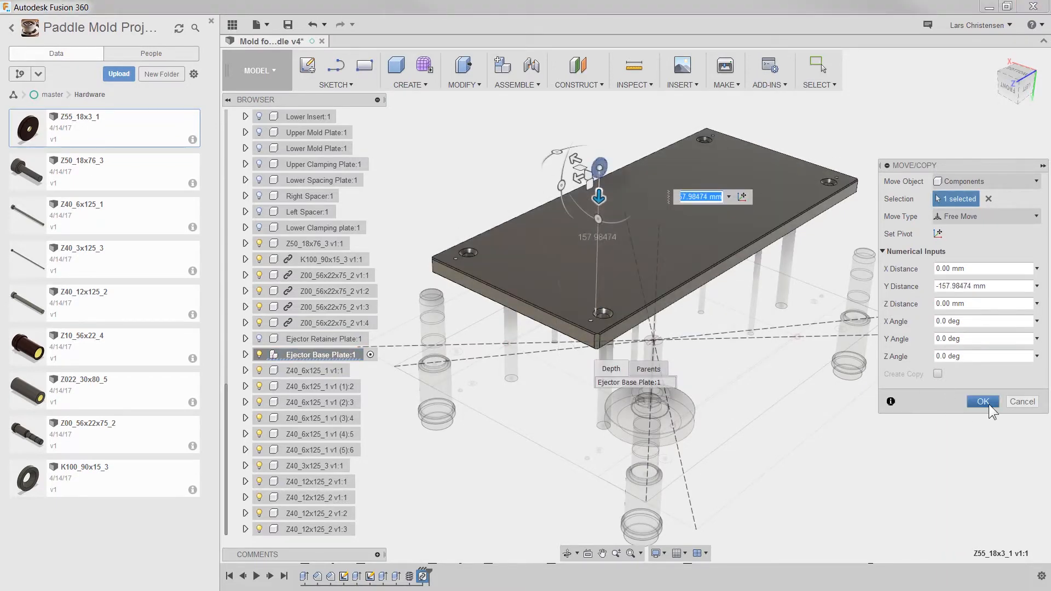
{"action": "left_click", "coordinate": [989, 404]}
Join the Z55_18x3_1 disk to the small hole beside the corner countersink of the Ejector Base Plate with a rigid joint.
{"action": "middle_click_drag", "start_coordinate": [869, 405], "coordinate": [695, 277], "text": "shift"}
{"action": "scroll", "coordinate": [715, 289], "scroll_direction": "up", "scroll_amount": 2}
{"action": "scroll", "coordinate": [695, 277], "scroll_direction": "up", "scroll_amount": 2}
{"action": "key", "text": "j"}
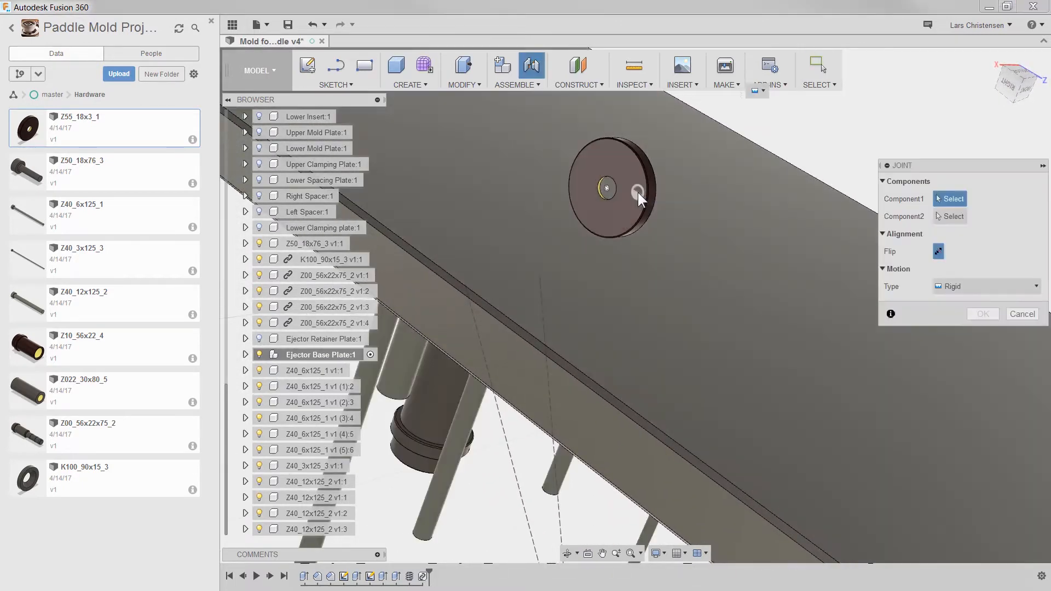
{"action": "left_click", "coordinate": [639, 193]}
{"action": "scroll", "coordinate": [554, 229], "scroll_direction": "down", "scroll_amount": 5}
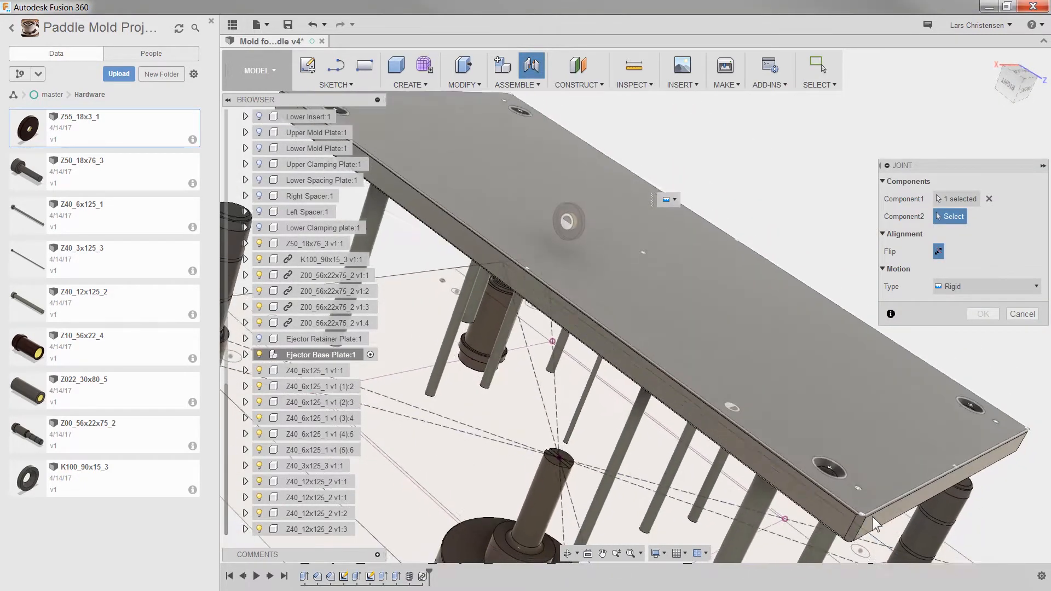
{"action": "middle_click_drag", "start_coordinate": [875, 524], "coordinate": [807, 500], "text": "shift"}
{"action": "scroll", "coordinate": [790, 498], "scroll_direction": "up", "scroll_amount": 4}
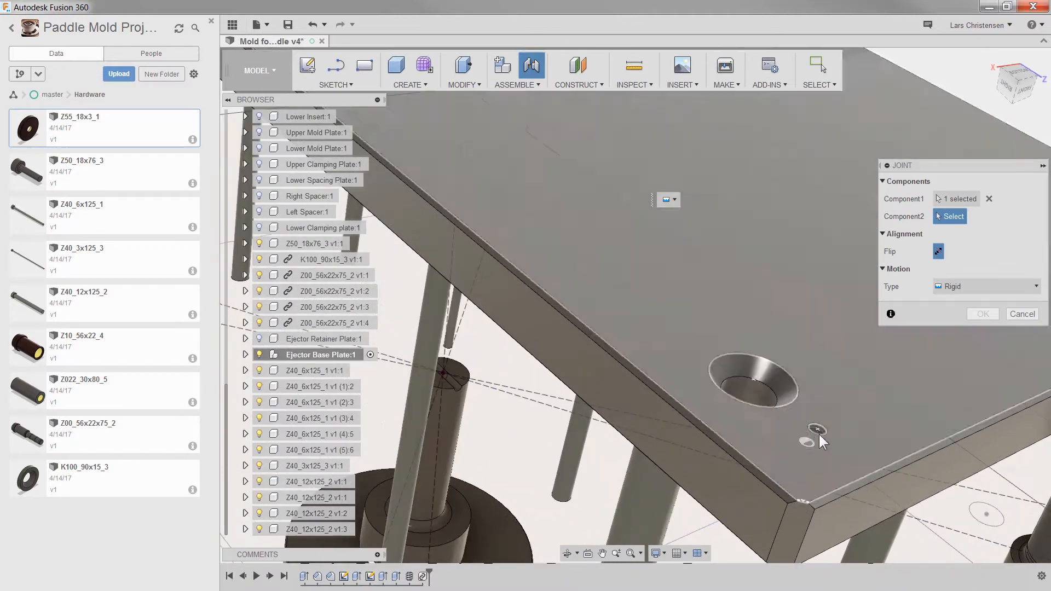
{"action": "left_click", "coordinate": [819, 429]}
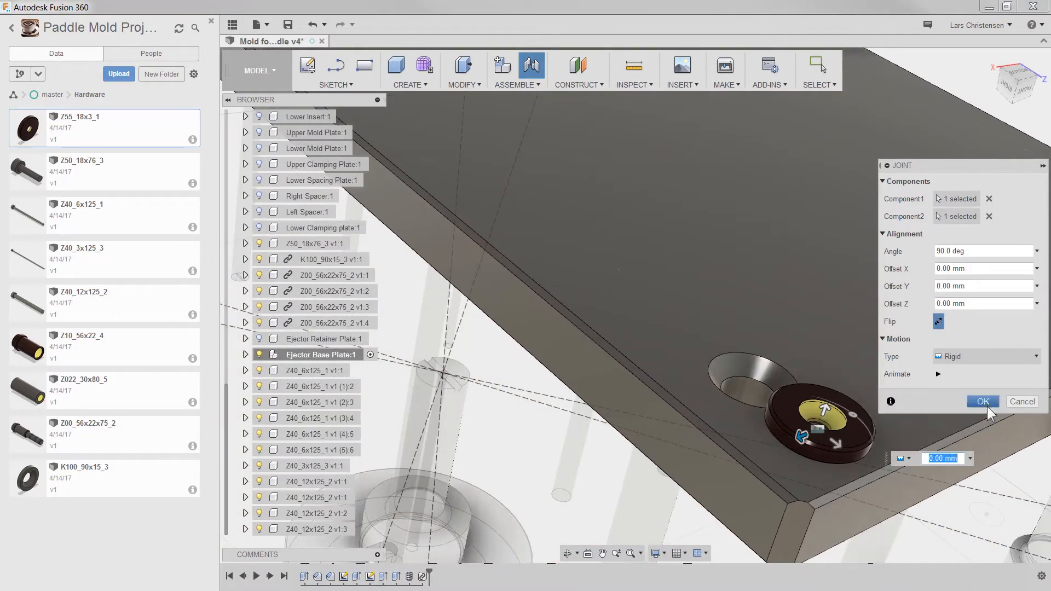
{"action": "left_click", "coordinate": [984, 402]}
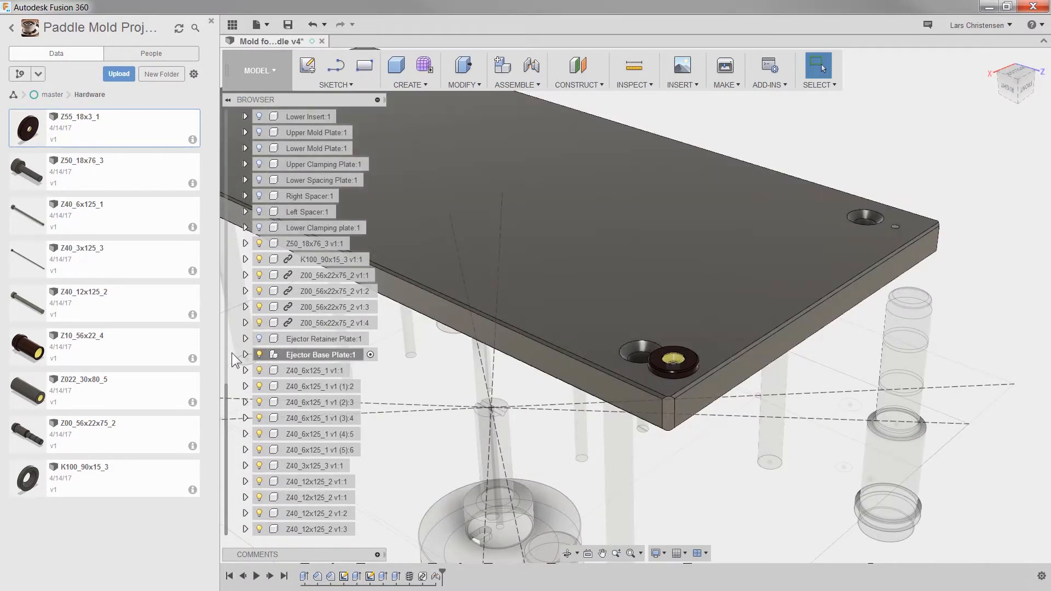
Delete the Z55_18x3_1 component nested inside the Ejector Base Plate.
{"action": "left_click", "coordinate": [245, 355]}
{"action": "left_click", "coordinate": [322, 353]}
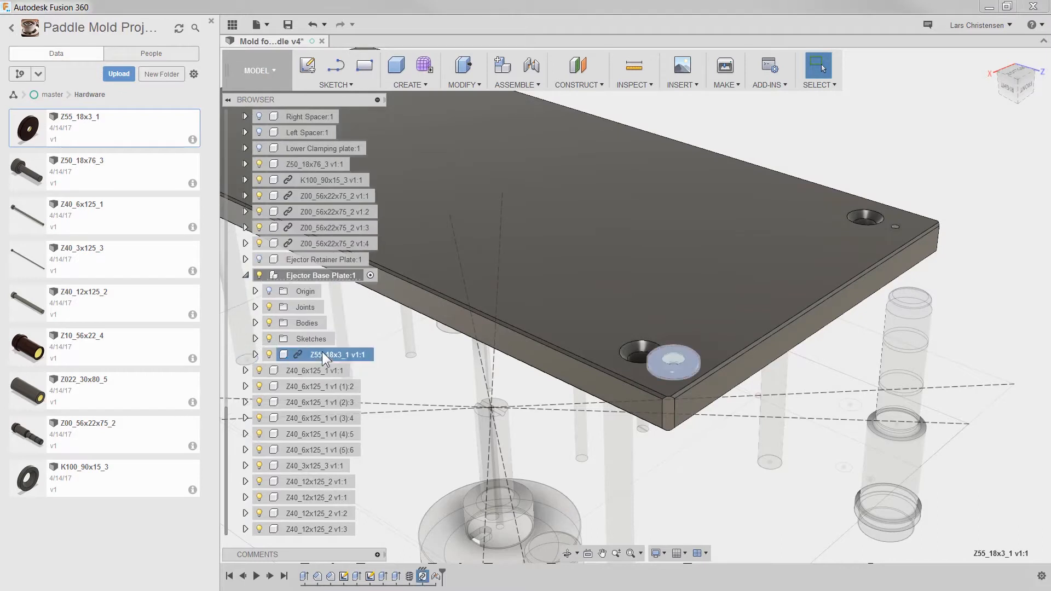
{"action": "key", "text": "Delete"}
{"action": "left_click", "coordinate": [499, 324]}
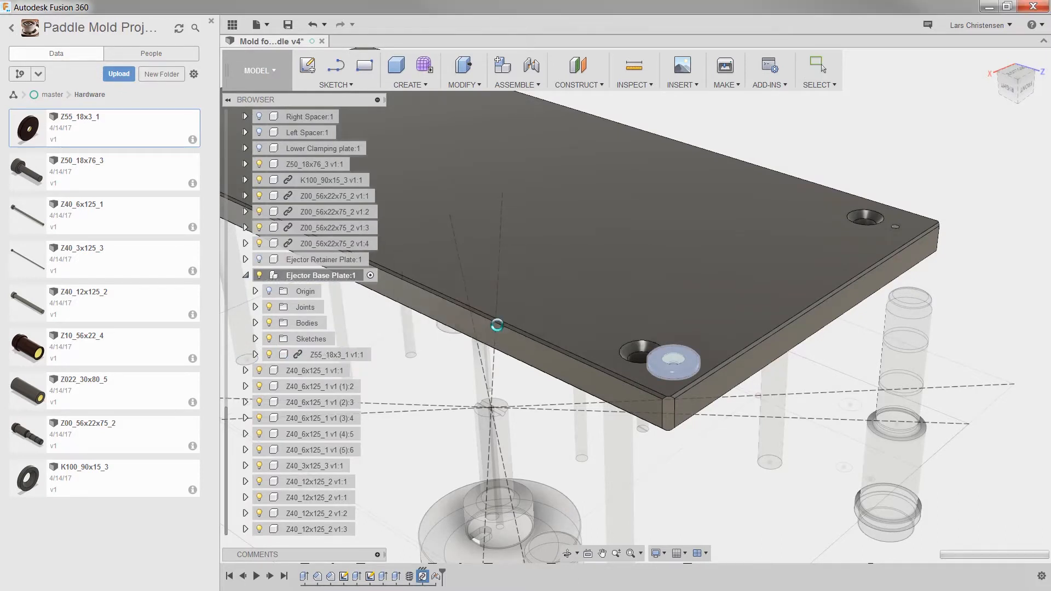
Activate the top-level Mold for paddle assembly and clear the selection.
{"action": "scroll", "coordinate": [290, 261], "scroll_direction": "up", "scroll_amount": 10}
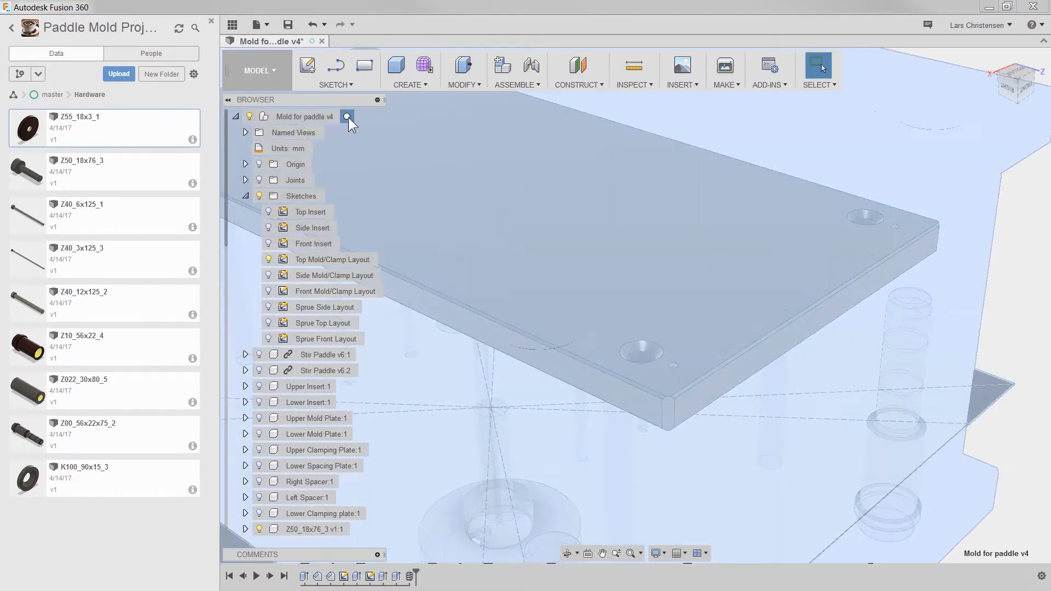
{"action": "left_click", "coordinate": [348, 117]}
{"action": "scroll", "coordinate": [567, 203], "scroll_direction": "down", "scroll_amount": 3}
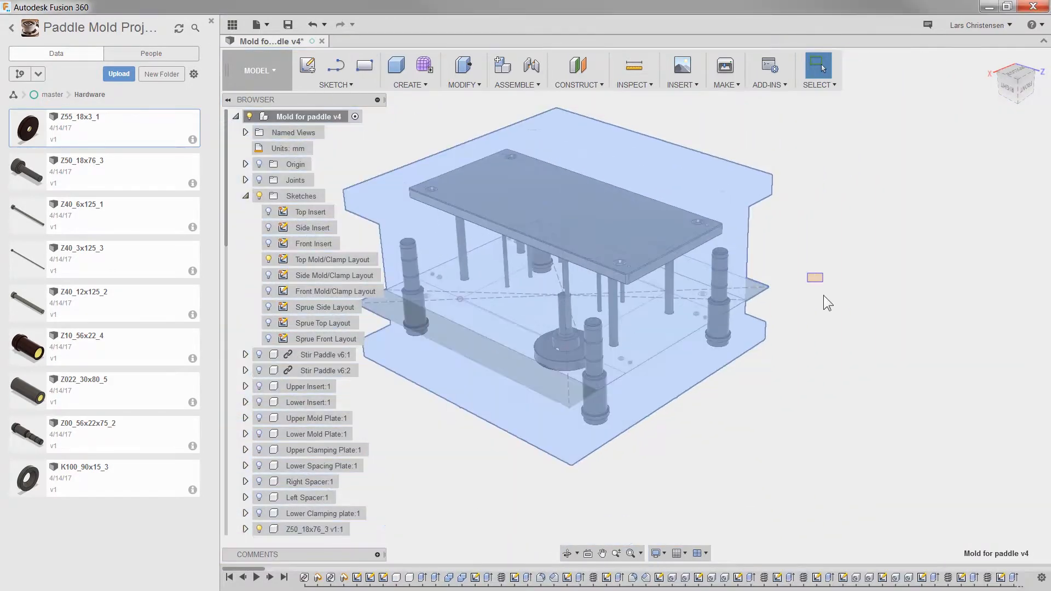
{"action": "left_click", "coordinate": [816, 279]}
{"action": "scroll", "coordinate": [594, 249], "scroll_direction": "up", "scroll_amount": 5}
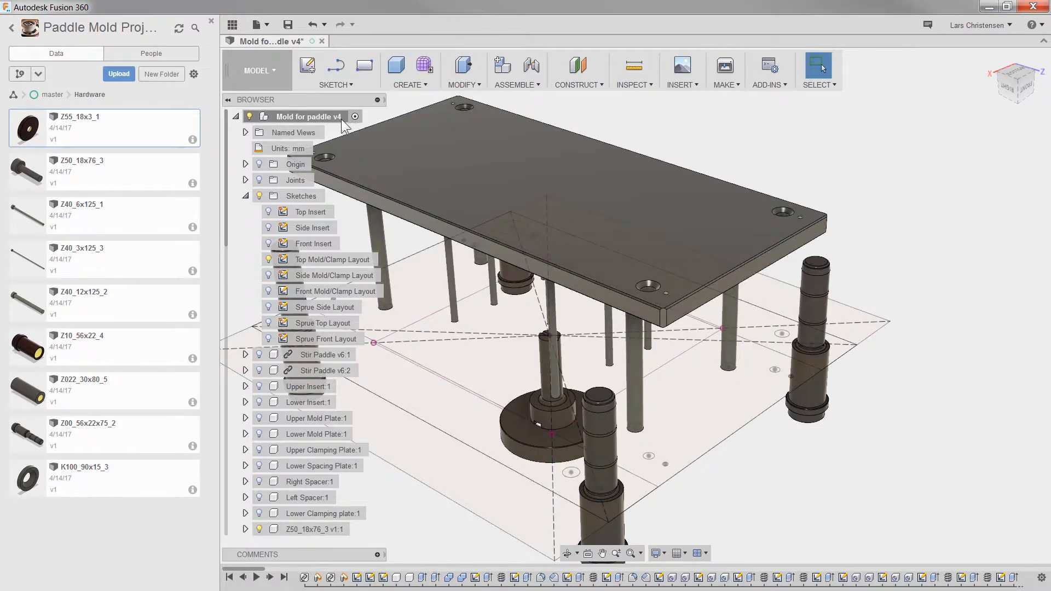
Insert Z55_18x3_1 from the Hardware folder into the top-level assembly and move it vertically above the ejector plate.
{"action": "right_click", "coordinate": [122, 134]}
{"action": "left_click", "coordinate": [140, 148]}
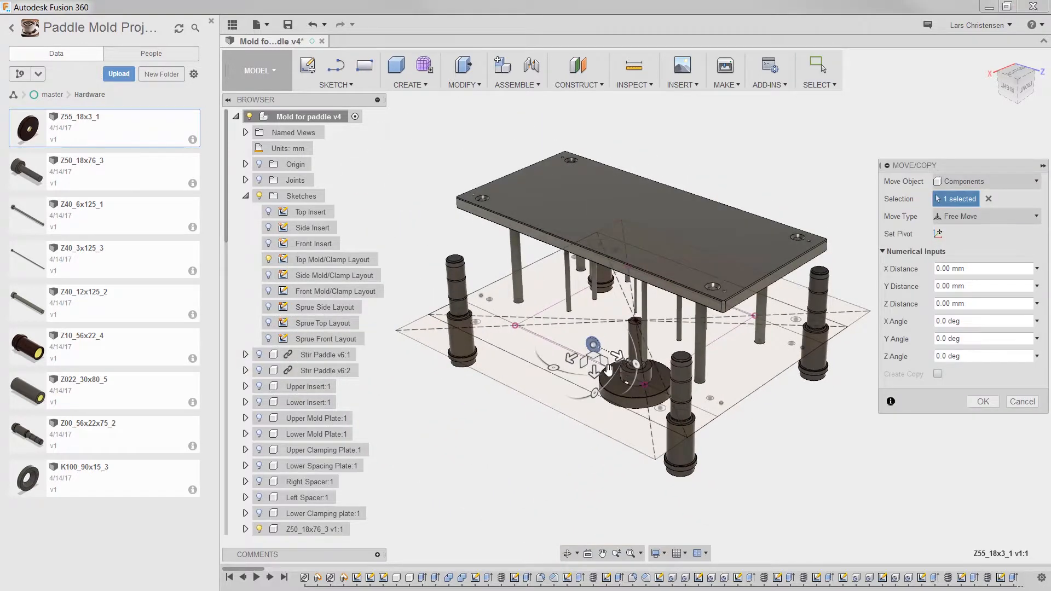
{"action": "left_click_drag", "start_coordinate": [595, 374], "coordinate": [588, 144]}
{"action": "left_click", "coordinate": [983, 401]}
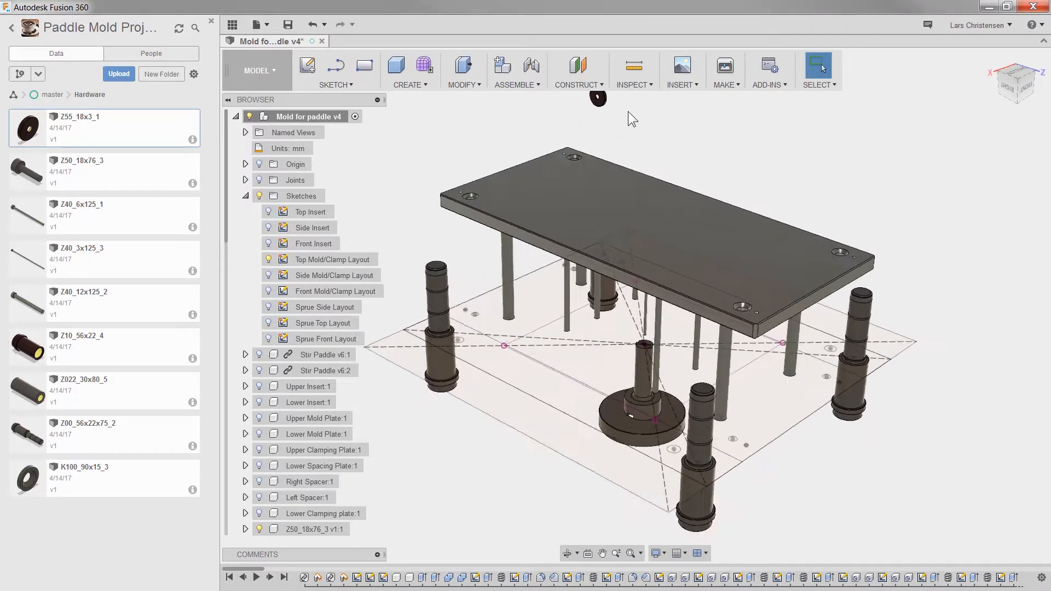
Create a rigid joint seating the Z55_18x3_1 disk on the small hole beside the ejector plate's near corner countersink.
{"action": "scroll", "coordinate": [649, 164], "scroll_direction": "up", "scroll_amount": 5}
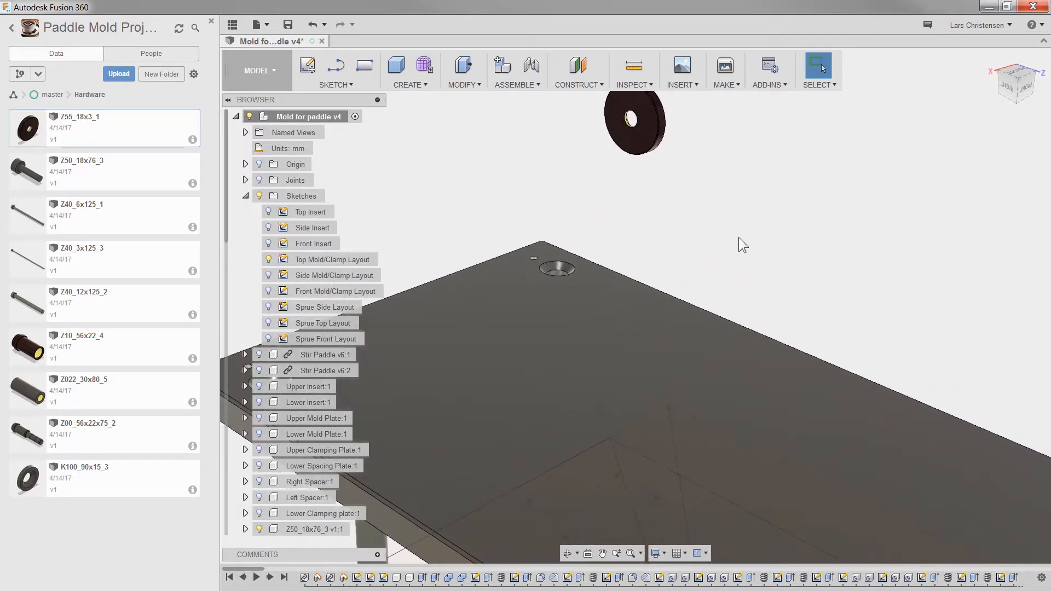
{"action": "key", "text": "j"}
{"action": "left_click", "coordinate": [647, 130]}
{"action": "scroll", "coordinate": [544, 166], "scroll_direction": "down", "scroll_amount": 5}
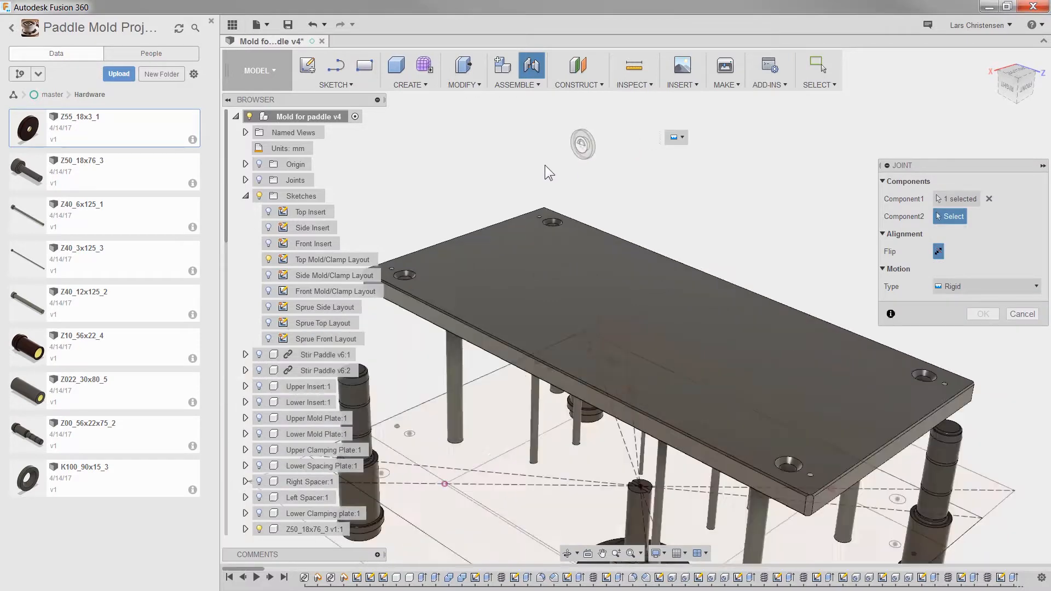
{"action": "scroll", "coordinate": [712, 401], "scroll_direction": "up", "scroll_amount": 6}
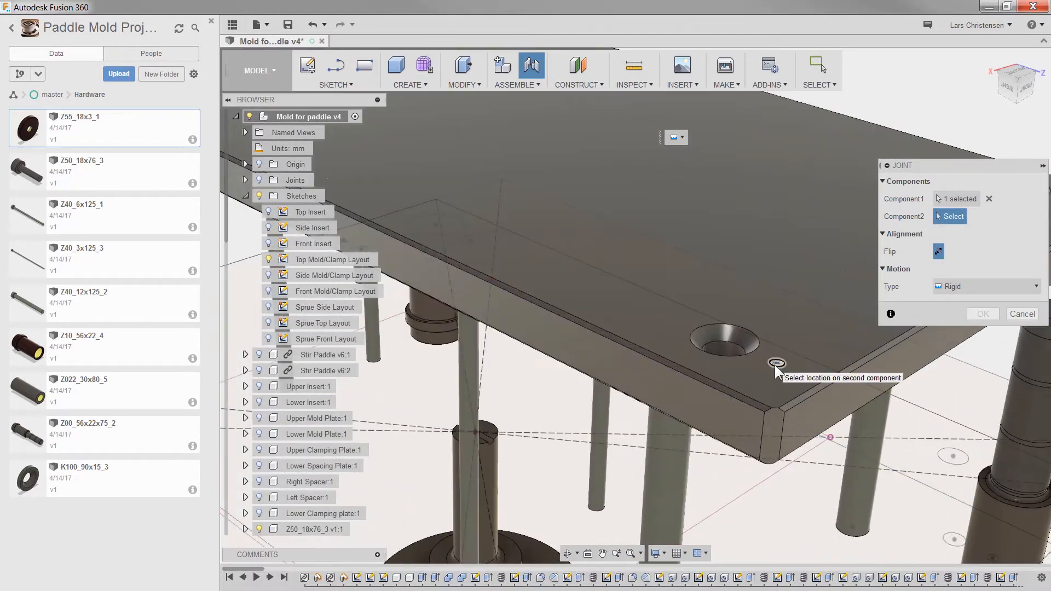
{"action": "left_click", "coordinate": [774, 364]}
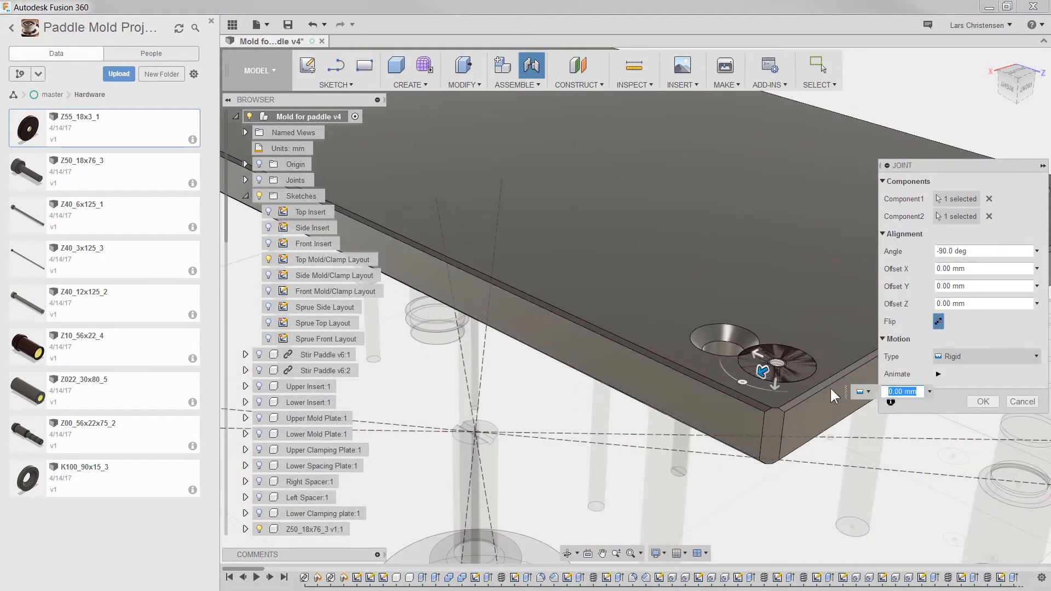
{"action": "left_click", "coordinate": [984, 402]}
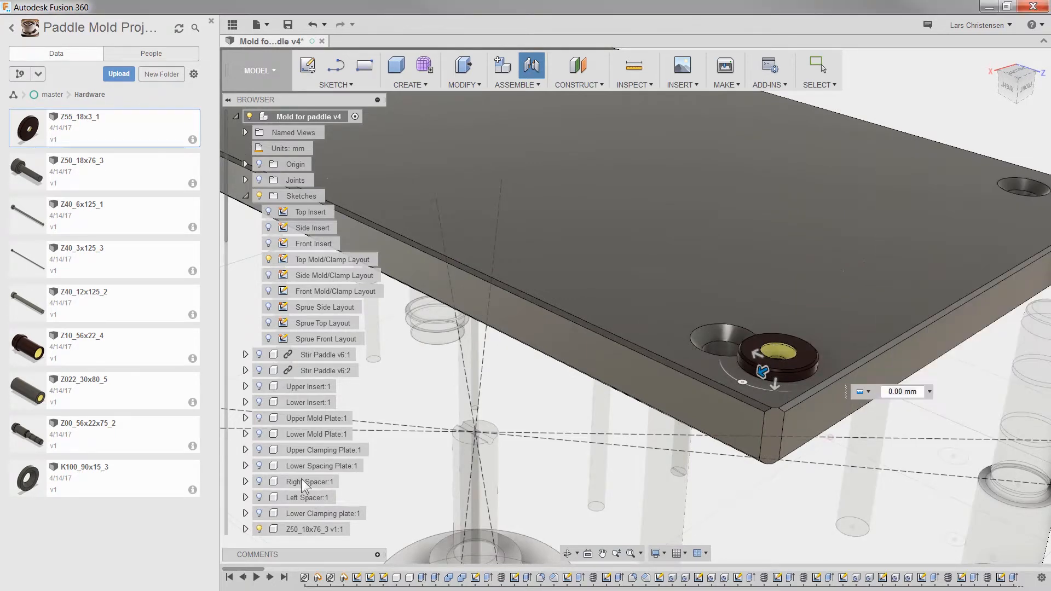
Duplicate the joined Z55_18x3_1 component and place the copy off the ejector plate's adjacent corner.
{"action": "scroll", "coordinate": [301, 482], "scroll_direction": "down", "scroll_amount": 5}
{"action": "scroll", "coordinate": [310, 510], "scroll_direction": "down", "scroll_amount": 3}
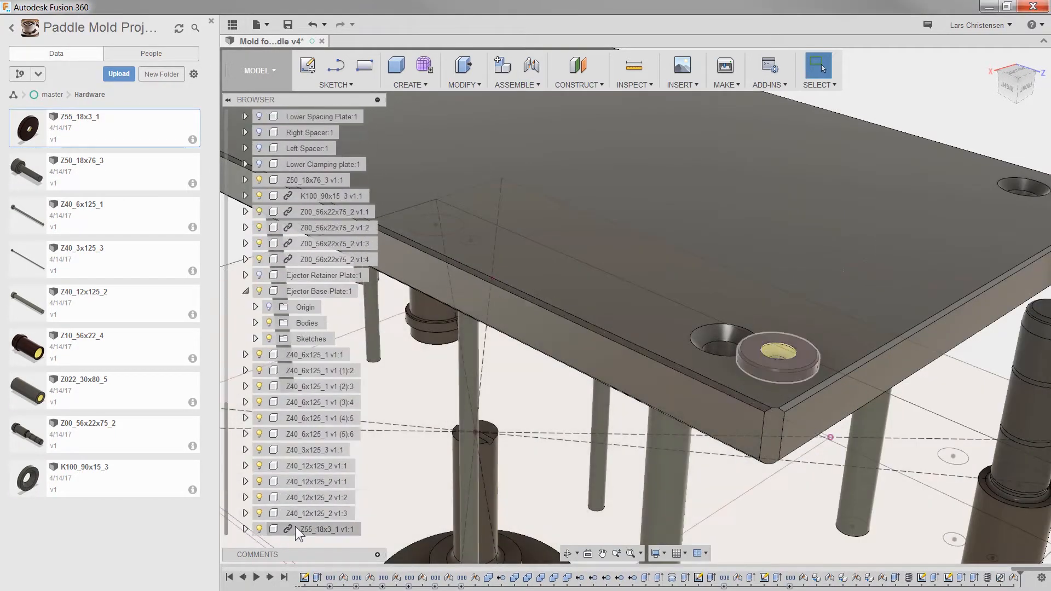
{"action": "left_click", "coordinate": [312, 525]}
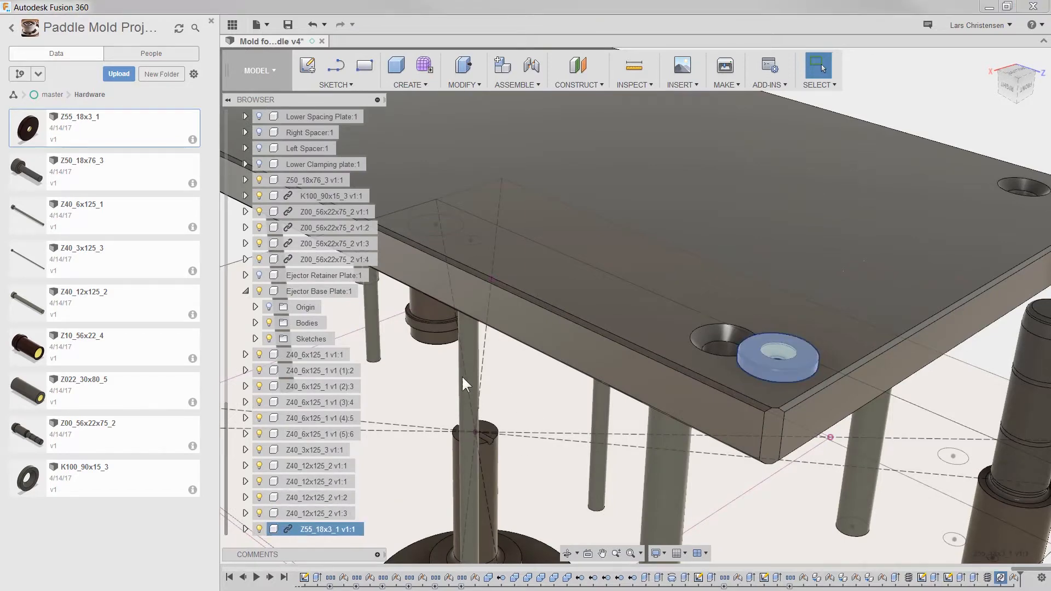
{"action": "key", "text": "ctrl+v"}
{"action": "scroll", "coordinate": [493, 378], "scroll_direction": "down", "scroll_amount": 3}
{"action": "left_click_drag", "start_coordinate": [592, 336], "coordinate": [803, 253]}
{"action": "left_click", "coordinate": [982, 402]}
Create a rigid joint seating the second Z55_18x3_1 disk on the small hole beside that corner's countersink.
{"action": "scroll", "coordinate": [764, 235], "scroll_direction": "up", "scroll_amount": 3}
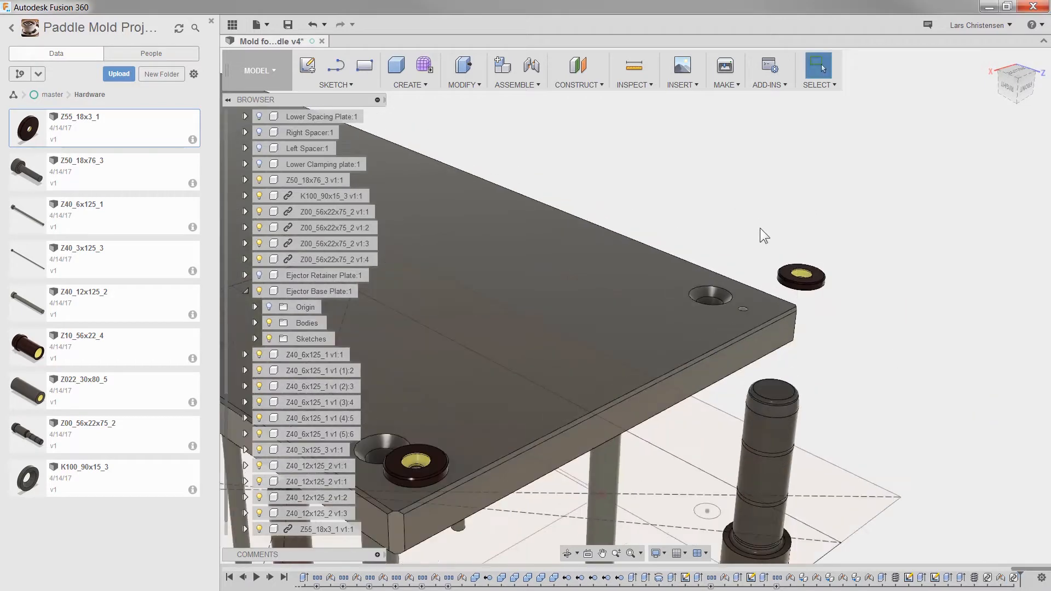
{"action": "middle_click_drag", "start_coordinate": [896, 324], "coordinate": [812, 314], "text": "shift"}
{"action": "key", "text": "j"}
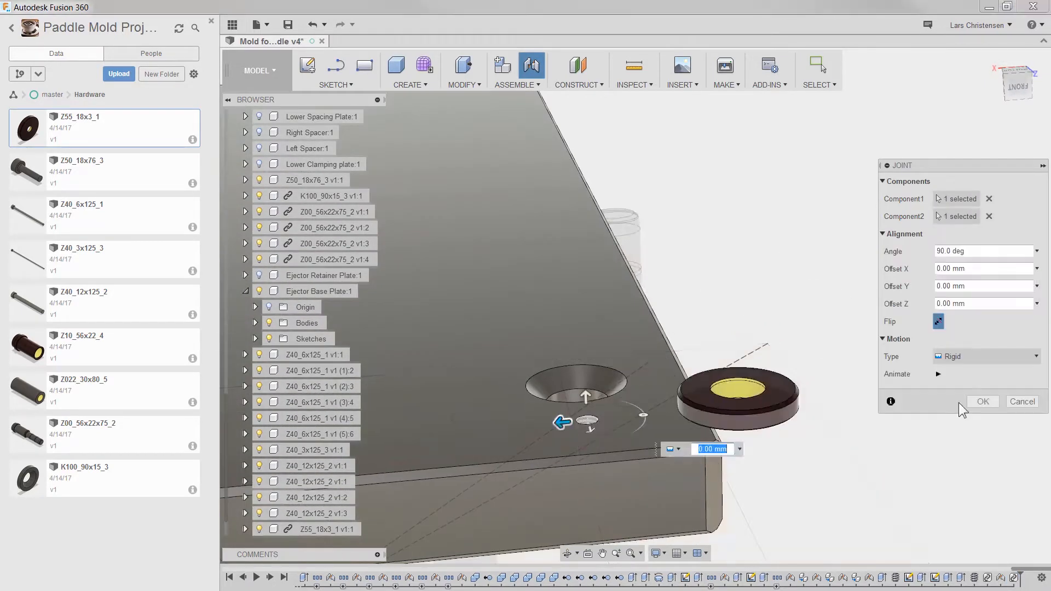
{"action": "key", "text": "Return"}
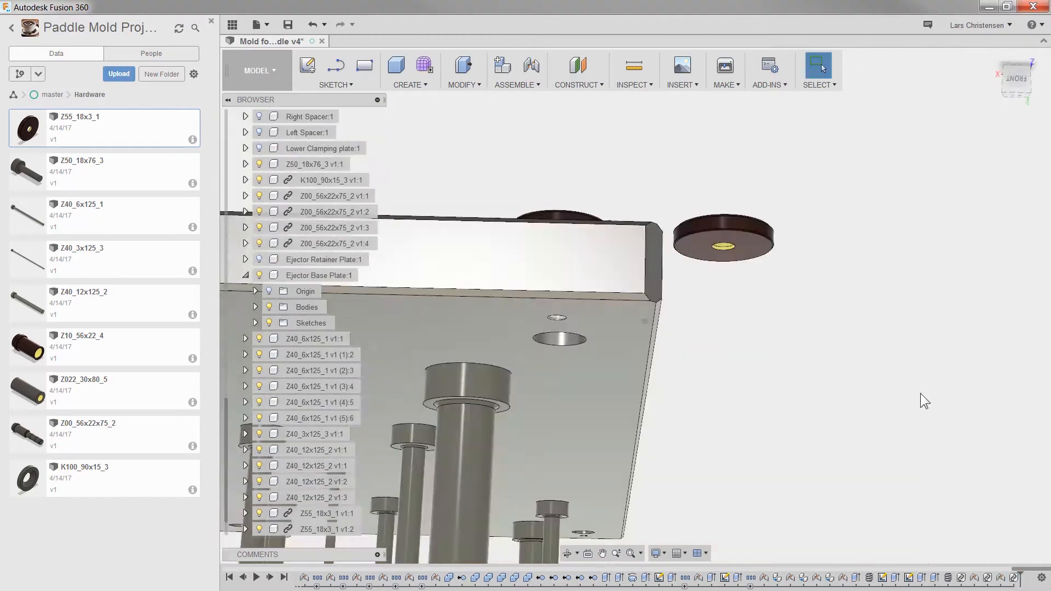
Add further Z55_18x3_1 copies and rigidly join them to the small holes at the ejector plate's two remaining corners.
{"action": "key", "text": "j"}
{"action": "left_click", "coordinate": [917, 408]}
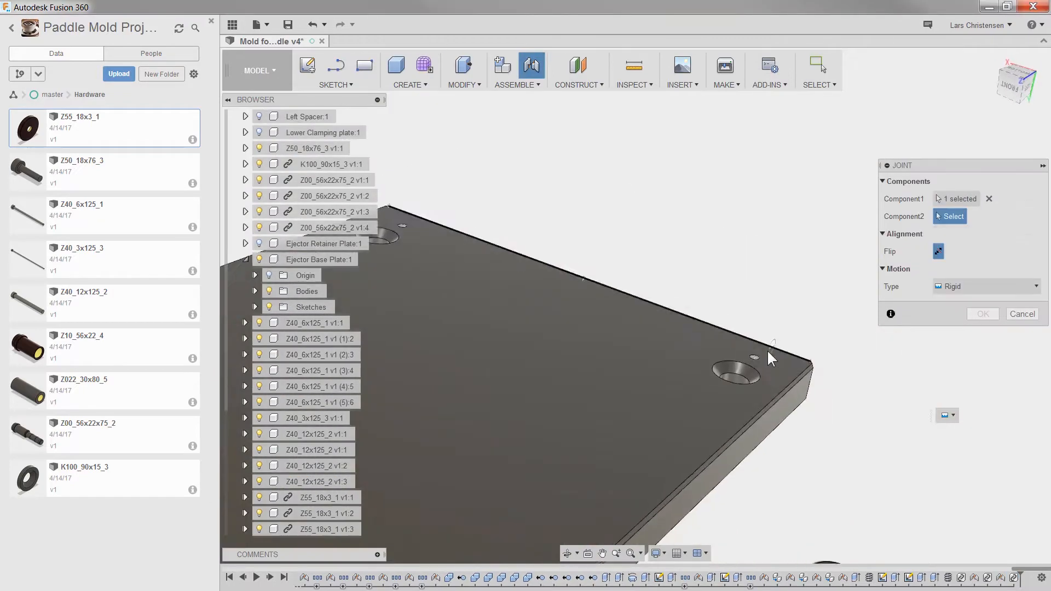
{"action": "left_click", "coordinate": [767, 349]}
{"action": "key", "text": "Return"}
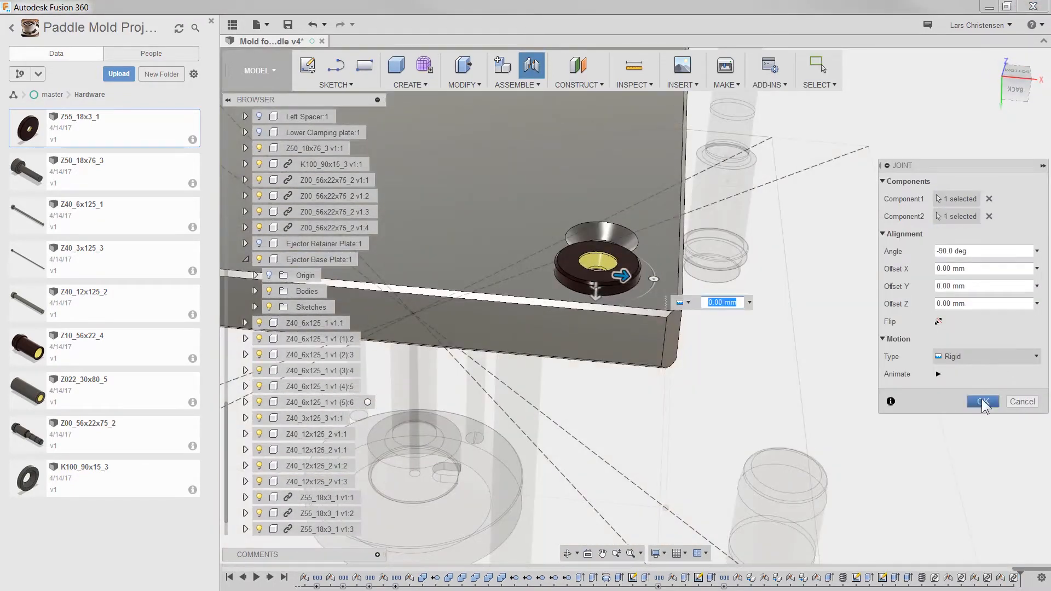
{"action": "key", "text": "Return"}
{"action": "middle_click_drag", "start_coordinate": [970, 403], "coordinate": [788, 416], "text": "shift"}
{"action": "scroll", "coordinate": [789, 411], "scroll_direction": "down", "scroll_amount": 4}
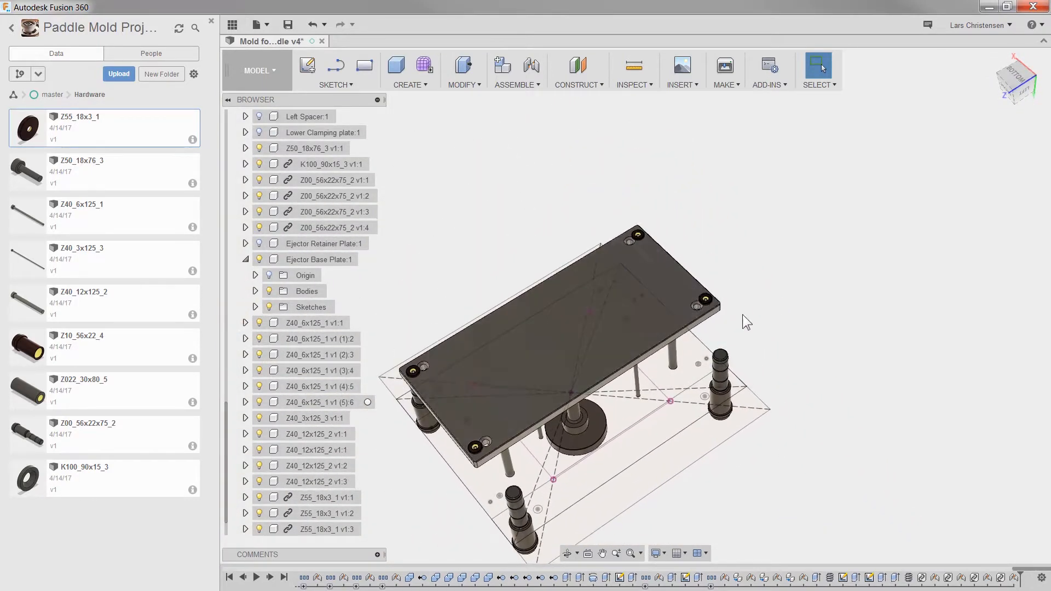
Open the Top Mold/Clamp Layout sketch for editing.
{"action": "middle_click_drag", "start_coordinate": [742, 314], "coordinate": [630, 345], "text": "shift"}
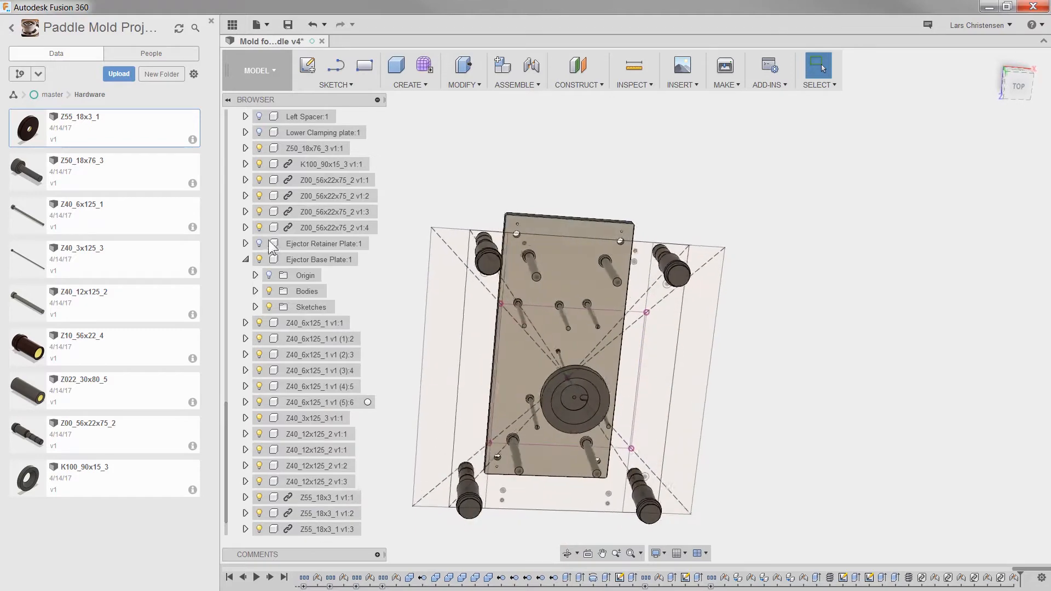
{"action": "scroll", "coordinate": [307, 250], "scroll_direction": "up", "scroll_amount": 7}
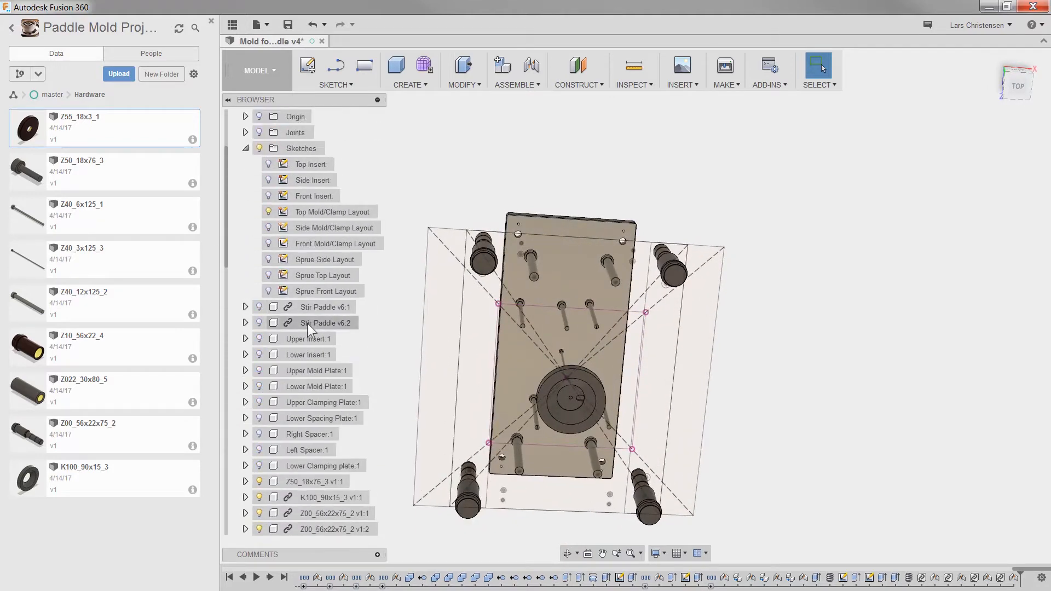
{"action": "scroll", "coordinate": [319, 340], "scroll_direction": "up", "scroll_amount": 1}
{"action": "right_click", "coordinate": [316, 244]}
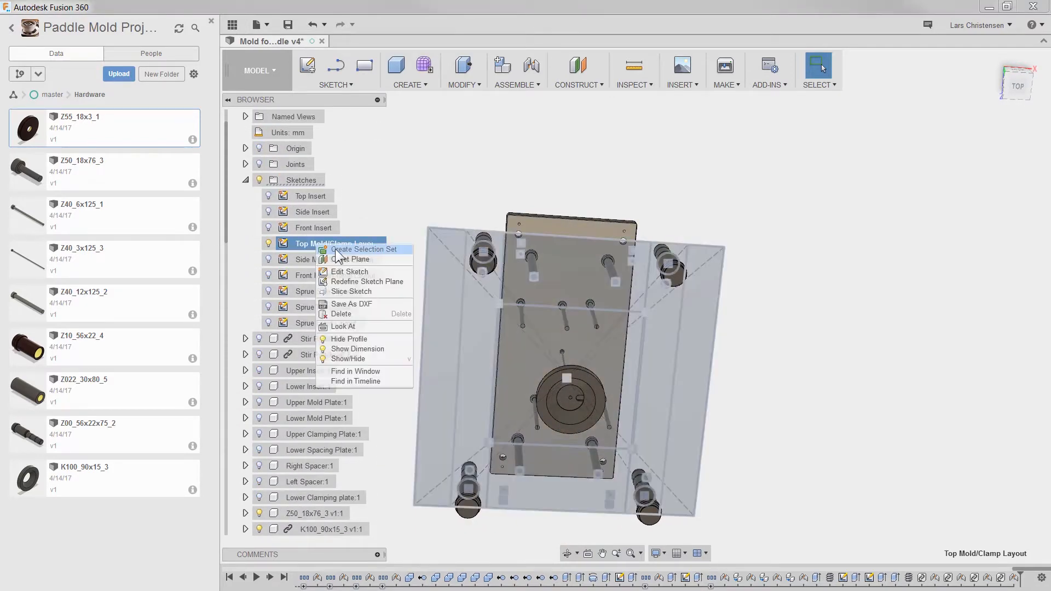
{"action": "left_click", "coordinate": [344, 271]}
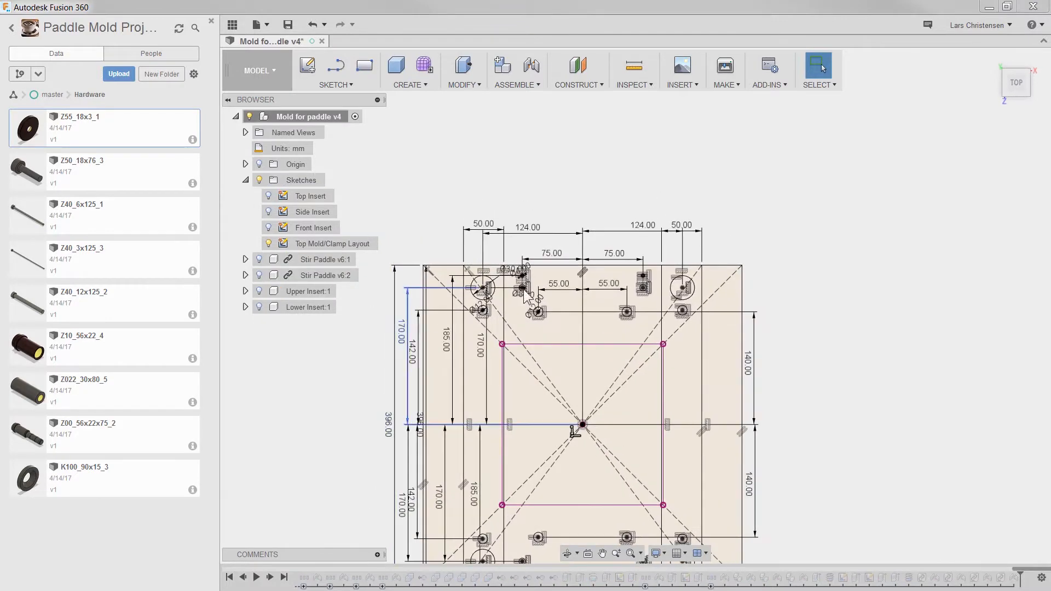
Release the upper-left 4 mm circle from its vertical alignment with the 8 mm circle and dimension it 65 mm horizontally from the sketch centre.
{"action": "scroll", "coordinate": [525, 296], "scroll_direction": "up", "scroll_amount": 10}
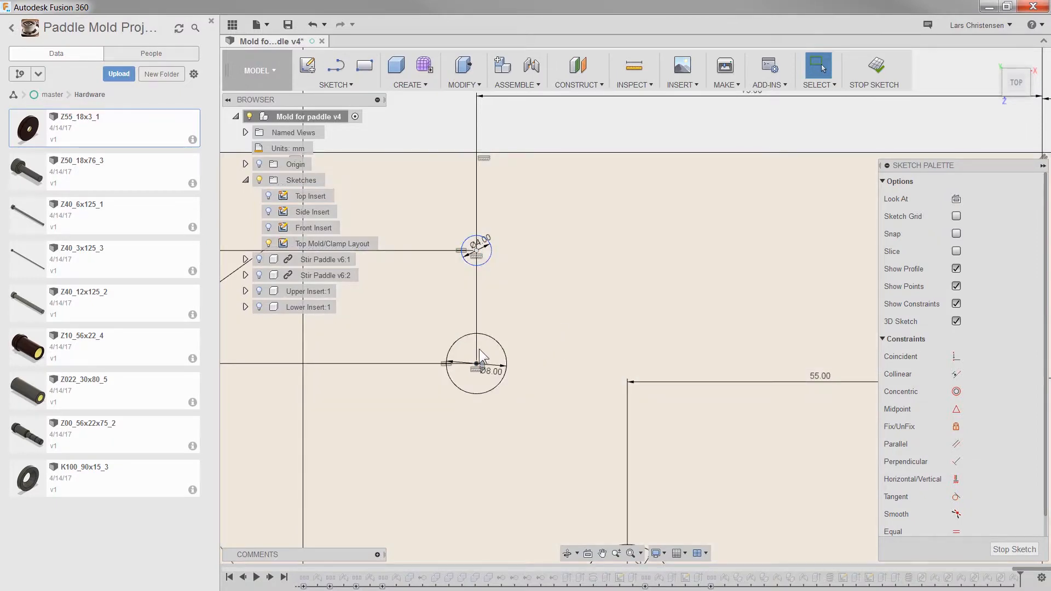
{"action": "scroll", "coordinate": [403, 290], "scroll_direction": "down", "scroll_amount": 5}
{"action": "scroll", "coordinate": [413, 297], "scroll_direction": "up", "scroll_amount": 3}
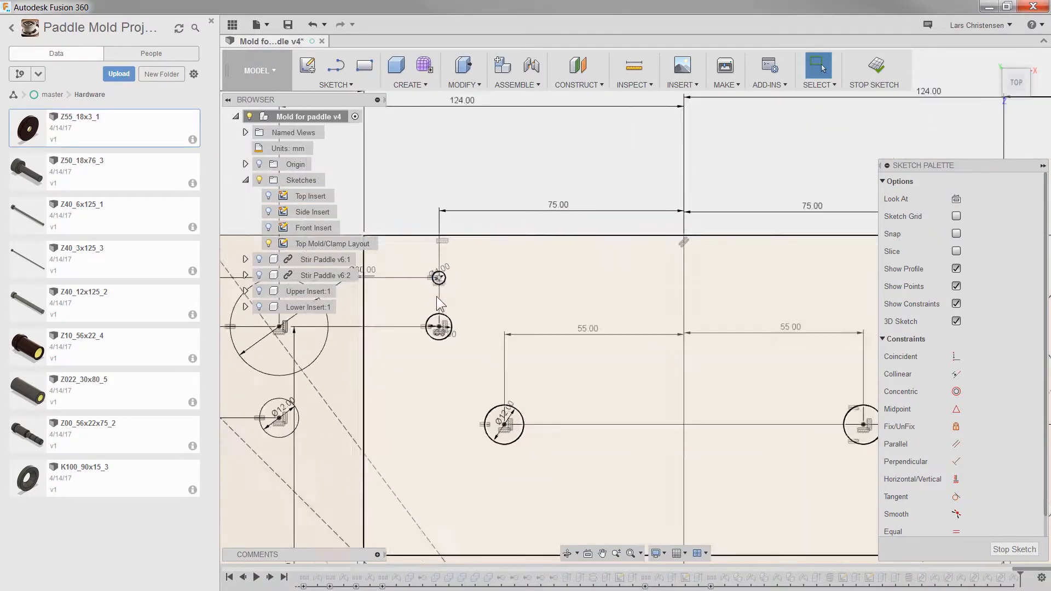
{"action": "scroll", "coordinate": [475, 165], "scroll_direction": "down", "scroll_amount": 2}
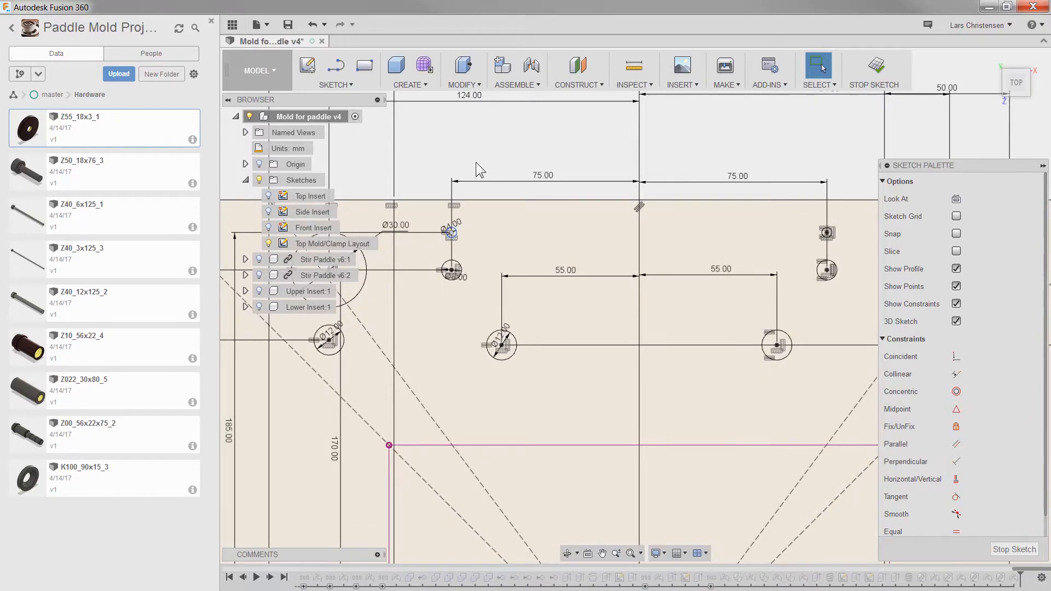
{"action": "scroll", "coordinate": [465, 153], "scroll_direction": "down", "scroll_amount": 2}
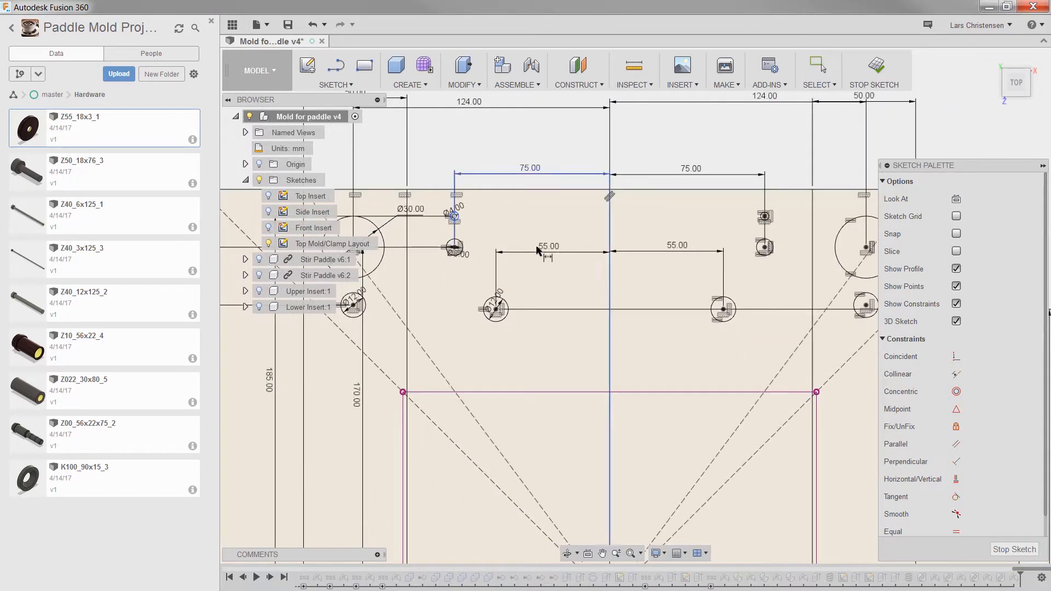
{"action": "scroll", "coordinate": [539, 249], "scroll_direction": "down", "scroll_amount": 1}
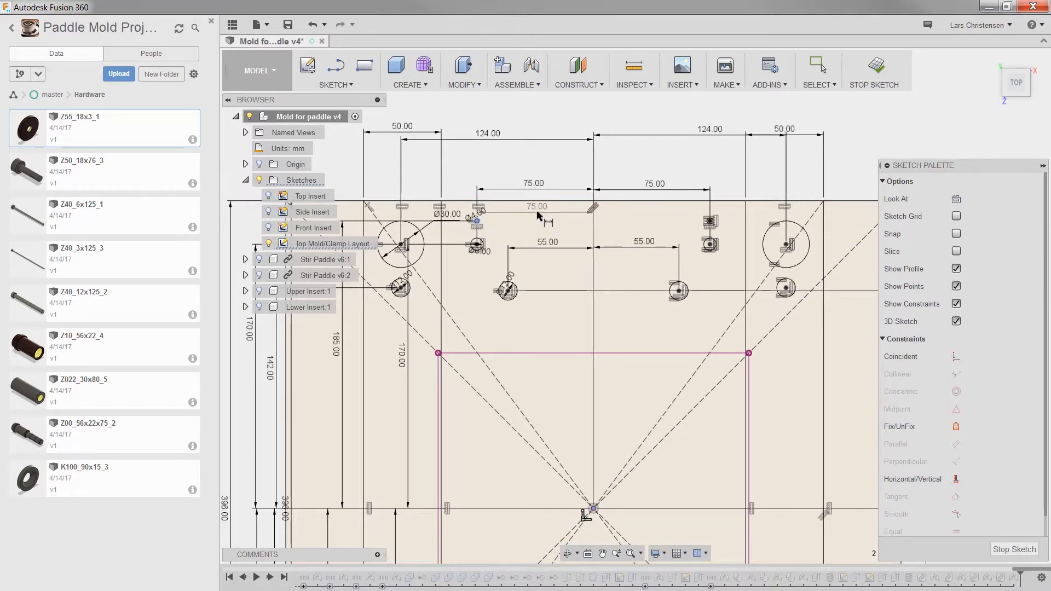
{"action": "double_click", "coordinate": [534, 183]}
{"action": "scroll", "coordinate": [531, 164], "scroll_direction": "up", "scroll_amount": 5}
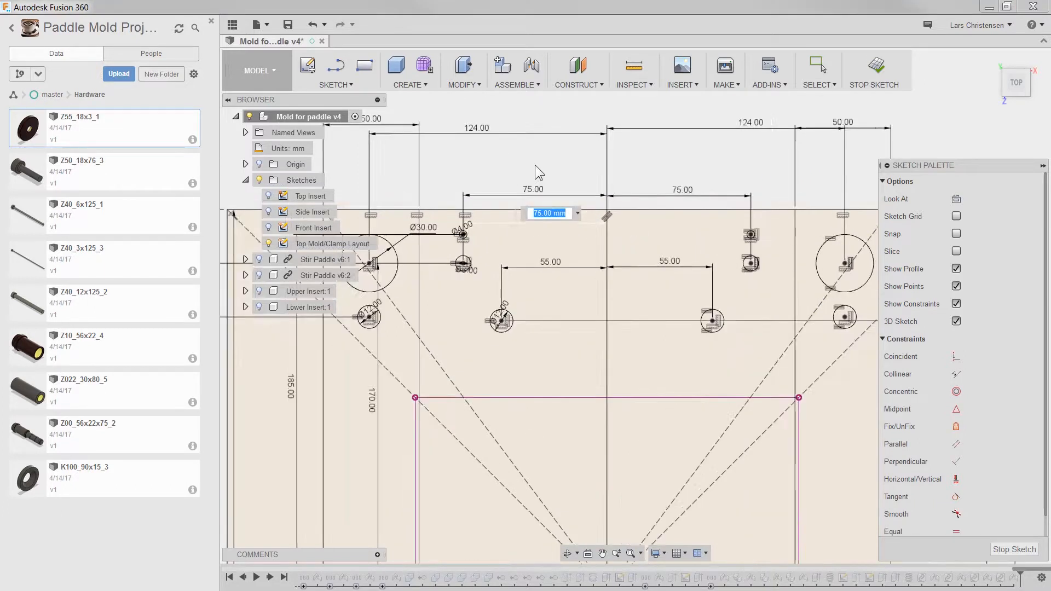
{"action": "type", "text": "65"}
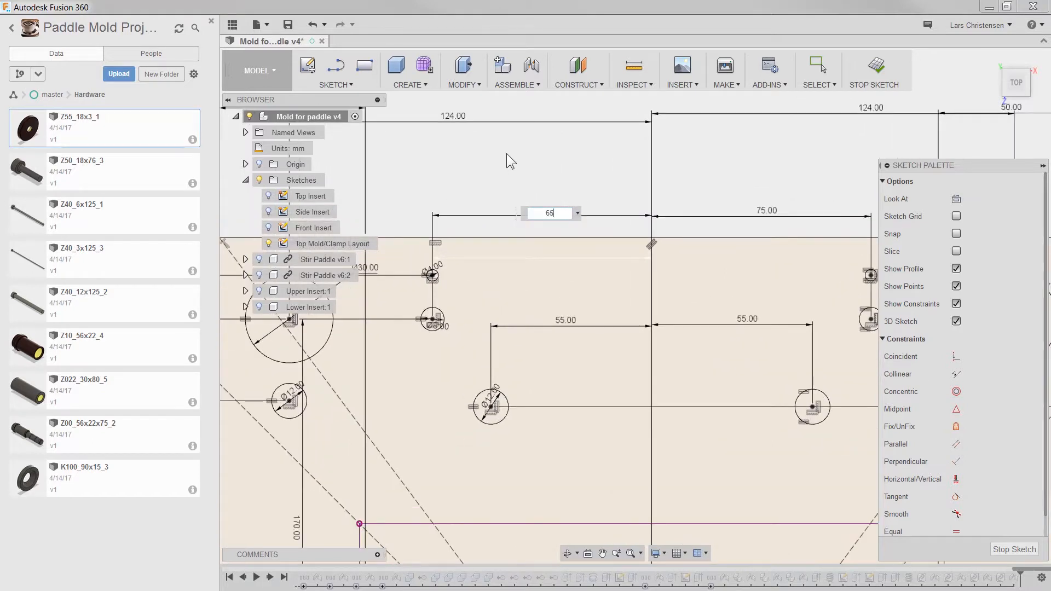
{"action": "type", "text": "."}
{"action": "key", "text": "Return"}
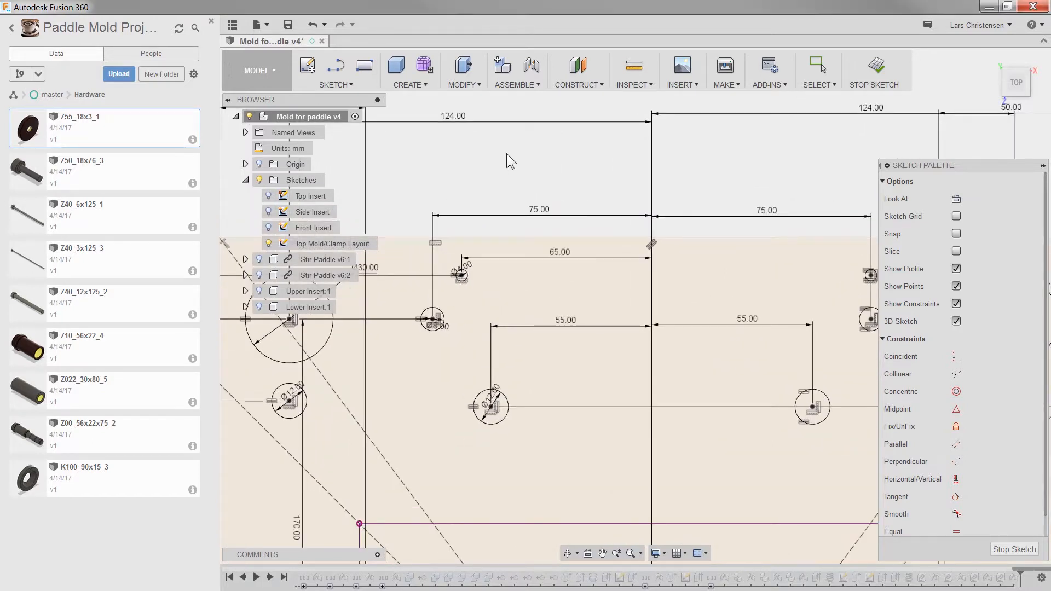
Set the upper-left 4 mm circle's horizontal distance from the sketch centre to 60 mm.
{"action": "double_click", "coordinate": [565, 254]}
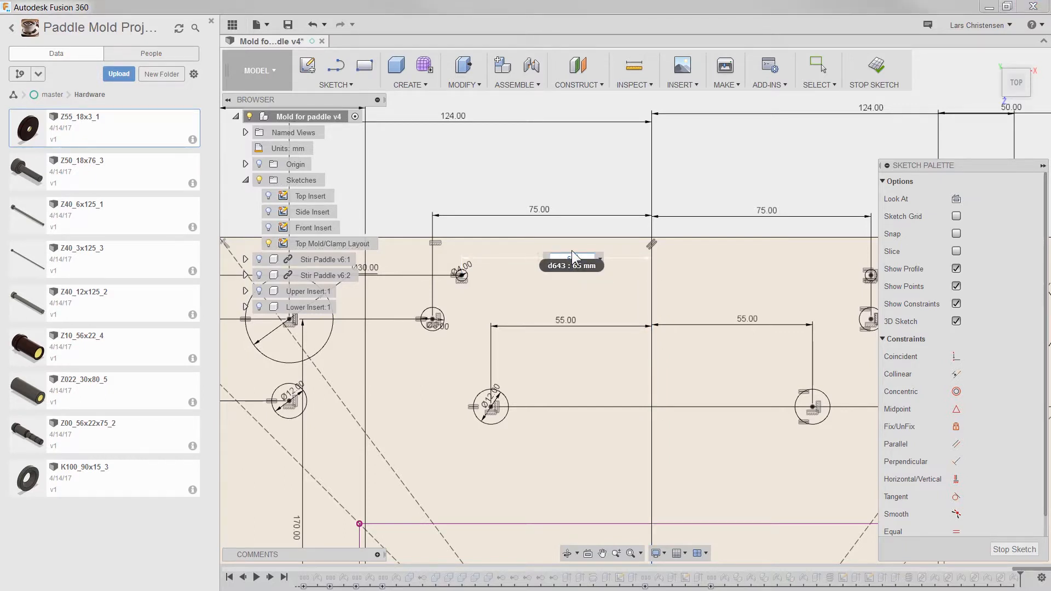
{"action": "type", "text": "60"}
{"action": "key", "text": "Return"}
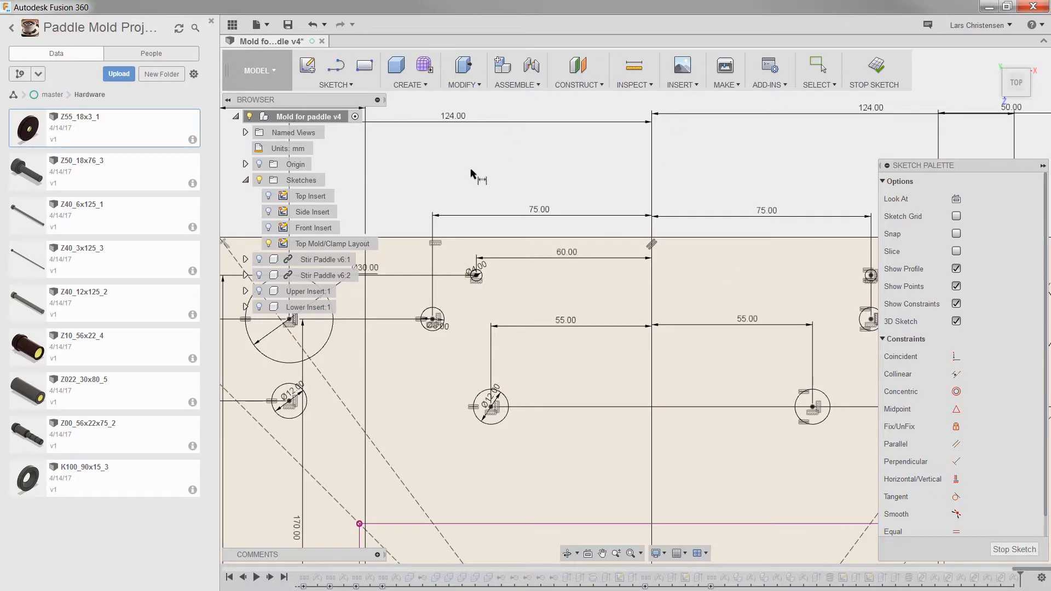
Remove the upper-right small circle's vertical alignment with the larger circle below it and dimension its horizontal distance from the sketch centreline.
{"action": "scroll", "coordinate": [471, 175], "scroll_direction": "down", "scroll_amount": 2}
{"action": "scroll", "coordinate": [794, 264], "scroll_direction": "up", "scroll_amount": 4}
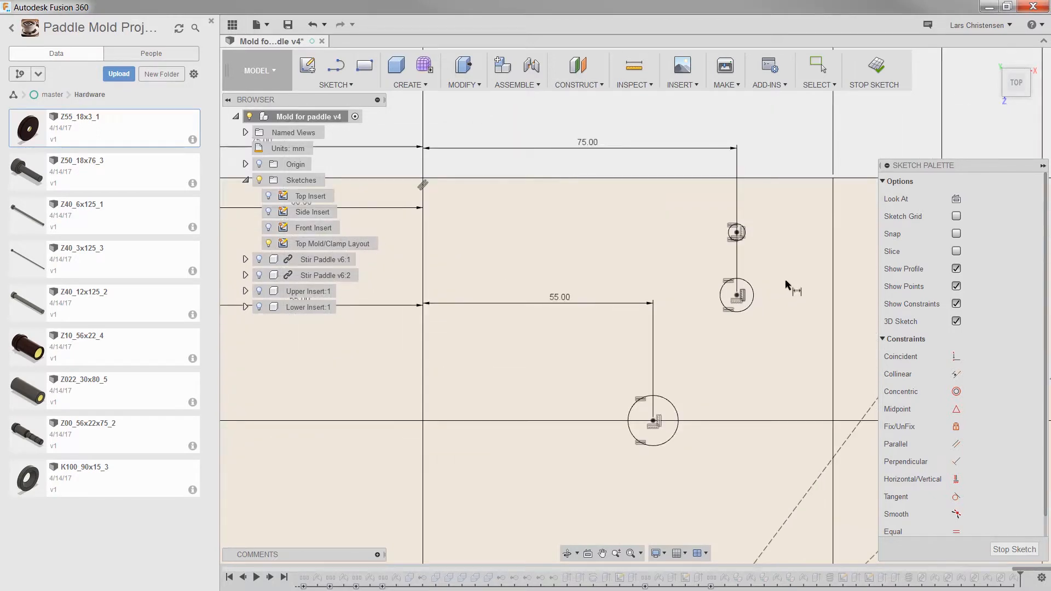
{"action": "key", "text": "Escape"}
{"action": "left_click", "coordinate": [743, 233]}
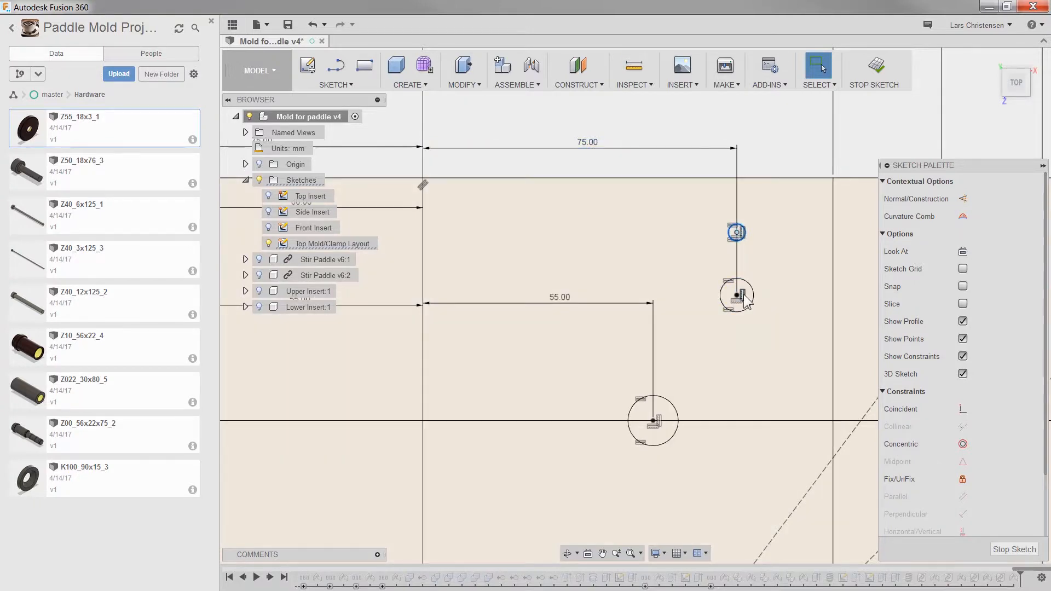
{"action": "key", "text": "Escape"}
{"action": "scroll", "coordinate": [785, 275], "scroll_direction": "down", "scroll_amount": 3}
{"action": "key", "text": "d"}
{"action": "scroll", "coordinate": [690, 272], "scroll_direction": "up", "scroll_amount": 2}
{"action": "left_click", "coordinate": [782, 243]}
{"action": "scroll", "coordinate": [554, 232], "scroll_direction": "down", "scroll_amount": 3}
{"action": "left_click", "coordinate": [547, 232]}
{"action": "left_click", "coordinate": [606, 228]}
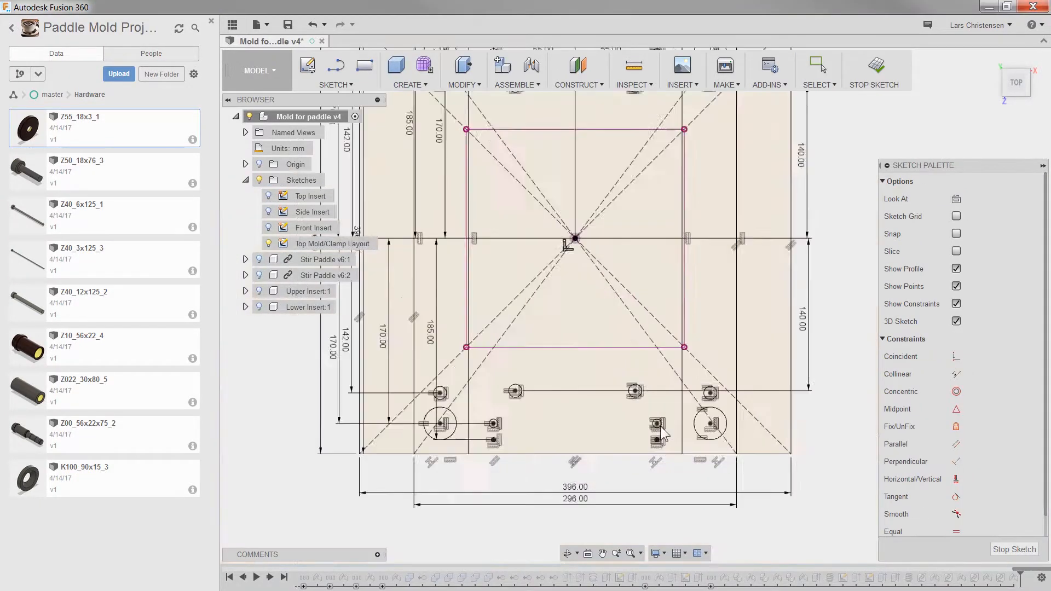
Remove the vertical alignment constraints tying the two lower small circles to their neighbouring larger circles.
{"action": "scroll", "coordinate": [661, 427], "scroll_direction": "up", "scroll_amount": 5}
{"action": "left_click", "coordinate": [613, 411]}
{"action": "scroll", "coordinate": [617, 384], "scroll_direction": "down", "scroll_amount": 4}
{"action": "scroll", "coordinate": [399, 416], "scroll_direction": "up", "scroll_amount": 3}
{"action": "left_click", "coordinate": [549, 441], "text": "ctrl"}
Align the lower-left small circle vertically with the upper-left small circle using a Horizontal/Vertical constraint.
{"action": "left_click", "coordinate": [955, 480]}
{"action": "scroll", "coordinate": [580, 520], "scroll_direction": "down", "scroll_amount": 4}
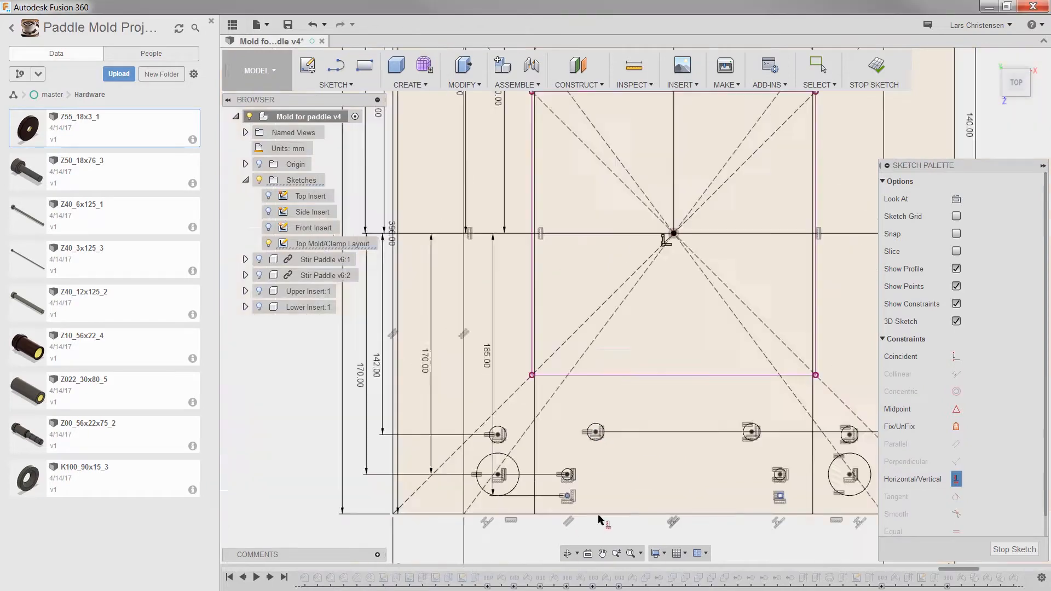
{"action": "scroll", "coordinate": [598, 518], "scroll_direction": "down", "scroll_amount": 3}
{"action": "scroll", "coordinate": [602, 216], "scroll_direction": "up", "scroll_amount": 4}
{"action": "key", "text": "Escape"}
{"action": "scroll", "coordinate": [512, 216], "scroll_direction": "down", "scroll_amount": 4}
{"action": "scroll", "coordinate": [481, 472], "scroll_direction": "up", "scroll_amount": 6}
{"action": "key", "text": "ctrl+z"}
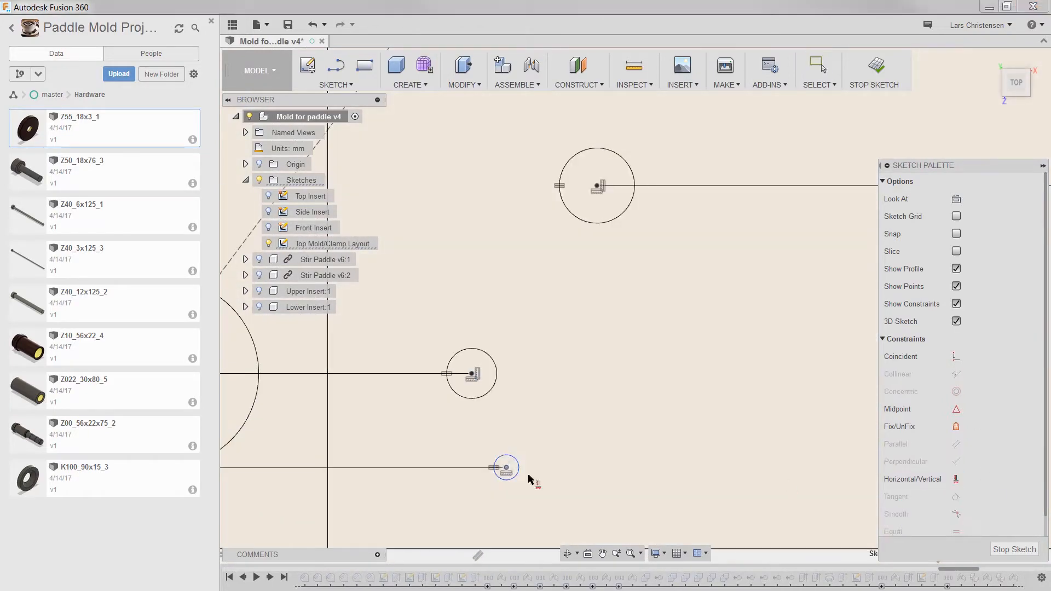
{"action": "scroll", "coordinate": [535, 503], "scroll_direction": "down", "scroll_amount": 4}
{"action": "scroll", "coordinate": [517, 254], "scroll_direction": "up", "scroll_amount": 4}
{"action": "left_click", "coordinate": [535, 268]}
{"action": "key", "text": "Escape"}
Move the lower-right small circle inward, constrain it vertically to the upper-right small circle, and finish the sketch.
{"action": "scroll", "coordinate": [507, 253], "scroll_direction": "down", "scroll_amount": 4}
{"action": "scroll", "coordinate": [753, 491], "scroll_direction": "up", "scroll_amount": 3}
{"action": "left_click_drag", "start_coordinate": [750, 488], "coordinate": [701, 488]}
{"action": "left_click", "coordinate": [956, 479]}
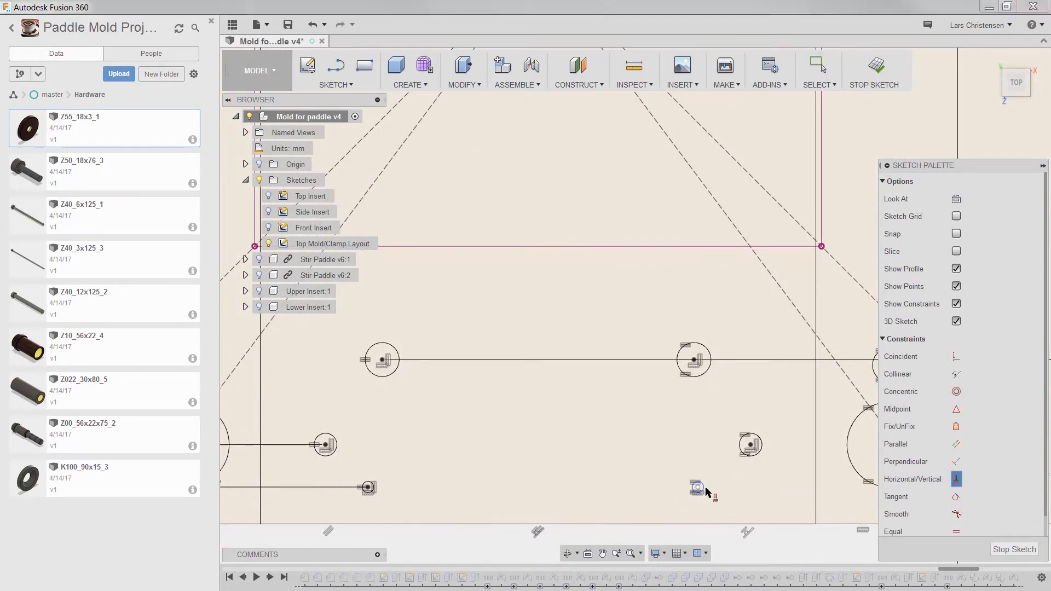
{"action": "scroll", "coordinate": [706, 492], "scroll_direction": "down", "scroll_amount": 5}
{"action": "scroll", "coordinate": [626, 453], "scroll_direction": "up", "scroll_amount": 3}
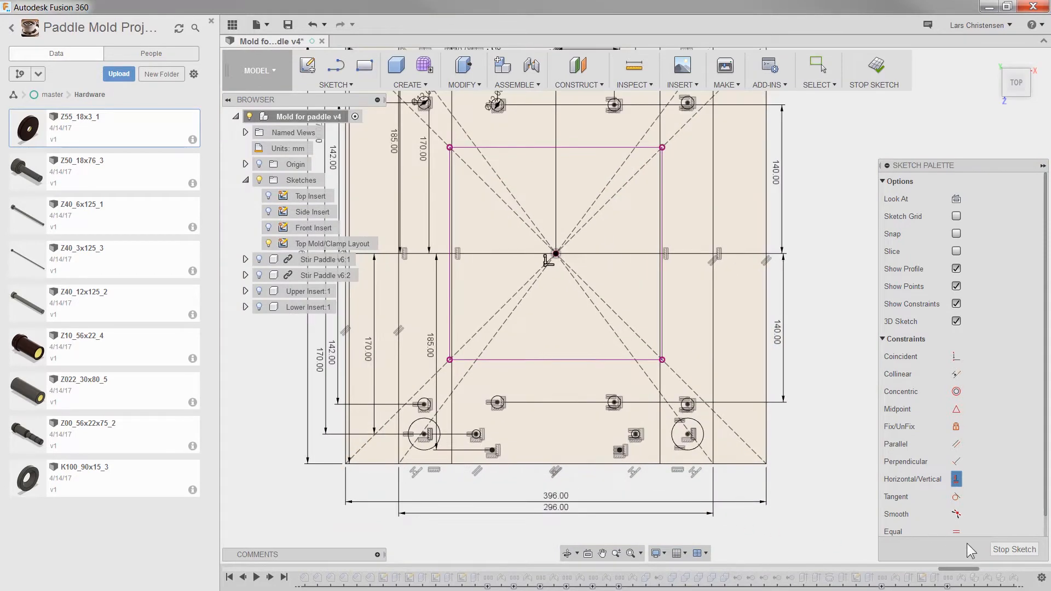
{"action": "left_click", "coordinate": [1015, 550]}
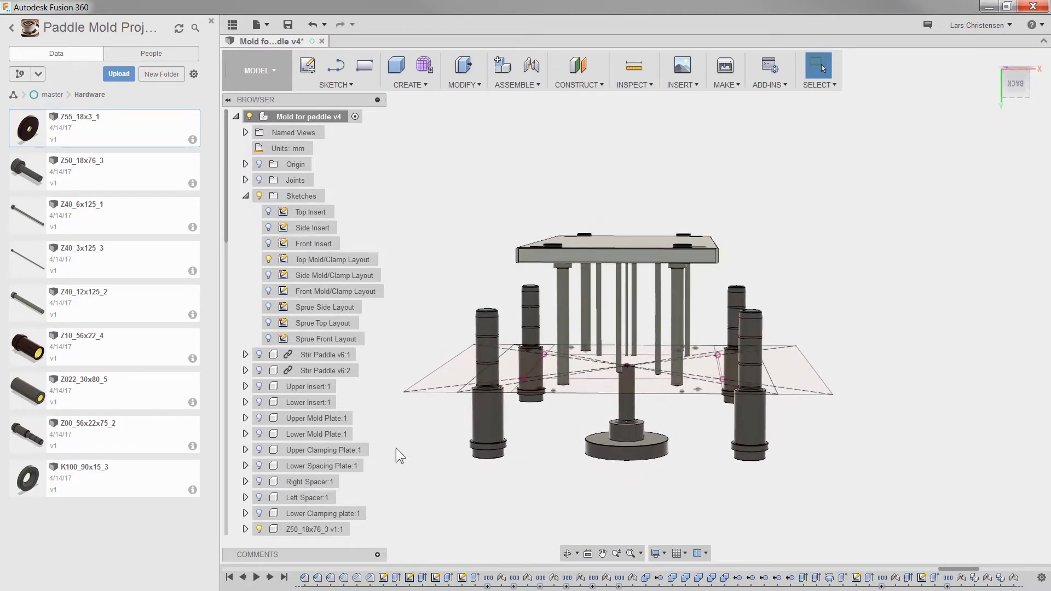
Show the Lower Clamping plate and examine the gap between it and the ejector plate's disks from the back.
{"action": "left_click", "coordinate": [260, 514]}
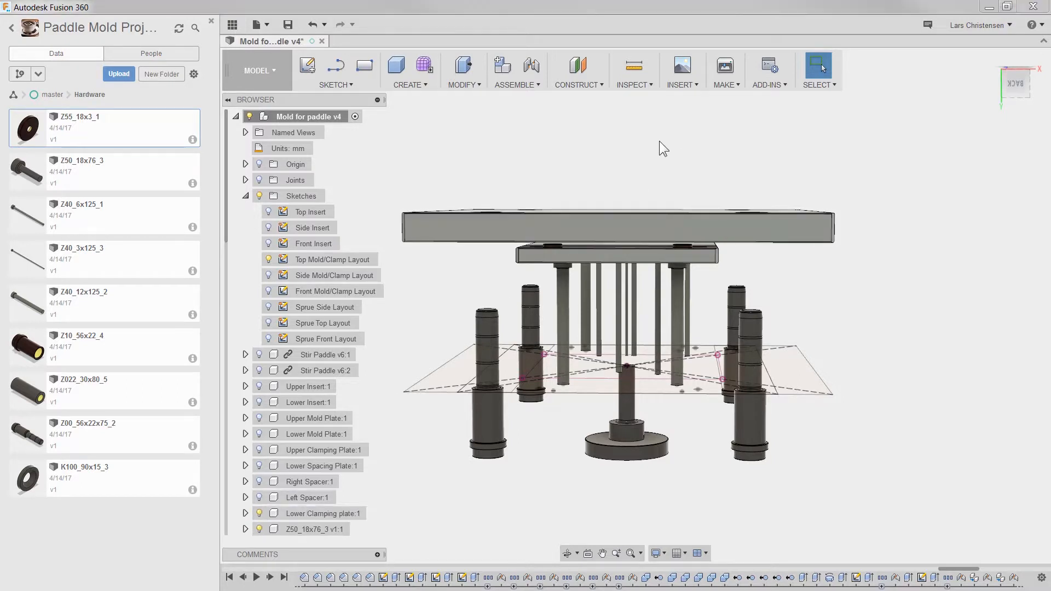
{"action": "left_click", "coordinate": [1019, 84]}
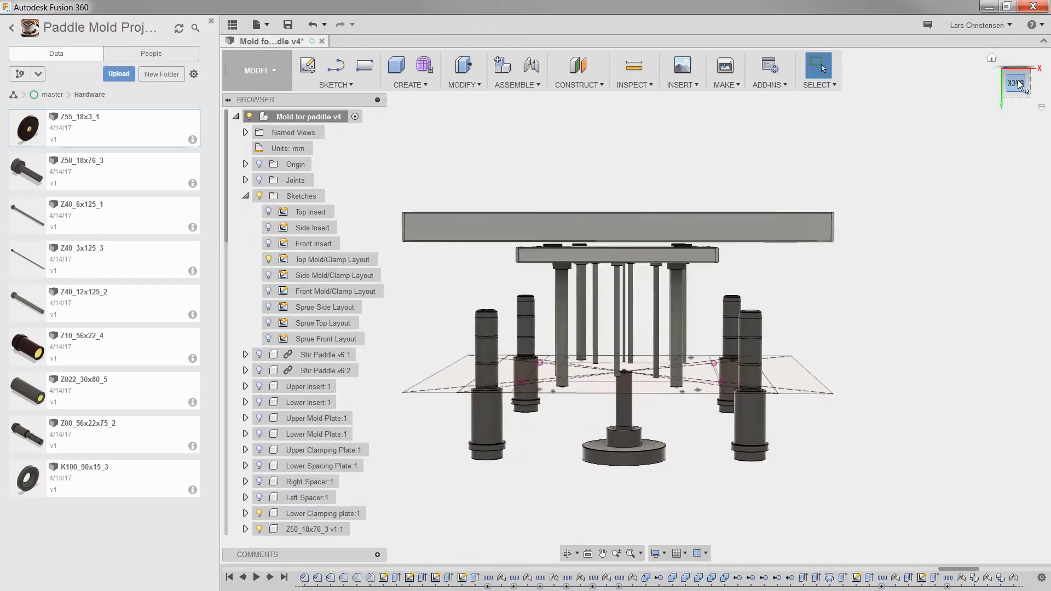
{"action": "scroll", "coordinate": [550, 251], "scroll_direction": "up", "scroll_amount": 5}
{"action": "scroll", "coordinate": [550, 261], "scroll_direction": "up", "scroll_amount": 1}
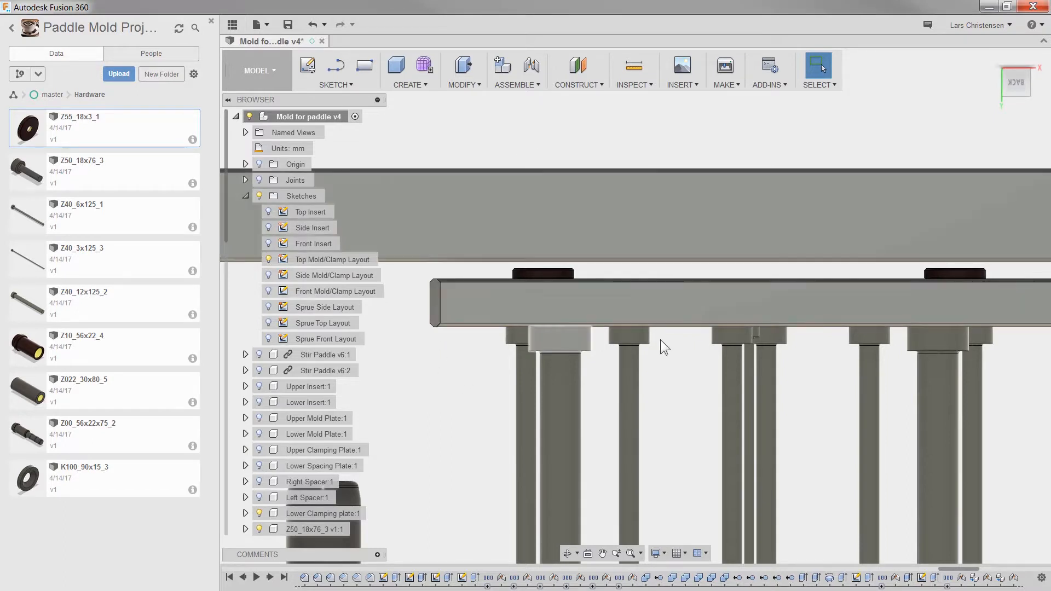
Show the Front Mold/Clamp Layout sketch over the back view of the assembly.
{"action": "scroll", "coordinate": [591, 219], "scroll_direction": "down", "scroll_amount": 3}
{"action": "scroll", "coordinate": [589, 231], "scroll_direction": "down", "scroll_amount": 2}
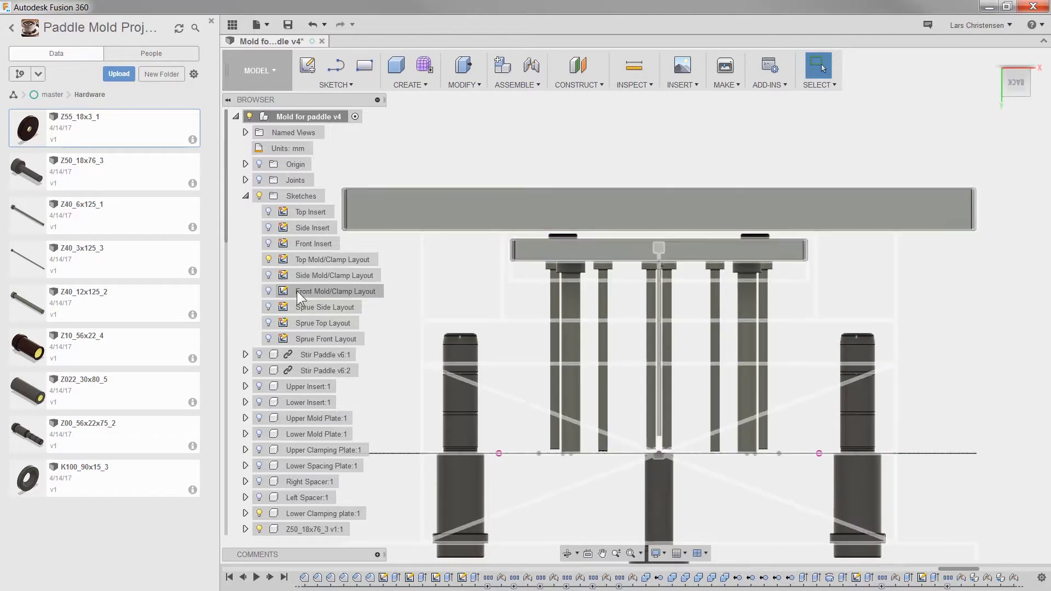
{"action": "left_click", "coordinate": [268, 290]}
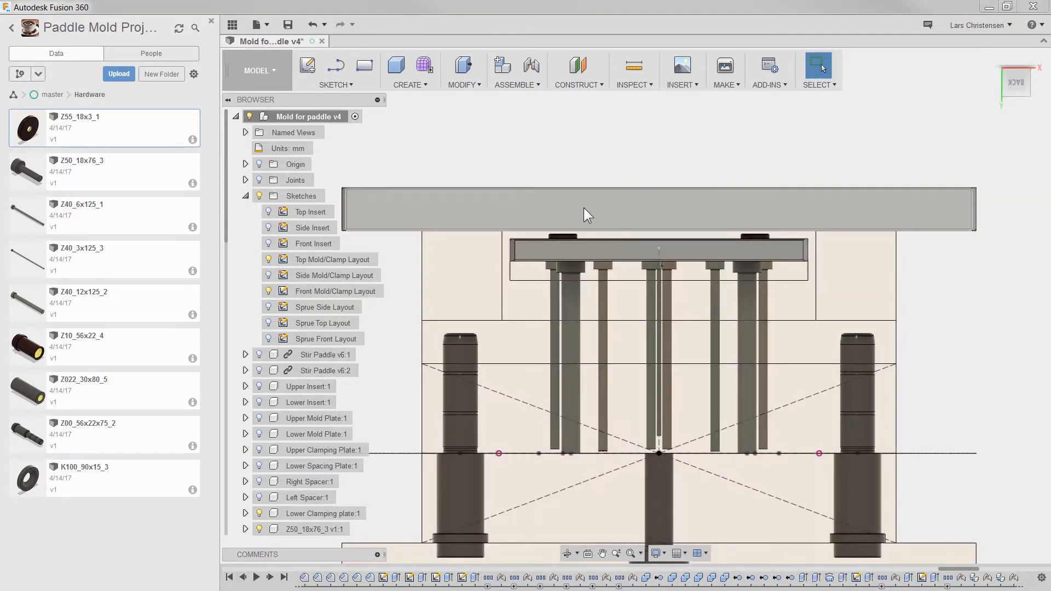
Edit the Front Mold/Clamp Layout sketch, set the gap between the ejector base plate and lower clamping plate to 3 mm, and finish the sketch.
{"action": "scroll", "coordinate": [580, 214], "scroll_direction": "up", "scroll_amount": 2}
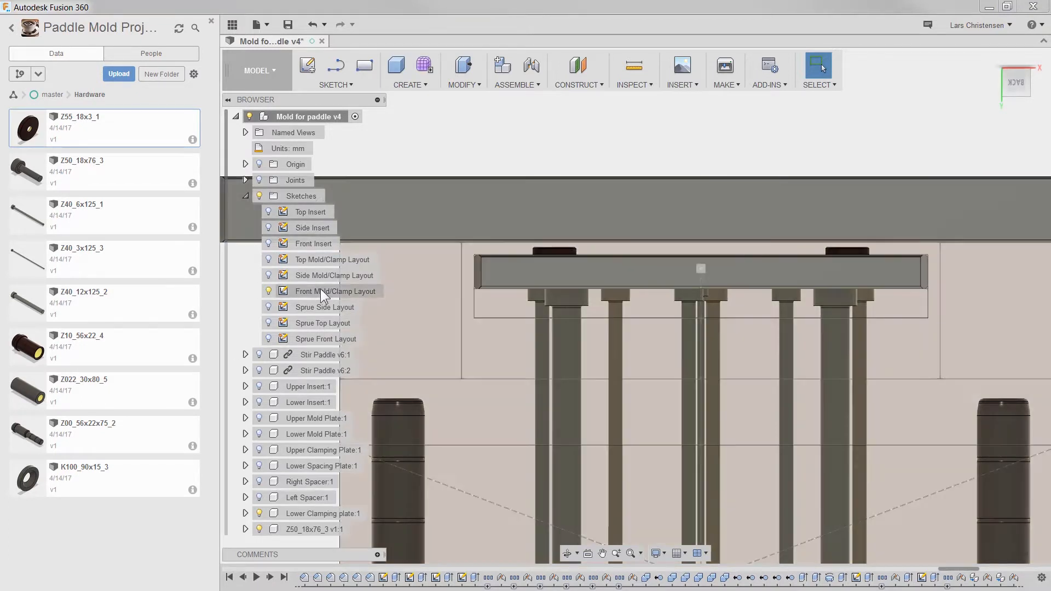
{"action": "right_click", "coordinate": [321, 290]}
{"action": "left_click", "coordinate": [348, 318]}
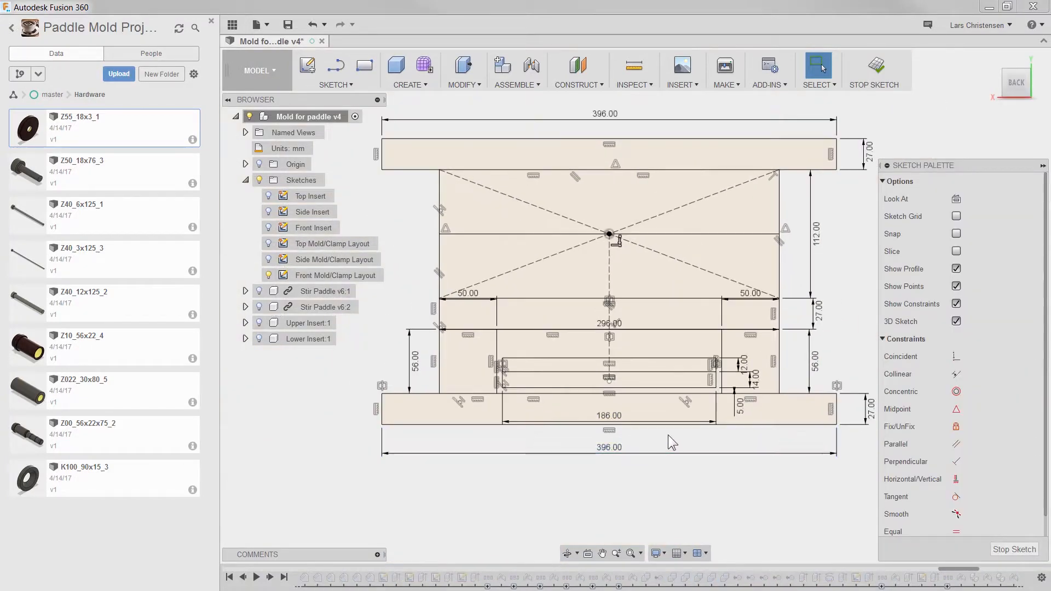
{"action": "scroll", "coordinate": [668, 435], "scroll_direction": "up", "scroll_amount": 6}
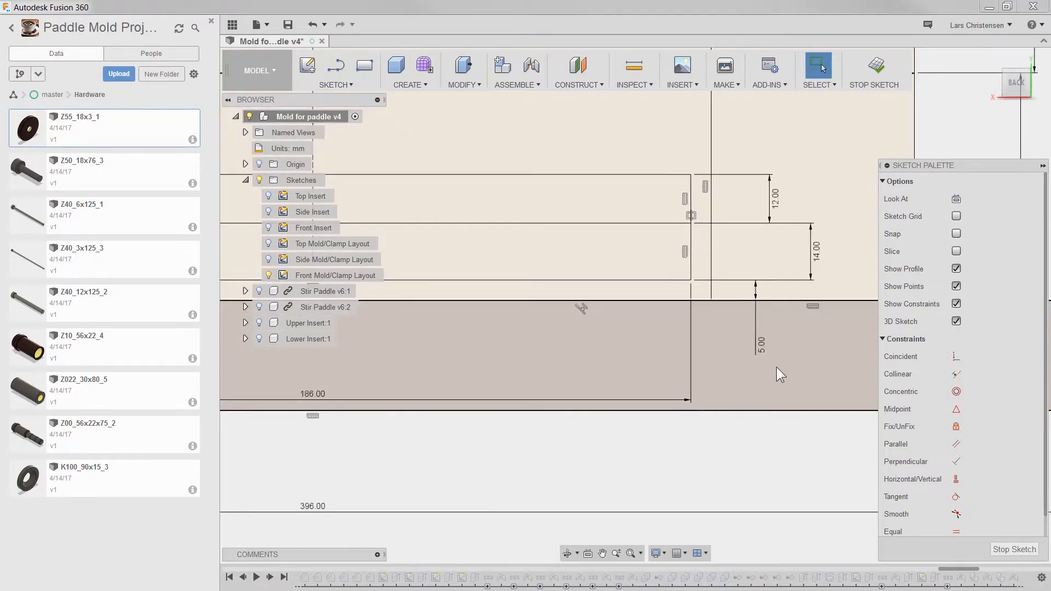
{"action": "double_click", "coordinate": [761, 347]}
{"action": "type", "text": "3"}
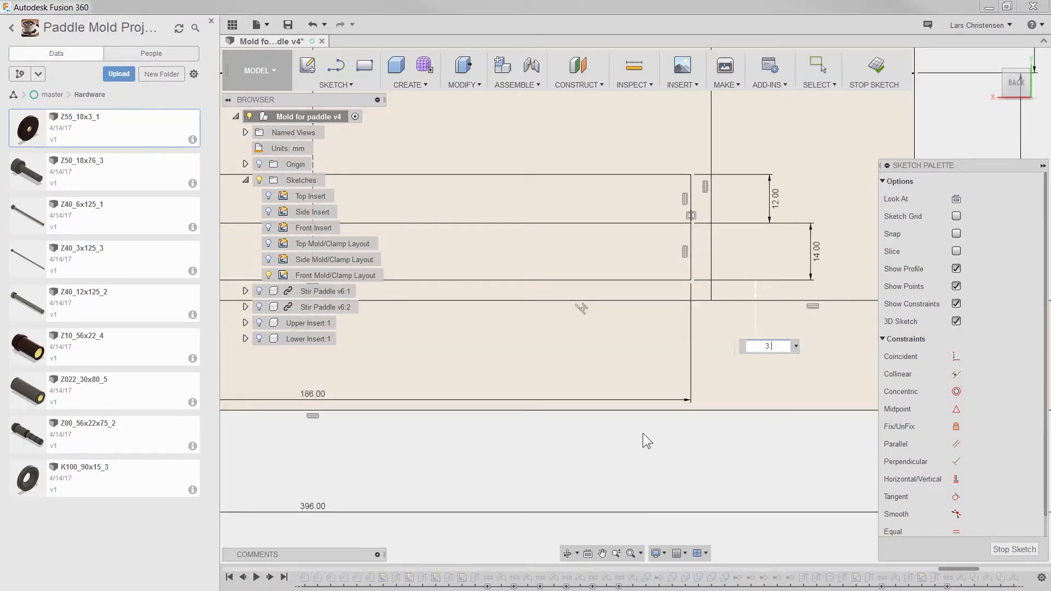
{"action": "key", "text": "Return"}
{"action": "scroll", "coordinate": [712, 438], "scroll_direction": "down", "scroll_amount": 5}
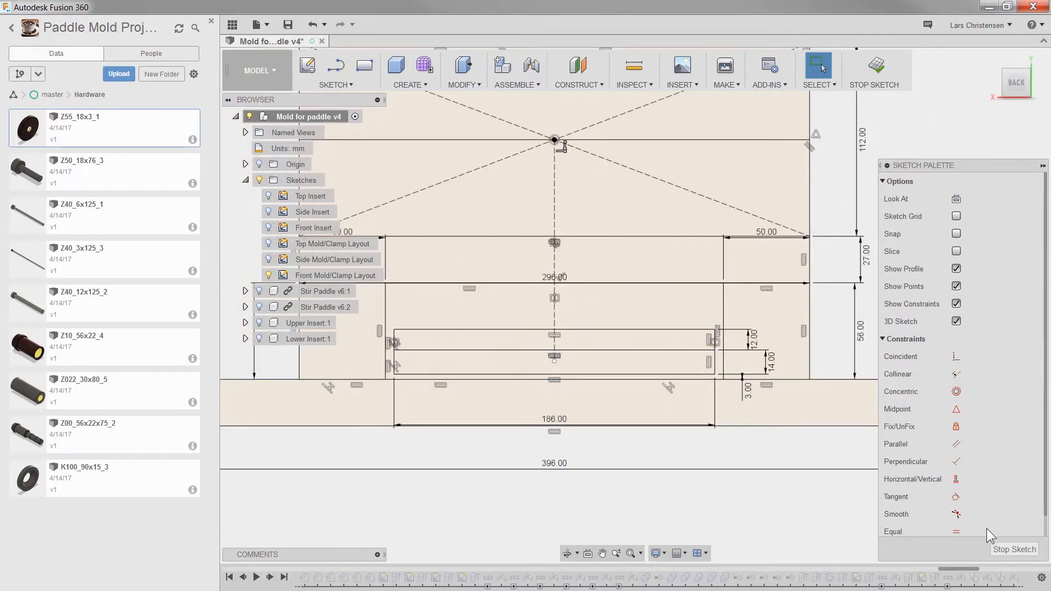
{"action": "left_click", "coordinate": [1006, 551]}
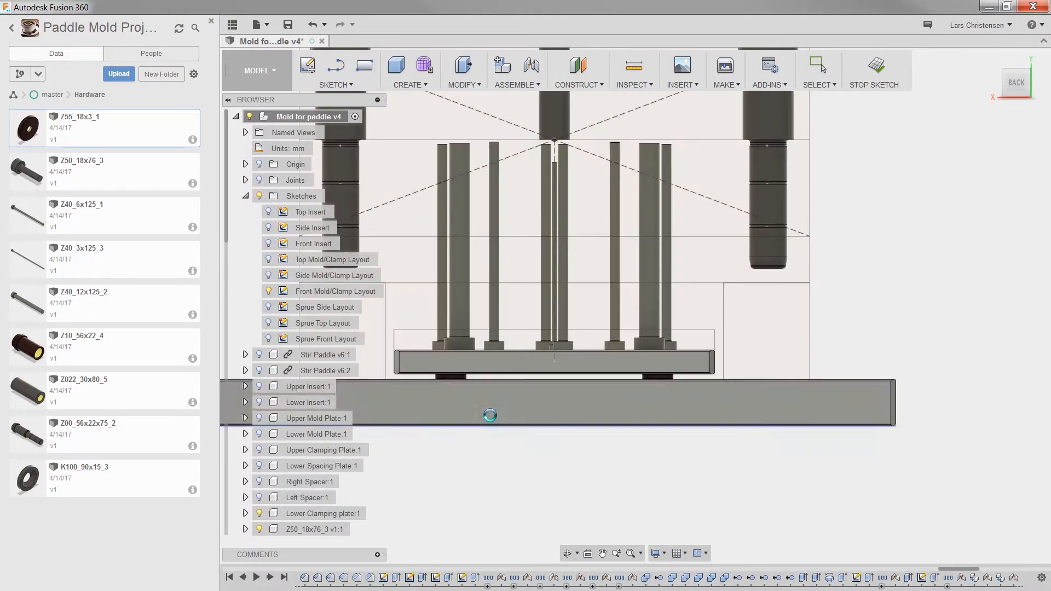
Check the disks' fit against the Lower Clamping plate and review the design's reference-failure warnings.
{"action": "scroll", "coordinate": [468, 402], "scroll_direction": "up", "scroll_amount": 5}
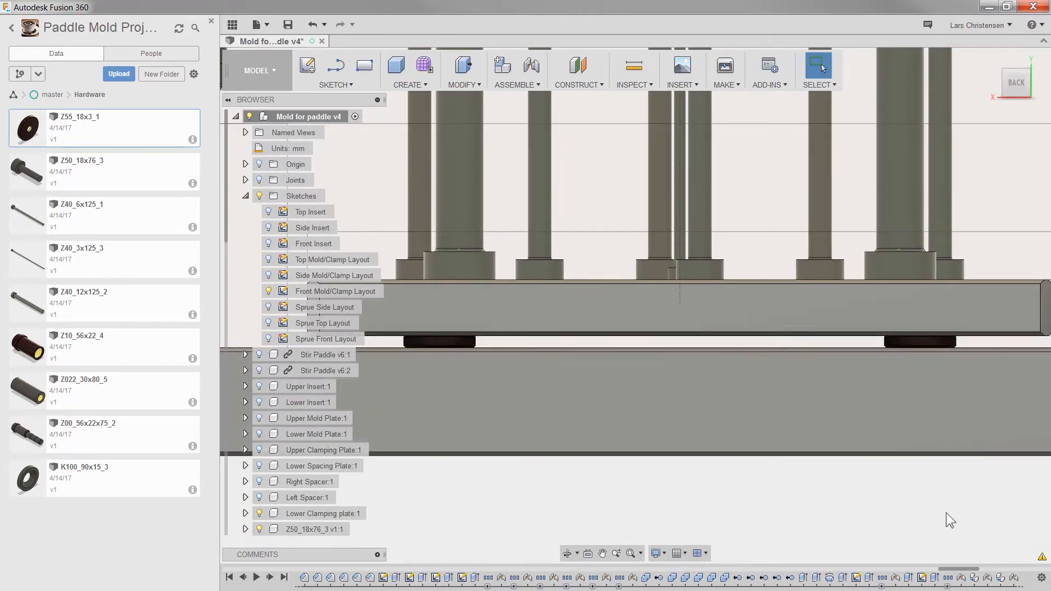
{"action": "left_click", "coordinate": [1041, 557]}
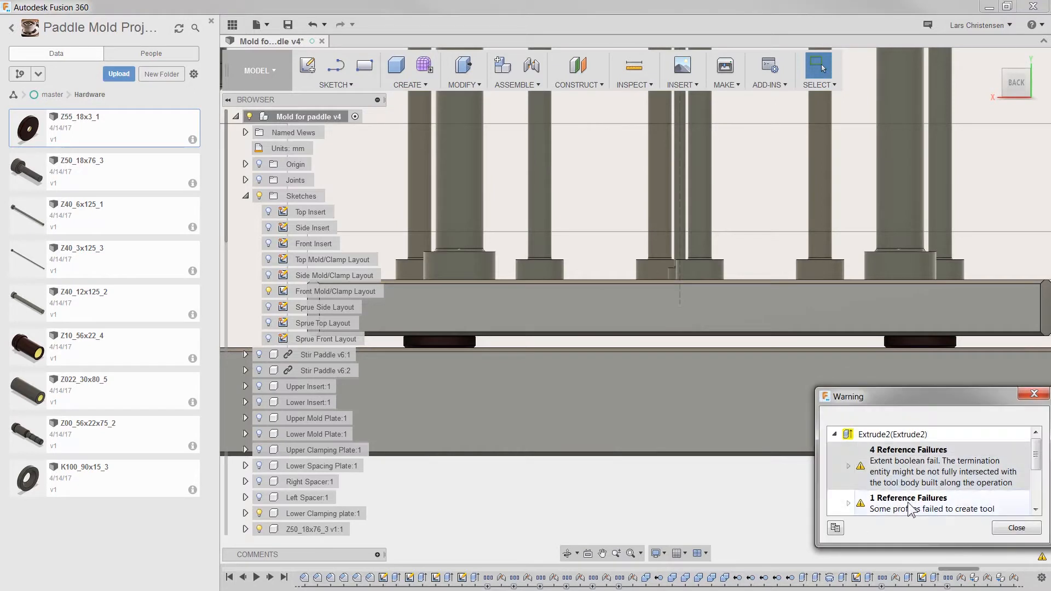
{"action": "scroll", "coordinate": [938, 489], "scroll_direction": "down", "scroll_amount": 1}
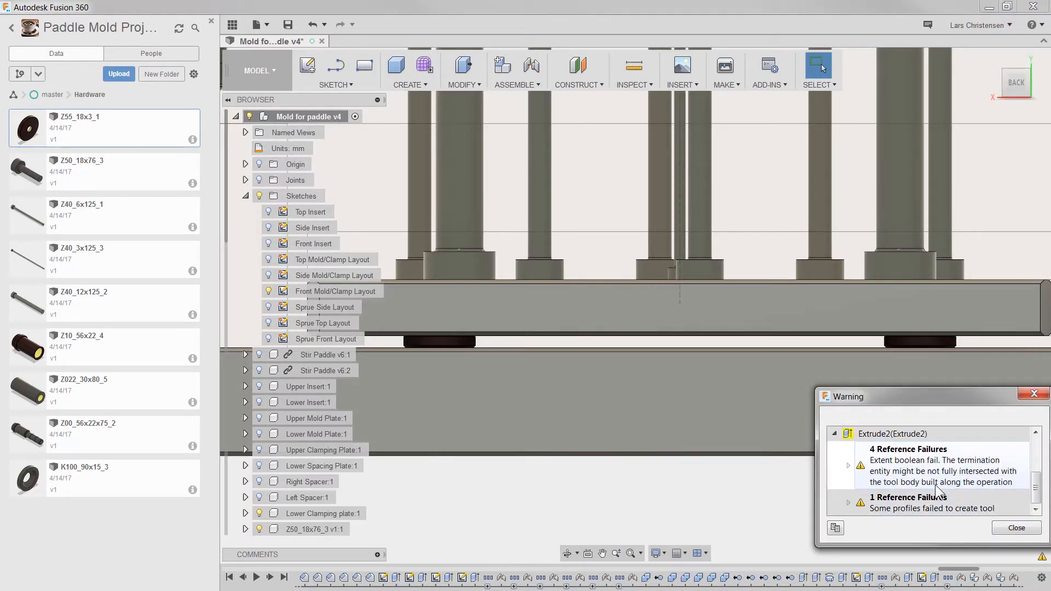
{"action": "left_click", "coordinate": [1005, 530]}
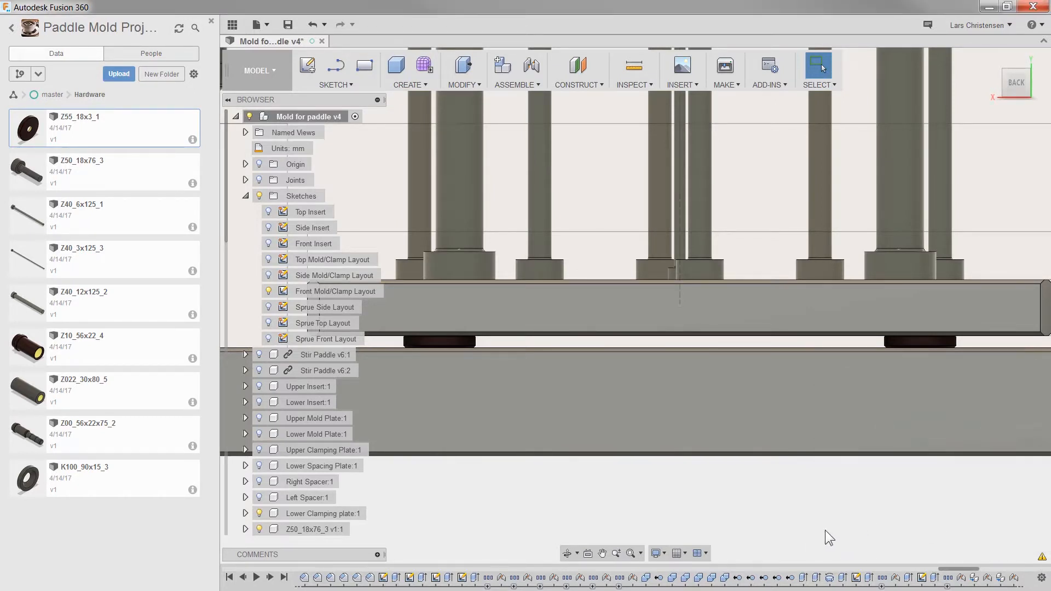
Hide the Z50_18x76_3 bolt, the K100_90x15_3 ring and the four Z00_56x22x75_2 guide pins.
{"action": "scroll", "coordinate": [778, 523], "scroll_direction": "down", "scroll_amount": 4}
{"action": "scroll", "coordinate": [734, 513], "scroll_direction": "up", "scroll_amount": 2}
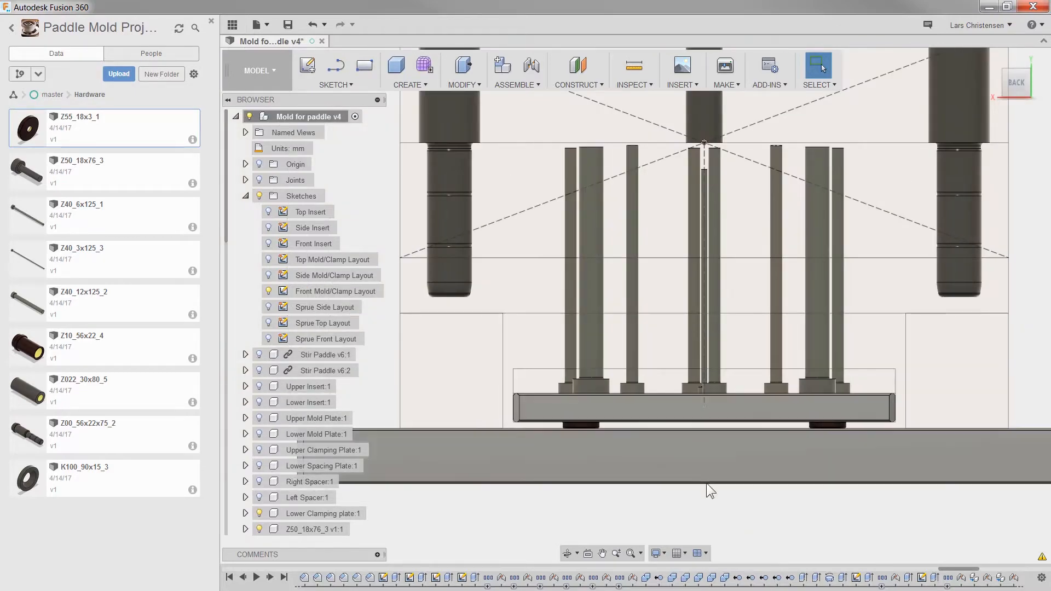
{"action": "scroll", "coordinate": [706, 484], "scroll_direction": "down", "scroll_amount": 1}
{"action": "middle_click_drag", "start_coordinate": [702, 491], "coordinate": [679, 479], "text": "shift"}
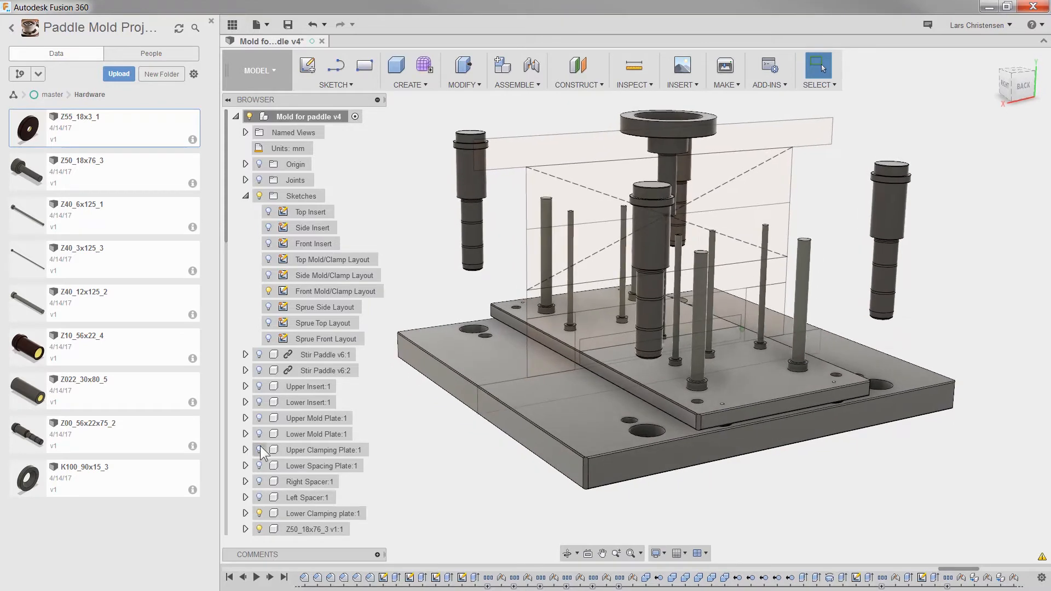
{"action": "scroll", "coordinate": [272, 496], "scroll_direction": "down", "scroll_amount": 7}
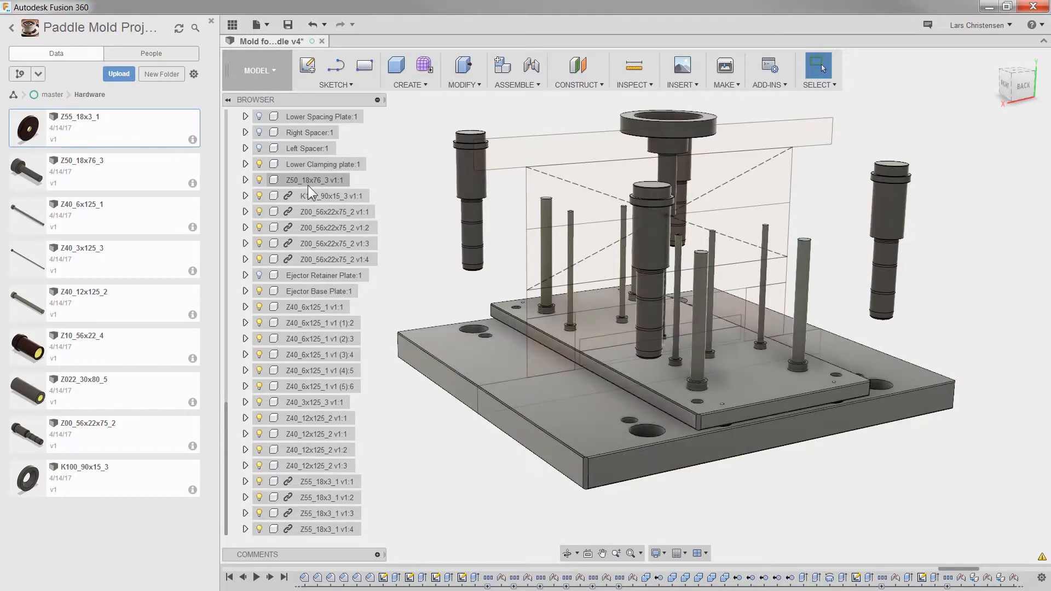
{"action": "left_click", "coordinate": [303, 183]}
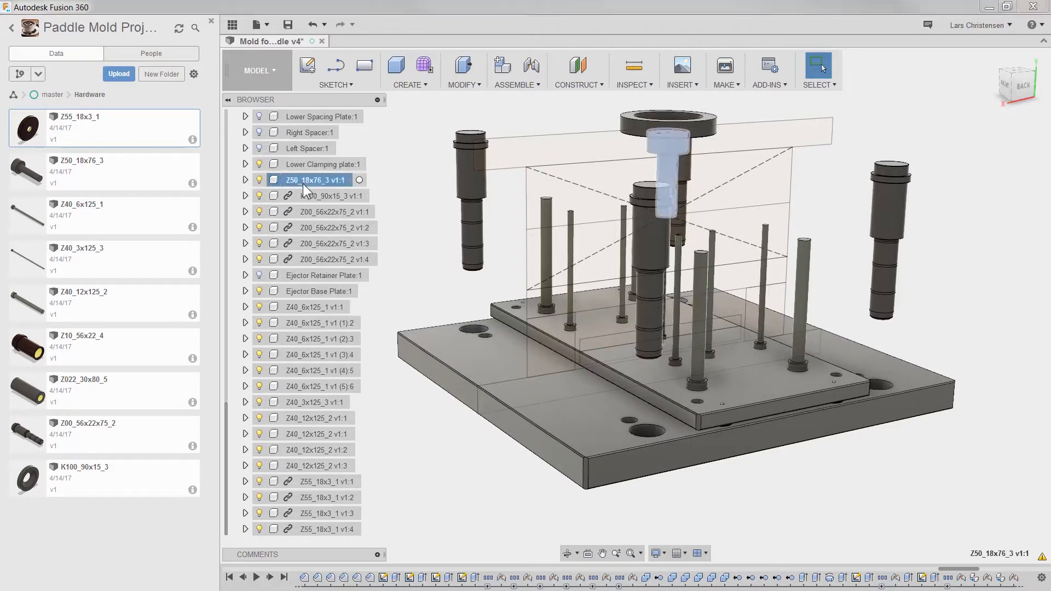
{"action": "left_click", "coordinate": [311, 260], "text": "shift"}
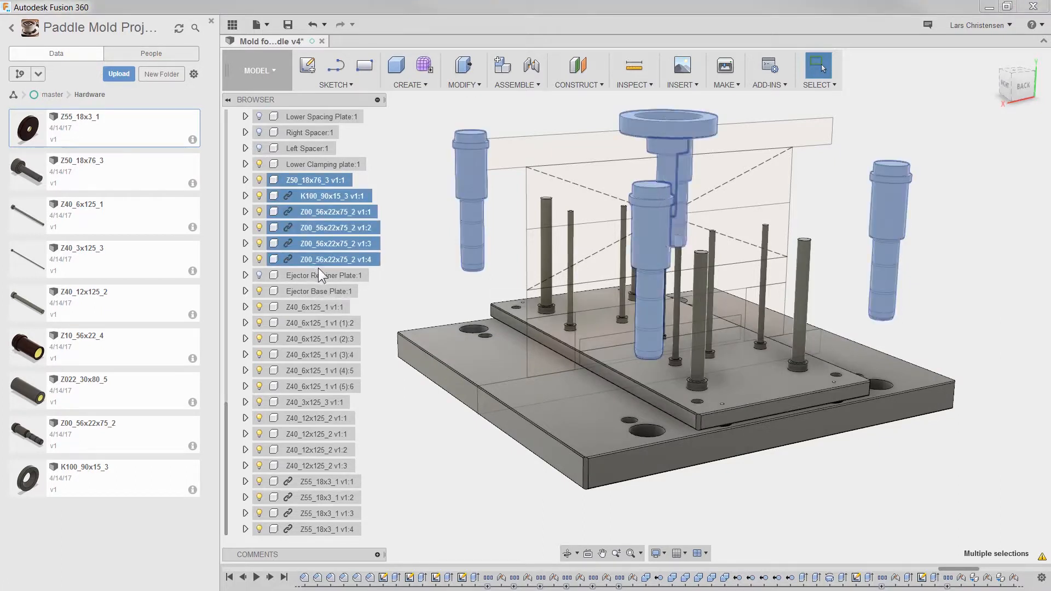
{"action": "key", "text": "v"}
{"action": "left_click", "coordinate": [478, 466]}
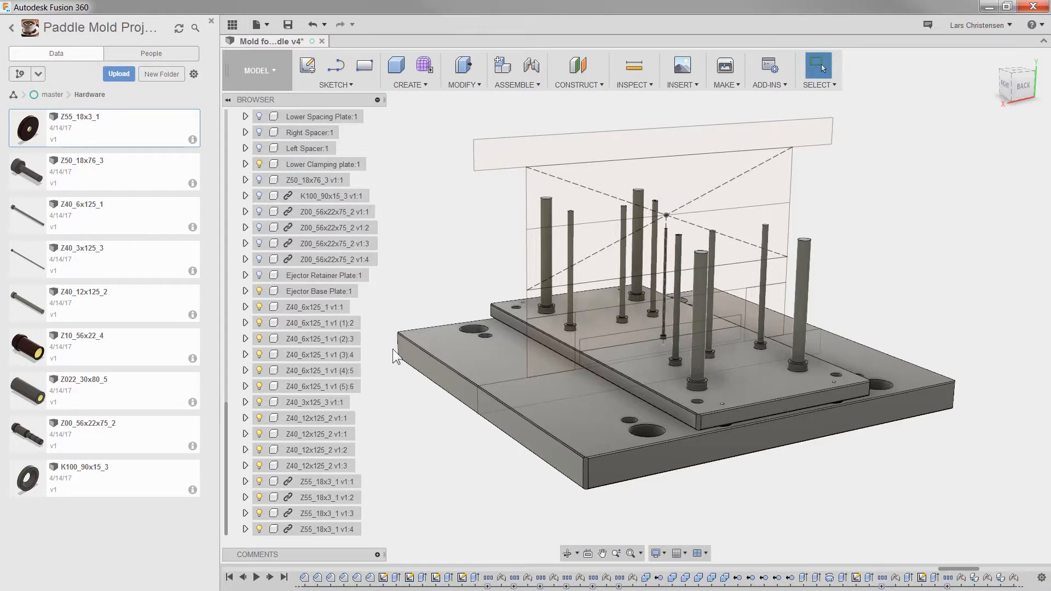
Show the Ejector Retainer Plate above the Ejector Base Plate.
{"action": "scroll", "coordinate": [436, 193], "scroll_direction": "down", "scroll_amount": 2}
{"action": "middle_click_drag", "start_coordinate": [711, 442], "coordinate": [667, 340], "text": "shift"}
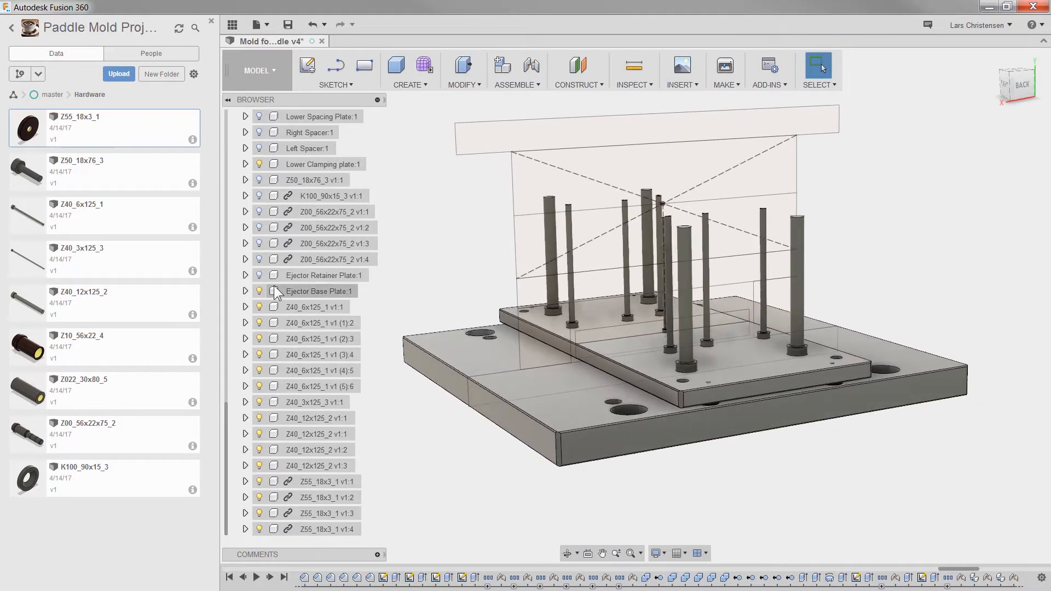
{"action": "left_click", "coordinate": [260, 277]}
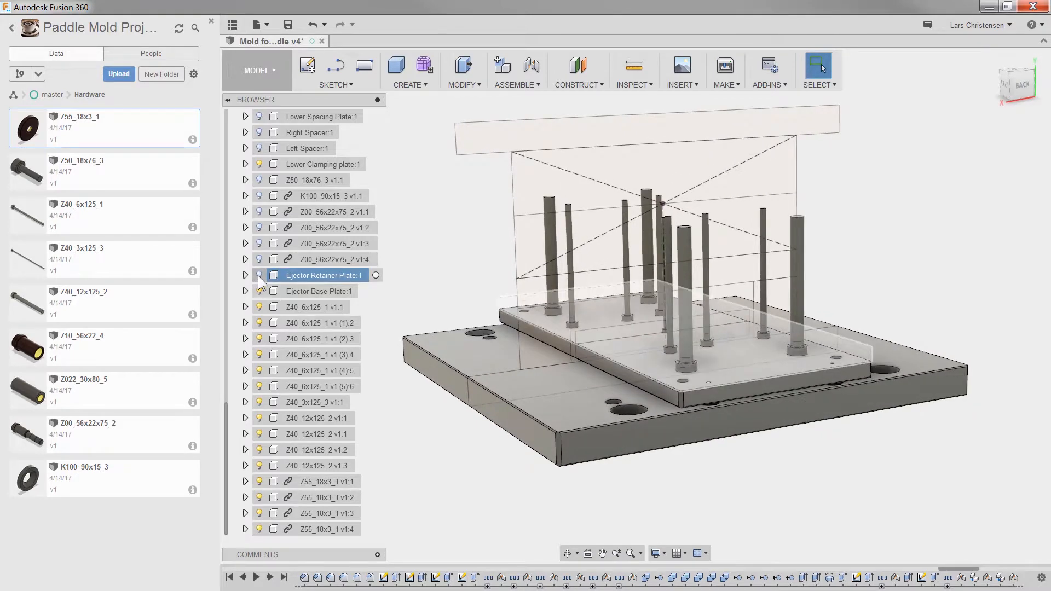
{"action": "left_click", "coordinate": [259, 276]}
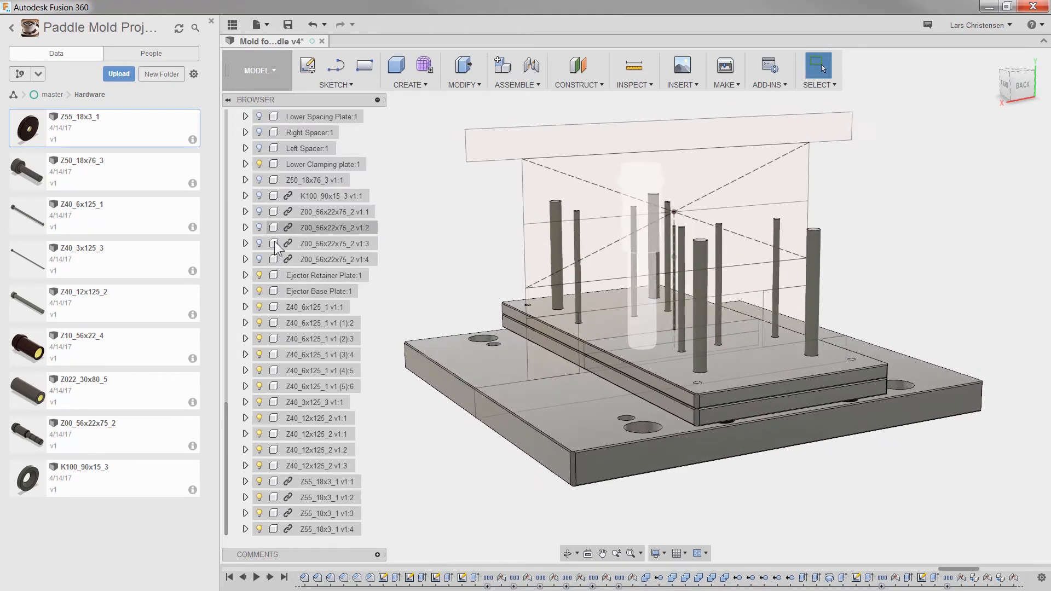
Show the Lower Spacing Plate above the ejector plates.
{"action": "scroll", "coordinate": [284, 269], "scroll_direction": "up", "scroll_amount": 3}
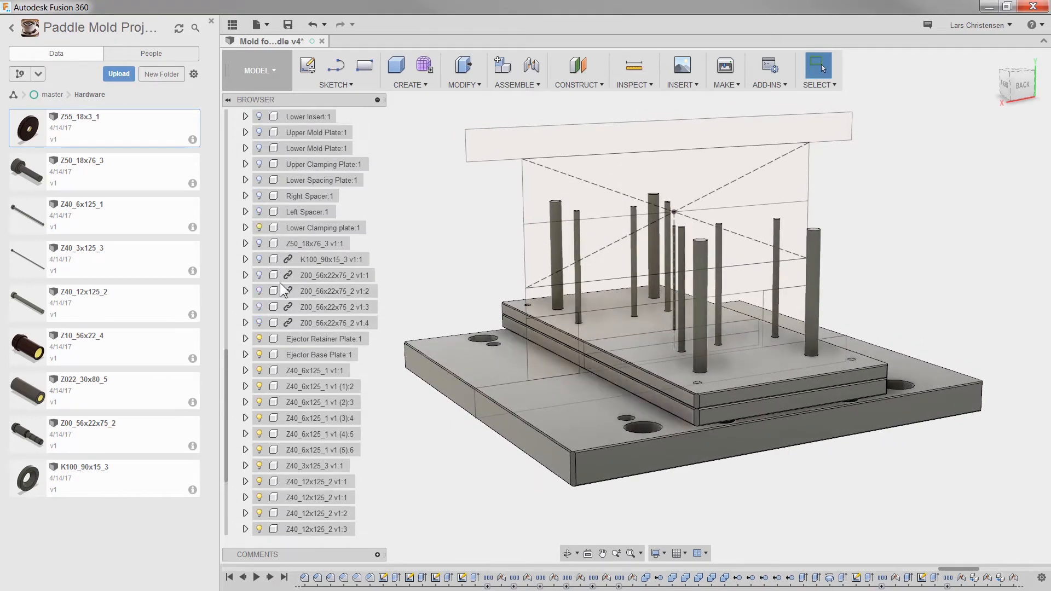
{"action": "left_click", "coordinate": [285, 182]}
{"action": "left_click", "coordinate": [259, 179]}
{"action": "scroll", "coordinate": [399, 206], "scroll_direction": "up", "scroll_amount": 3}
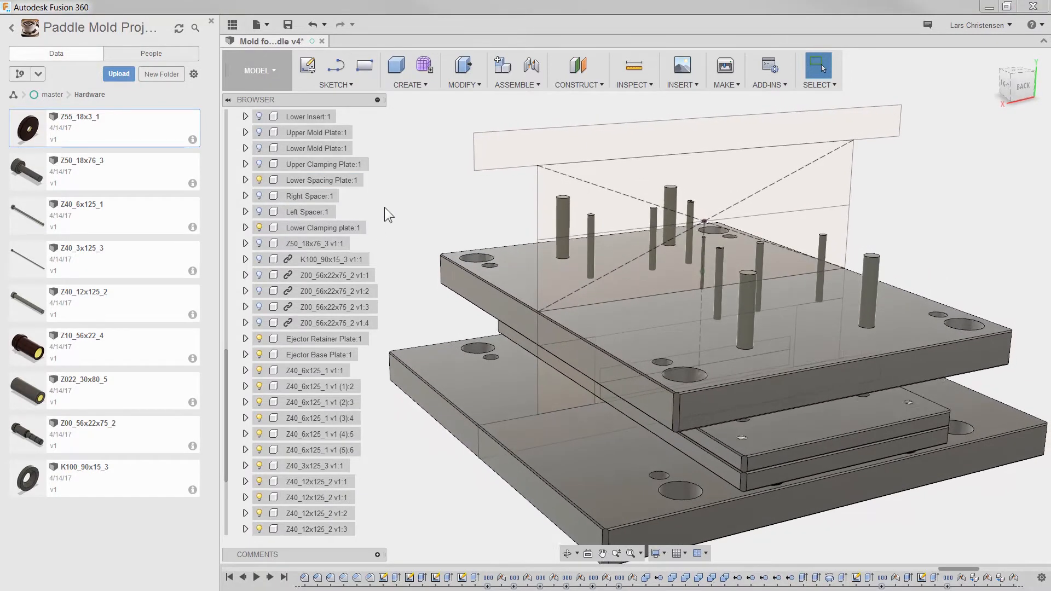
{"action": "middle_click_drag", "start_coordinate": [386, 206], "coordinate": [370, 208], "text": "shift"}
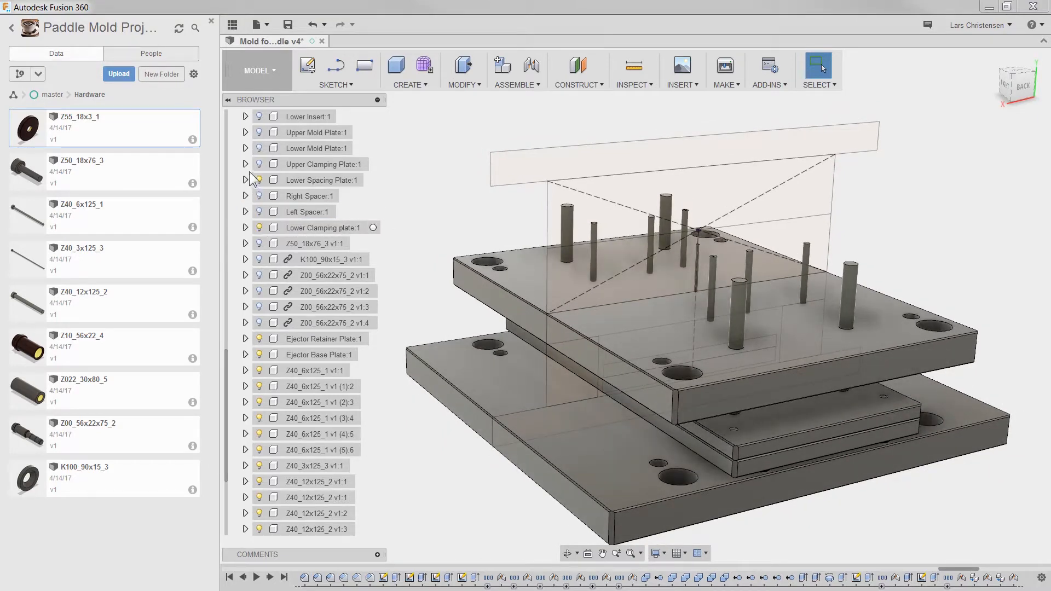
Show the Lower Mold Plate and examine the return pin holes in its top face.
{"action": "left_click", "coordinate": [259, 148]}
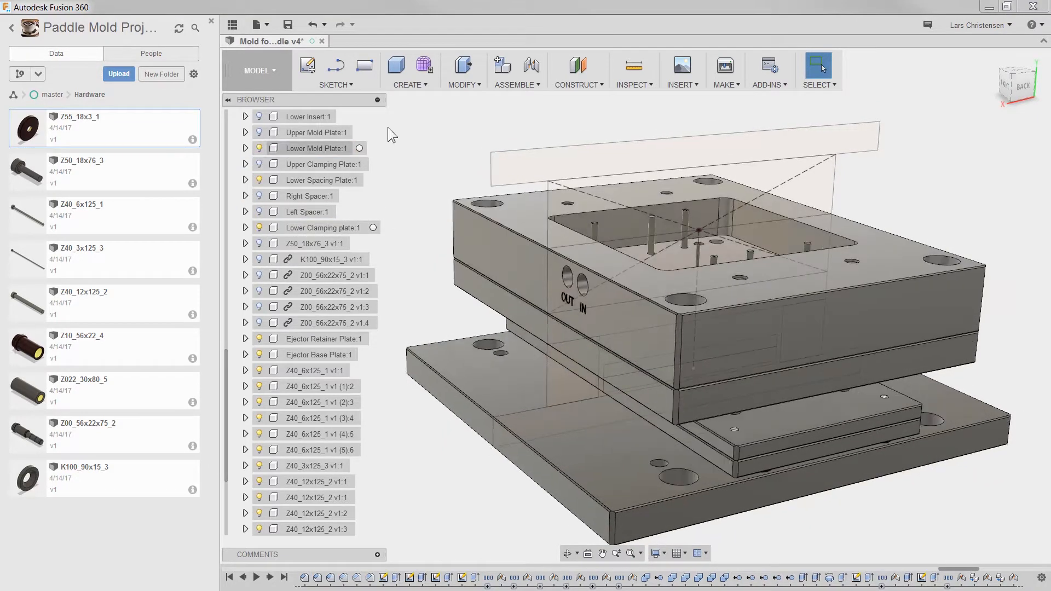
{"action": "middle_click_drag", "start_coordinate": [432, 135], "coordinate": [430, 208], "text": "shift"}
{"action": "scroll", "coordinate": [828, 337], "scroll_direction": "up", "scroll_amount": 3}
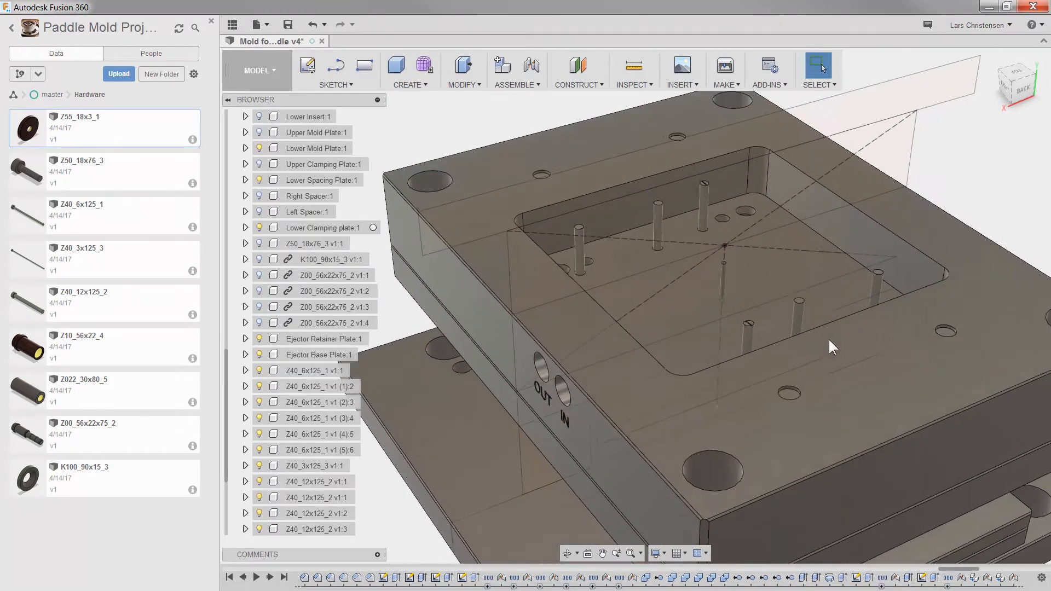
{"action": "scroll", "coordinate": [790, 413], "scroll_direction": "down", "scroll_amount": 1}
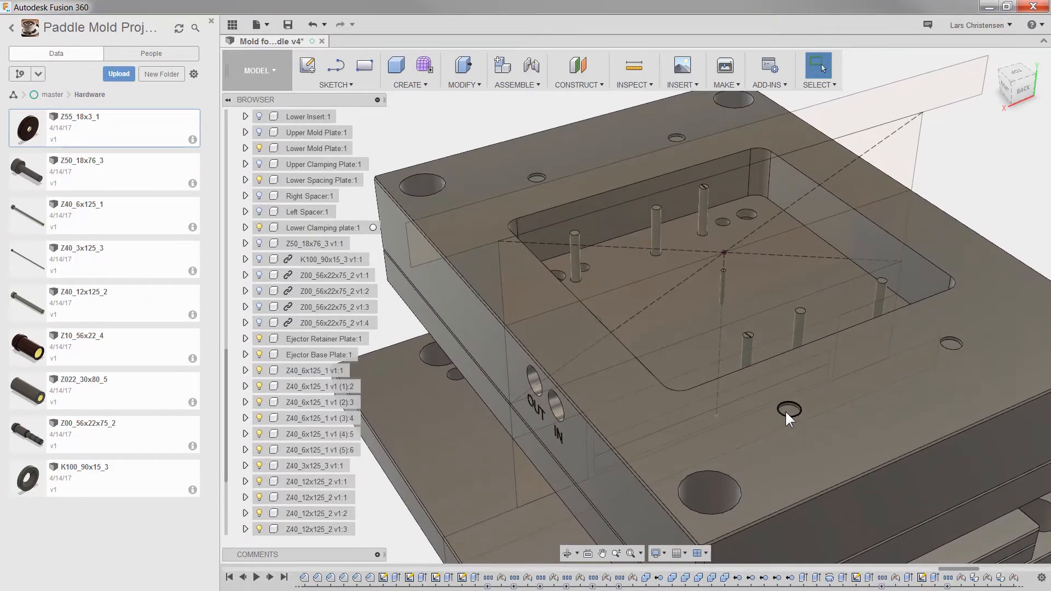
{"action": "scroll", "coordinate": [788, 410], "scroll_direction": "down", "scroll_amount": 2}
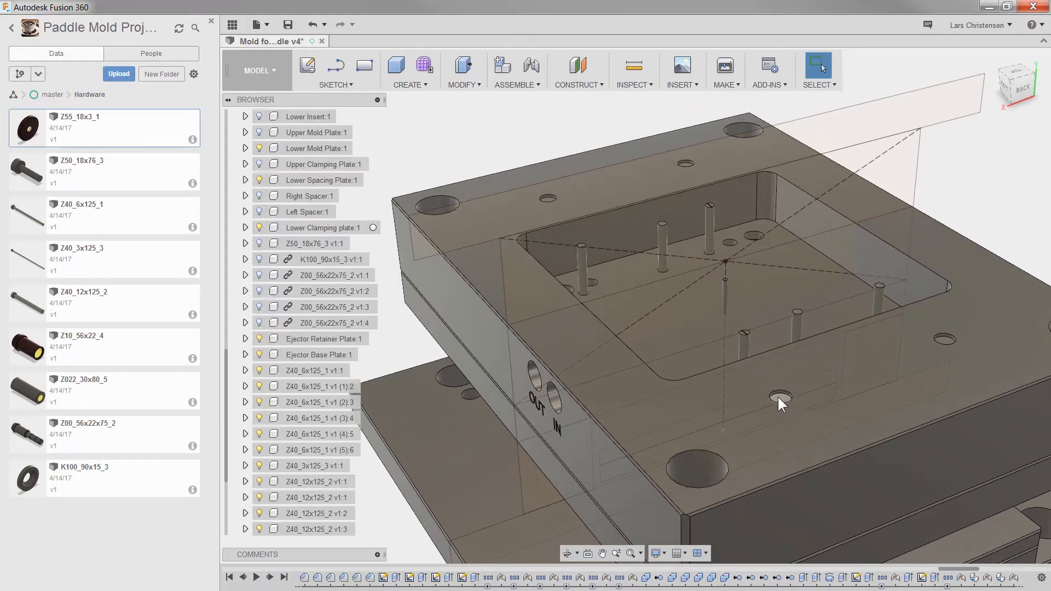
{"action": "middle_click_drag", "start_coordinate": [784, 398], "coordinate": [751, 400], "text": "shift"}
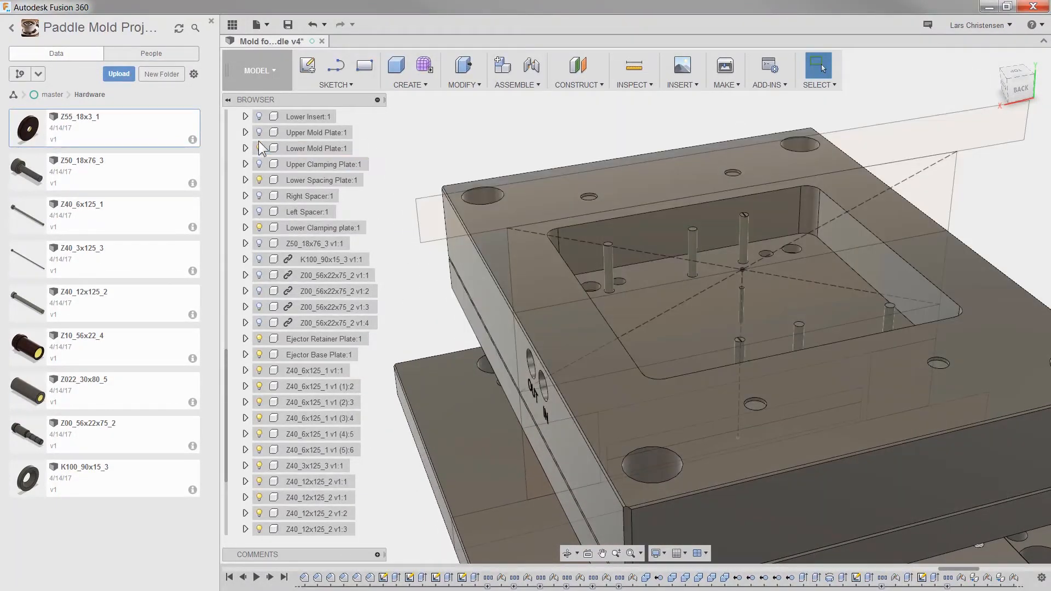
Show the Lower Insert and examine the ejector pin ends in the paddle cavities and the pins below the plates.
{"action": "left_click", "coordinate": [258, 117]}
{"action": "left_click", "coordinate": [258, 117]}
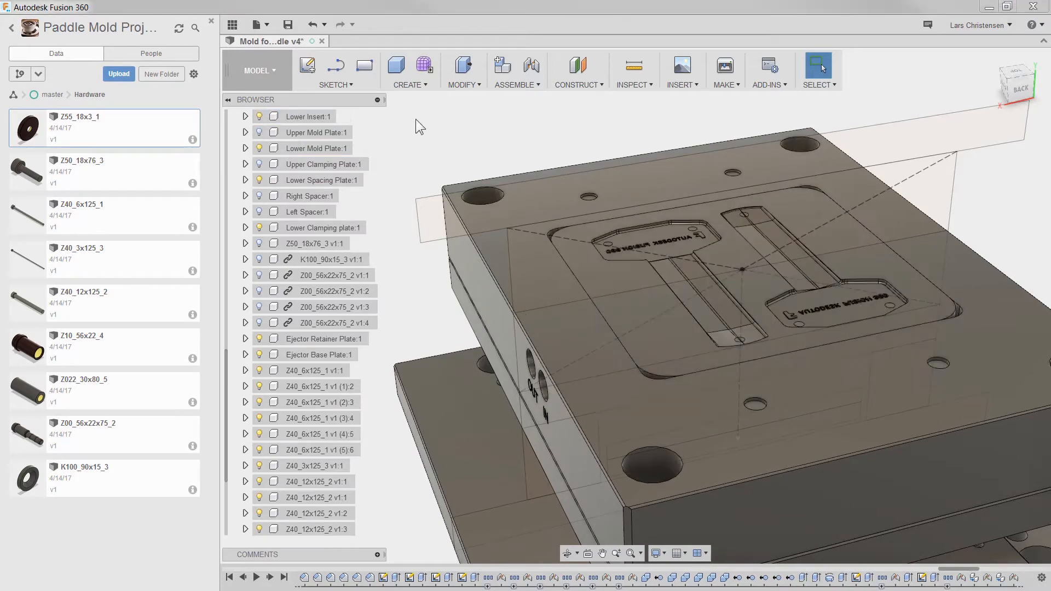
{"action": "scroll", "coordinate": [804, 330], "scroll_direction": "up", "scroll_amount": 2}
{"action": "scroll", "coordinate": [804, 331], "scroll_direction": "up", "scroll_amount": 3}
{"action": "middle_click_drag", "start_coordinate": [804, 331], "coordinate": [698, 431], "text": "shift"}
{"action": "scroll", "coordinate": [667, 414], "scroll_direction": "down", "scroll_amount": 5}
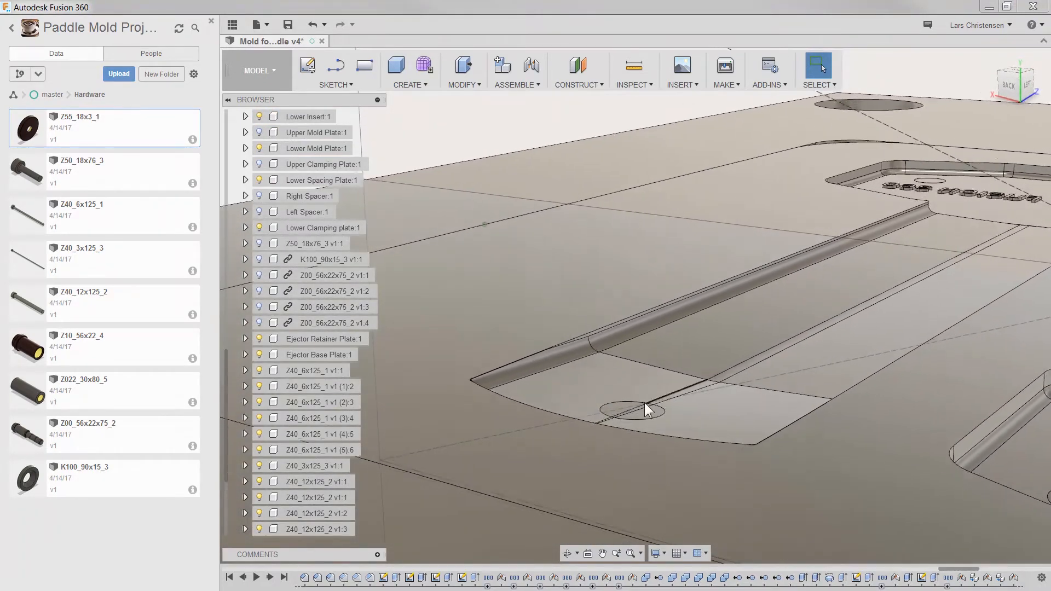
{"action": "scroll", "coordinate": [667, 415], "scroll_direction": "down", "scroll_amount": 6}
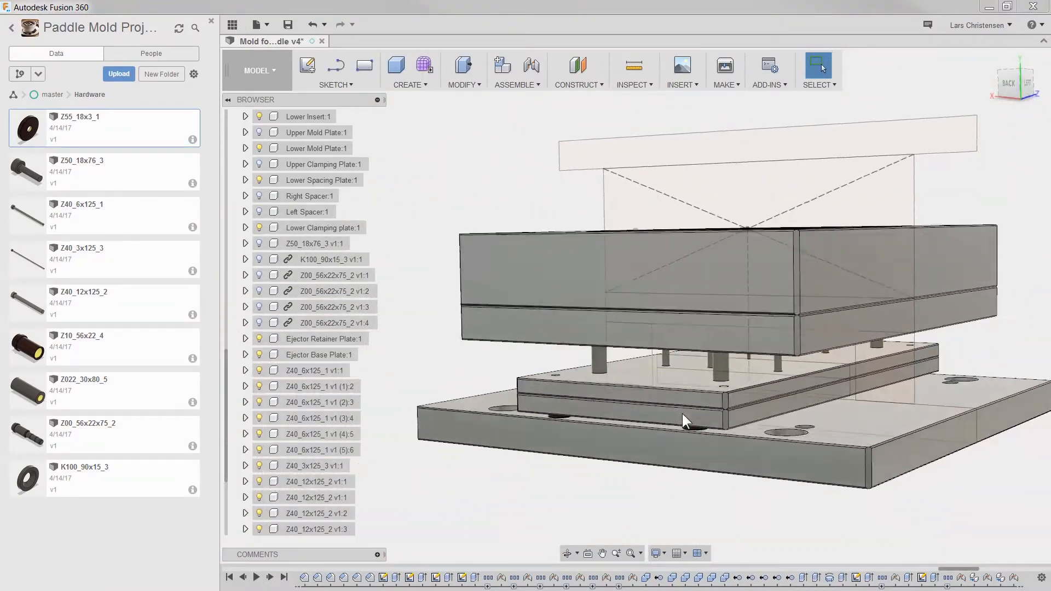
{"action": "scroll", "coordinate": [682, 413], "scroll_direction": "up", "scroll_amount": 3}
{"action": "middle_click_drag", "start_coordinate": [682, 413], "coordinate": [730, 342], "text": "shift"}
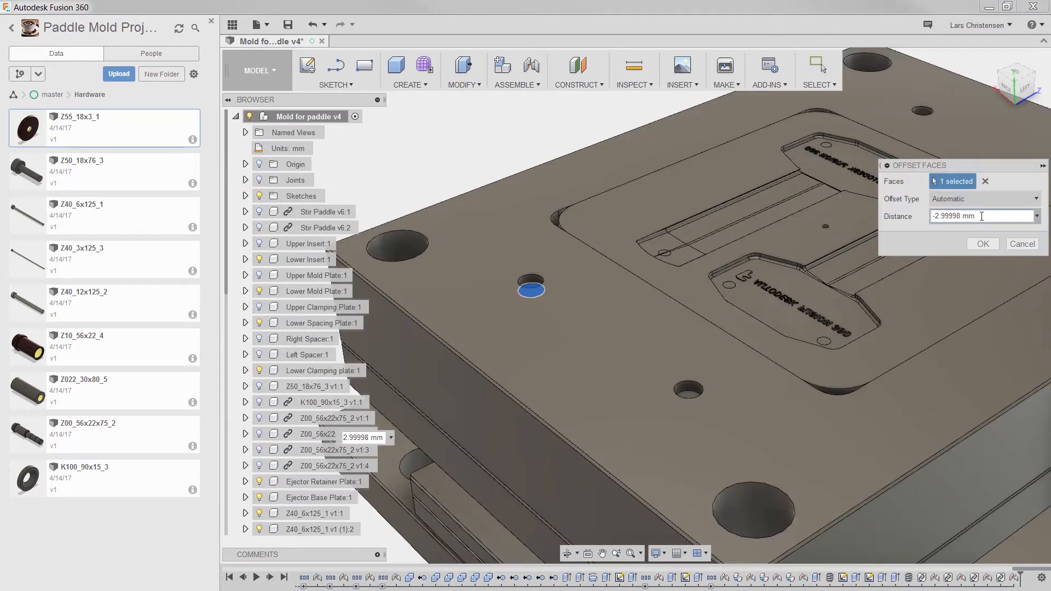
Offset the end face of the return pin in the Lower Mold Plate by 2 mm.
{"action": "left_click_drag", "start_coordinate": [962, 216], "coordinate": [913, 206]}
{"action": "type", "text": "0"}
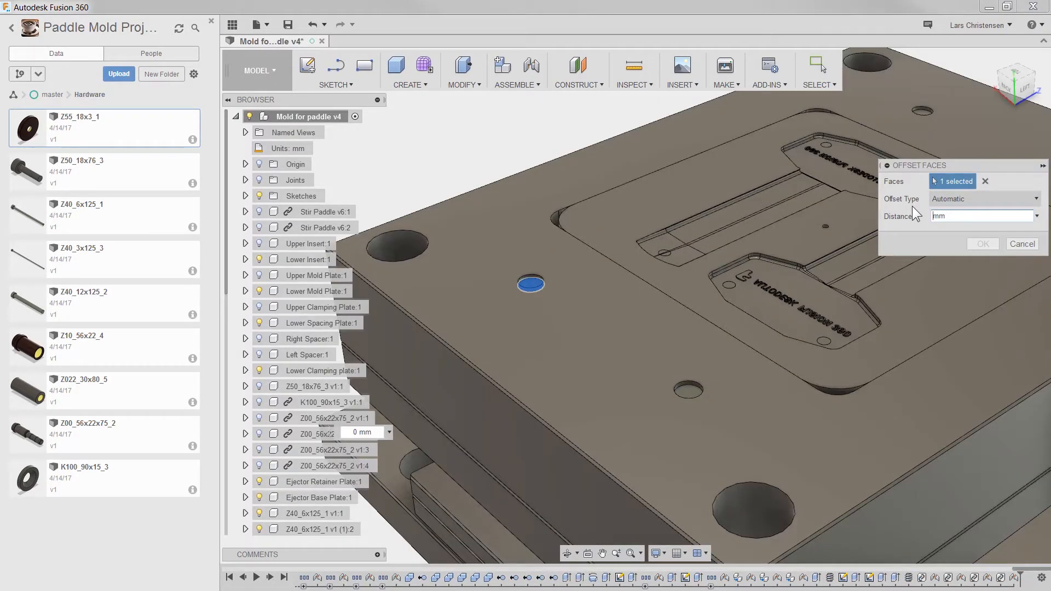
{"action": "type", "text": "2."}
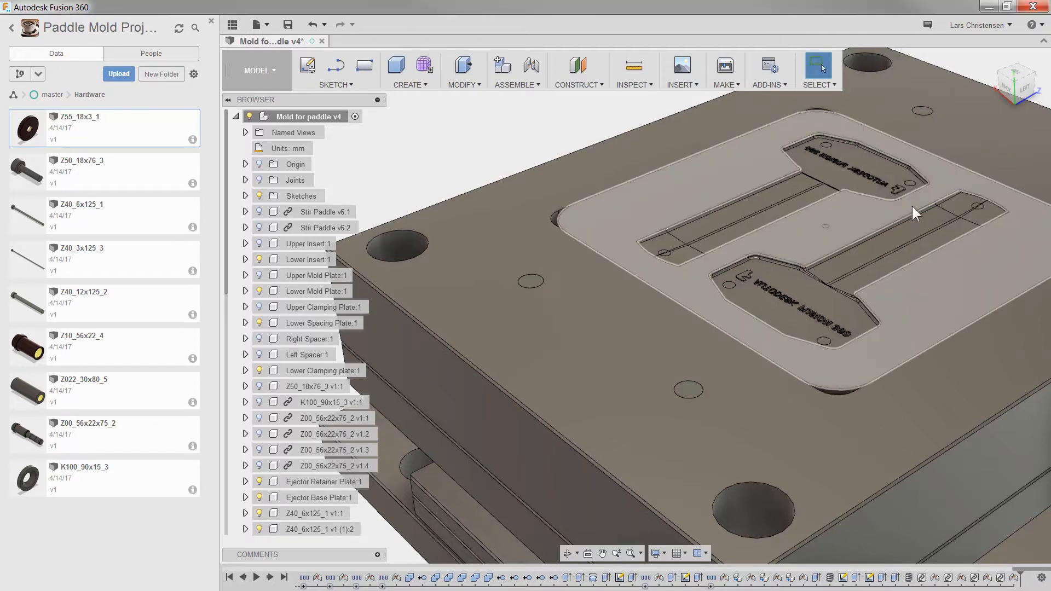
Use Section Analysis from the side of the Lower Mold Plate to examine the small center pin's end below the Lower Insert cavity.
{"action": "left_click", "coordinate": [633, 85]}
{"action": "left_click", "coordinate": [640, 189]}
{"action": "scroll", "coordinate": [479, 312], "scroll_direction": "down", "scroll_amount": 5}
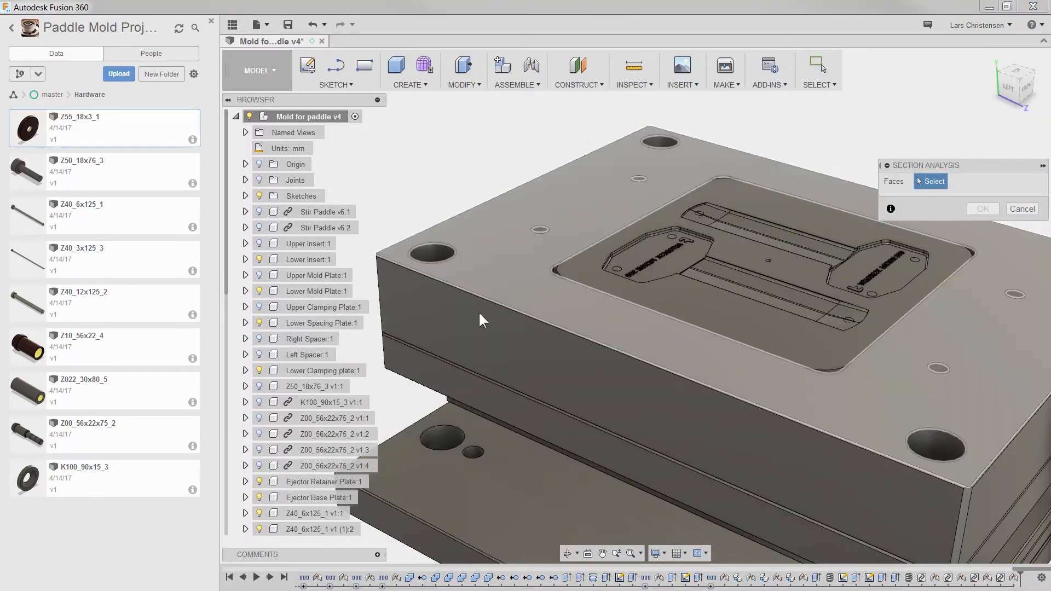
{"action": "left_click", "coordinate": [614, 377]}
{"action": "left_click_drag", "start_coordinate": [614, 377], "coordinate": [735, 327]}
{"action": "scroll", "coordinate": [745, 290], "scroll_direction": "up", "scroll_amount": 5}
{"action": "scroll", "coordinate": [695, 331], "scroll_direction": "up", "scroll_amount": 2}
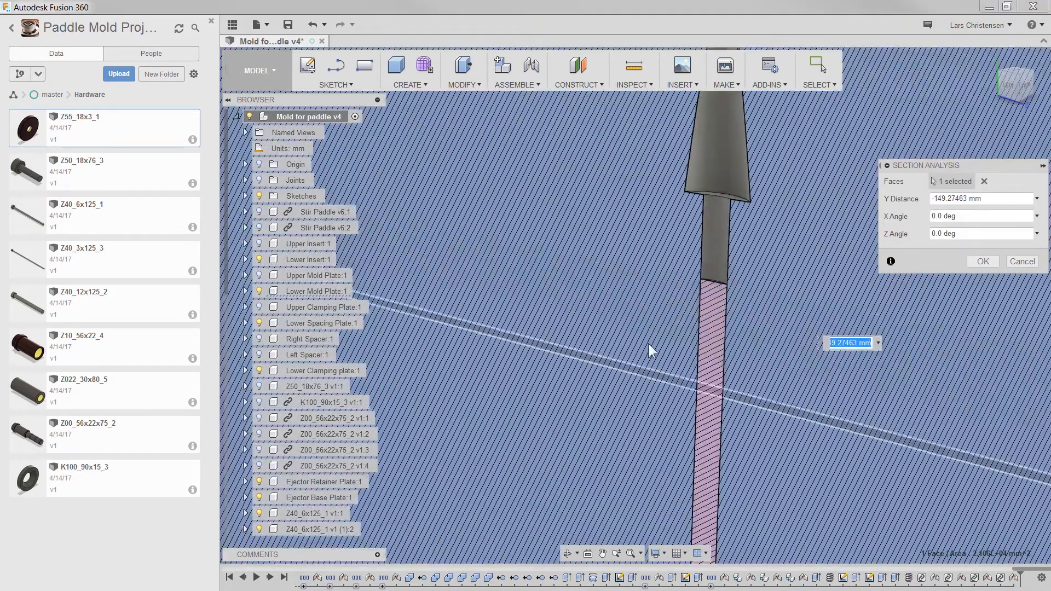
{"action": "scroll", "coordinate": [624, 364], "scroll_direction": "down", "scroll_amount": 4}
{"action": "left_click_drag", "start_coordinate": [629, 482], "coordinate": [589, 503]}
{"action": "left_click", "coordinate": [1023, 262]}
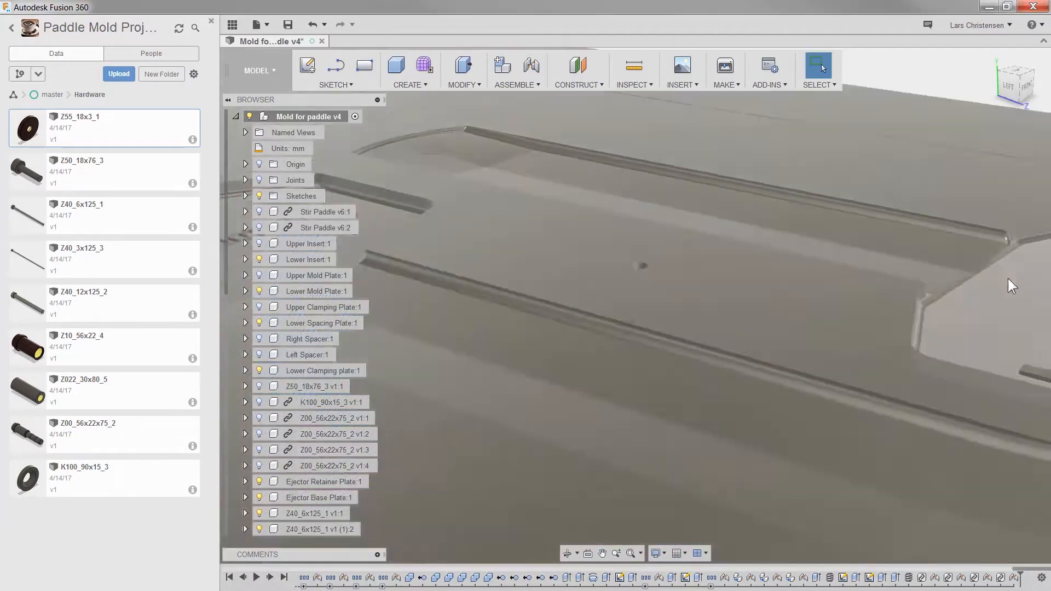
Offset the end face of the small center pin in the Lower Insert by 2 mm with Press Pull.
{"action": "mouse_move", "coordinate": [1007, 279]}
{"action": "middle_mouse_down", "text": "shift"}
{"action": "mouse_move", "coordinate": [738, 380]}
{"action": "mouse_move", "coordinate": [760, 389]}
{"action": "middle_mouse_up", "text": "shift"}
{"action": "key", "text": "q"}
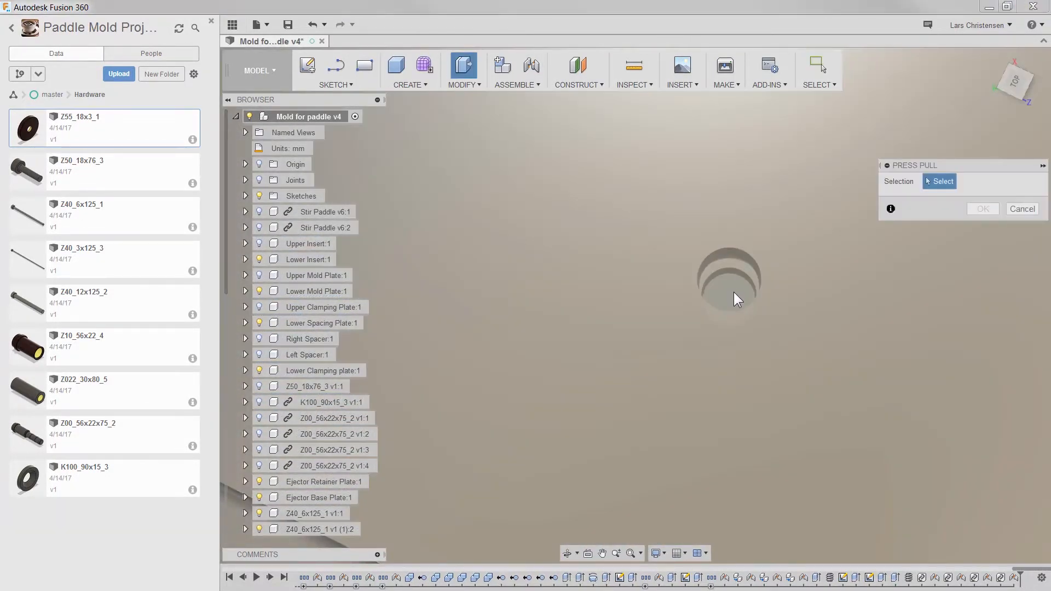
{"action": "left_click", "coordinate": [734, 296]}
{"action": "middle_click_drag", "start_coordinate": [801, 302], "coordinate": [778, 348], "text": "shift"}
{"action": "left_click_drag", "start_coordinate": [712, 382], "coordinate": [715, 348]}
{"action": "left_click", "coordinate": [988, 216]}
{"action": "type", "text": "2."}
{"action": "key", "text": "Return"}
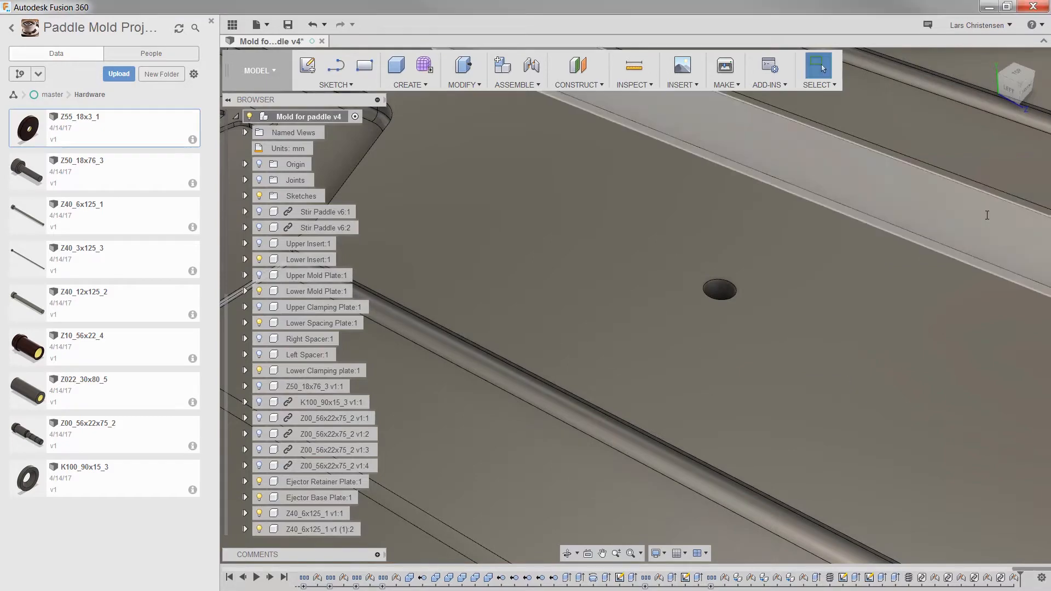
{"action": "scroll", "coordinate": [956, 386], "scroll_direction": "down", "scroll_amount": 5}
{"action": "middle_click_drag", "start_coordinate": [956, 386], "coordinate": [891, 194], "text": "shift"}
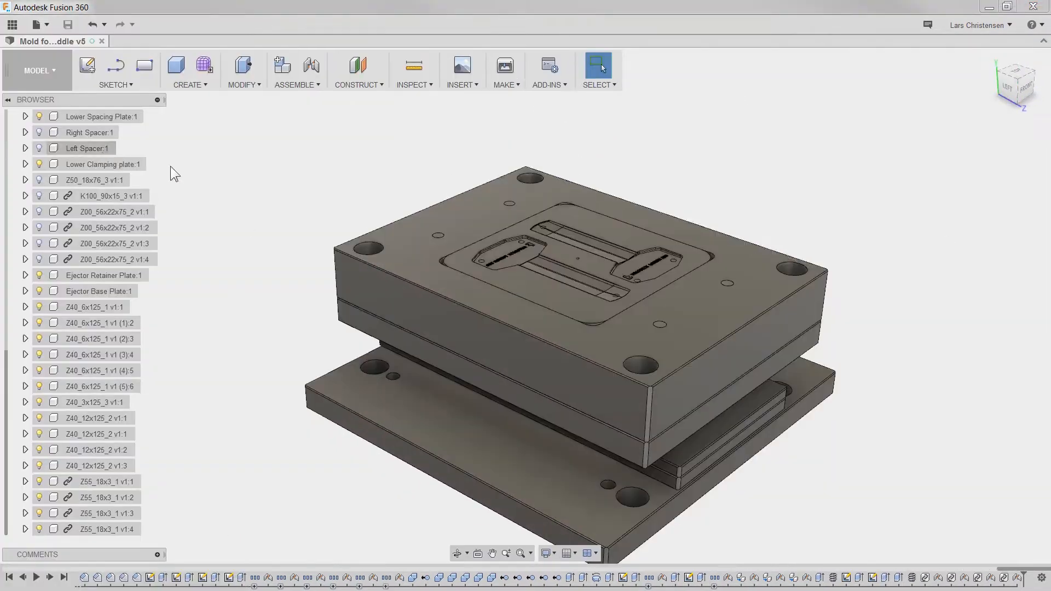
Show the project data and open the Hardware folder.
{"action": "left_click", "coordinate": [245, 186]}
{"action": "left_click", "coordinate": [54, 77]}
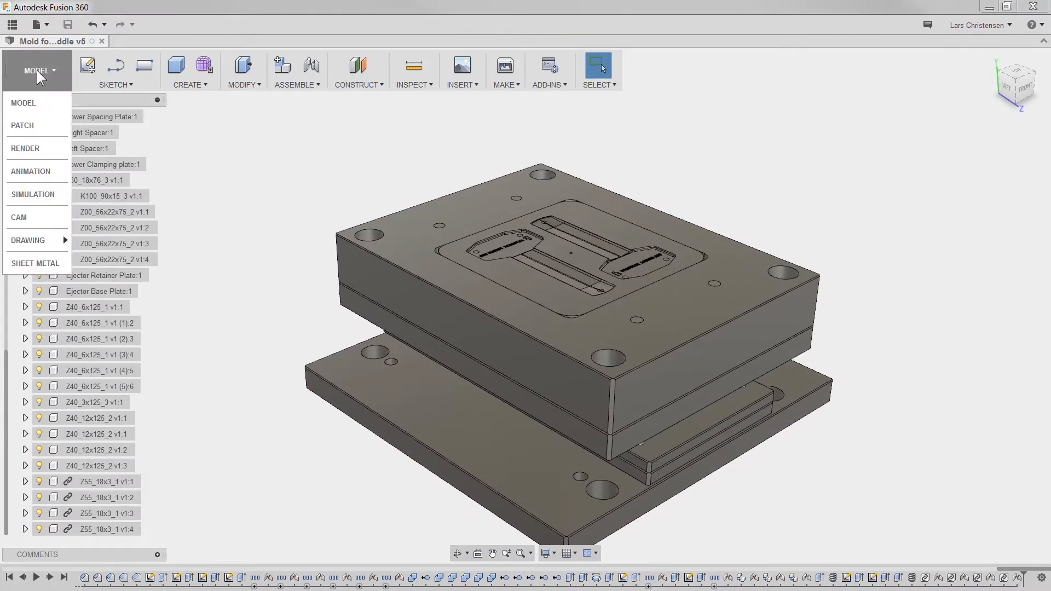
{"action": "left_click", "coordinate": [11, 25]}
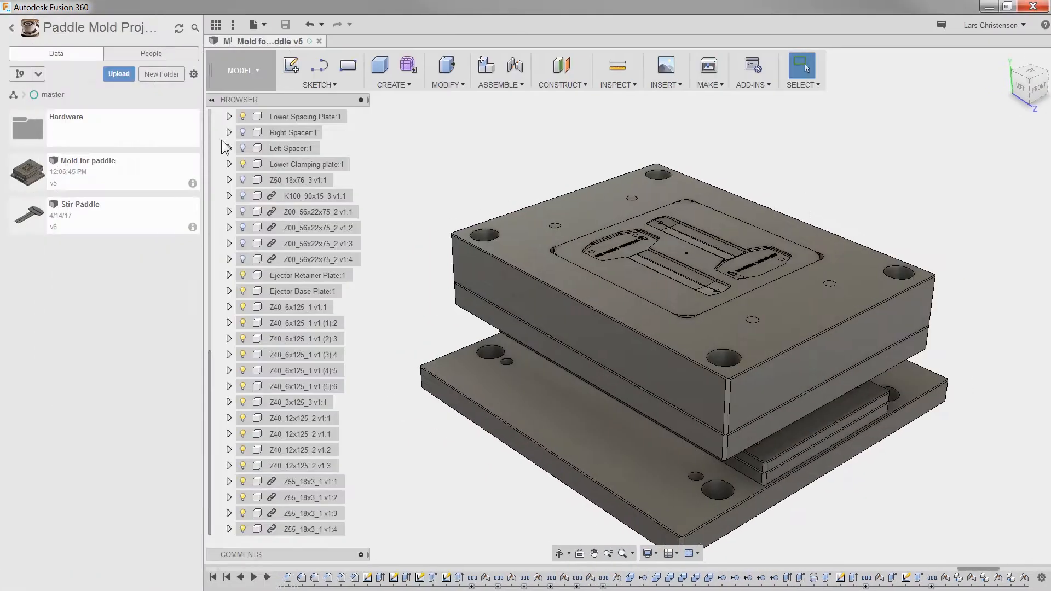
{"action": "left_click", "coordinate": [101, 130]}
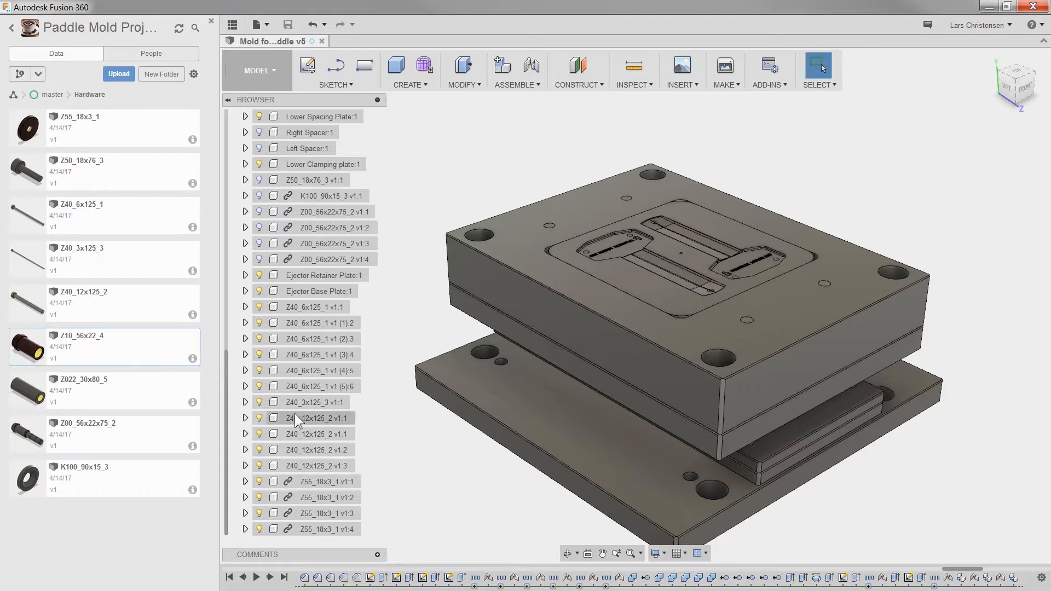
Hide the Ejector Retainer Plate, Ejector Base Plate, all Z40 pins and the four Z55_18x3_1 disks.
{"action": "left_click", "coordinate": [299, 274]}
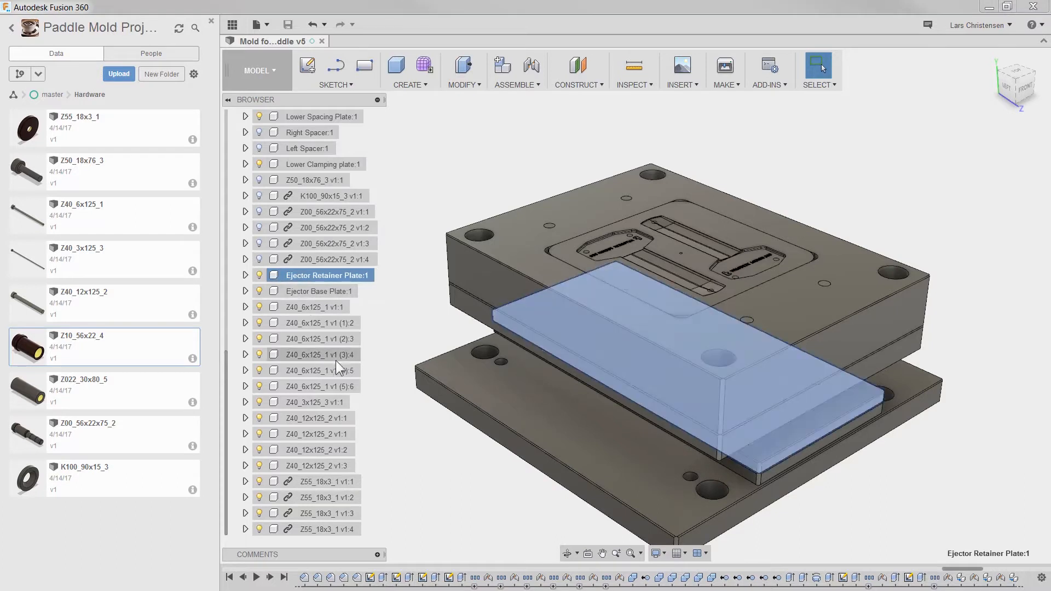
{"action": "left_click", "coordinate": [313, 529], "text": "shift"}
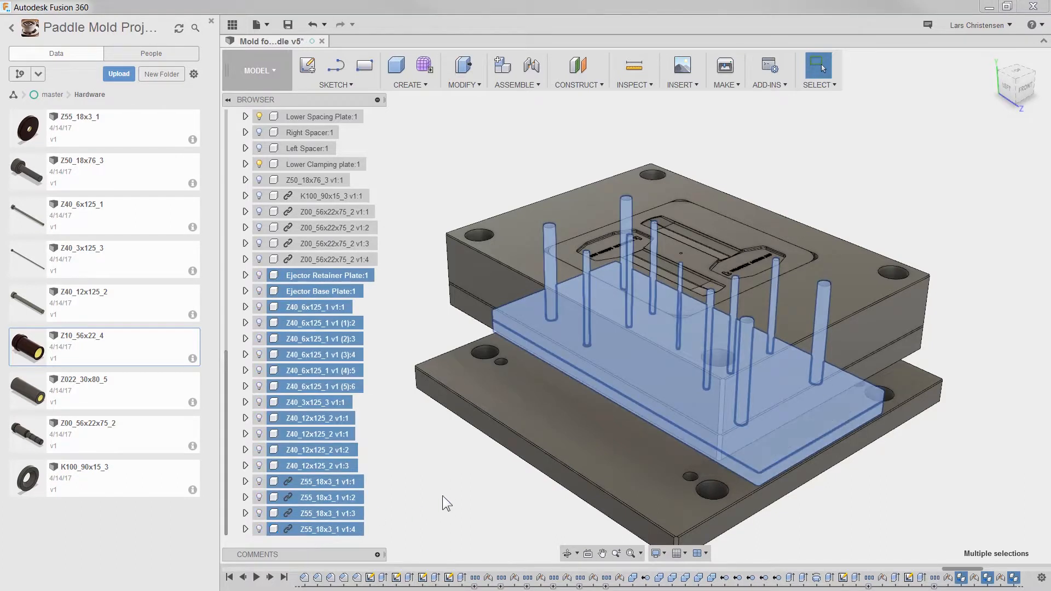
{"action": "key", "text": "v"}
Hide the Lower Clamping plate, Lower Spacing Plate and Lower Insert to isolate the Lower Mold Plate.
{"action": "scroll", "coordinate": [333, 337], "scroll_direction": "up", "scroll_amount": 3}
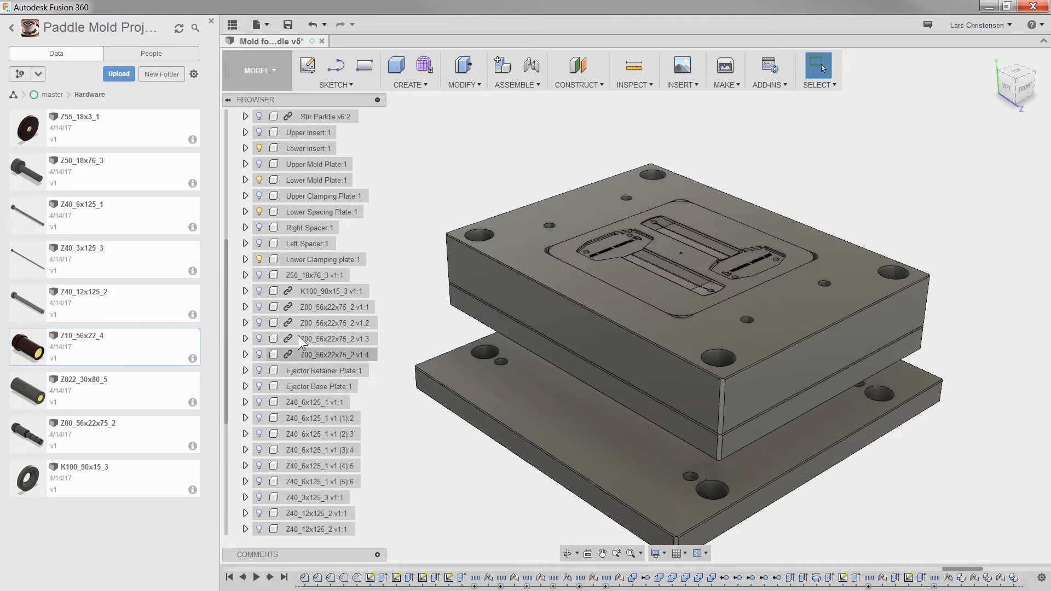
{"action": "left_click", "coordinate": [262, 260]}
{"action": "left_click", "coordinate": [260, 260]}
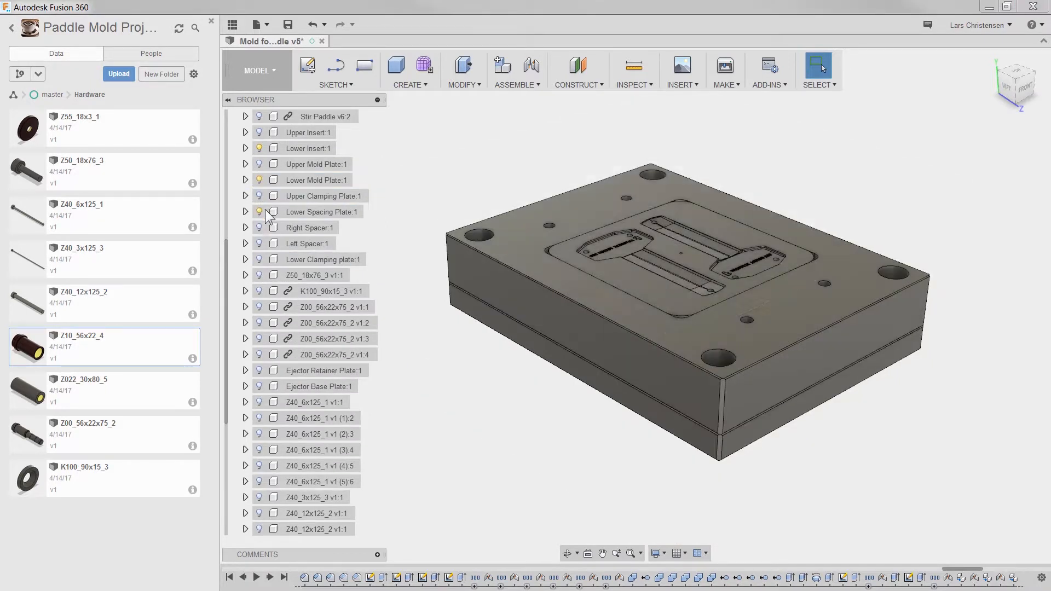
{"action": "left_click", "coordinate": [260, 212]}
{"action": "left_click", "coordinate": [260, 212]}
{"action": "left_click", "coordinate": [255, 149]}
{"action": "left_click", "coordinate": [260, 148]}
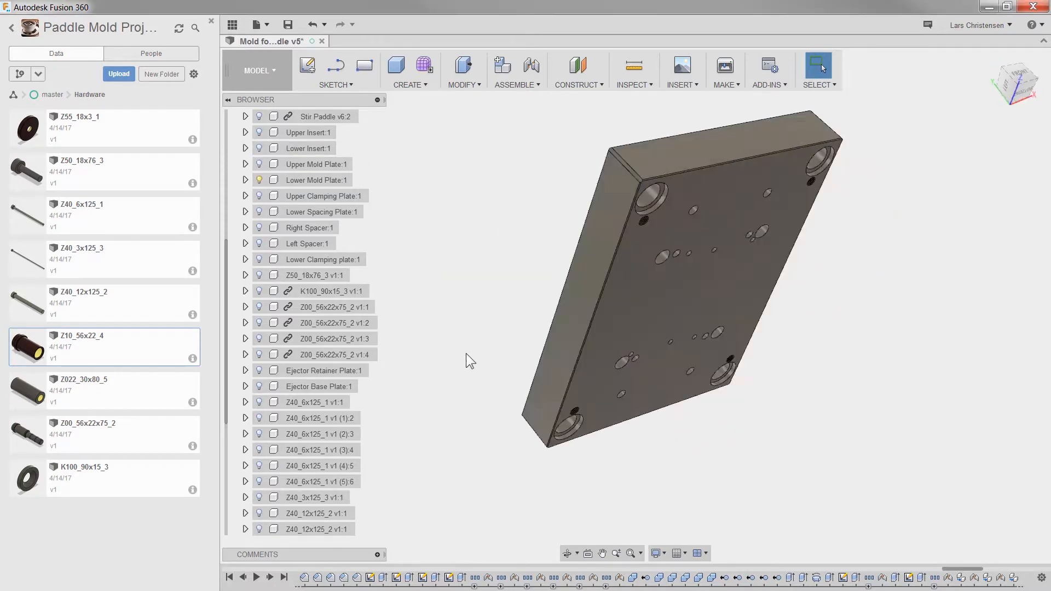
Insert the Z10_56x22_4 bushing into the current design and place it clear of the Lower Mold Plate.
{"action": "right_click", "coordinate": [105, 344]}
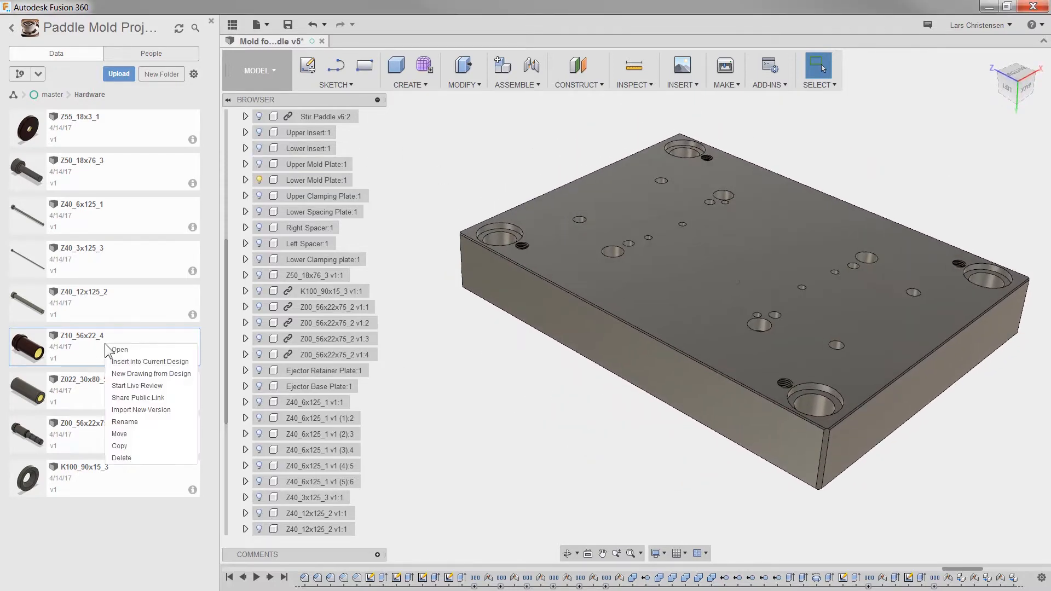
{"action": "left_click", "coordinate": [131, 362]}
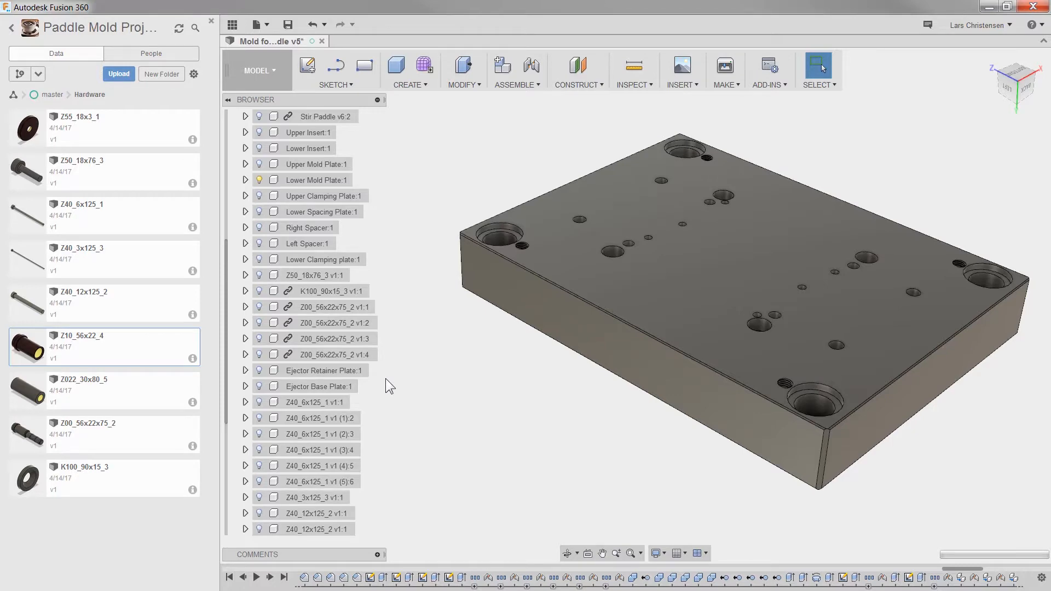
{"action": "left_click_drag", "start_coordinate": [693, 328], "coordinate": [701, 204]}
Join Z10_56x22_4 bushings with rigid joints into the four counterbored corner holes on the Lower Mold Plate's underside.
{"action": "key", "text": "j"}
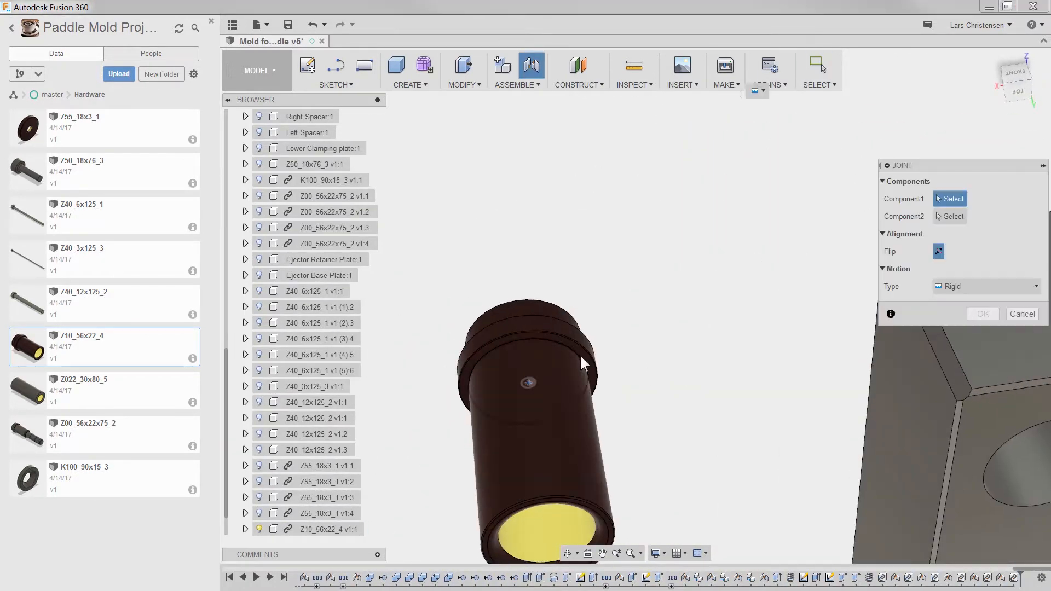
{"action": "left_click", "coordinate": [531, 372]}
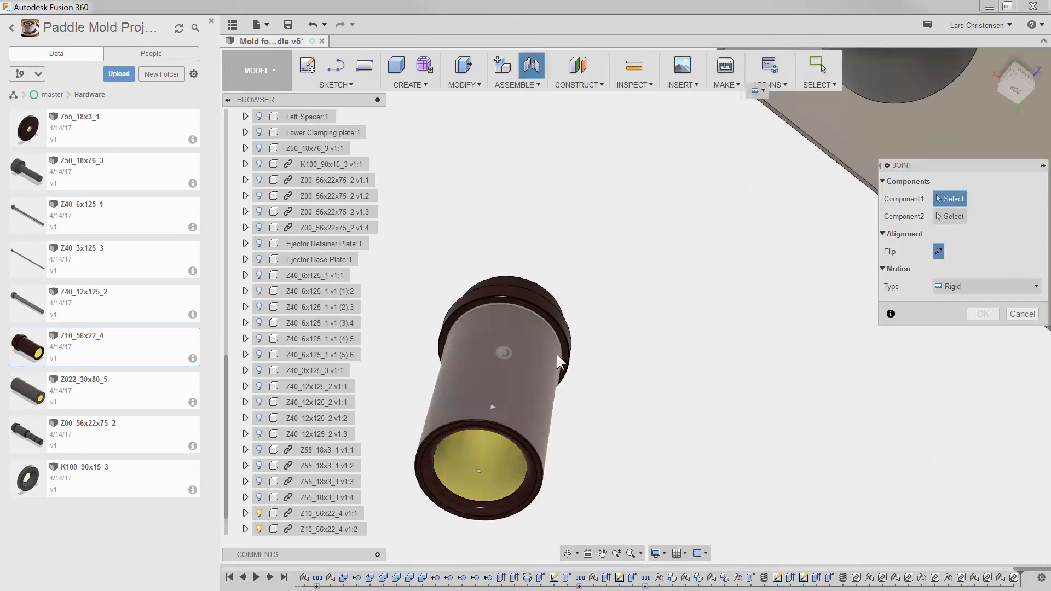
{"action": "left_click", "coordinate": [504, 352]}
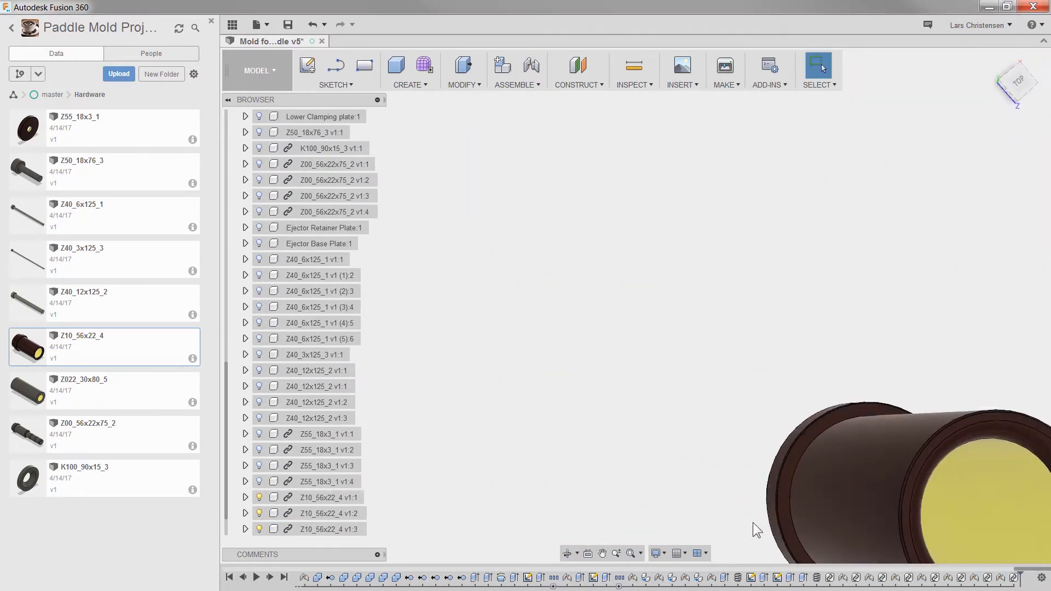
{"action": "key", "text": "j"}
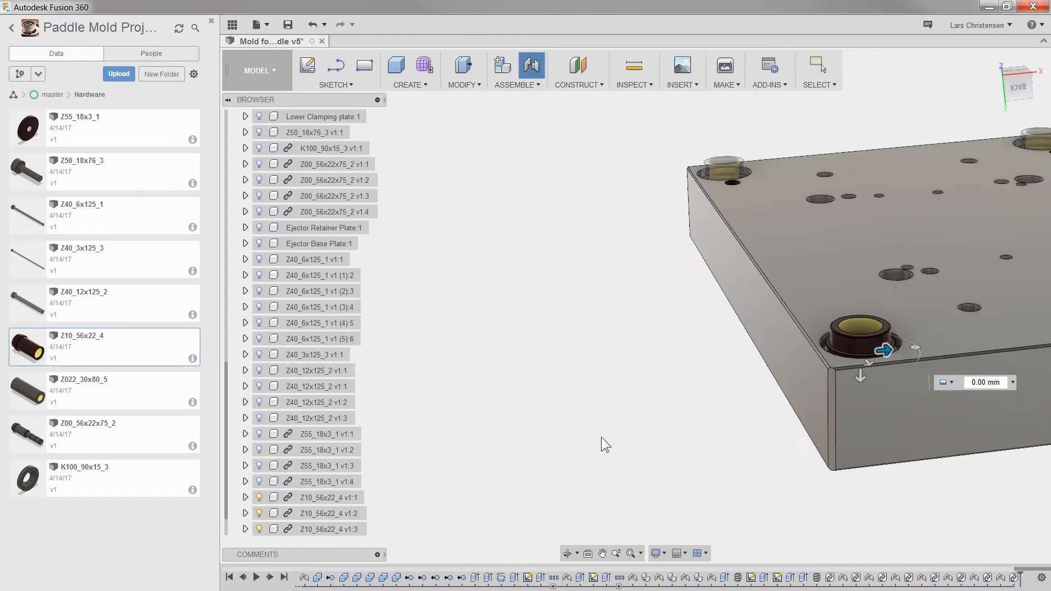
{"action": "key", "text": "Return"}
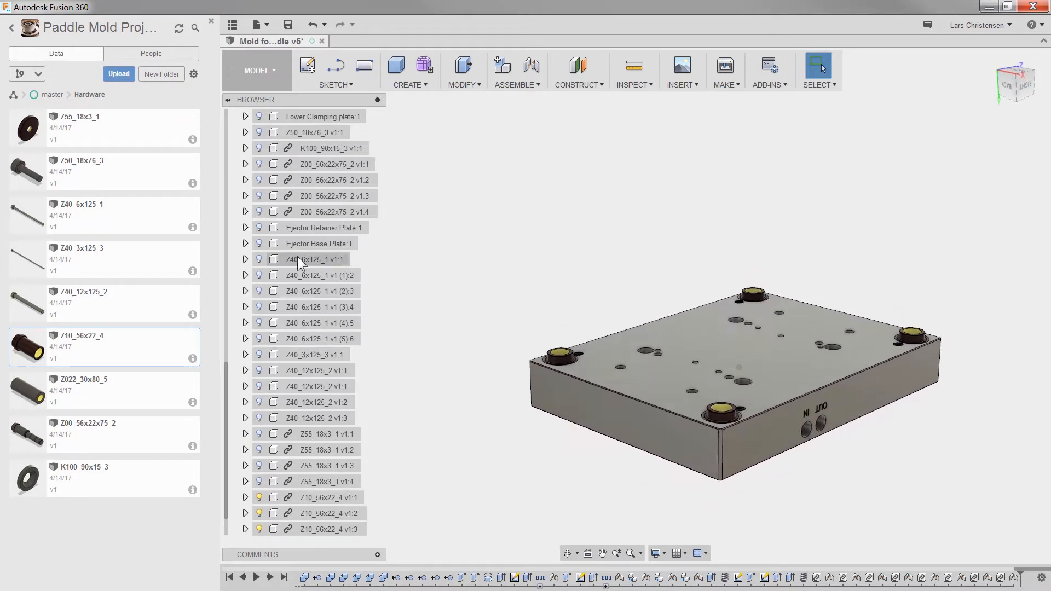
Show the Lower Spacing Plate, Right Spacer, Left Spacer and Lower Clamping plate over the Lower Mold Plate.
{"action": "scroll", "coordinate": [301, 291], "scroll_direction": "up", "scroll_amount": 3}
{"action": "scroll", "coordinate": [315, 279], "scroll_direction": "up", "scroll_amount": 1}
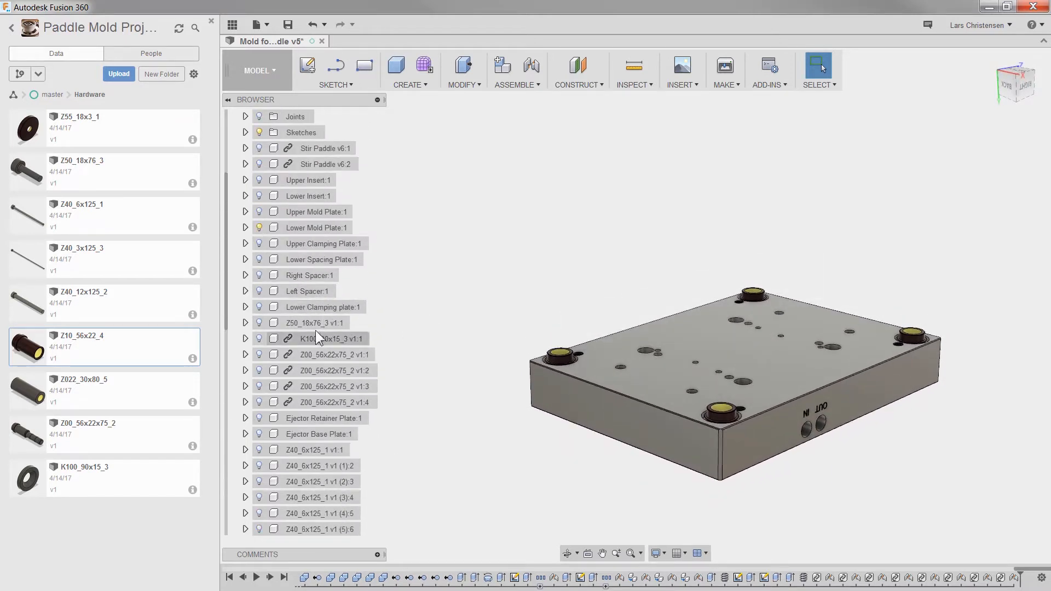
{"action": "left_click", "coordinate": [255, 260]}
{"action": "left_click", "coordinate": [259, 260]}
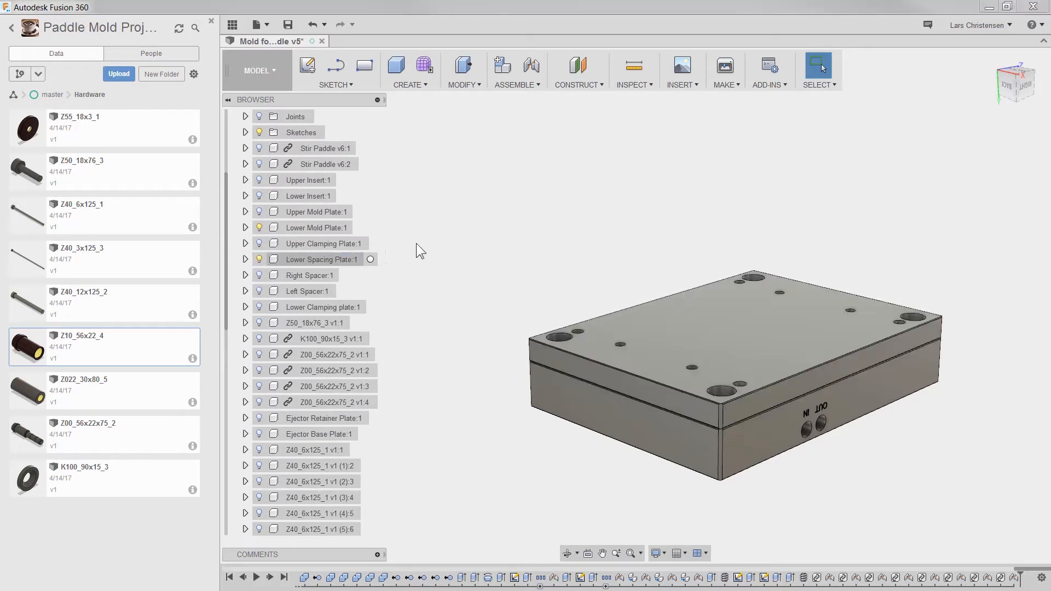
{"action": "left_click", "coordinate": [422, 242]}
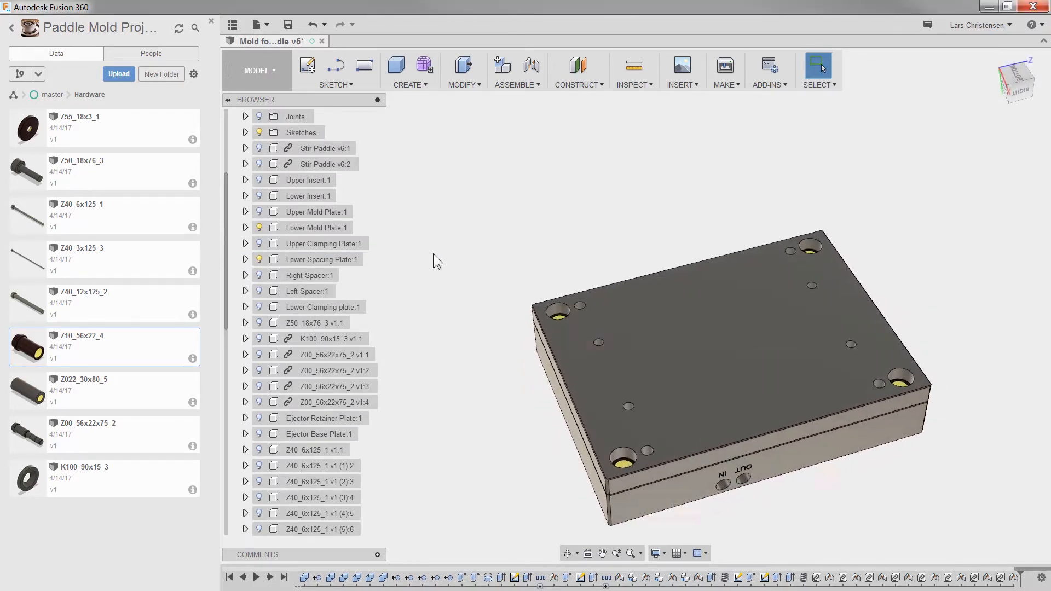
{"action": "left_click", "coordinate": [259, 276]}
{"action": "left_click", "coordinate": [259, 291]}
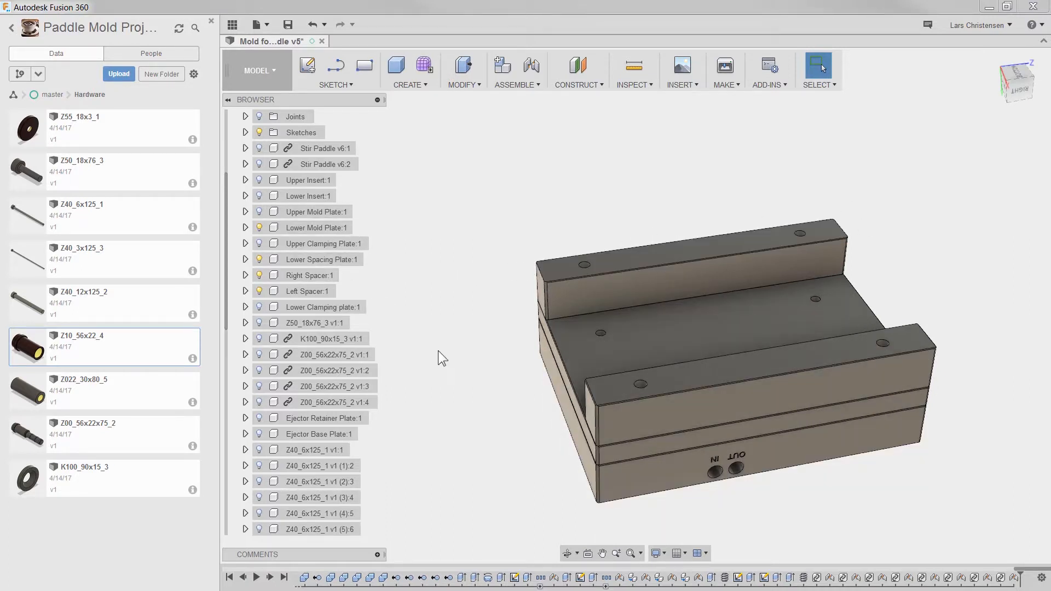
{"action": "left_click", "coordinate": [259, 307]}
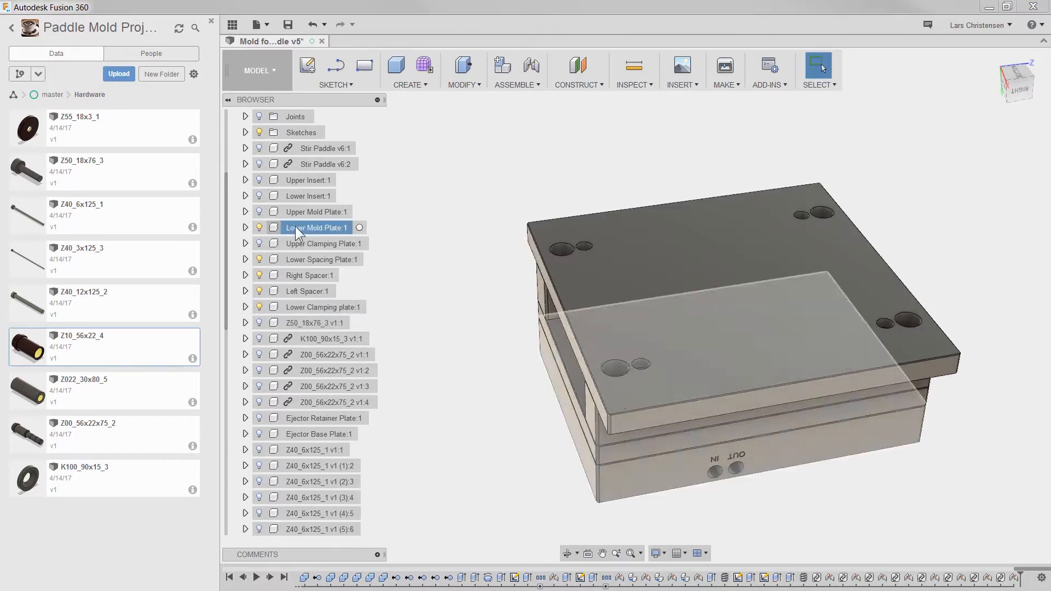
Activate the Lower Clamping plate and edit its four-hole corner cut, changing the selection of objects to cut.
{"action": "left_click", "coordinate": [375, 306]}
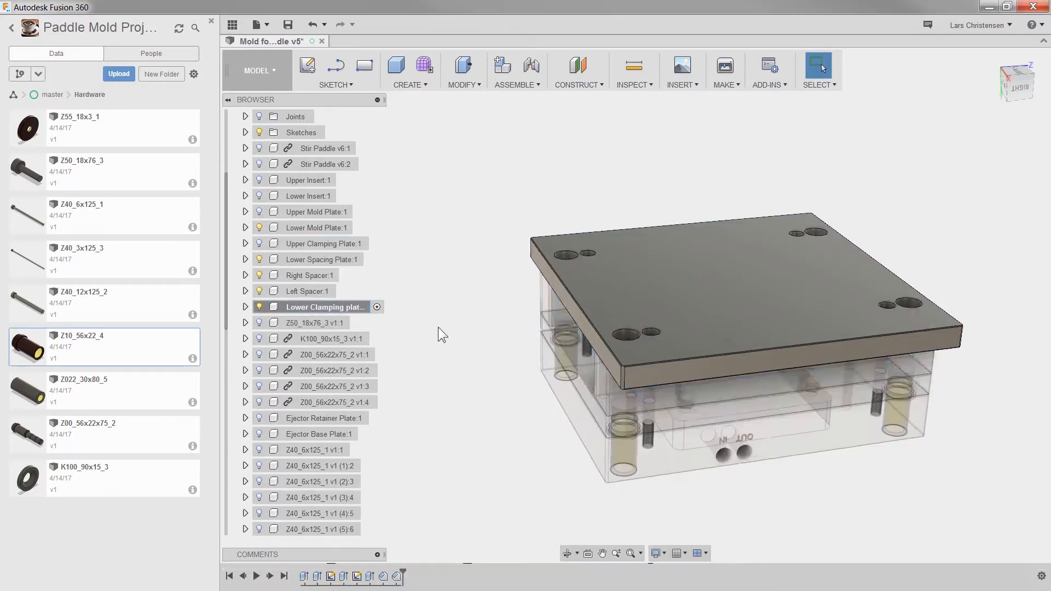
{"action": "left_click", "coordinate": [304, 577]}
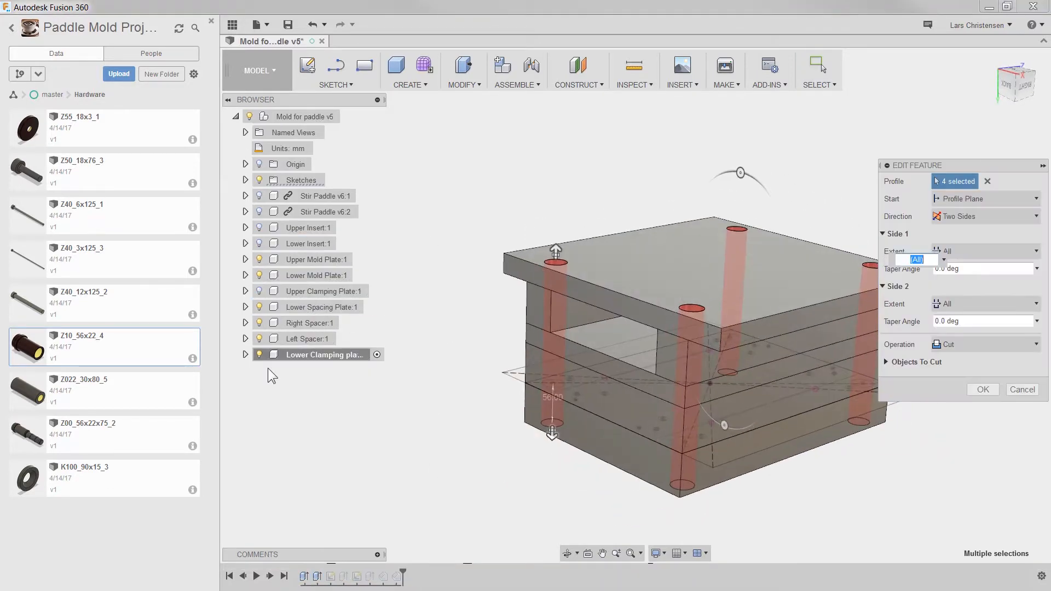
{"action": "left_click", "coordinate": [886, 362]}
{"action": "left_click", "coordinate": [890, 397]}
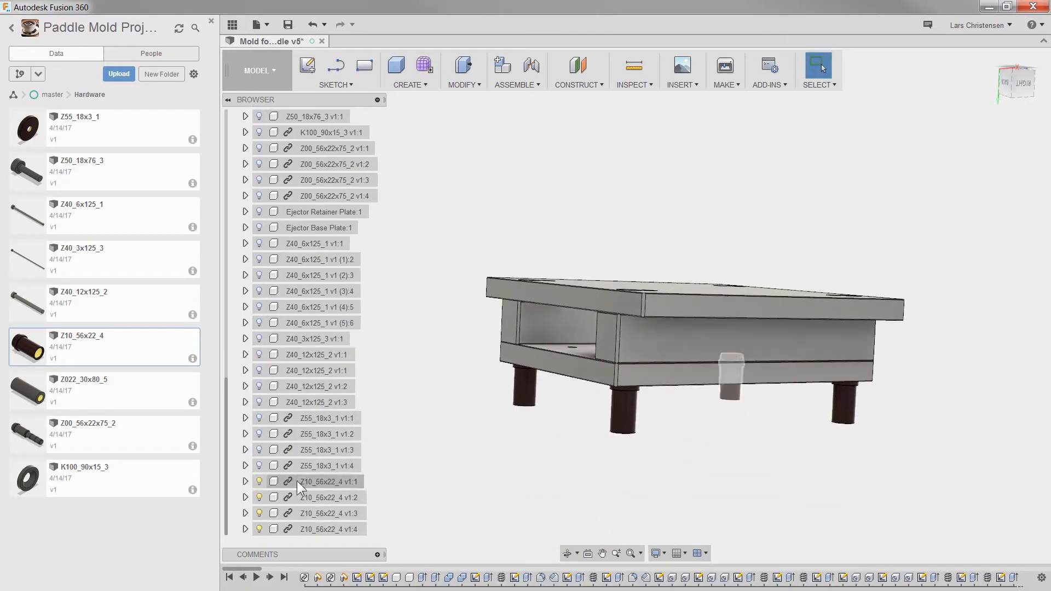
Hide the four Z10_56x22_4 bushings.
{"action": "left_click", "coordinate": [299, 485]}
{"action": "left_click", "coordinate": [310, 528], "text": "shift"}
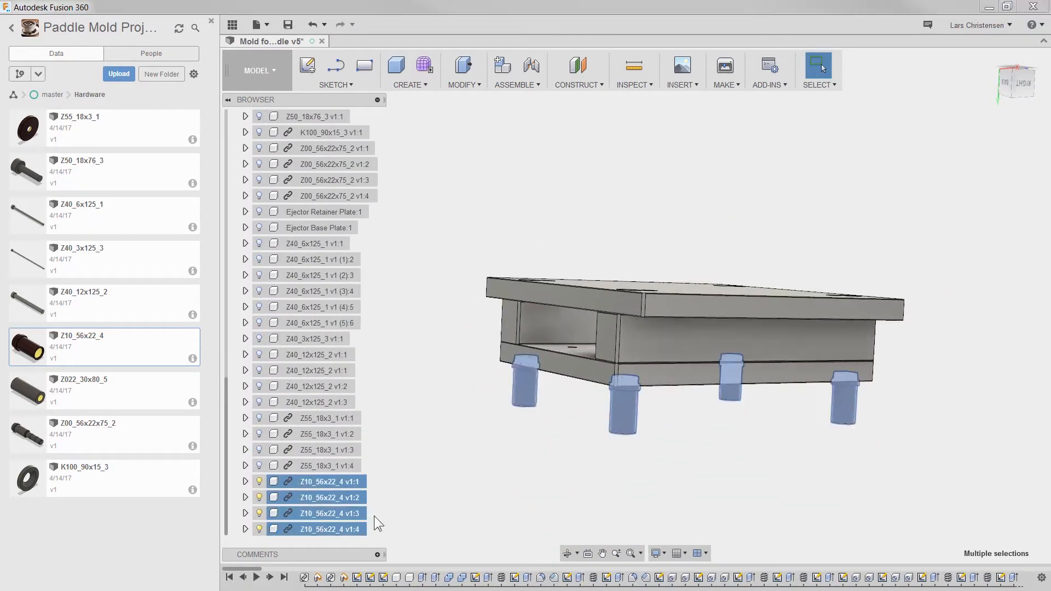
{"action": "key", "text": "v"}
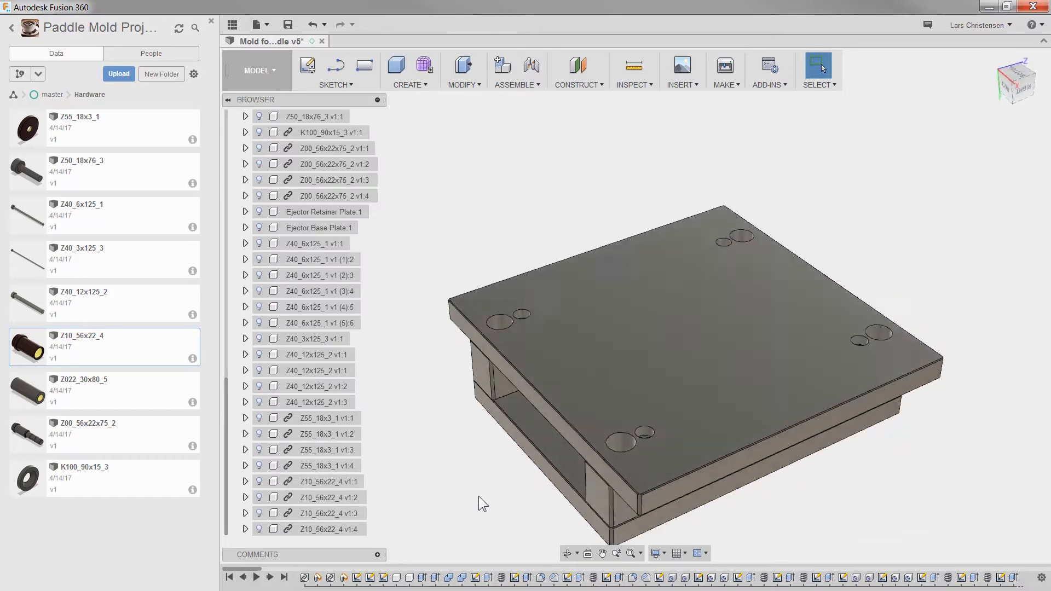
Insert the Z022_30x80_5 sleeve into the design and move it about 151.8 mm along X, clear of the plates.
{"action": "middle_click_drag", "start_coordinate": [504, 552], "coordinate": [524, 440], "text": "shift"}
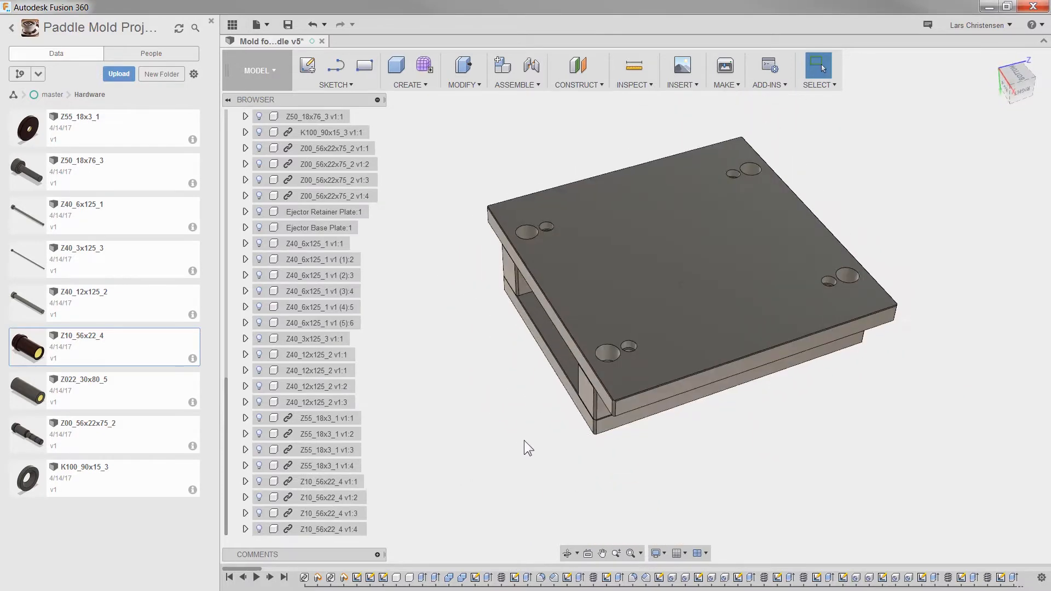
{"action": "right_click", "coordinate": [108, 393]}
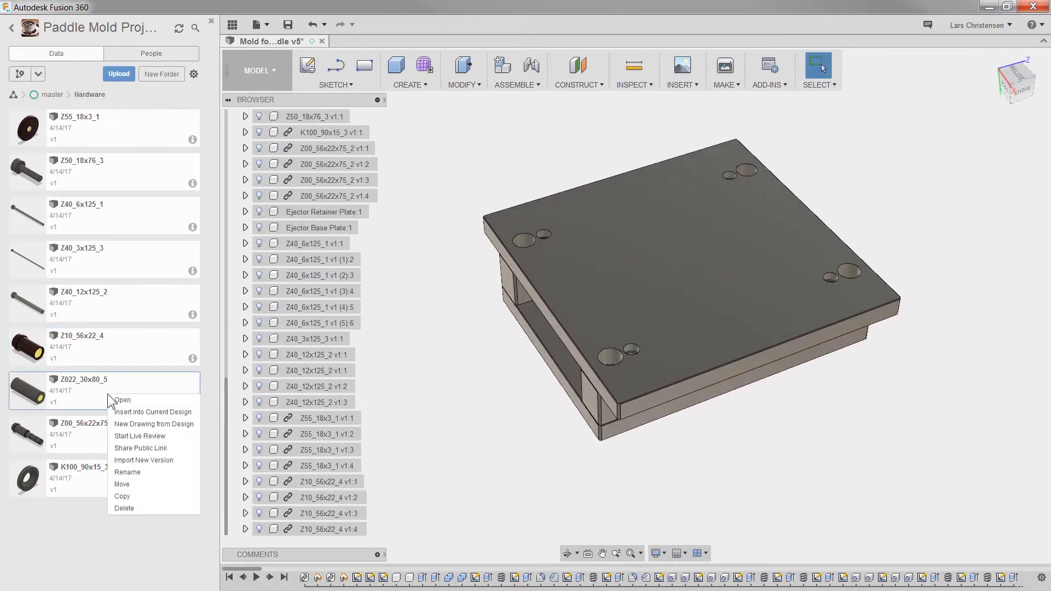
{"action": "left_click", "coordinate": [117, 412]}
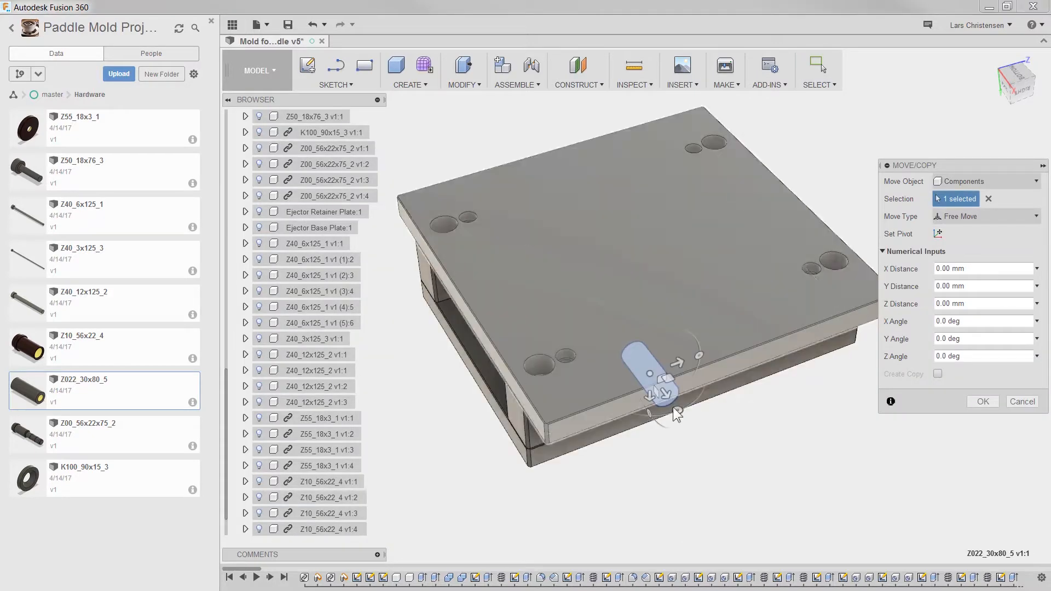
{"action": "middle_click_drag", "start_coordinate": [678, 414], "coordinate": [771, 427], "text": "shift"}
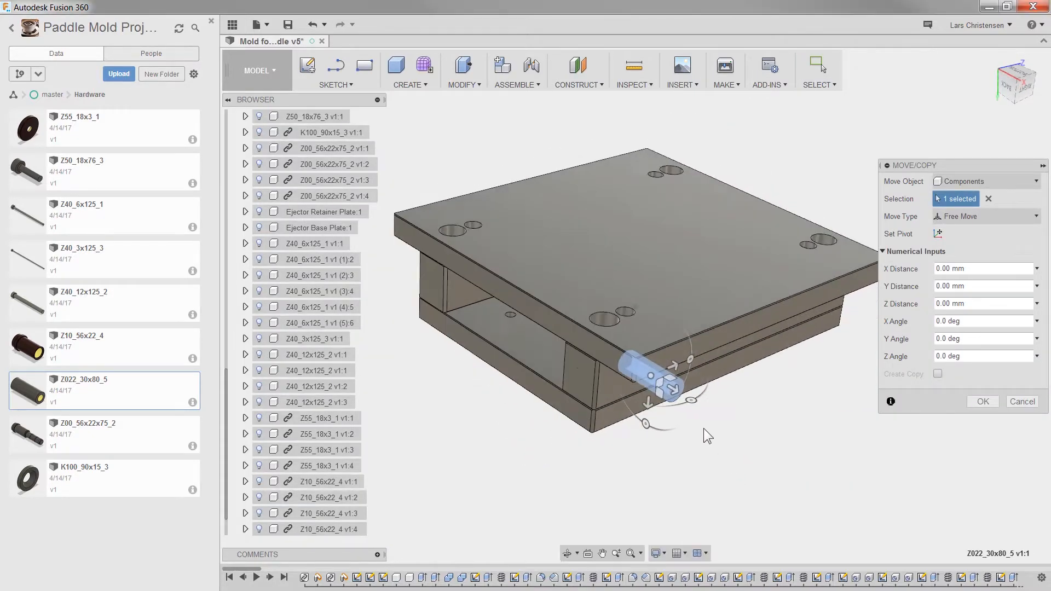
{"action": "left_click_drag", "start_coordinate": [677, 389], "coordinate": [795, 453]}
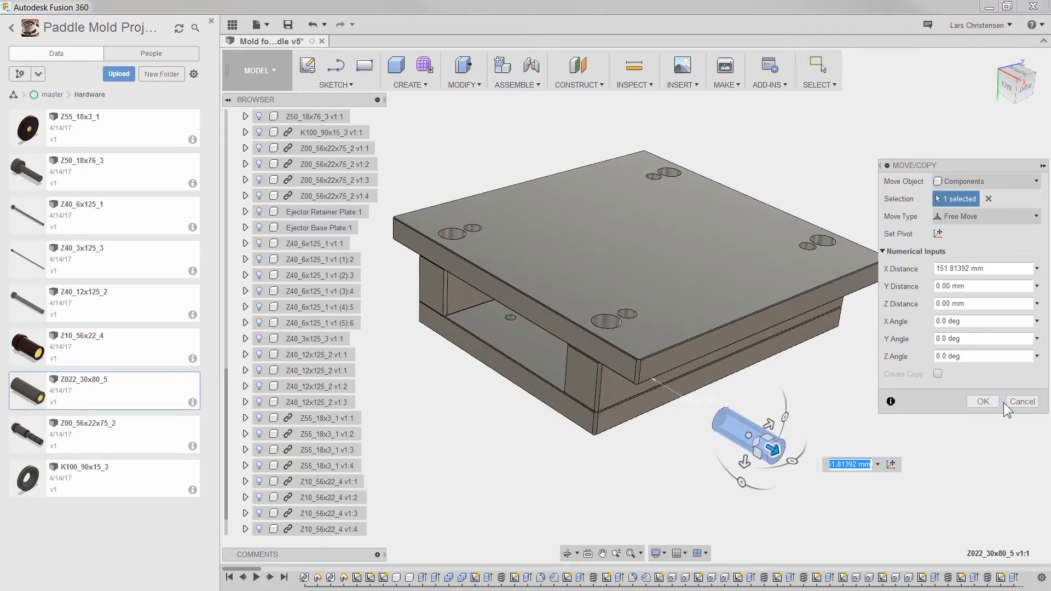
{"action": "left_click", "coordinate": [984, 401]}
Join the Z022_30x80_5 sleeve's end rigidly to a large corner hole of the Lower Clamping plate with an 8 mm Z offset.
{"action": "middle_click_drag", "start_coordinate": [870, 435], "coordinate": [817, 455], "text": "shift"}
{"action": "key", "text": "j"}
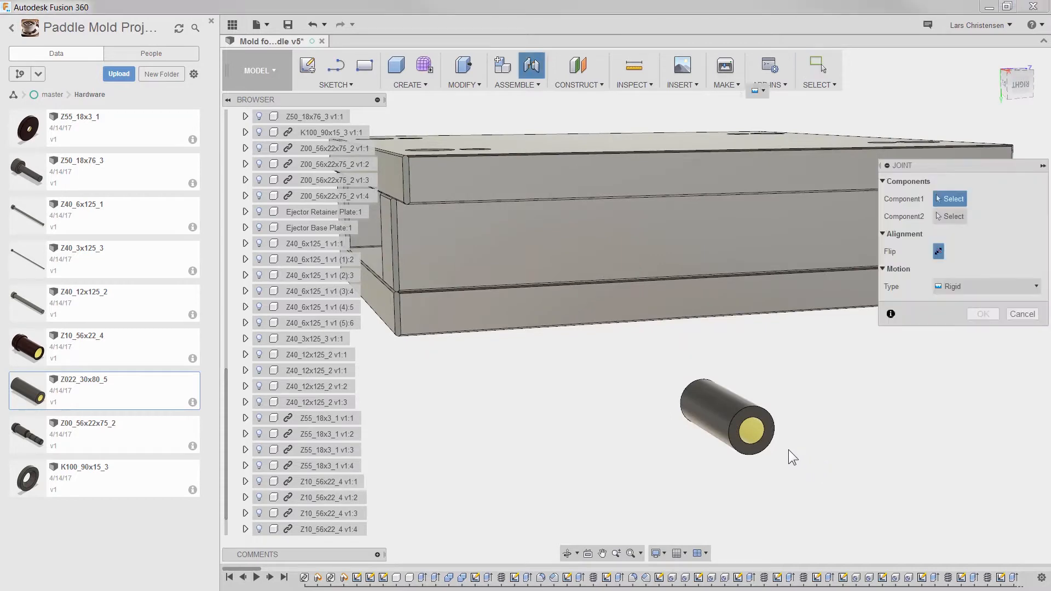
{"action": "left_click", "coordinate": [769, 427]}
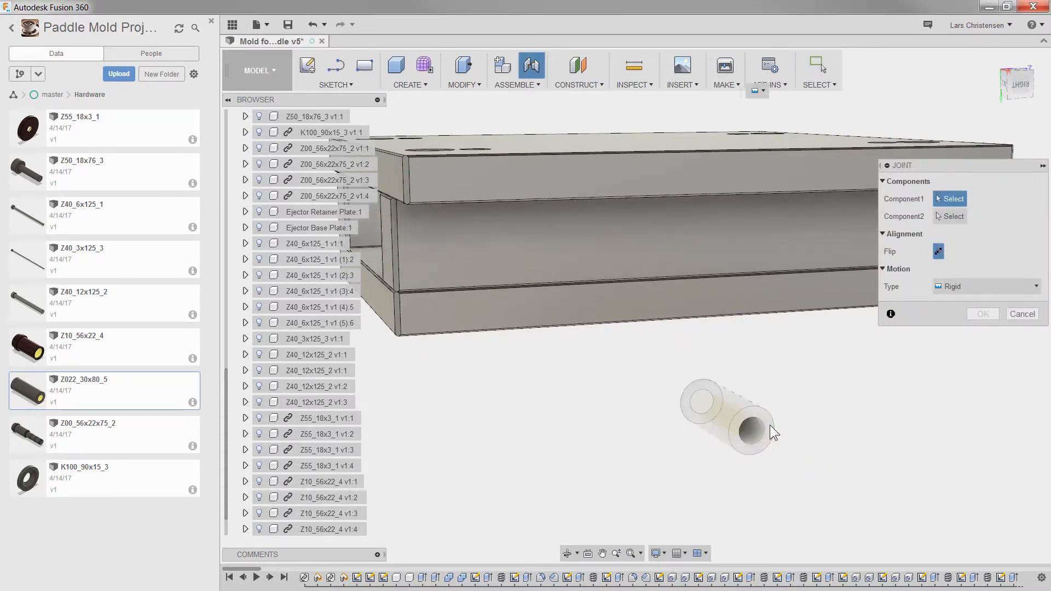
{"action": "middle_click_drag", "start_coordinate": [770, 433], "coordinate": [573, 435], "text": "shift"}
{"action": "left_click", "coordinate": [573, 427]}
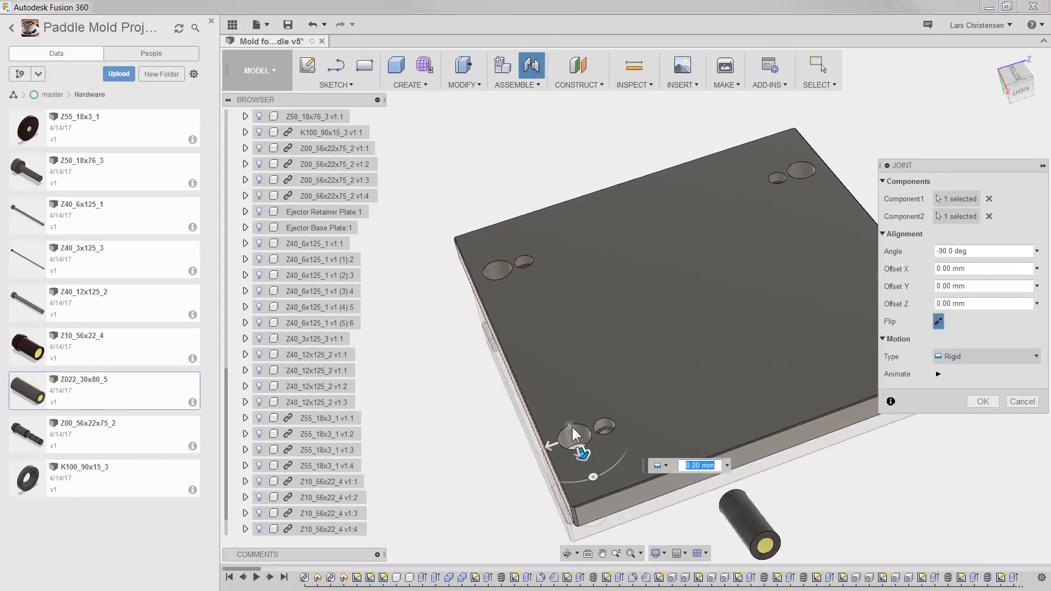
{"action": "left_click", "coordinate": [979, 305]}
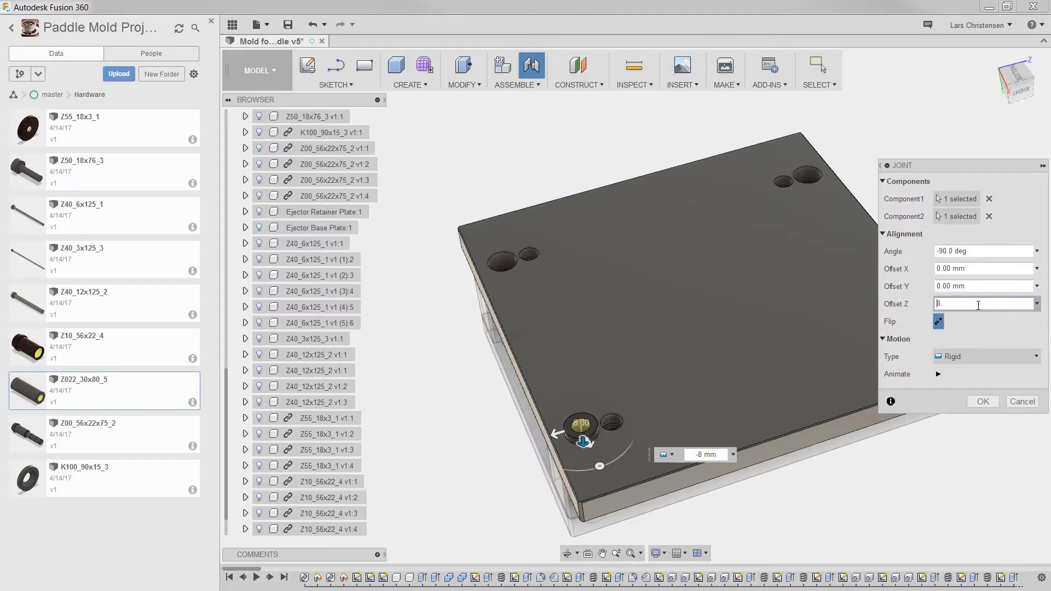
{"action": "left_click", "coordinate": [992, 401]}
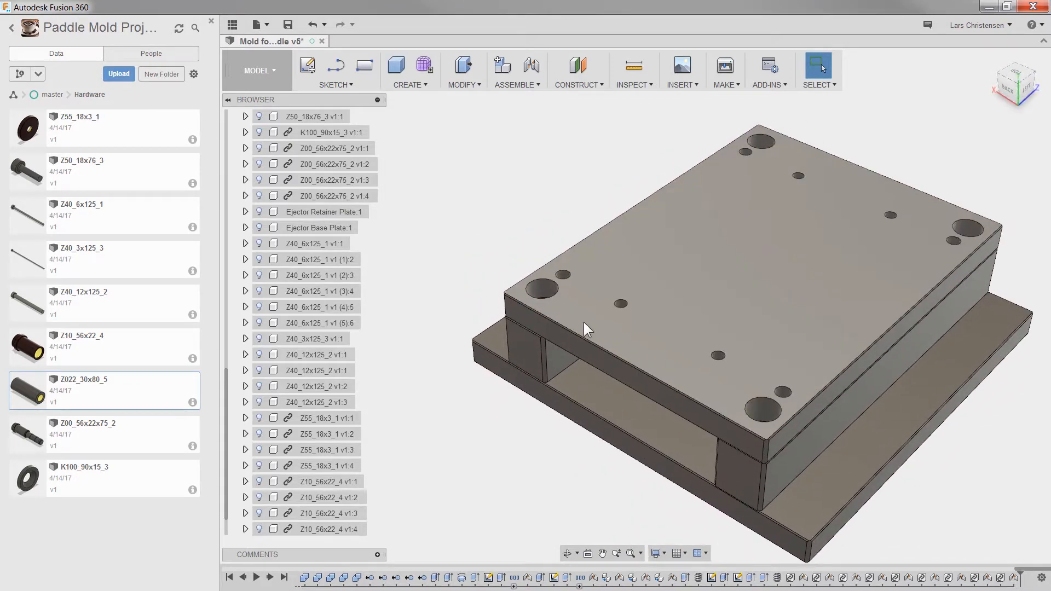
Locate the Lower Spacing Plate, hide it to inspect how the sleeve sits in the spacer, and show it again.
{"action": "left_click", "coordinate": [584, 323]}
{"action": "right_click", "coordinate": [619, 314]}
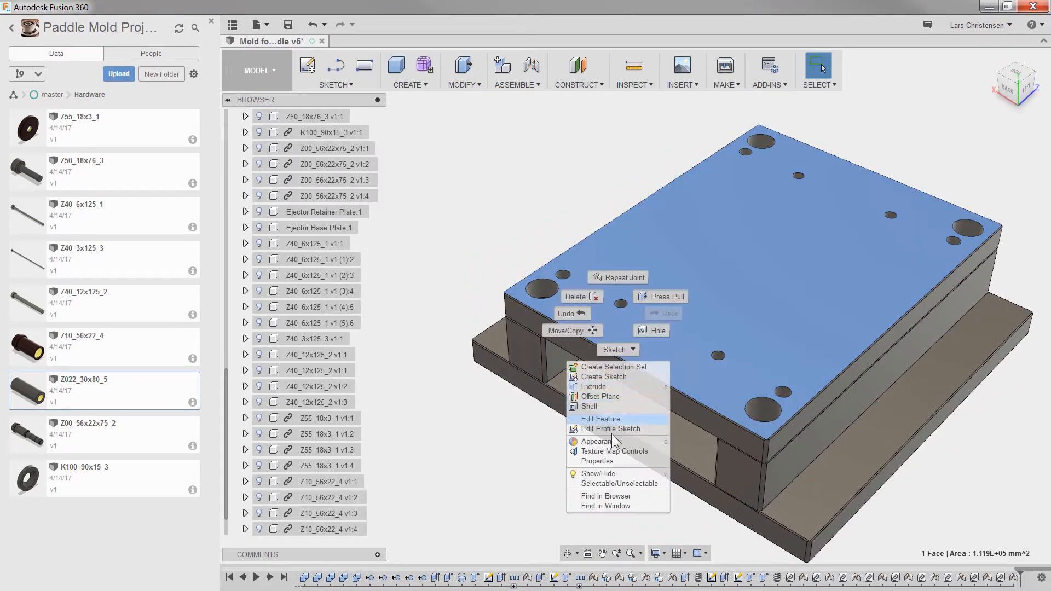
{"action": "left_click", "coordinate": [604, 496]}
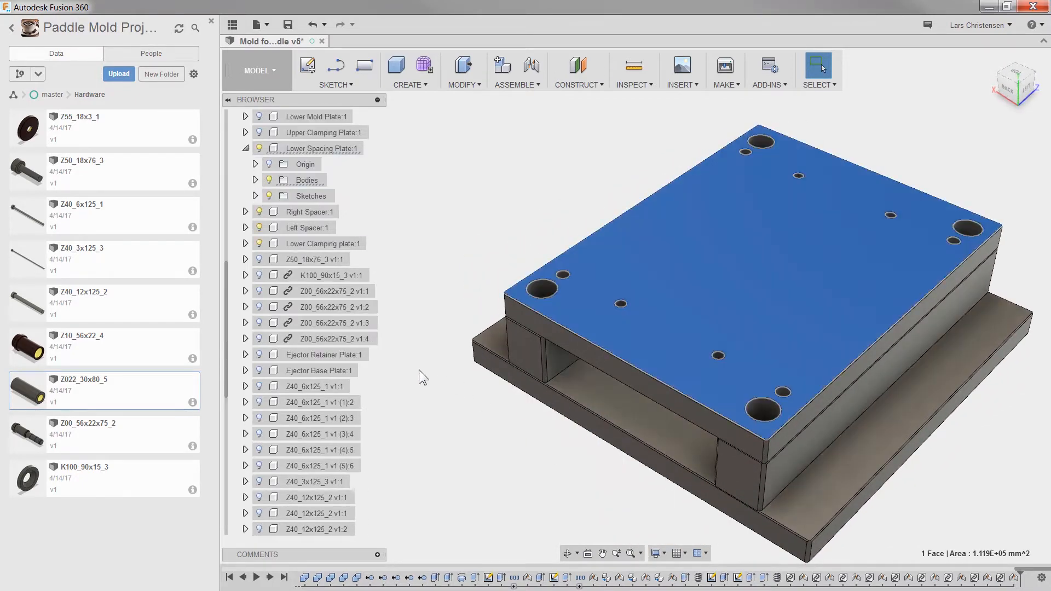
{"action": "left_click", "coordinate": [261, 147]}
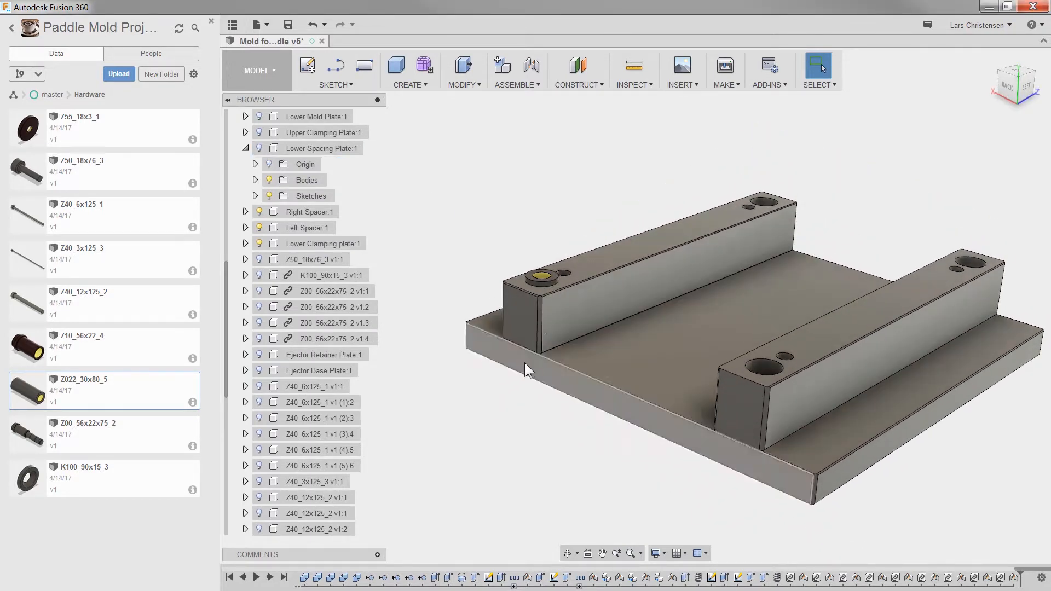
{"action": "left_click", "coordinate": [263, 150]}
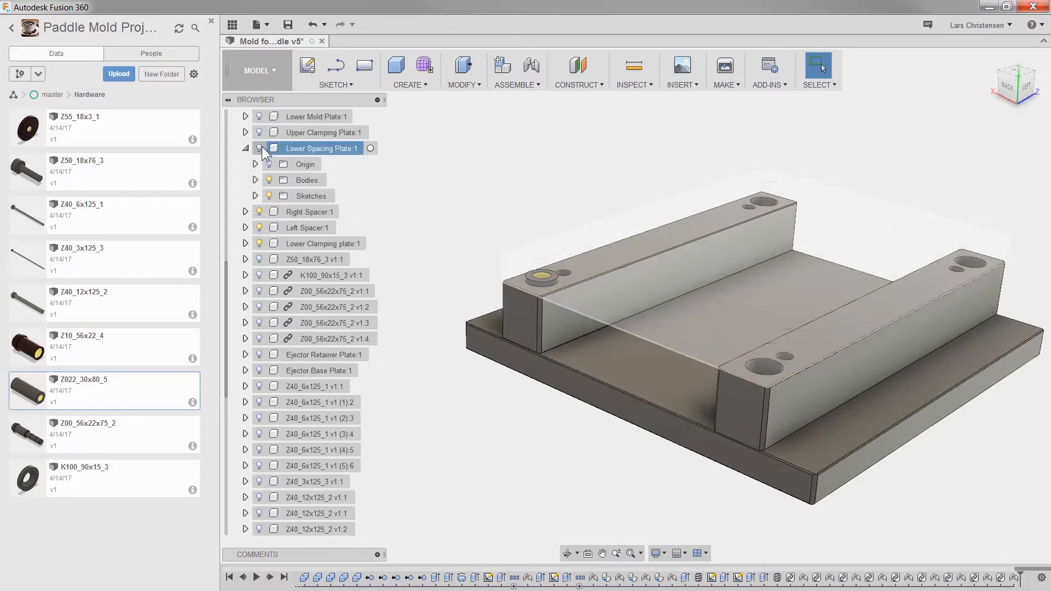
{"action": "left_click", "coordinate": [261, 147]}
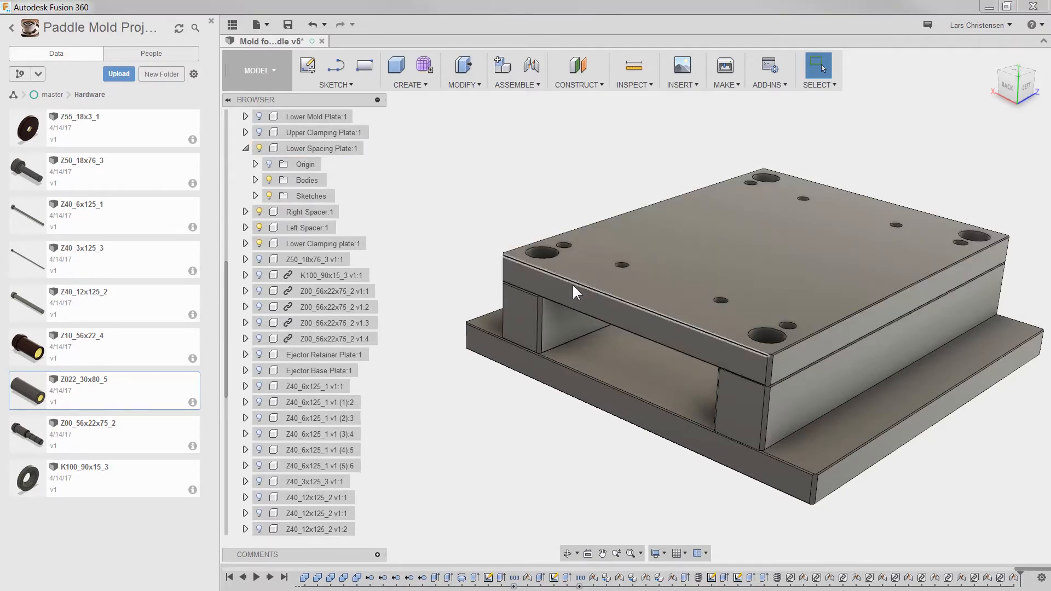
Select the joined Z022_30x80_5 sleeve component for copying into the three remaining corner holes.
{"action": "middle_click_drag", "start_coordinate": [455, 435], "coordinate": [512, 445], "text": "shift"}
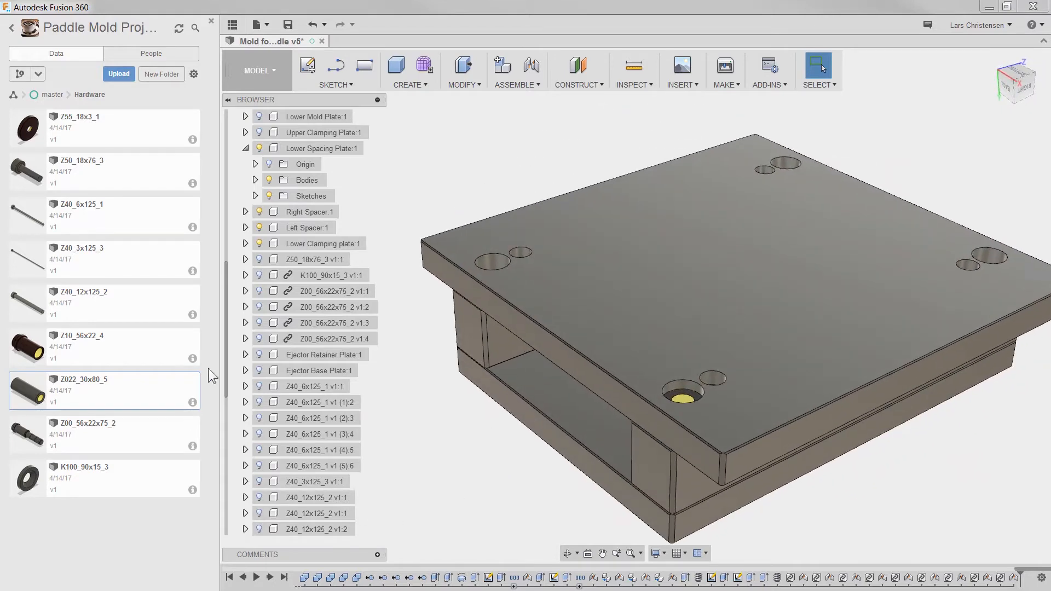
{"action": "left_click_drag", "start_coordinate": [224, 355], "coordinate": [281, 547]}
{"action": "left_click", "coordinate": [313, 533]}
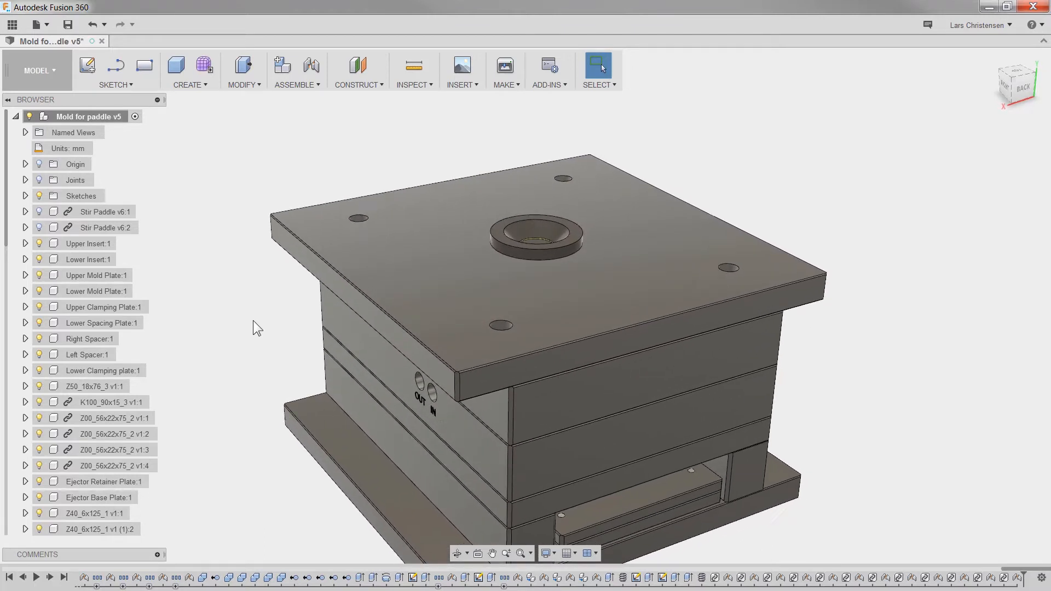
Find socket head screws in the McMaster-Carr catalog and narrow them to metric, M12 thread size and 45 mm length.
{"action": "left_click", "coordinate": [478, 86]}
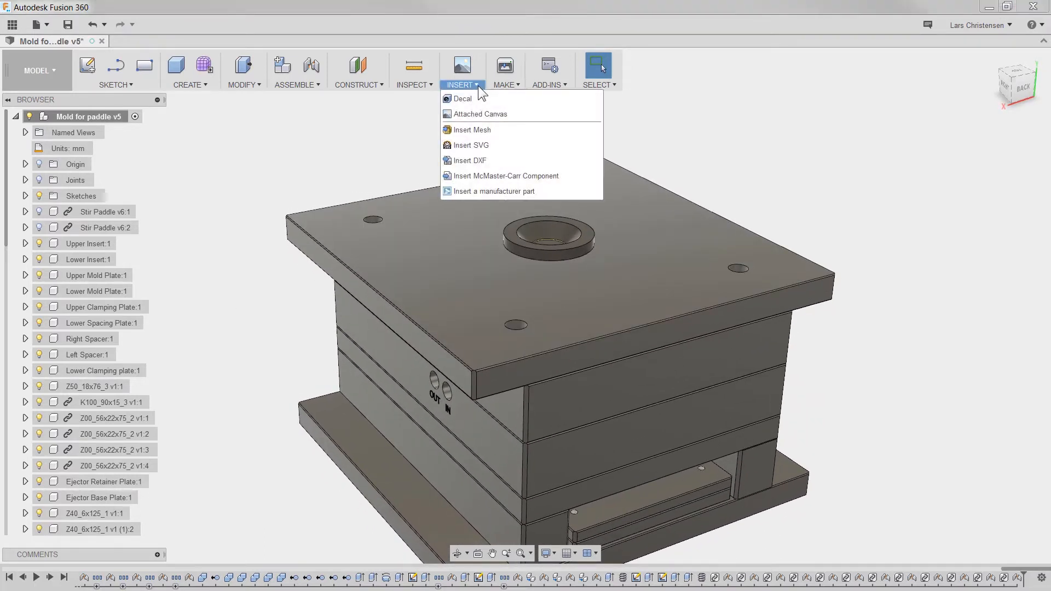
{"action": "left_click", "coordinate": [485, 175]}
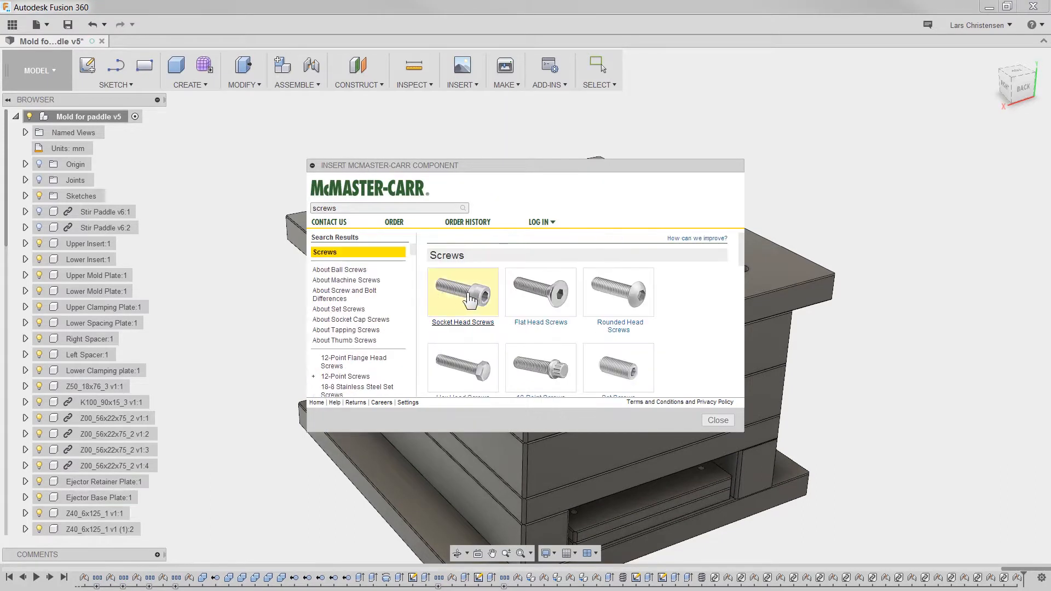
{"action": "left_click", "coordinate": [469, 299]}
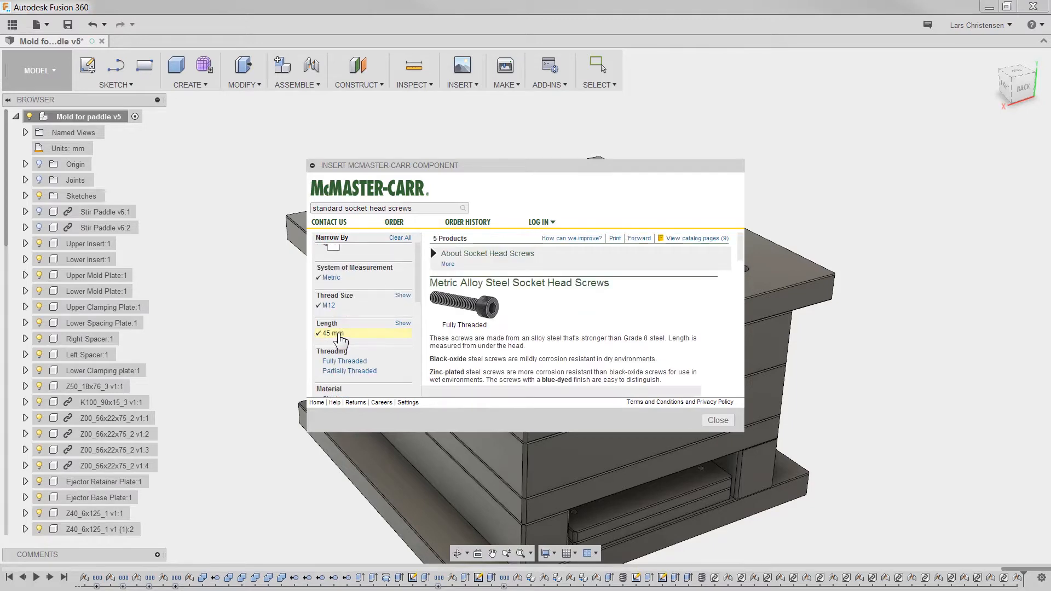
{"action": "left_click_drag", "start_coordinate": [739, 436], "coordinate": [853, 549]}
{"action": "scroll", "coordinate": [579, 434], "scroll_direction": "down", "scroll_amount": 1}
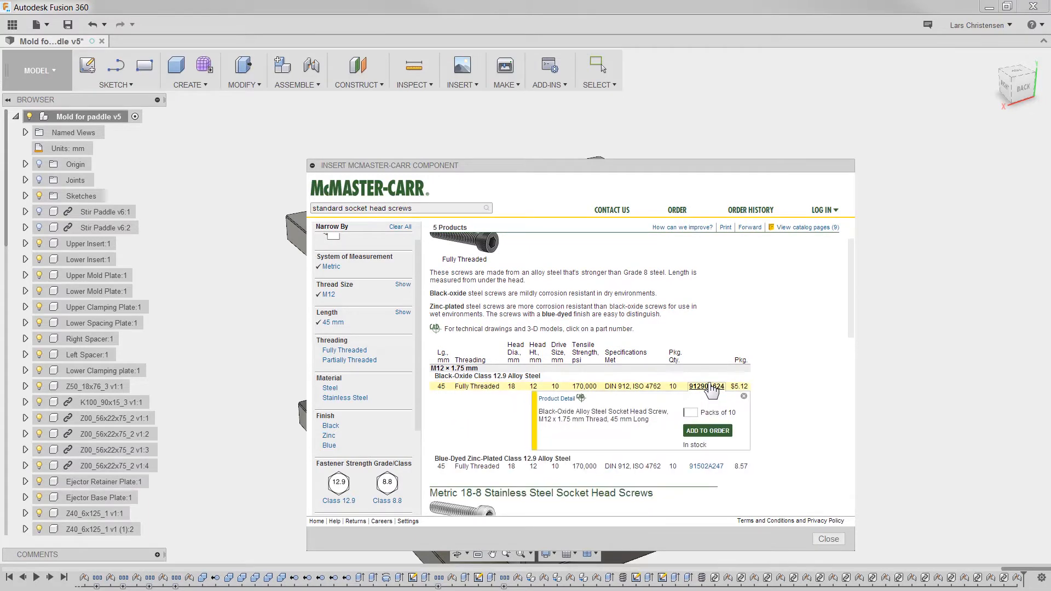
Insert the black-oxide M12 x 45 mm socket head screw 91290A624 and move it about 418 mm along Z, clear of the mold.
{"action": "left_click", "coordinate": [555, 399]}
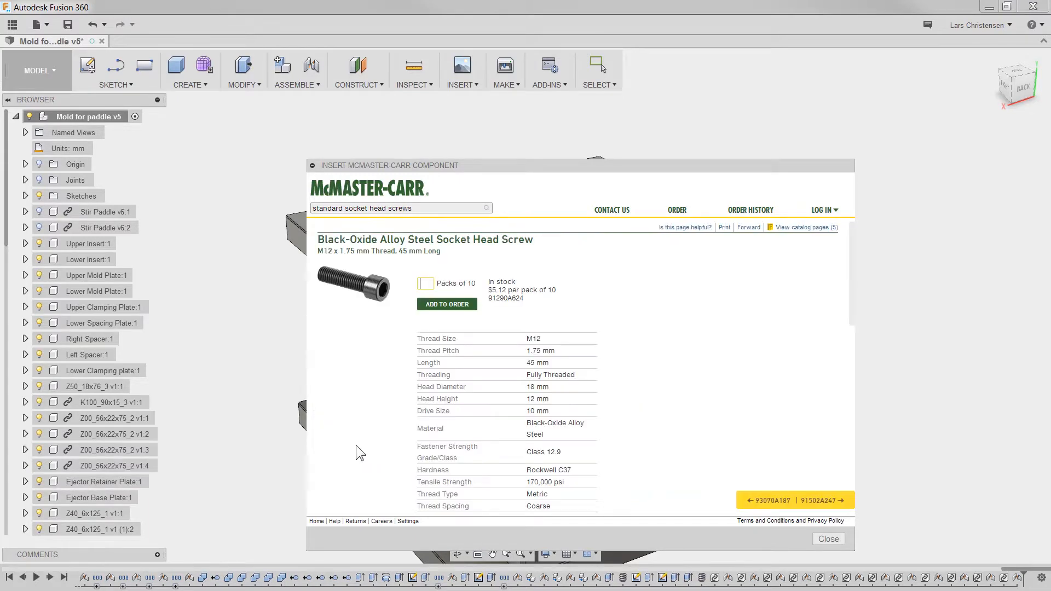
{"action": "scroll", "coordinate": [419, 416], "scroll_direction": "down", "scroll_amount": 3}
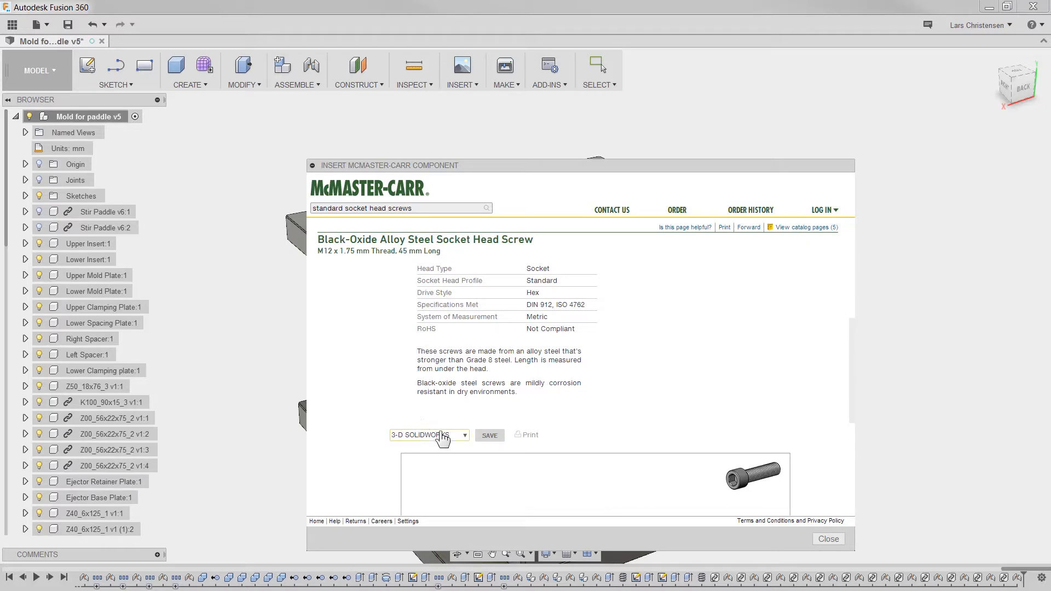
{"action": "left_click", "coordinate": [442, 435]}
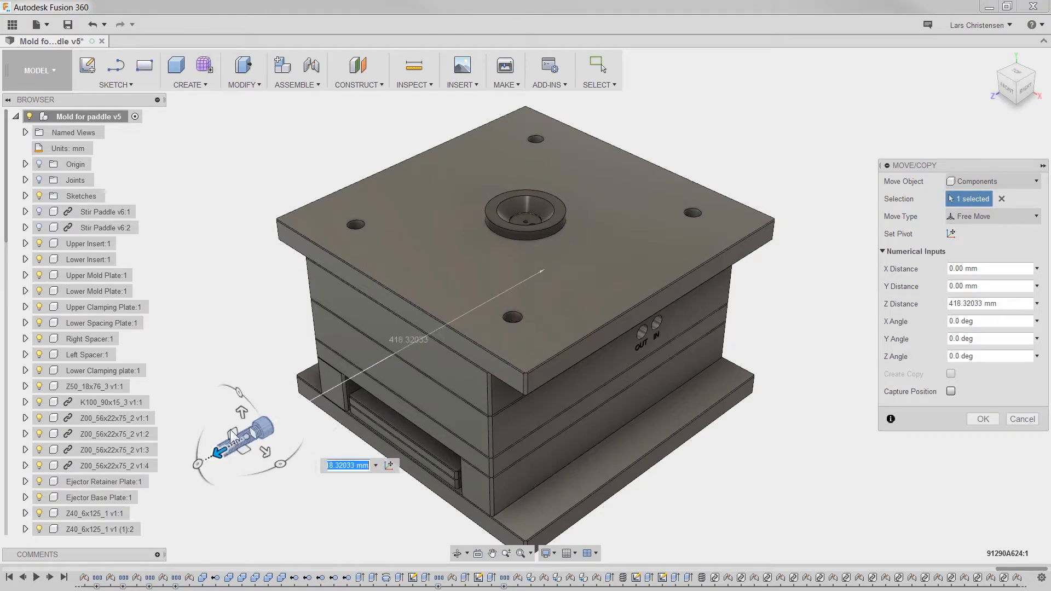
{"action": "left_click", "coordinate": [977, 420]}
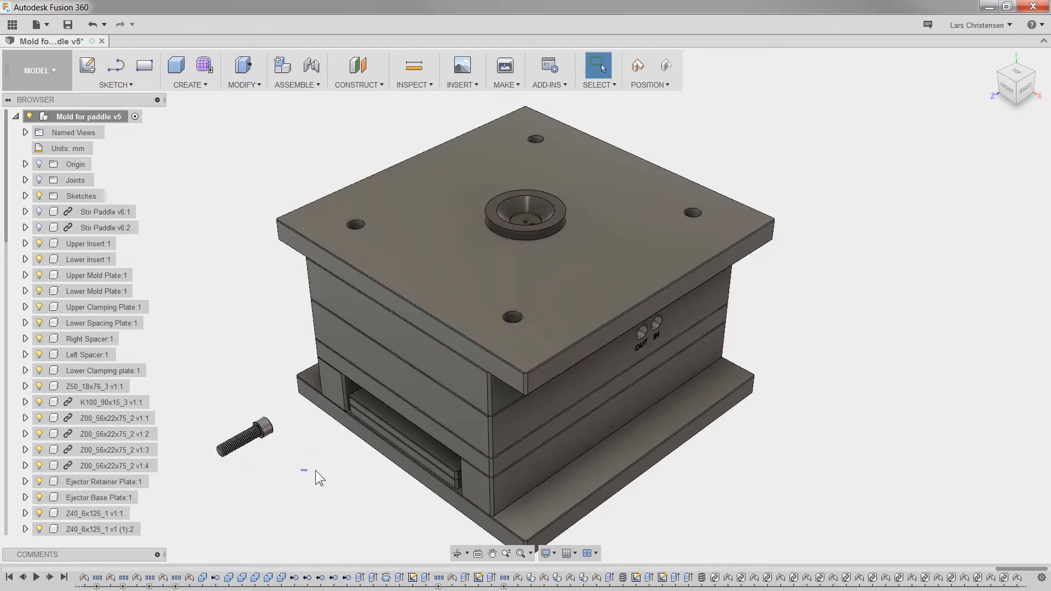
{"action": "middle_click_drag", "start_coordinate": [316, 471], "coordinate": [341, 463], "text": "shift"}
{"action": "scroll", "coordinate": [330, 510], "scroll_direction": "up", "scroll_amount": 3}
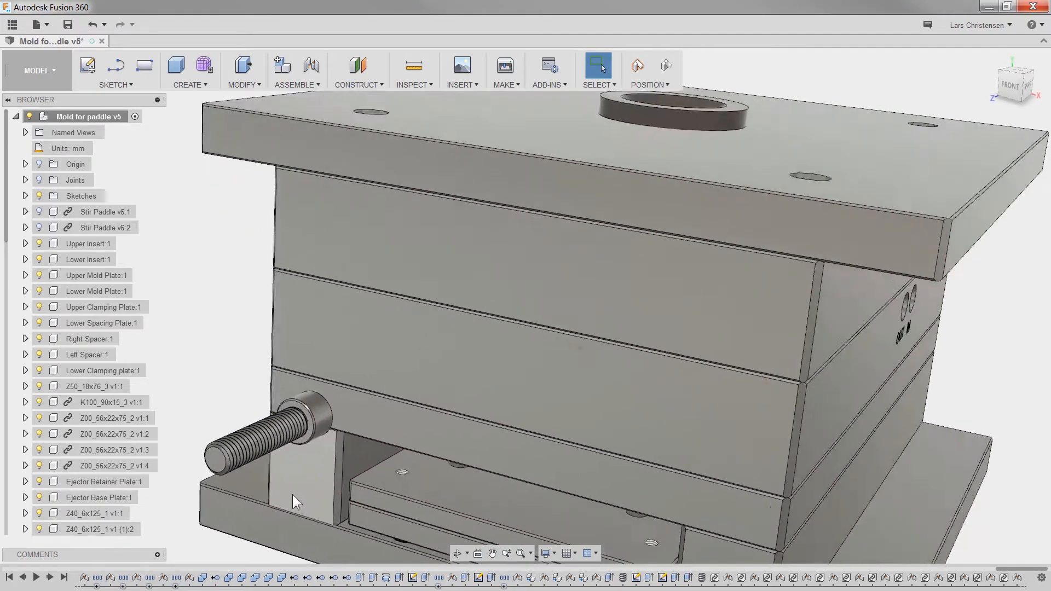
{"action": "scroll", "coordinate": [291, 493], "scroll_direction": "up", "scroll_amount": 5}
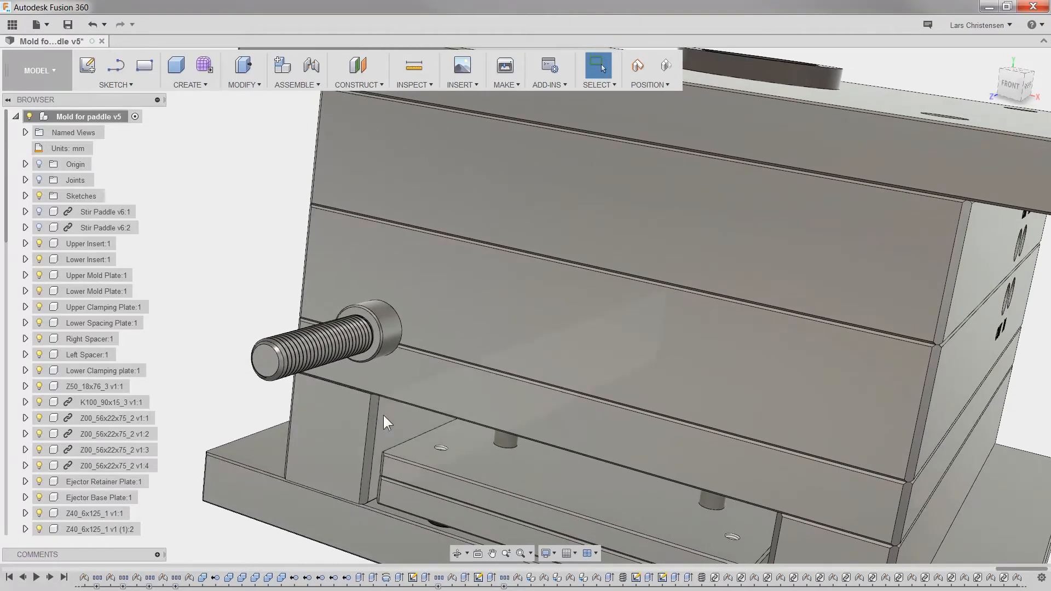
{"action": "key", "text": "j"}
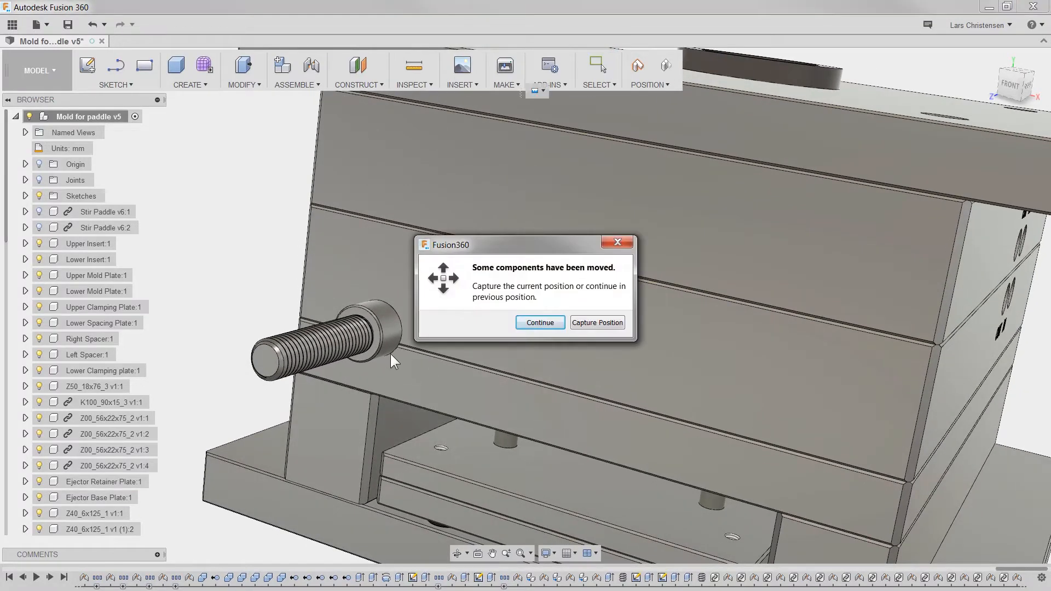
{"action": "left_click", "coordinate": [590, 324]}
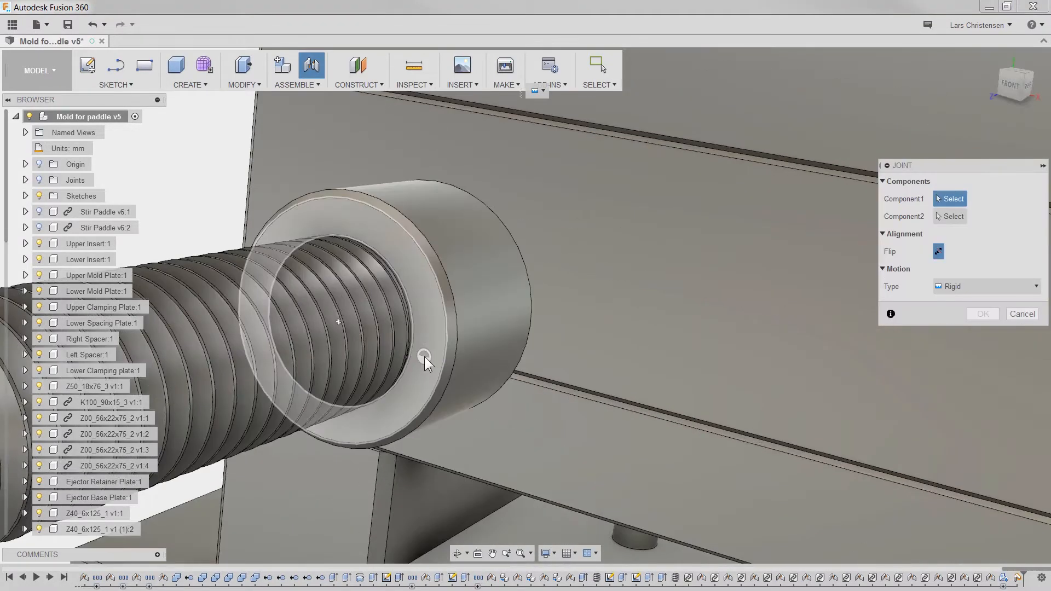
{"action": "left_click", "coordinate": [472, 408]}
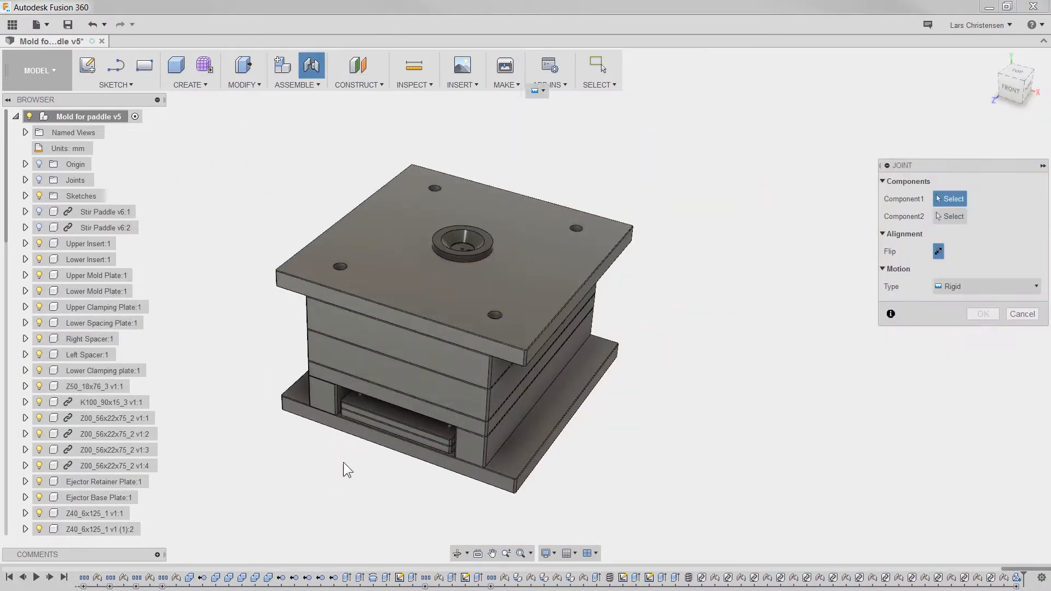
{"action": "left_click", "coordinate": [1023, 319]}
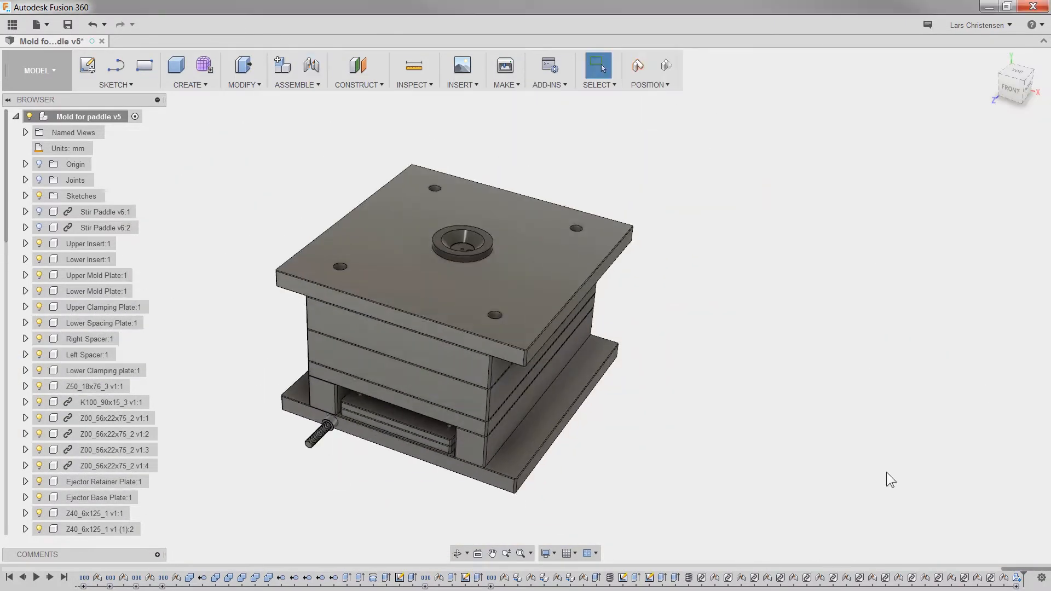
{"action": "key", "text": "Delete"}
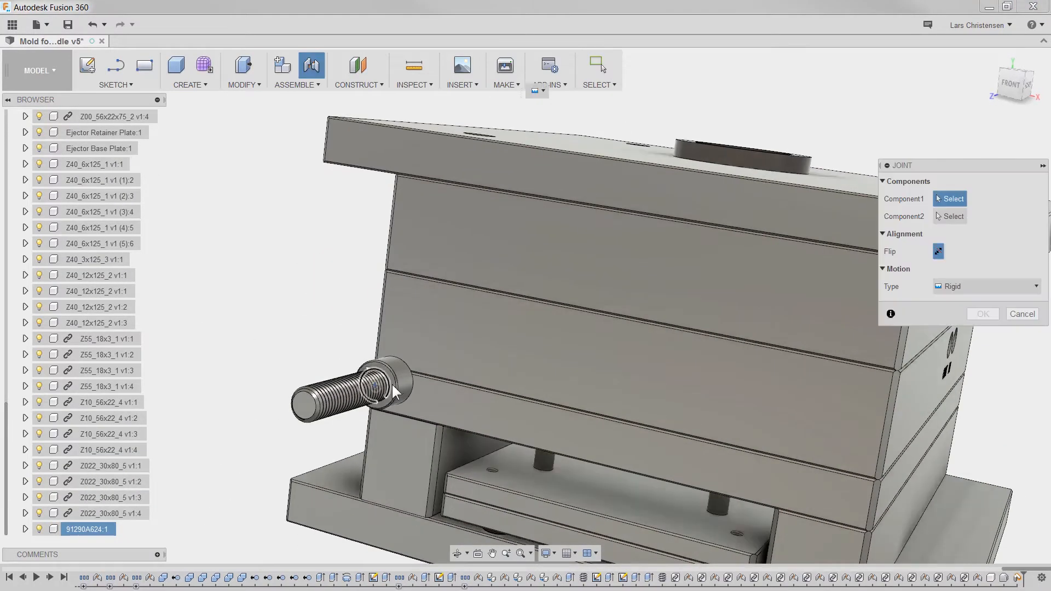
Join the underside of the 91290A624 screw head rigidly into a counterbored hole of the Upper Clamping Plate and isolate the screw.
{"action": "left_click", "coordinate": [393, 384]}
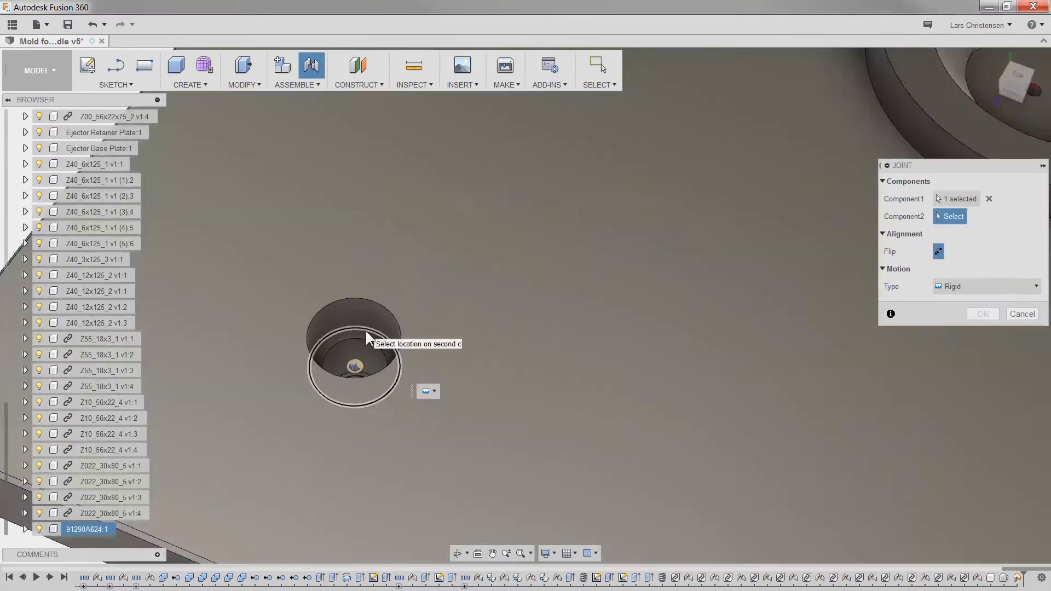
{"action": "left_click", "coordinate": [366, 331]}
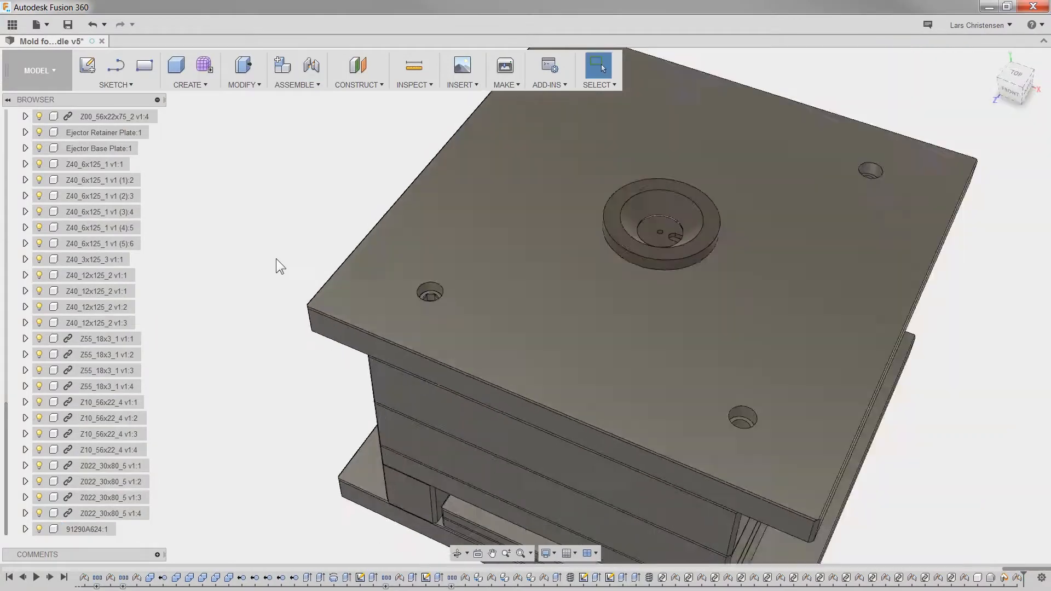
{"action": "right_click", "coordinate": [500, 356]}
{"action": "left_click", "coordinate": [545, 518]}
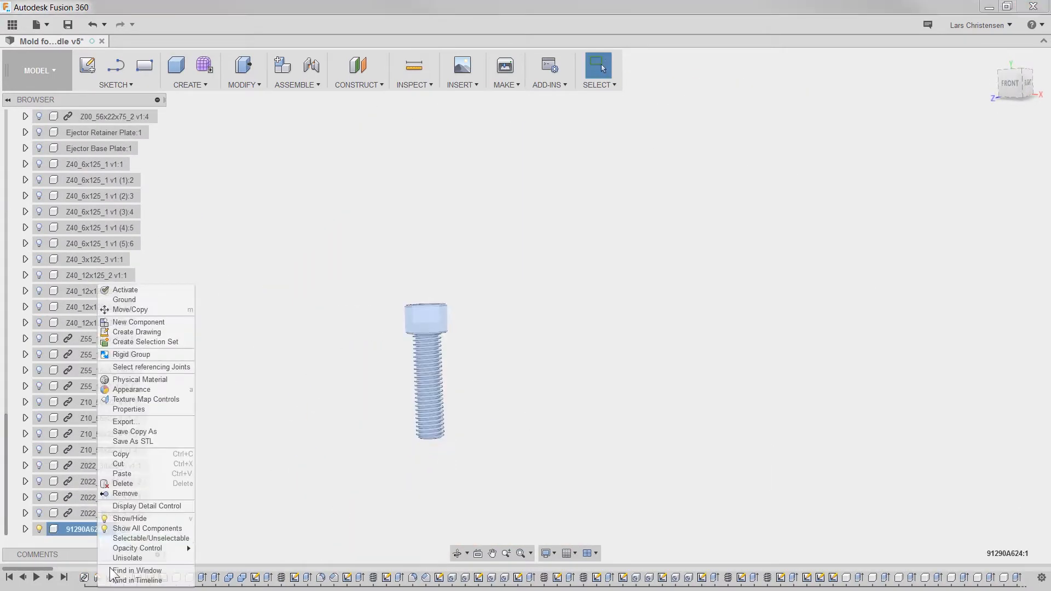
Unisolate the 91290A624 screw, then move and join copies of it into the three remaining counterbored holes of the Upper Clamping Plate.
{"action": "left_click", "coordinate": [261, 503]}
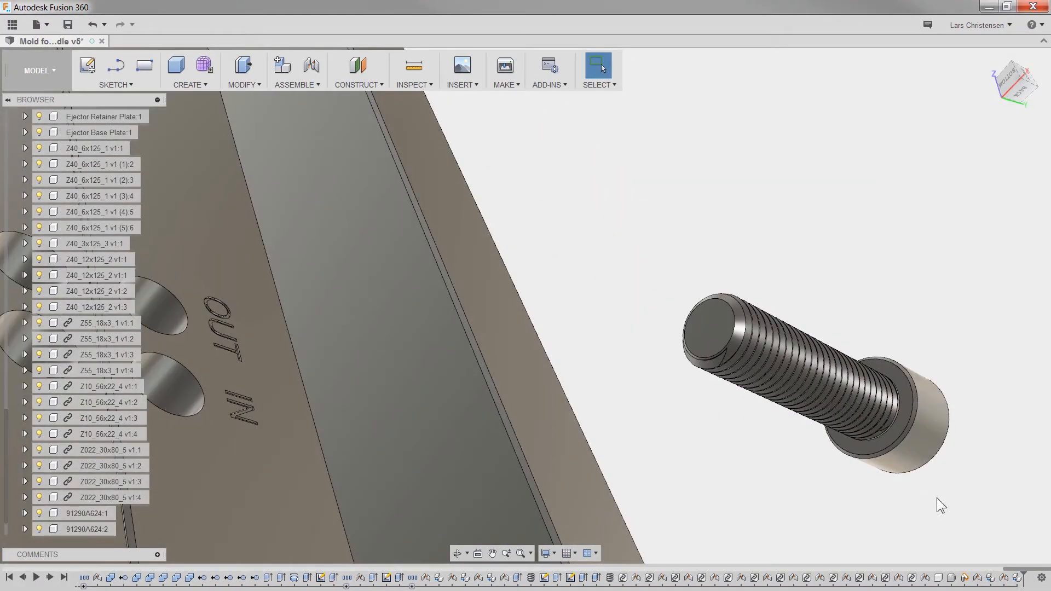
{"action": "key", "text": "j"}
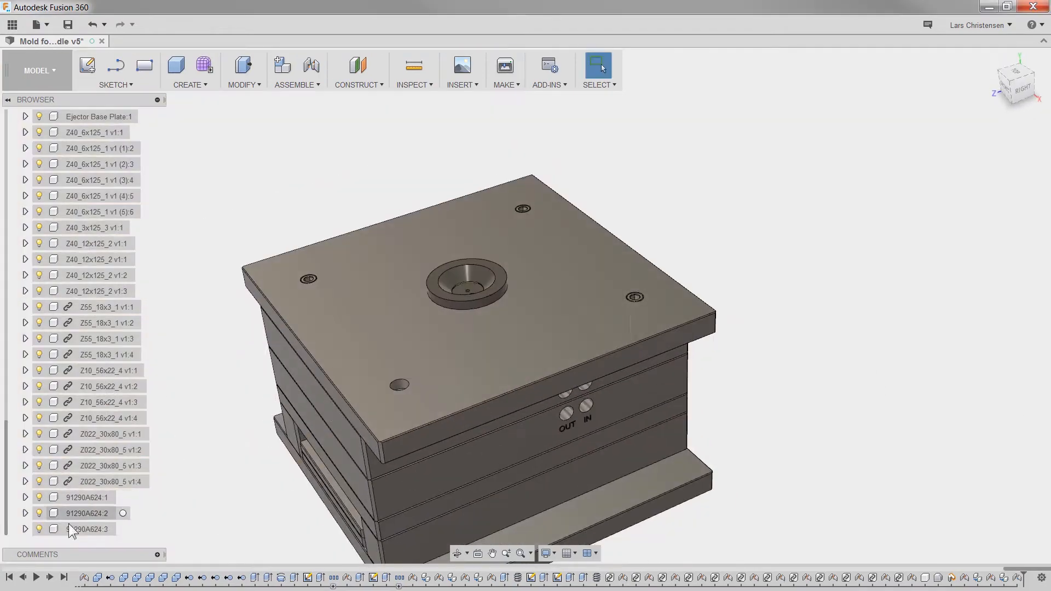
{"action": "key", "text": "m"}
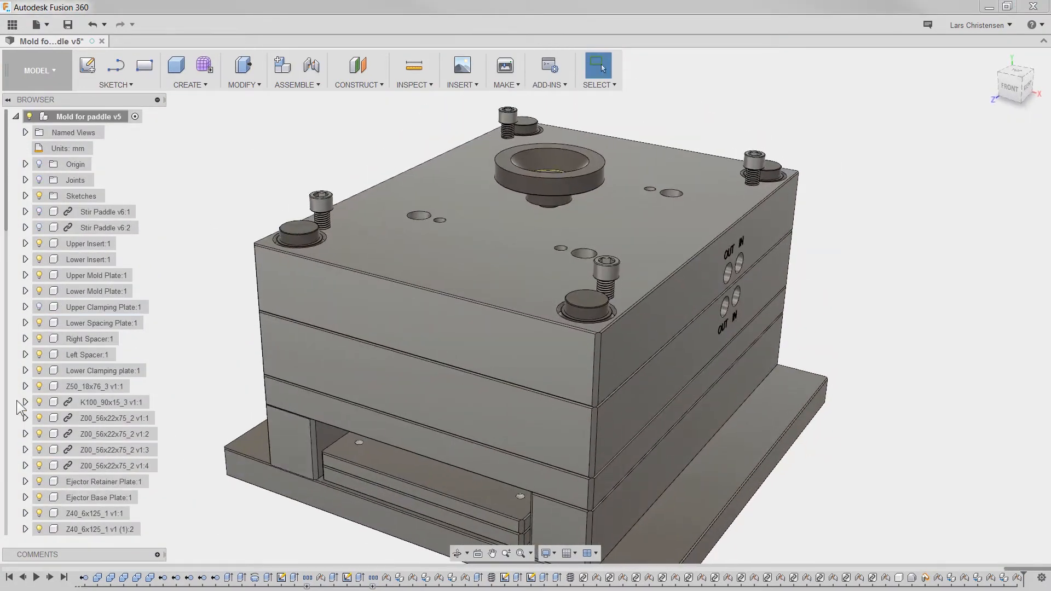
Hide all components from Z50_18x76_3 through the fourth 91290A624 screw.
{"action": "left_click", "coordinate": [93, 386]}
{"action": "left_click", "coordinate": [94, 531], "text": "shift"}
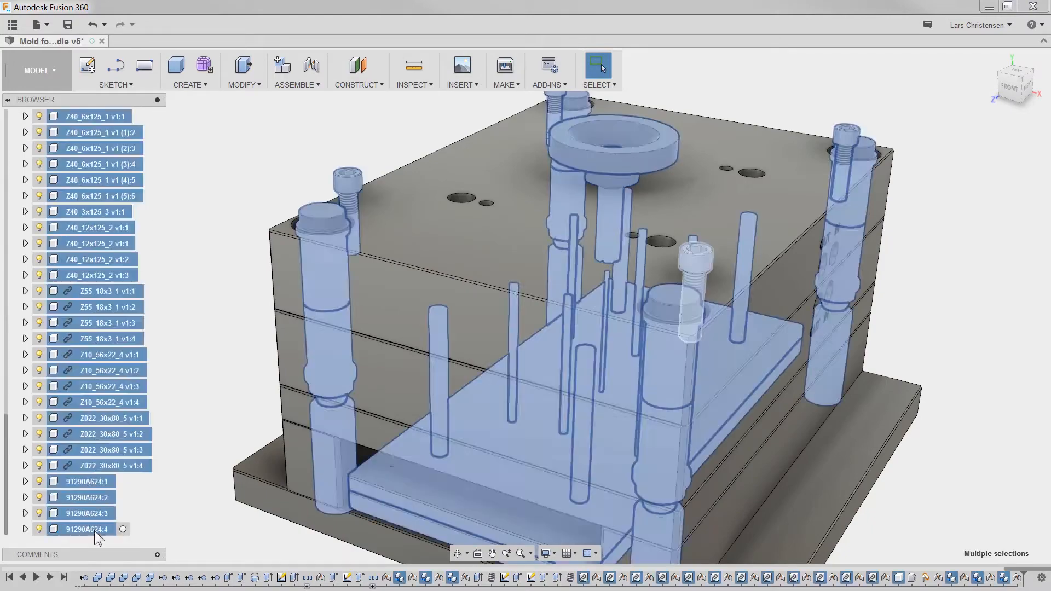
{"action": "key", "text": "v"}
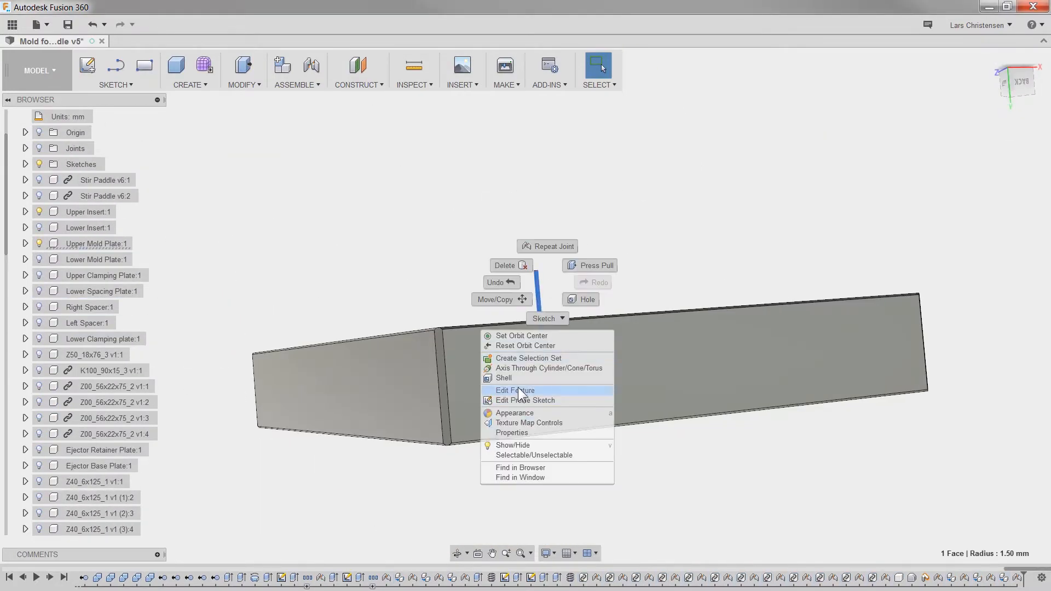
Select the thin cylinder Body2 of the Upper Mold Plate and start a section analysis on the plate's side face.
{"action": "left_click", "coordinate": [482, 560]}
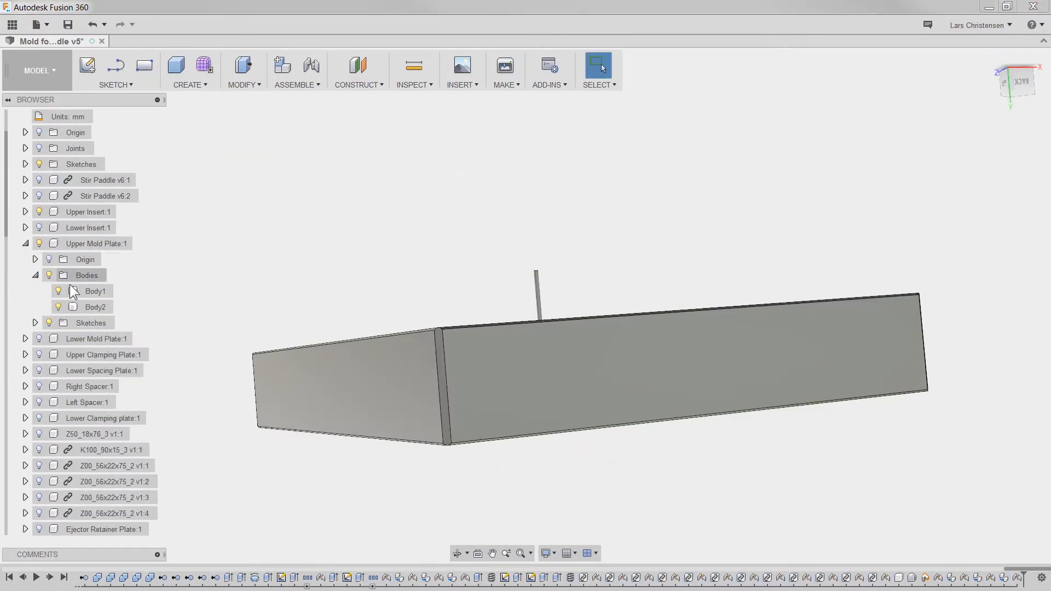
{"action": "left_click", "coordinate": [86, 306]}
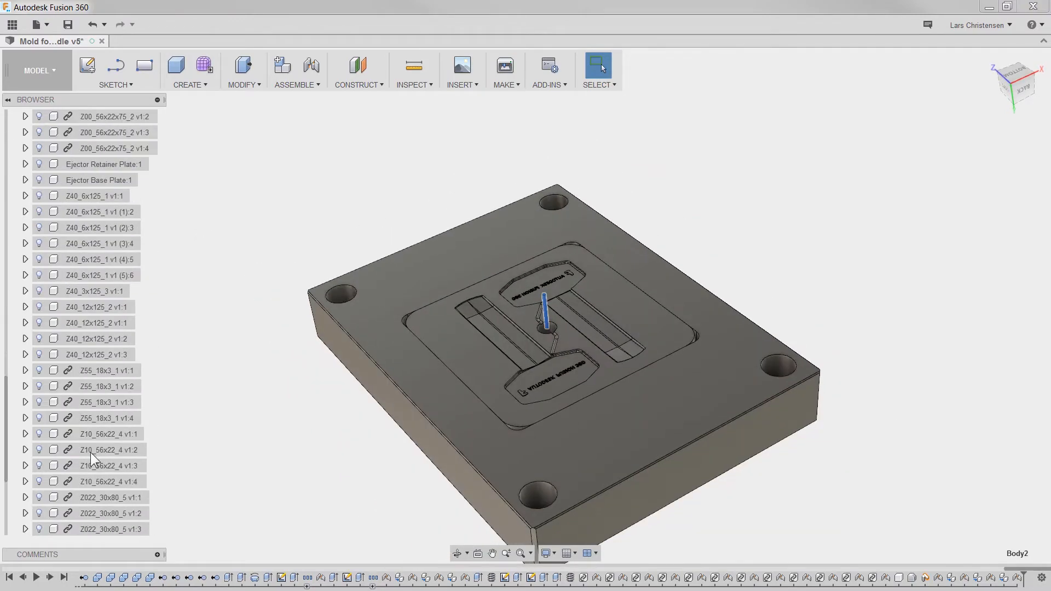
{"action": "left_click", "coordinate": [98, 276]}
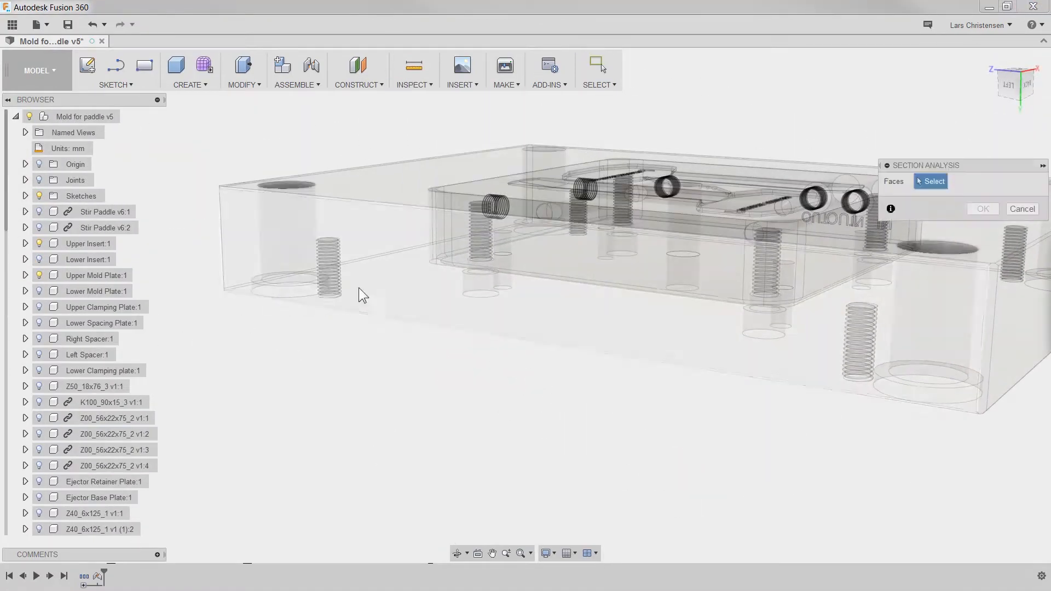
{"action": "left_click", "coordinate": [364, 294]}
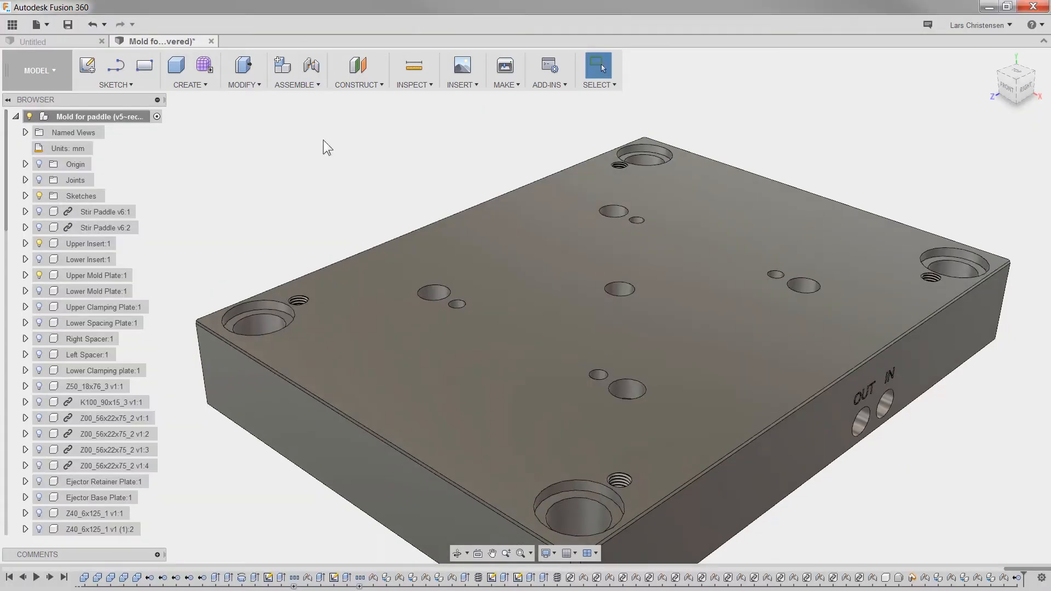
Insert the metric socket head screw 91290A618 from the McMaster-Carr catalog and join it rigidly into a counterbored hole of the Upper Mold Plate.
{"action": "left_click", "coordinate": [421, 86]}
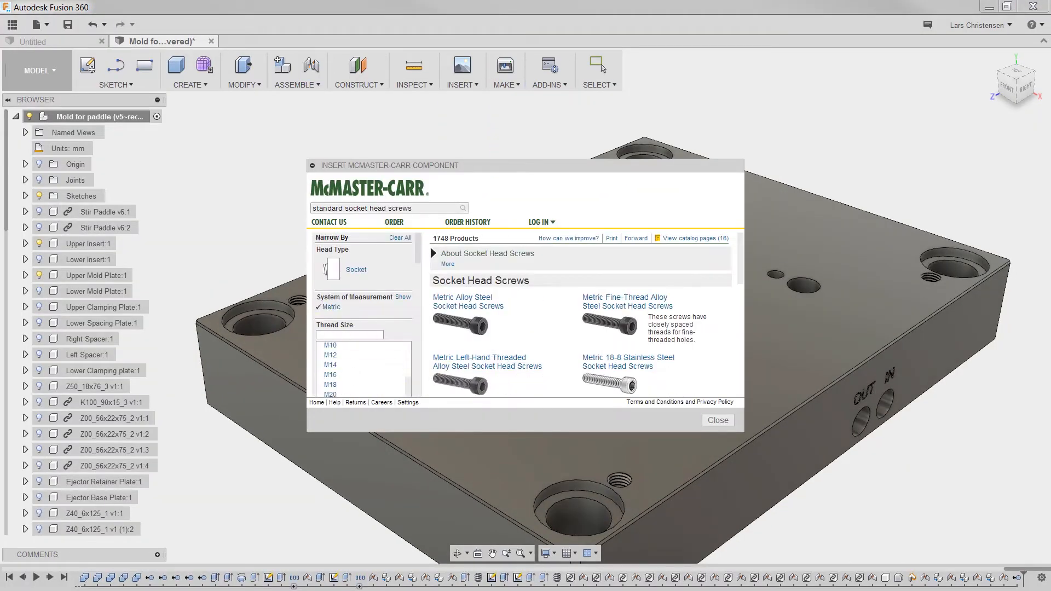
{"action": "left_click", "coordinate": [728, 382]}
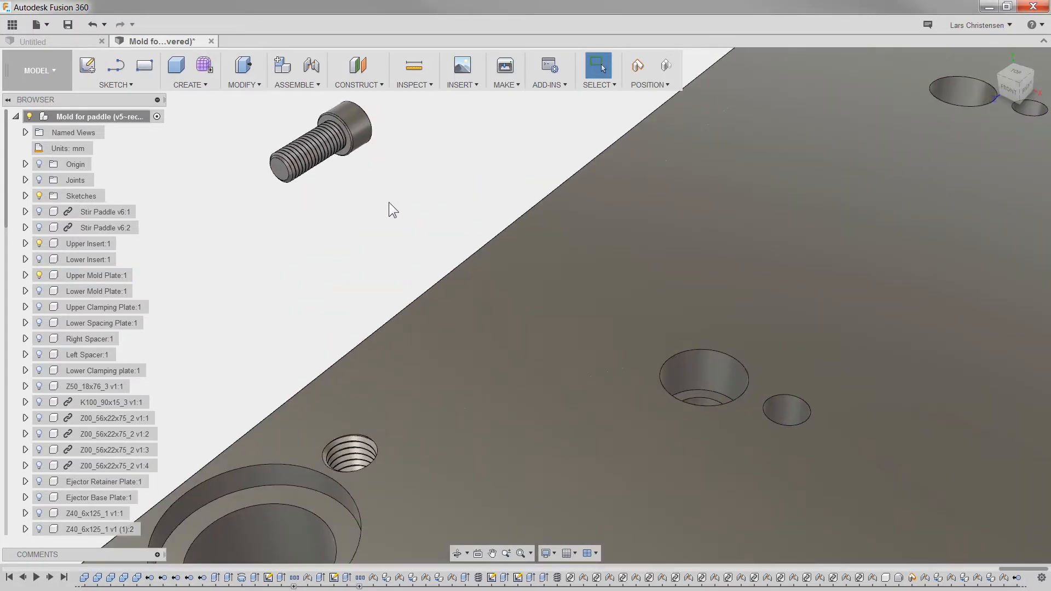
{"action": "key", "text": "j"}
{"action": "left_click", "coordinate": [348, 143]}
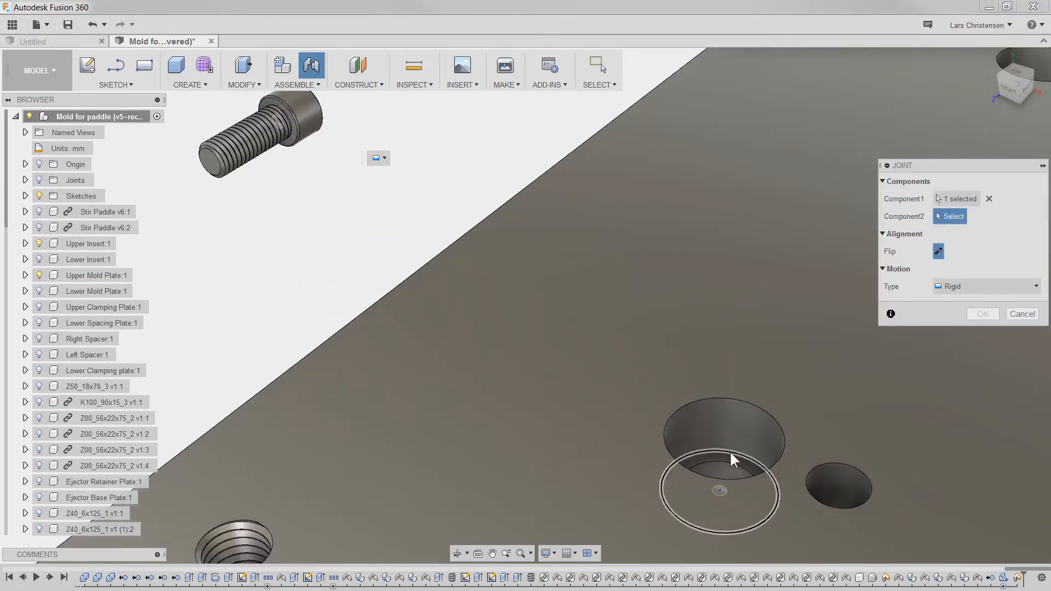
{"action": "left_click", "coordinate": [729, 465]}
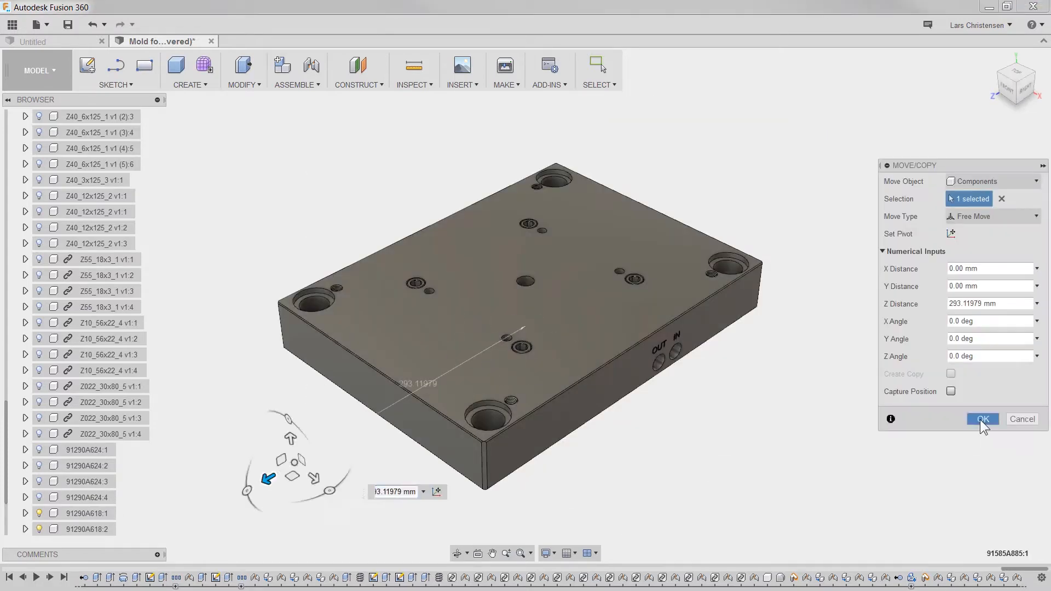
Move the inserted 91585A885 dowel pin about 293 mm along Z, clear of the plate, and locate it in the model view.
{"action": "left_click", "coordinate": [981, 422]}
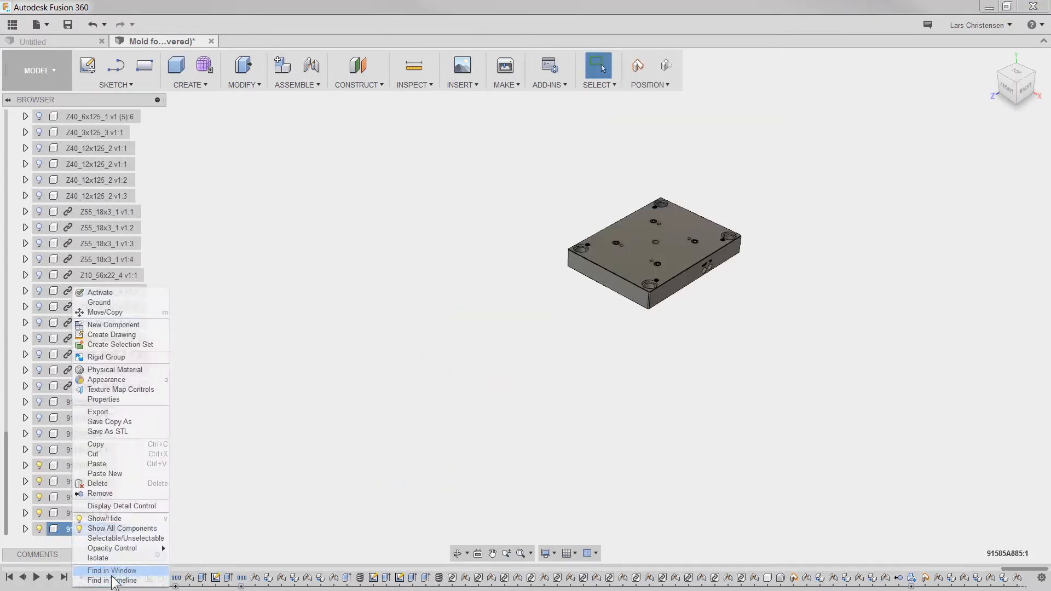
{"action": "left_click", "coordinate": [112, 572]}
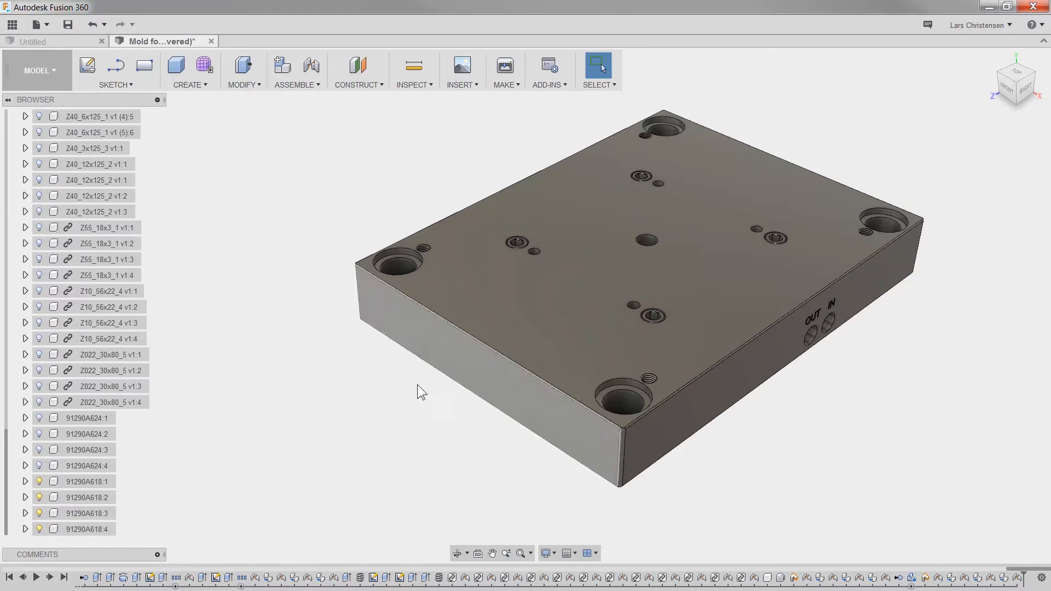
Insert the standard dowel pin 91585A885 from the McMaster-Carr catalog and join it into a small hole beside a screw in the Upper Mold Plate.
{"action": "left_click", "coordinate": [462, 84]}
{"action": "left_click", "coordinate": [525, 172]}
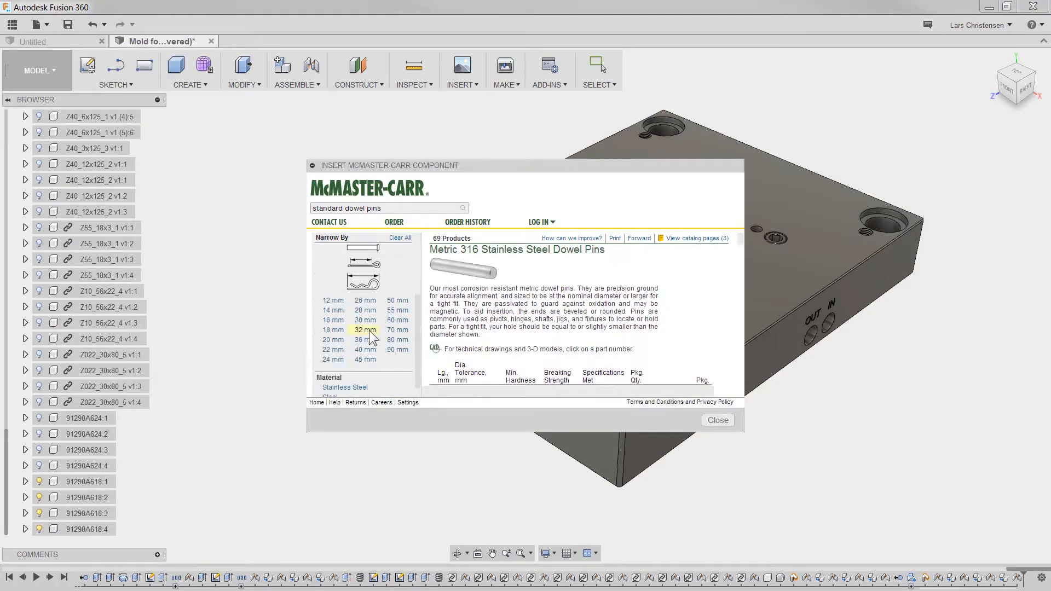
{"action": "left_click", "coordinate": [673, 342]}
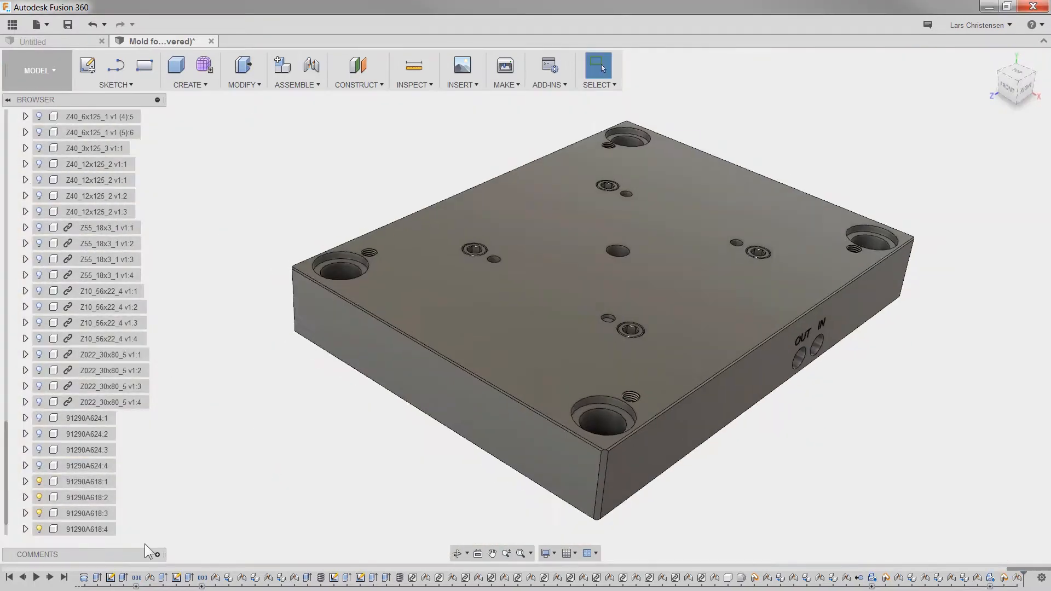
{"action": "key", "text": "m"}
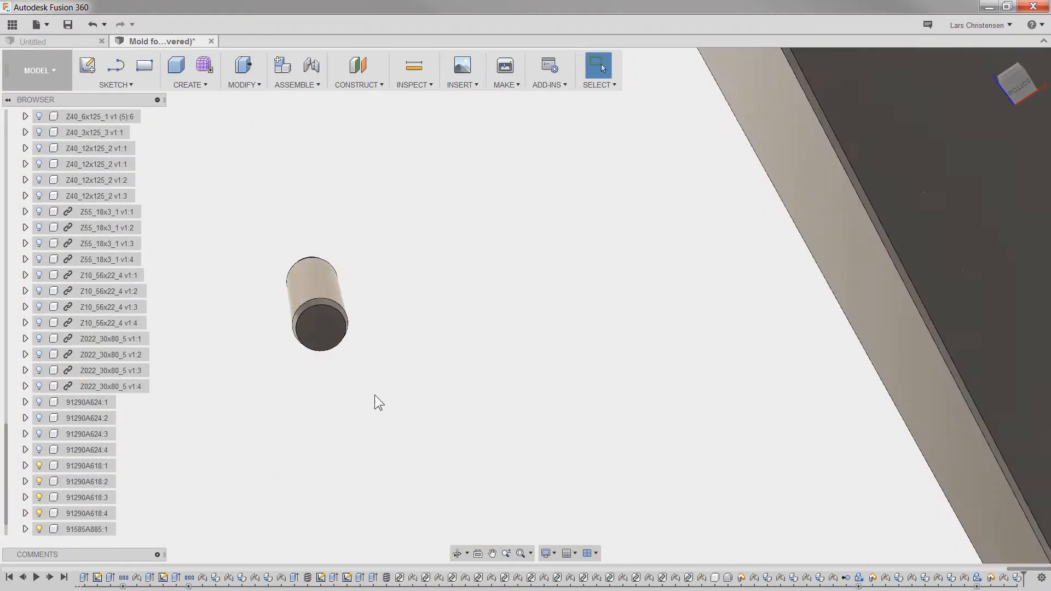
{"action": "key", "text": "j"}
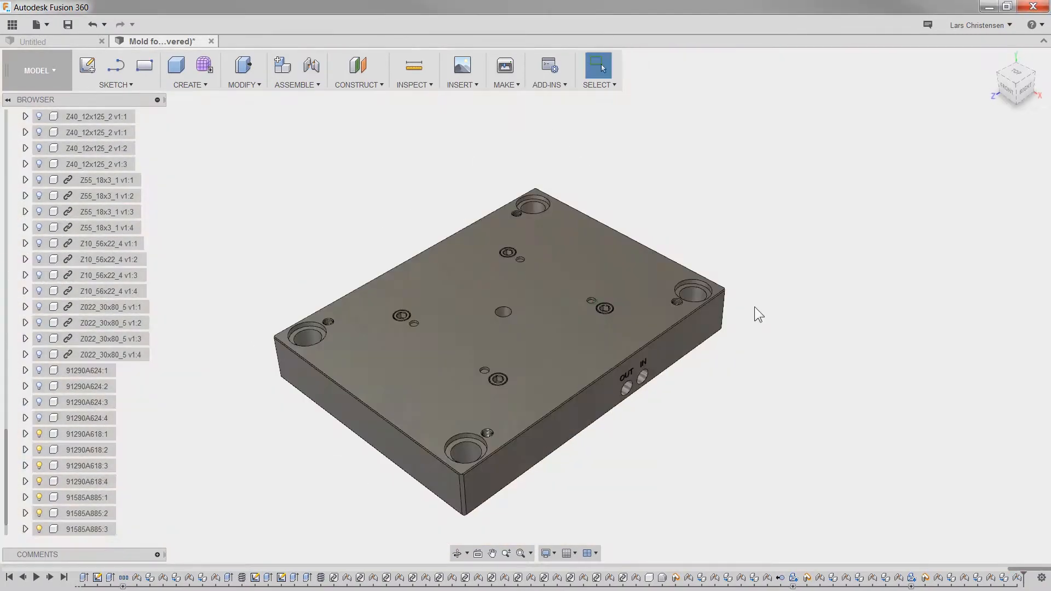
Hide the upper plates and show the Lower Insert together with the Lower Mold Plate.
{"action": "scroll", "coordinate": [64, 309], "scroll_direction": "up", "scroll_amount": 10}
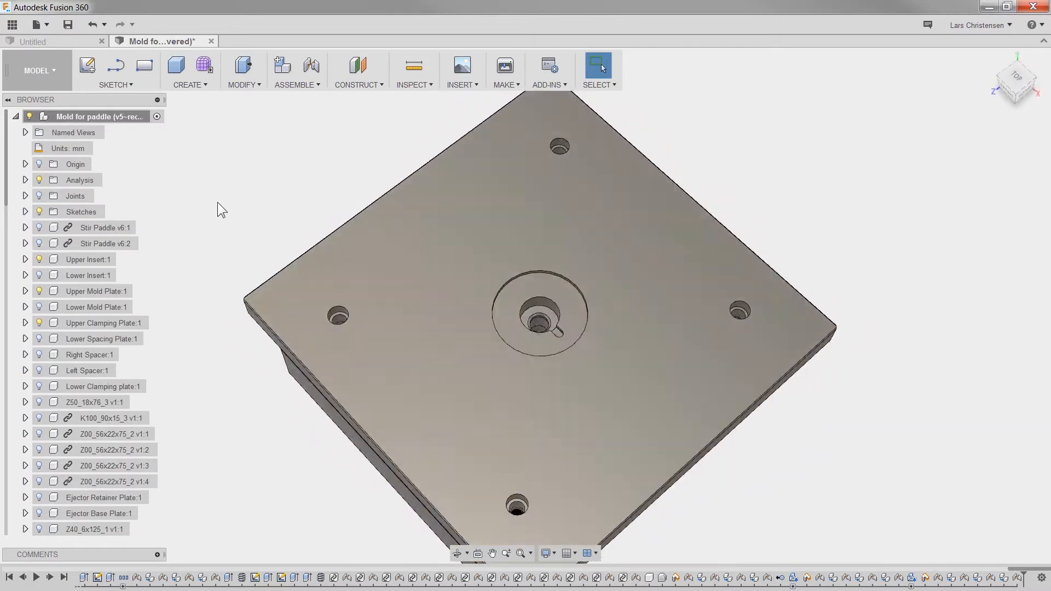
{"action": "scroll", "coordinate": [87, 400], "scroll_direction": "down", "scroll_amount": 15}
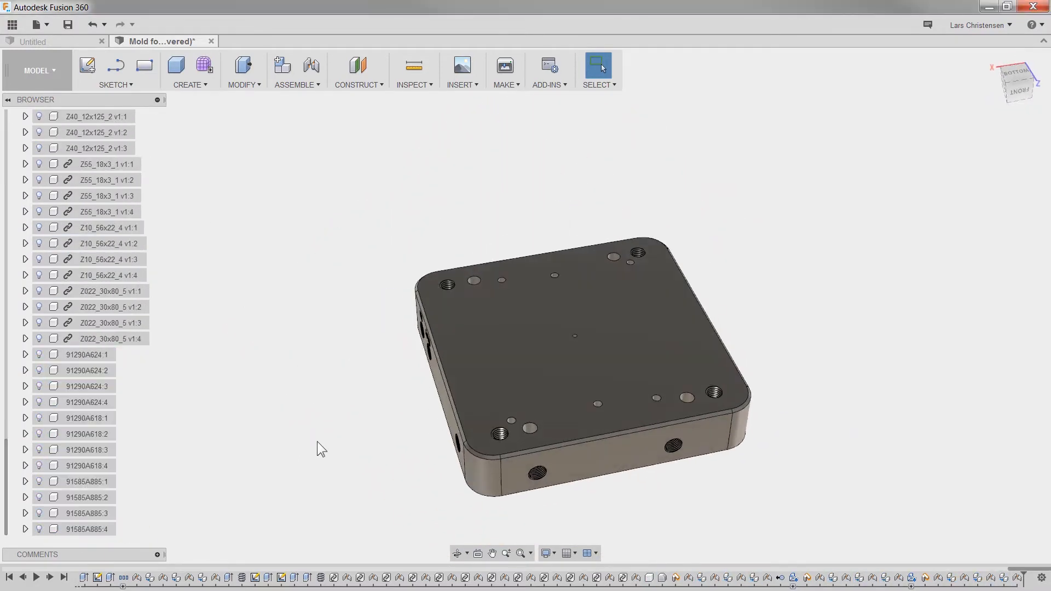
{"action": "scroll", "coordinate": [40, 304], "scroll_direction": "up", "scroll_amount": 15}
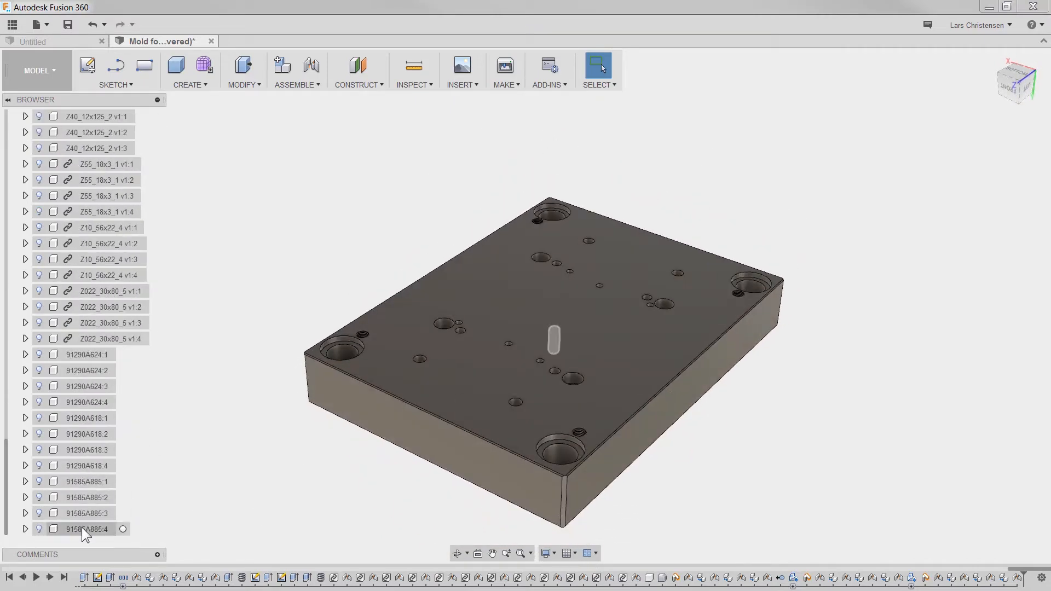
Make a copy of the fourth 91585A885 dowel pin for the lower half of the mold.
{"action": "left_click", "coordinate": [81, 528]}
{"action": "key", "text": "ctrl+c"}
{"action": "key", "text": "ctrl+v"}
{"action": "key", "text": "Return"}
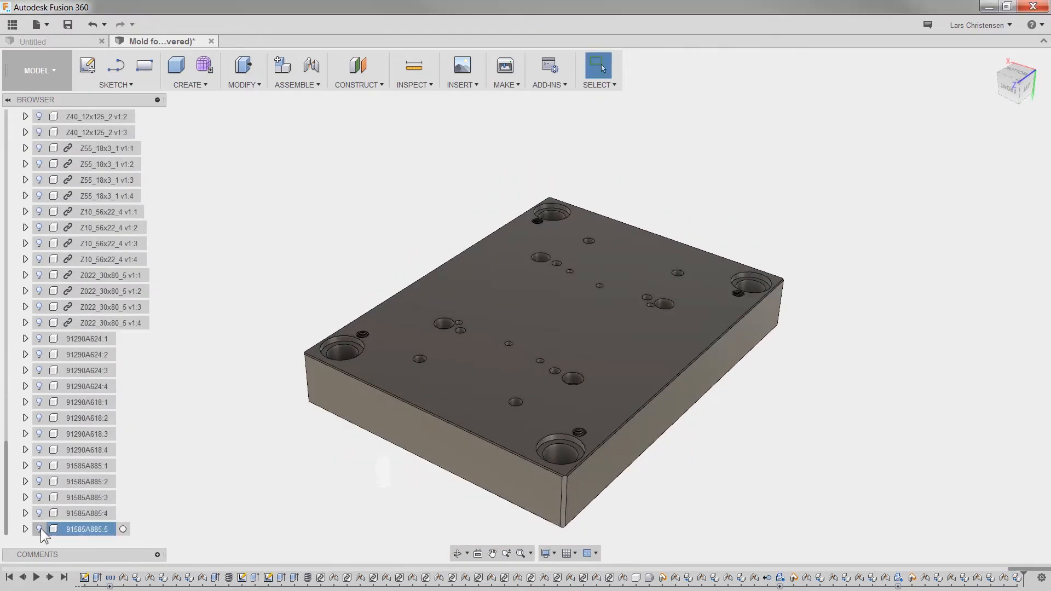
Join the copied dowel pin rigidly, flipped, into the pin hole beside a threaded corner hole on the Lower Insert's underside.
{"action": "key", "text": "j"}
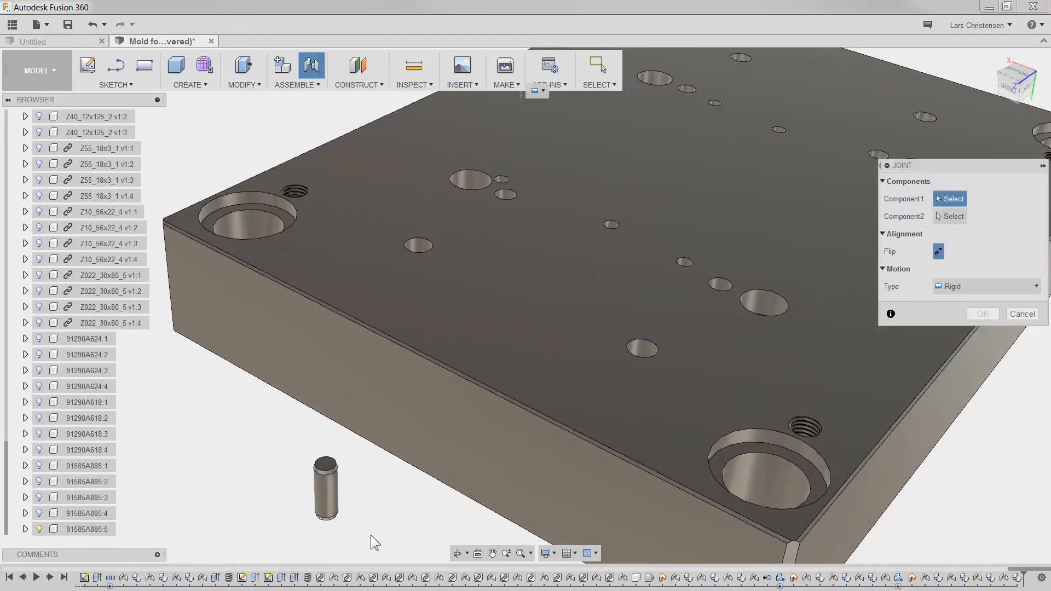
{"action": "middle_click_drag", "start_coordinate": [370, 535], "coordinate": [379, 518], "text": "shift"}
{"action": "left_click", "coordinate": [586, 539]}
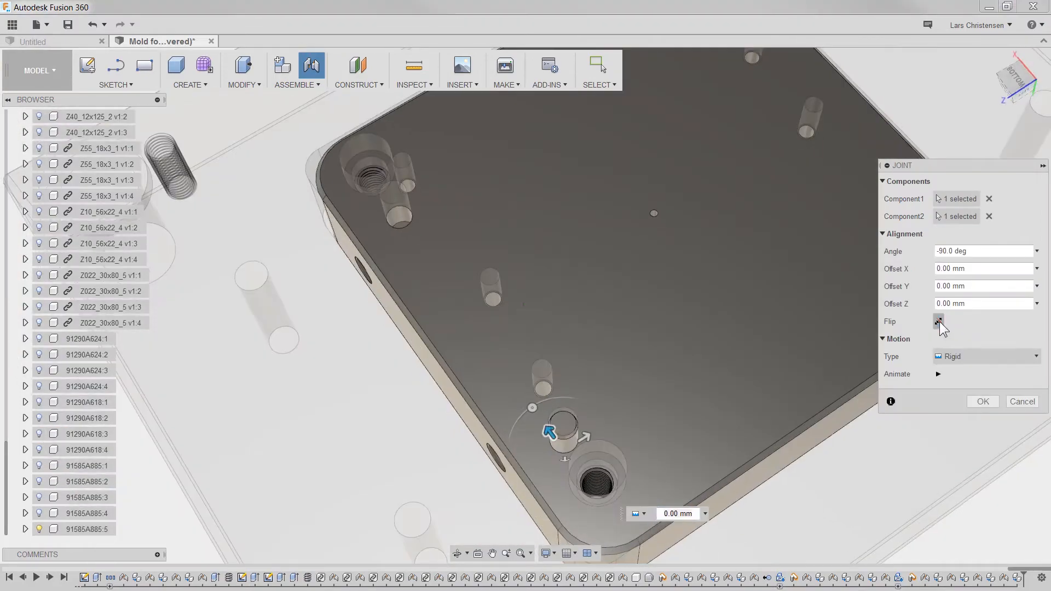
{"action": "left_click", "coordinate": [980, 404]}
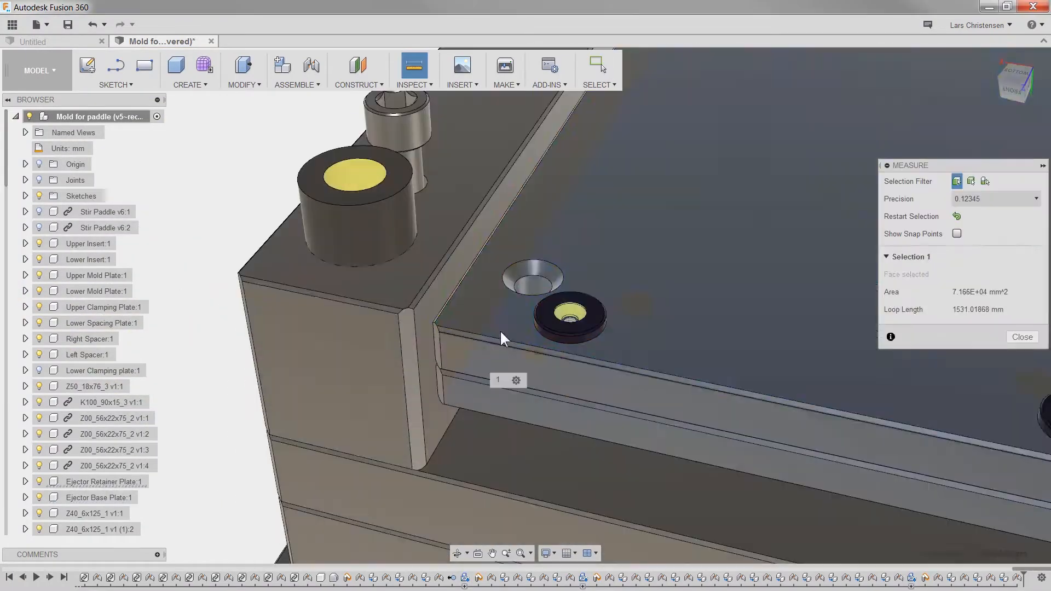
Measure the ejector plate near its countersunk corner hole and open the McMaster-Carr component catalog.
{"action": "left_click", "coordinate": [500, 329]}
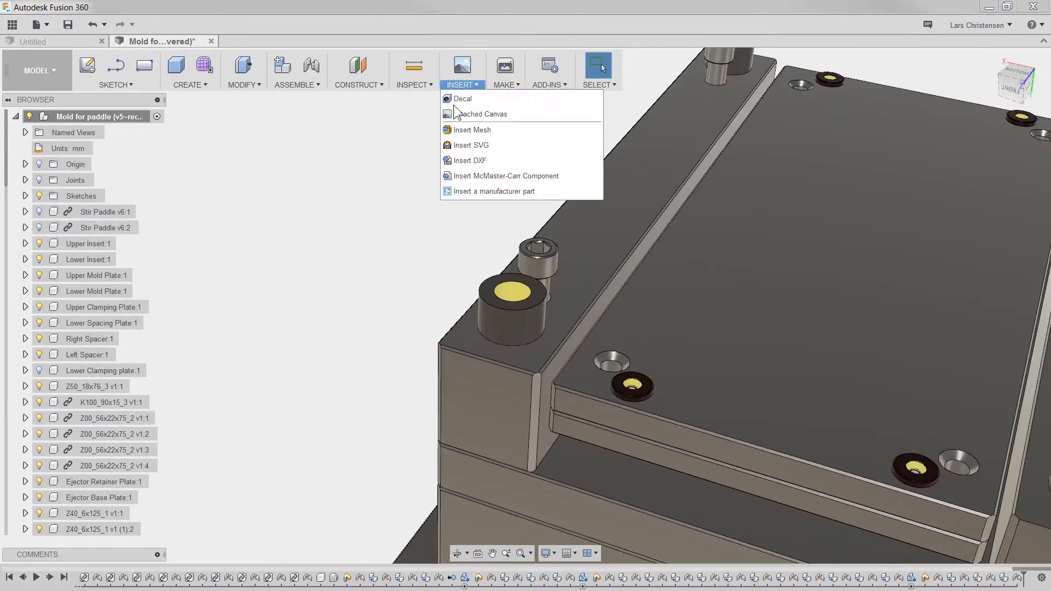
{"action": "left_click", "coordinate": [493, 175]}
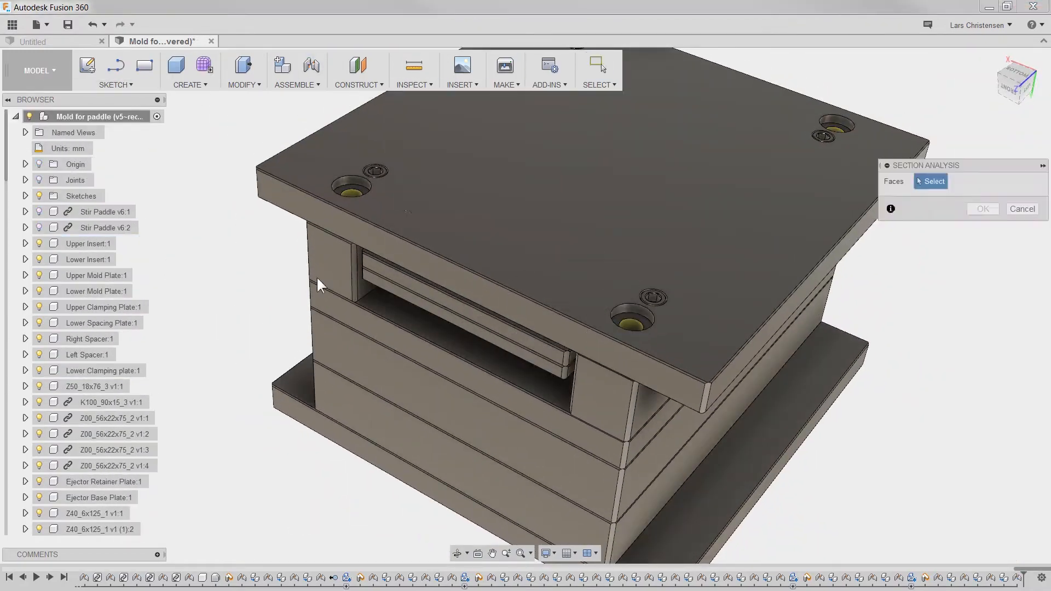
Section the completed mold assembly, and hide K100_90x15_3 and the four Z00_56x22x75_2 components.
{"action": "left_click_drag", "start_coordinate": [385, 245], "coordinate": [434, 212]}
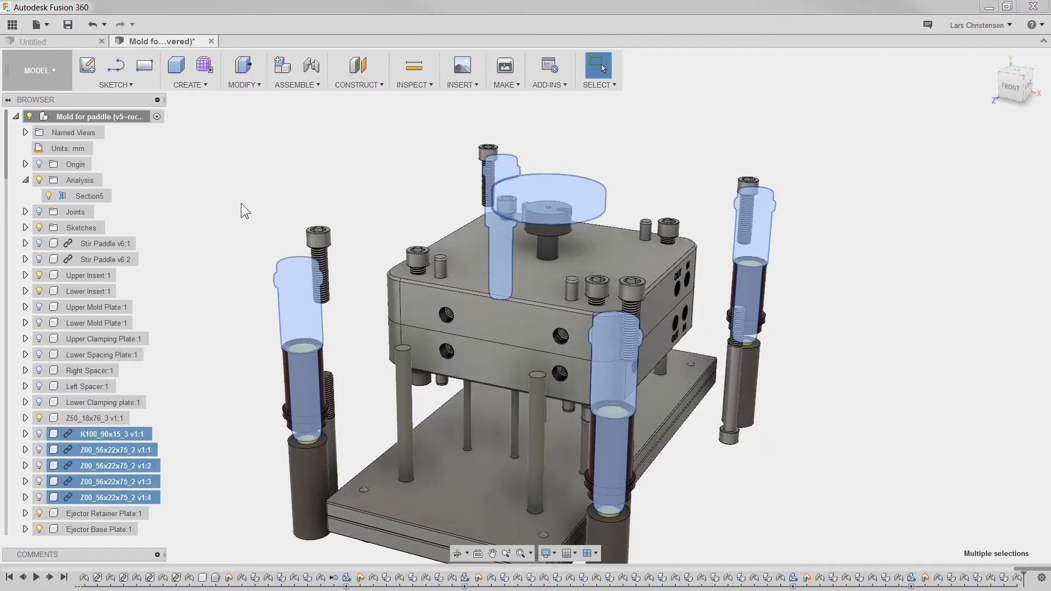
{"action": "left_click", "coordinate": [238, 216]}
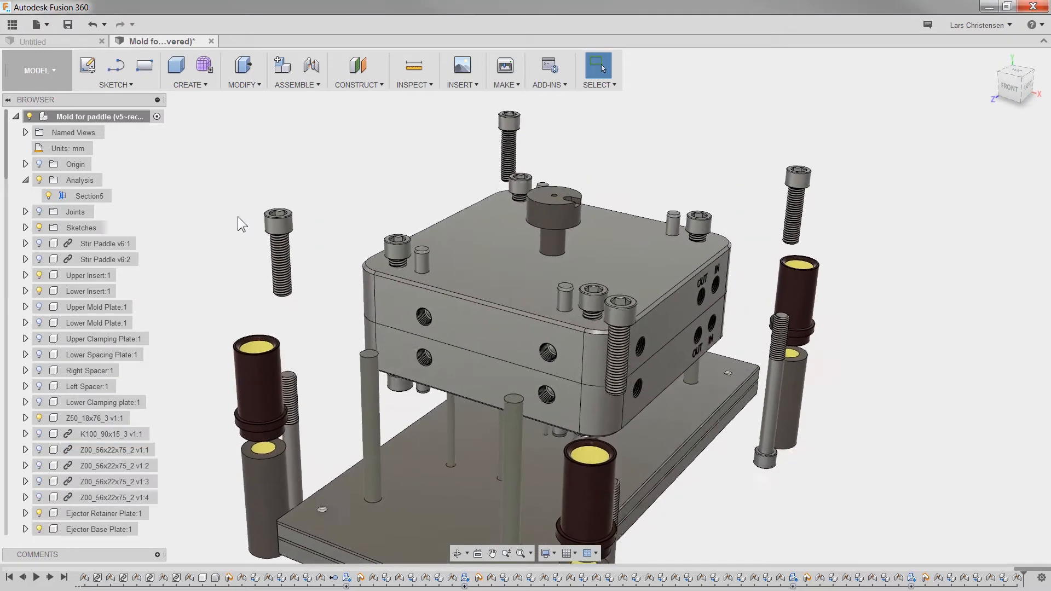
Section the inserts parallel to the Upper Insert's top face, moving the plane to about -53.4 mm in Y through the cooling channels.
{"action": "left_click", "coordinate": [426, 84]}
{"action": "left_click", "coordinate": [422, 191]}
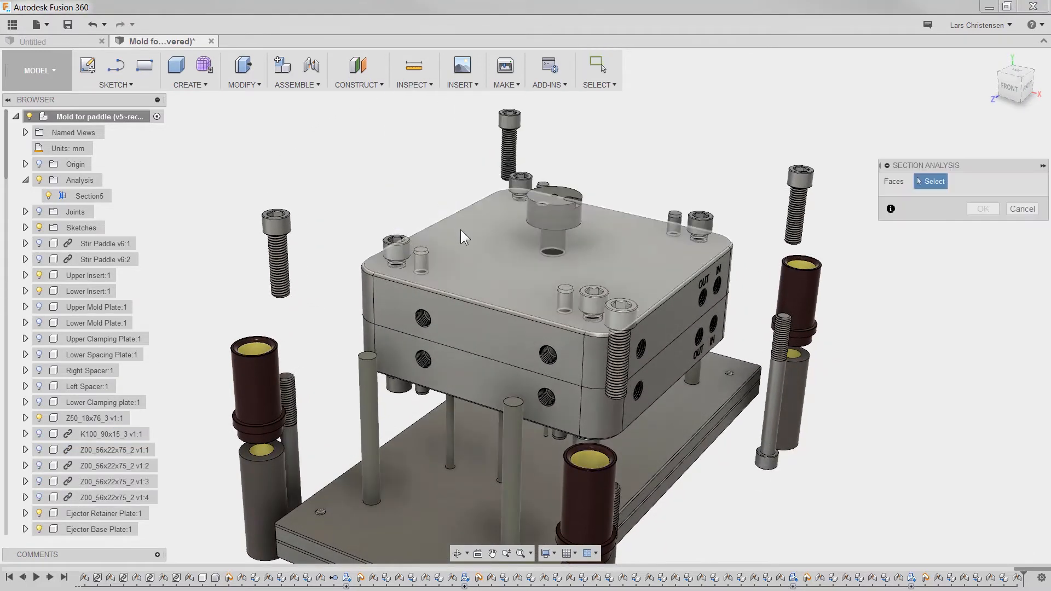
{"action": "left_click", "coordinate": [461, 229]}
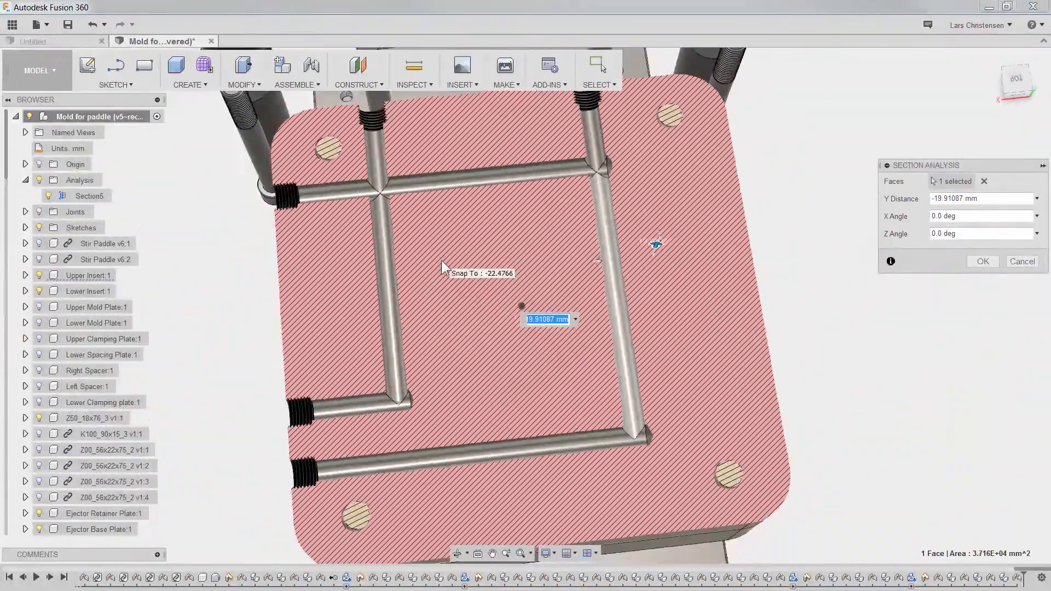
{"action": "left_click_drag", "start_coordinate": [646, 299], "coordinate": [649, 336]}
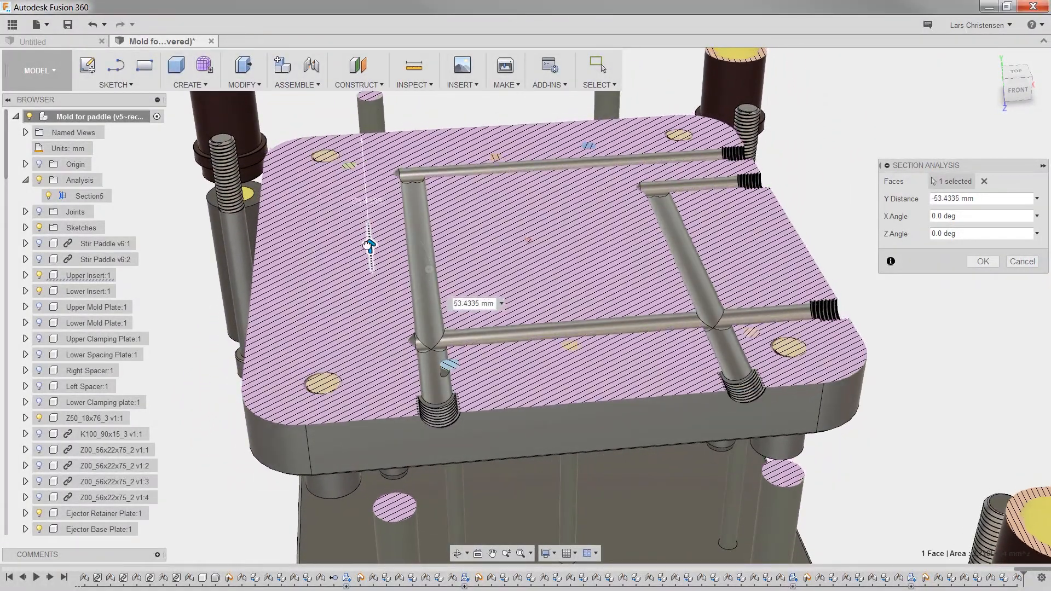
Sweep the section plane up and down through the lower insert to examine its internal cooling channels.
{"action": "left_click_drag", "start_coordinate": [371, 265], "coordinate": [383, 284]}
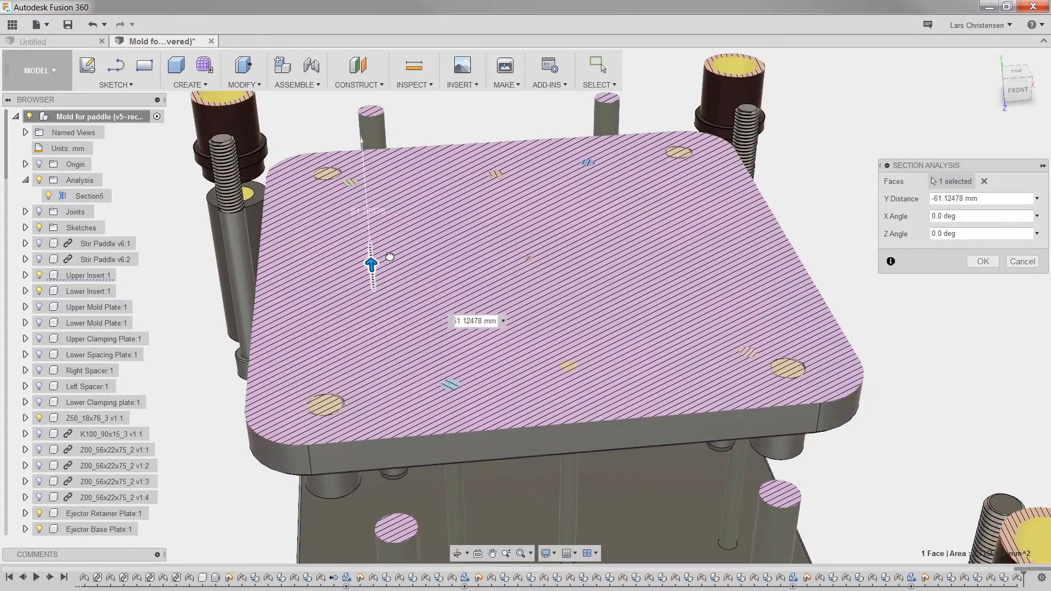
{"action": "left_click_drag", "start_coordinate": [395, 241], "coordinate": [396, 241]}
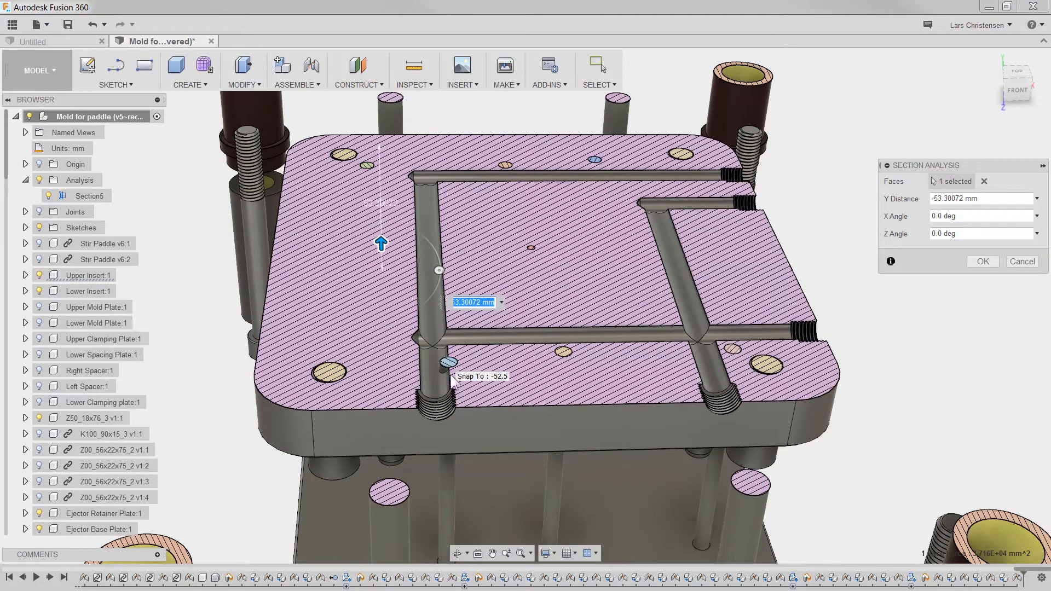
{"action": "middle_click_drag", "start_coordinate": [417, 411], "coordinate": [416, 417], "text": "shift"}
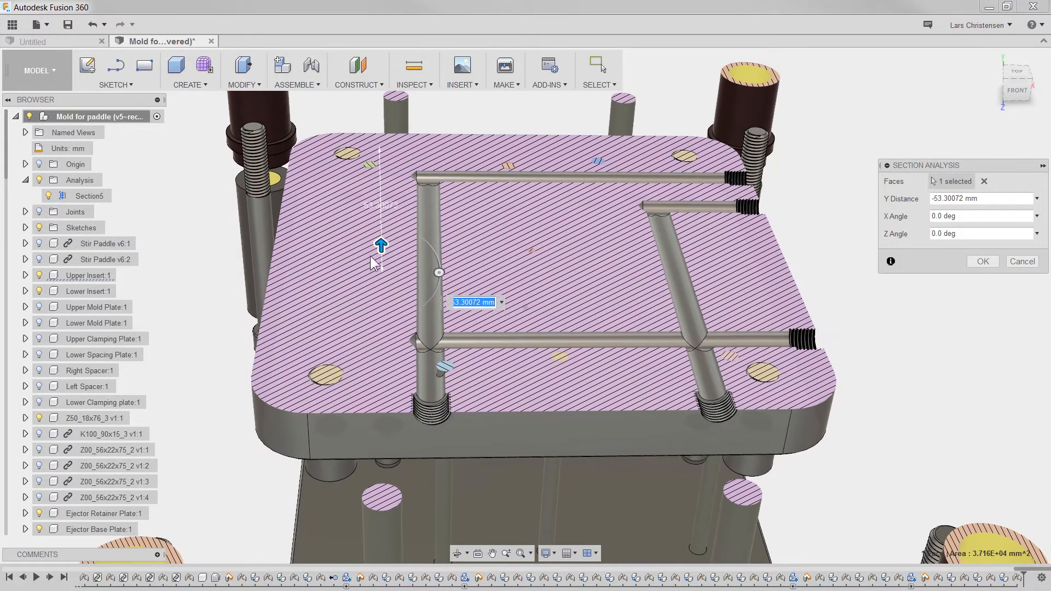
{"action": "left_click_drag", "start_coordinate": [380, 246], "coordinate": [377, 207]}
{"action": "scroll", "coordinate": [417, 399], "scroll_direction": "down", "scroll_amount": 5}
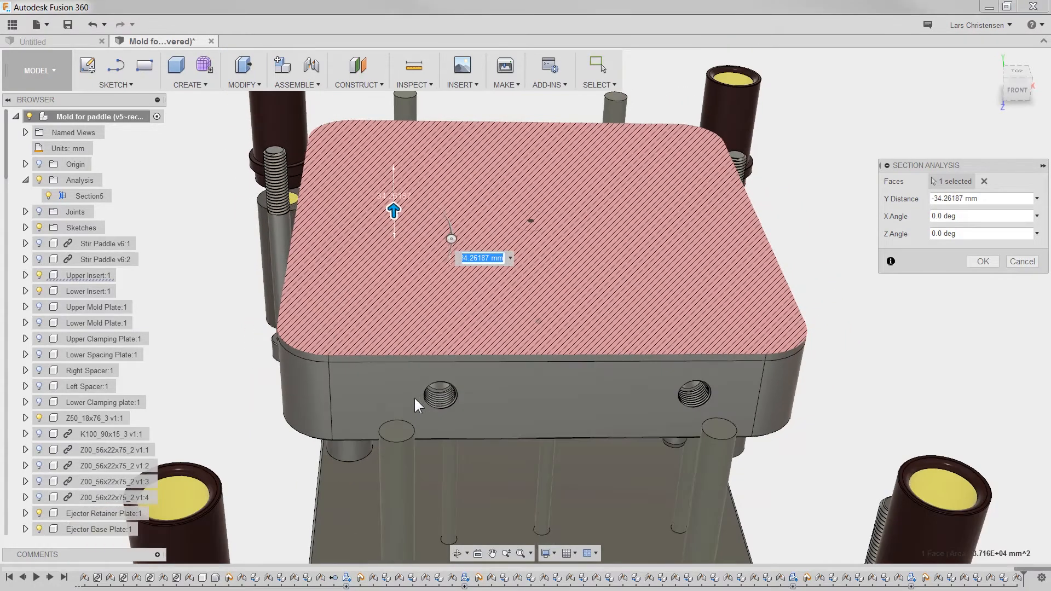
{"action": "scroll", "coordinate": [441, 400], "scroll_direction": "down", "scroll_amount": 3}
{"action": "middle_click_drag", "start_coordinate": [441, 399], "coordinate": [450, 340], "text": "shift"}
{"action": "scroll", "coordinate": [448, 346], "scroll_direction": "up", "scroll_amount": 5}
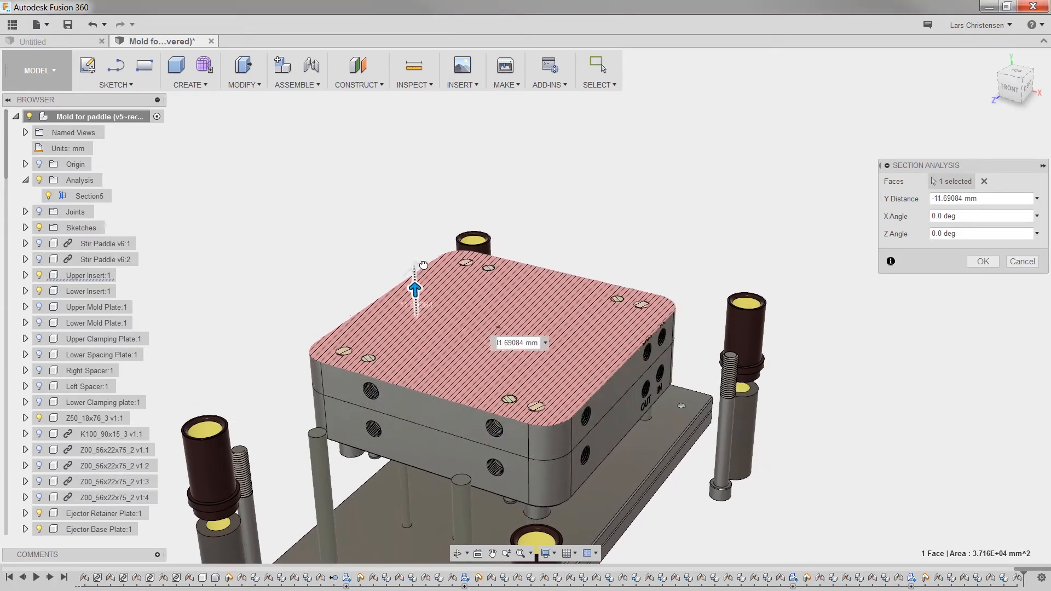
Raise the section plane clear of the insert assembly, to a Y distance of about 106 mm.
{"action": "left_click_drag", "start_coordinate": [424, 265], "coordinate": [437, 206]}
{"action": "left_click_drag", "start_coordinate": [444, 134], "coordinate": [443, 119]}
{"action": "scroll", "coordinate": [370, 168], "scroll_direction": "down", "scroll_amount": 2}
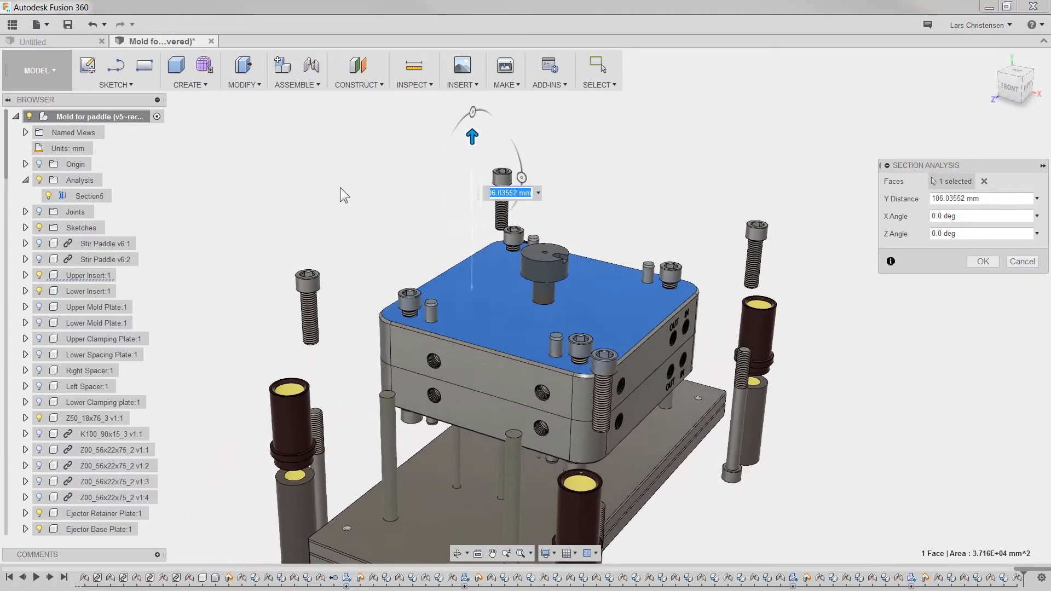
{"action": "scroll", "coordinate": [340, 191], "scroll_direction": "up", "scroll_amount": 1}
{"action": "middle_click_drag", "start_coordinate": [340, 191], "coordinate": [334, 188], "text": "shift"}
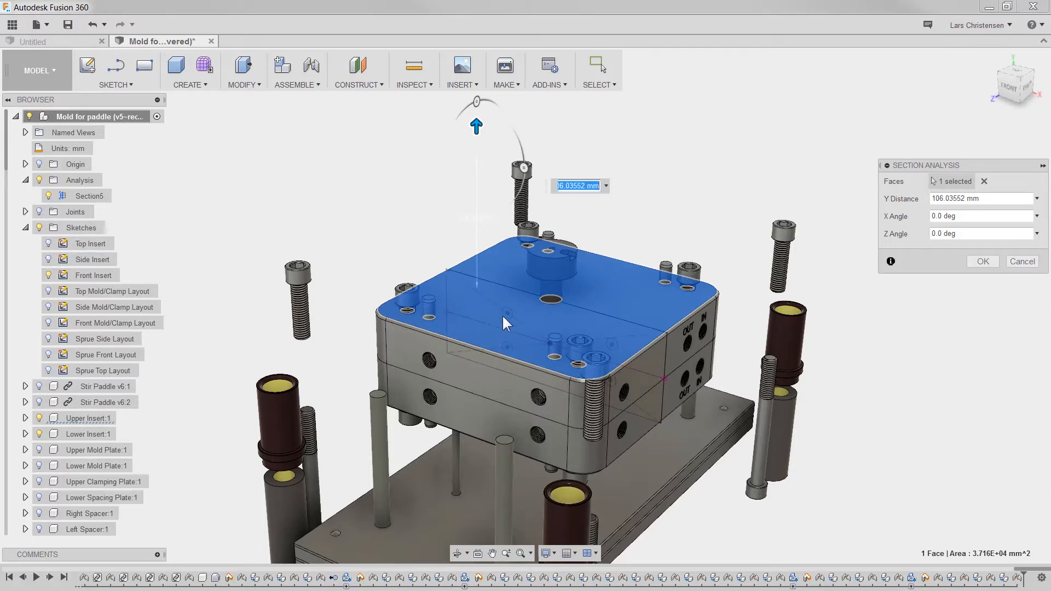
Compare the threaded cooling ports on the inserts' front face with the Front Insert sketch circles, and cancel the section analysis.
{"action": "middle_click_drag", "start_coordinate": [508, 318], "coordinate": [515, 399], "text": "shift"}
{"action": "scroll", "coordinate": [506, 406], "scroll_direction": "up", "scroll_amount": 5}
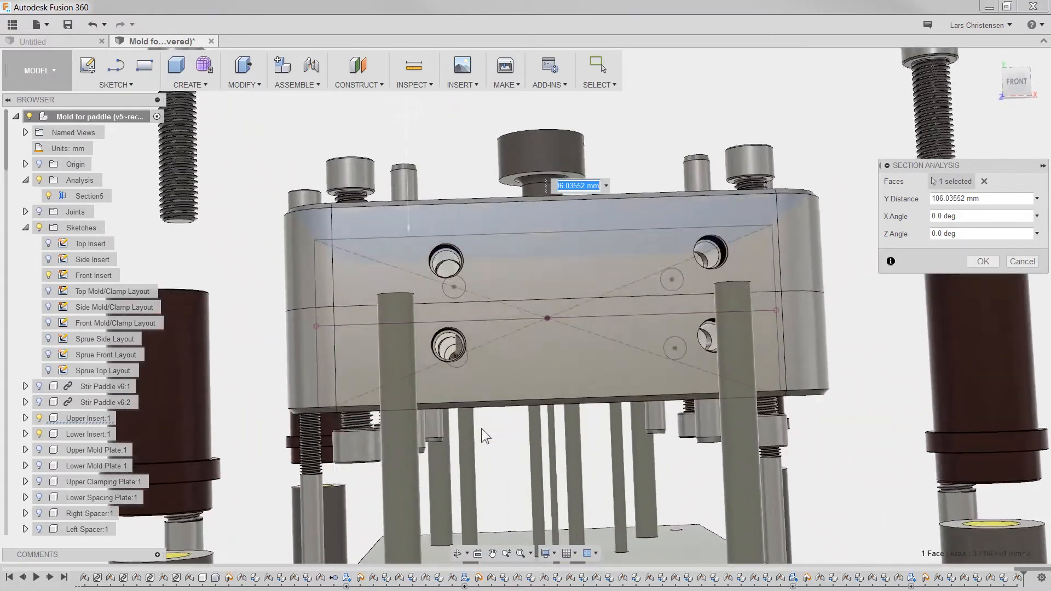
{"action": "scroll", "coordinate": [467, 432], "scroll_direction": "up", "scroll_amount": 3}
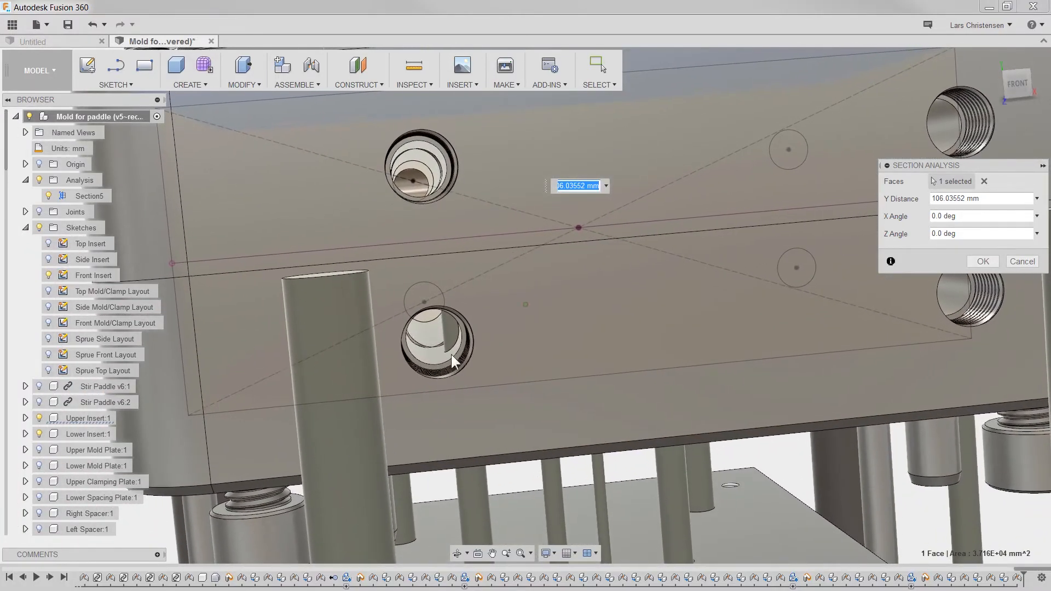
{"action": "scroll", "coordinate": [484, 400], "scroll_direction": "down", "scroll_amount": 8}
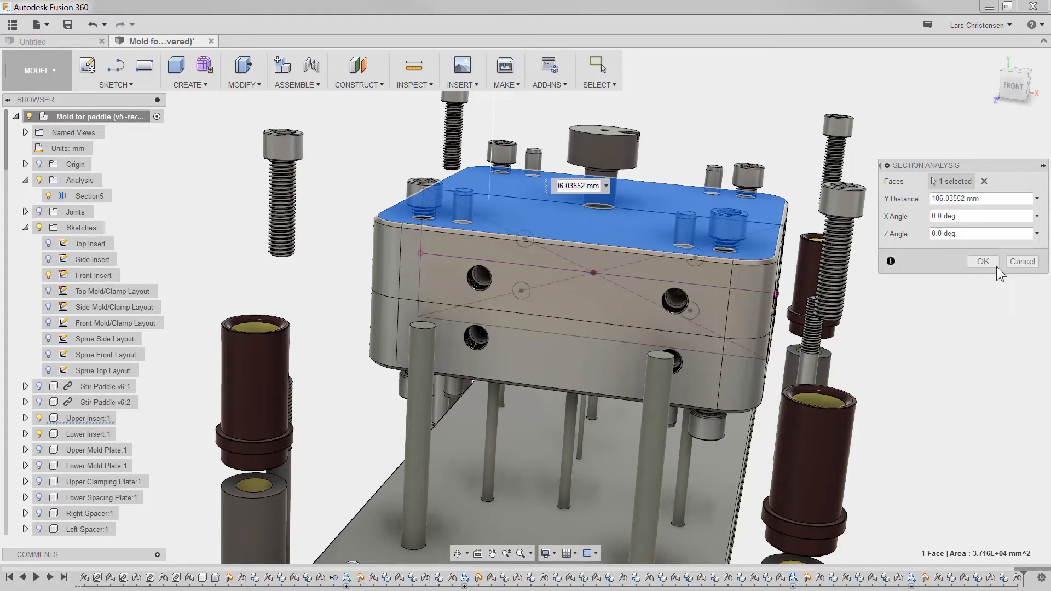
{"action": "left_click", "coordinate": [1025, 262]}
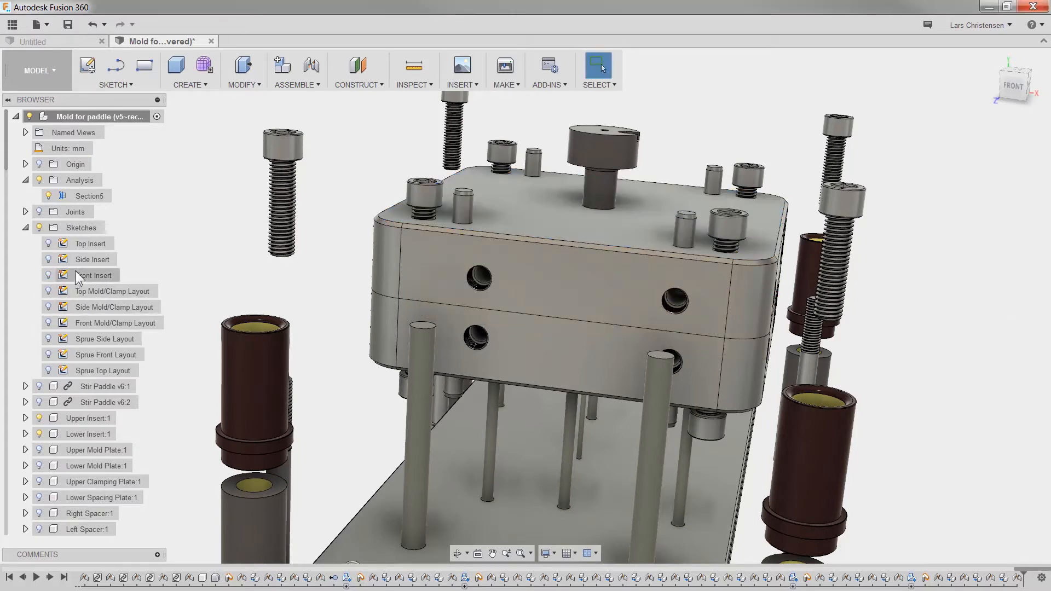
Show the Front Insert sketch, set the horizontal distance from its centre to the left-hand circles to 45 mm, and finish the sketch.
{"action": "left_click", "coordinate": [49, 274]}
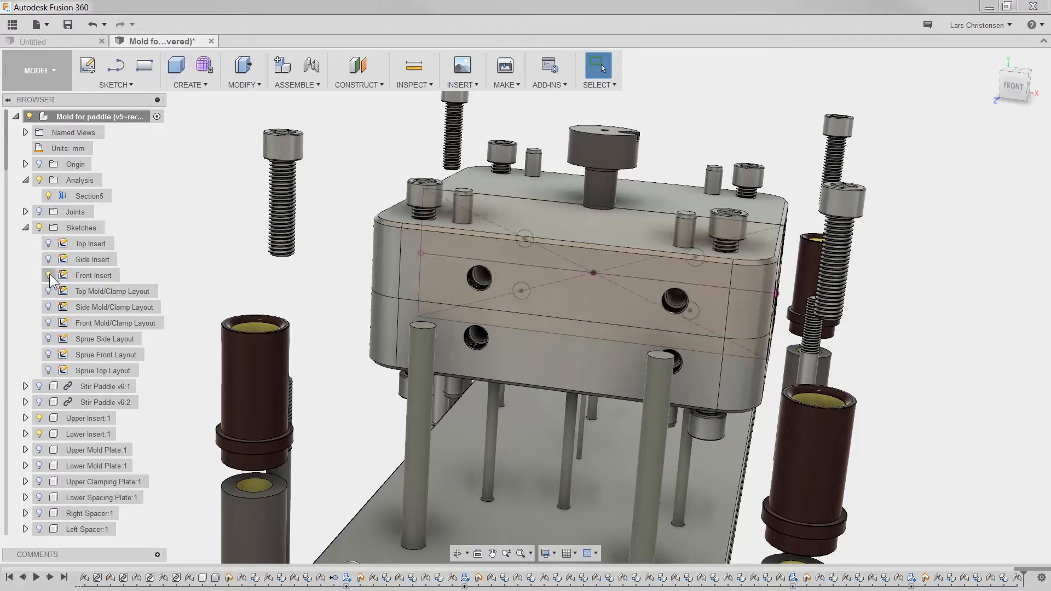
{"action": "right_click", "coordinate": [80, 272]}
{"action": "left_click", "coordinate": [115, 299]}
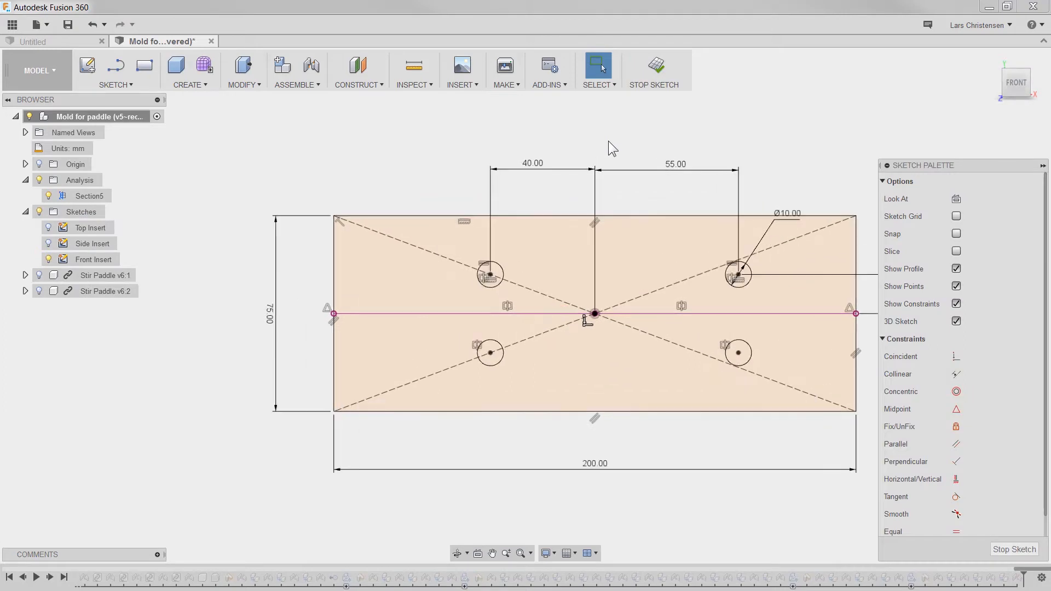
{"action": "double_click", "coordinate": [533, 163]}
{"action": "type", "text": "45."}
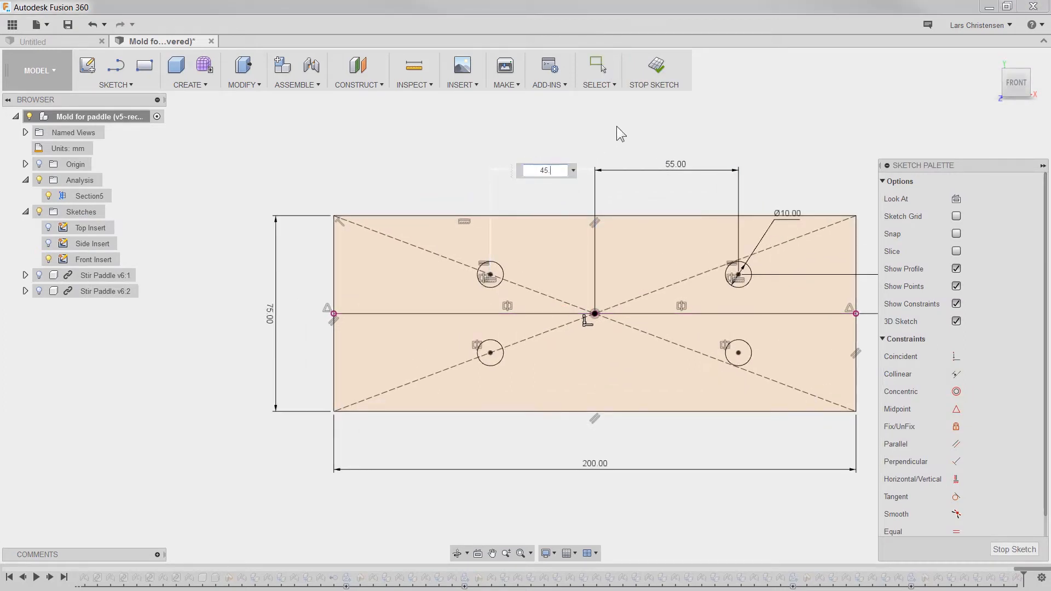
{"action": "key", "text": "Return"}
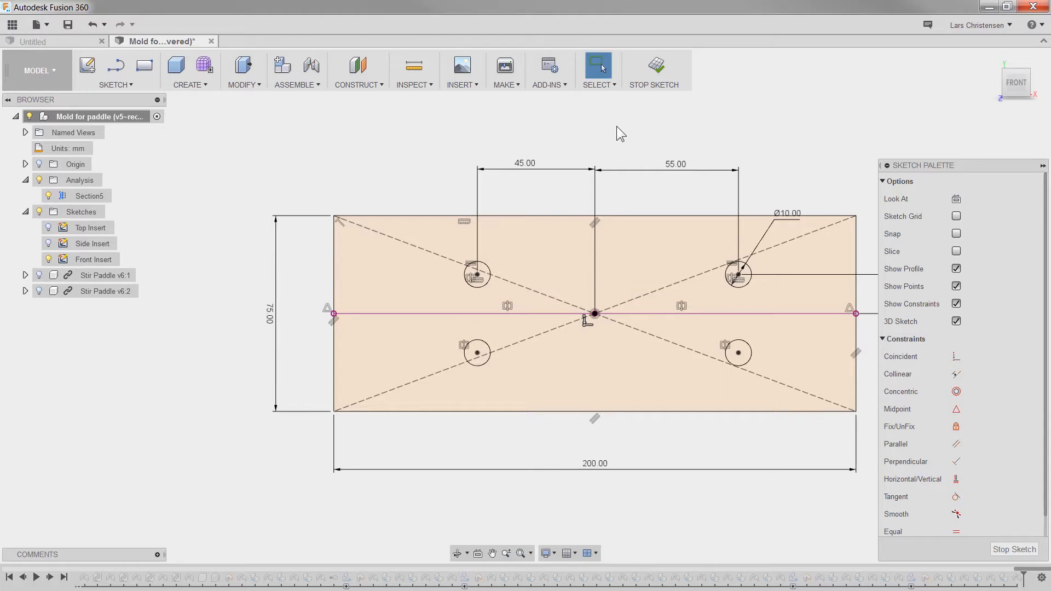
{"action": "left_click", "coordinate": [1001, 550]}
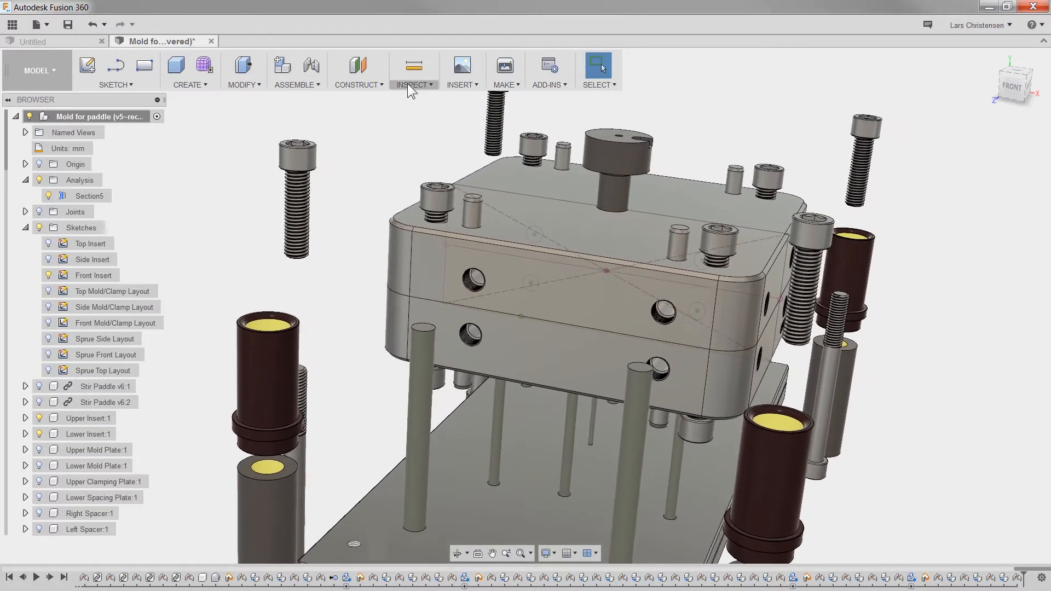
Delete the existing Section5 analysis.
{"action": "right_click", "coordinate": [82, 197]}
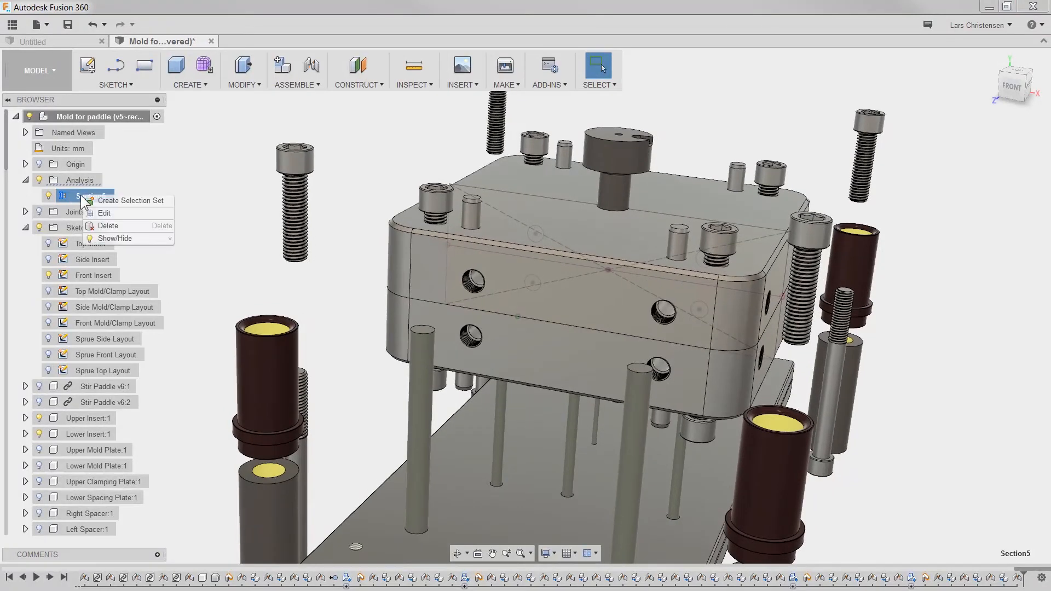
{"action": "left_click", "coordinate": [115, 203]}
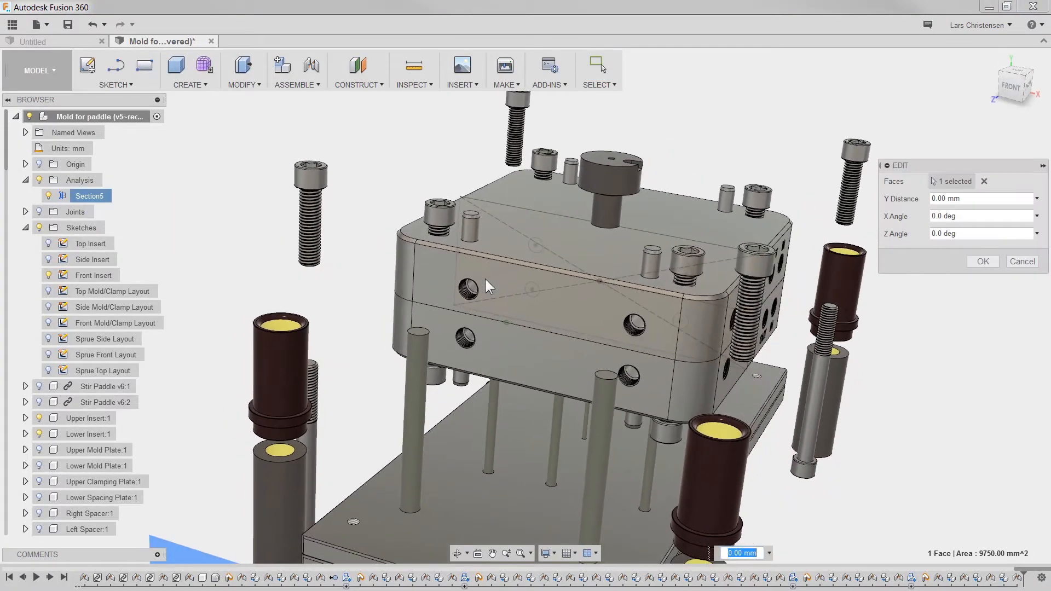
{"action": "left_click", "coordinate": [1022, 261]}
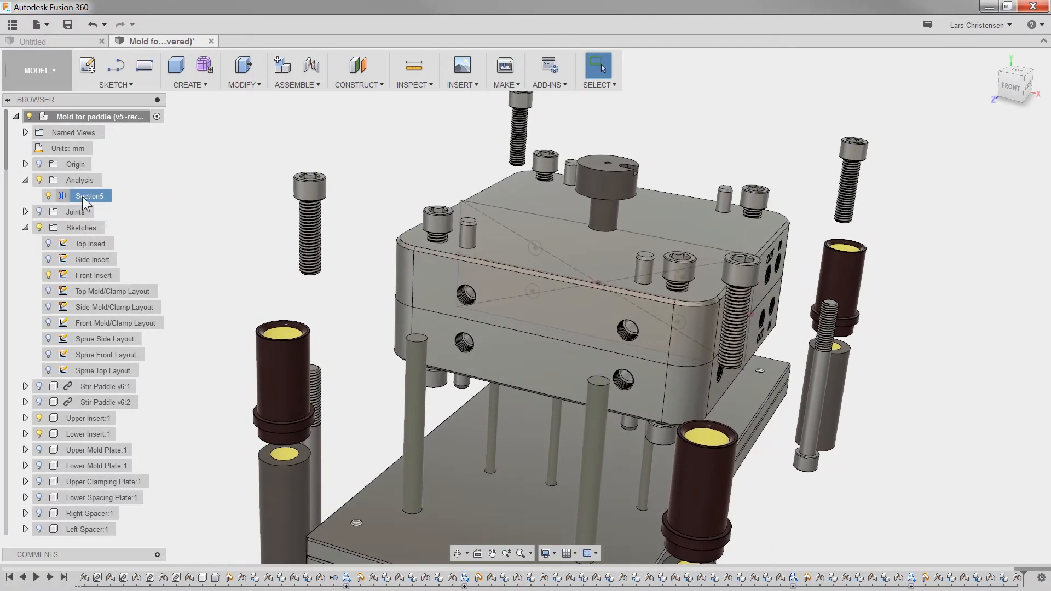
{"action": "key", "text": "Delete"}
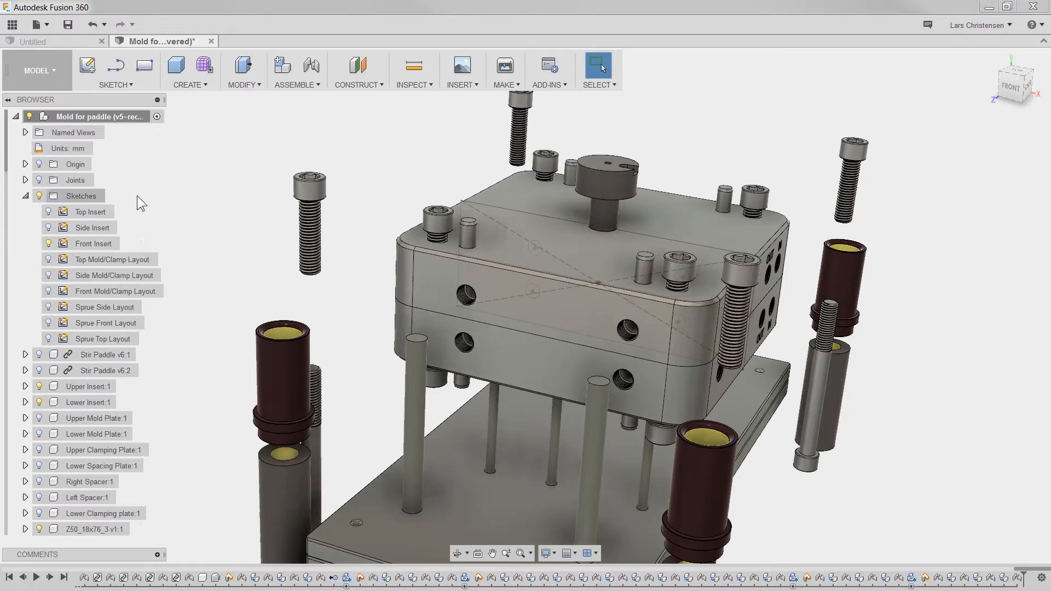
Create a section analysis from the upper insert's top face at about -48.64 mm and inspect the lower insert's cooling channels.
{"action": "left_click", "coordinate": [429, 86]}
{"action": "left_click", "coordinate": [422, 191]}
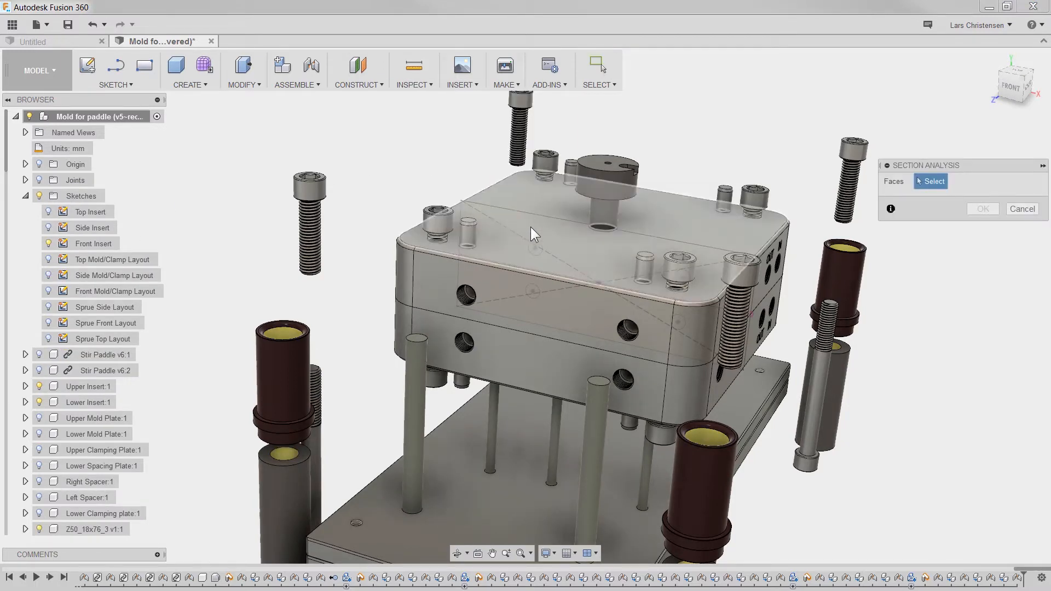
{"action": "left_click", "coordinate": [537, 208]}
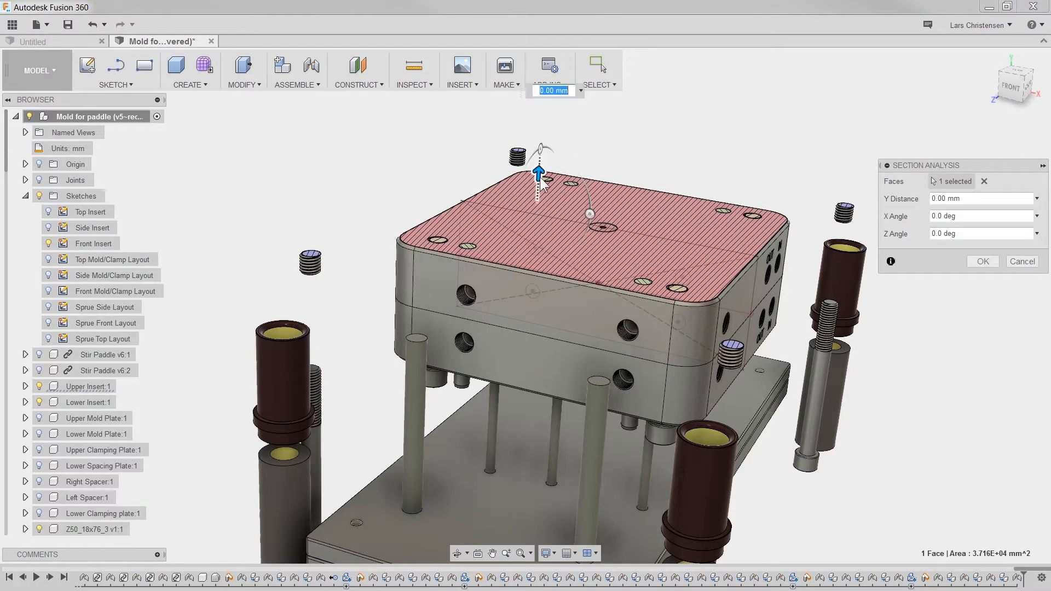
{"action": "left_click_drag", "start_coordinate": [540, 177], "coordinate": [520, 238]}
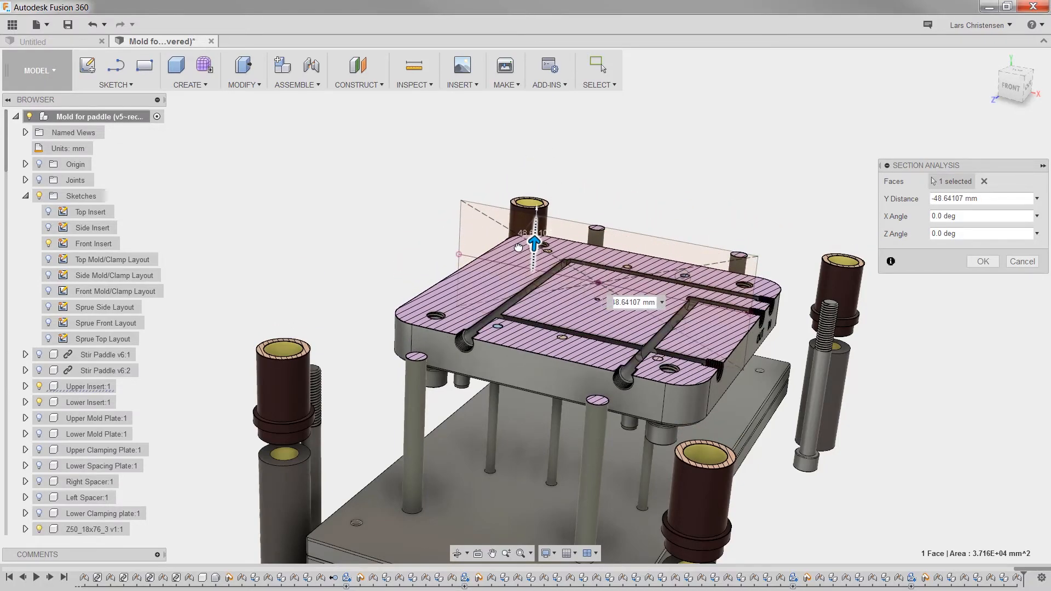
{"action": "scroll", "coordinate": [551, 337], "scroll_direction": "up", "scroll_amount": 10}
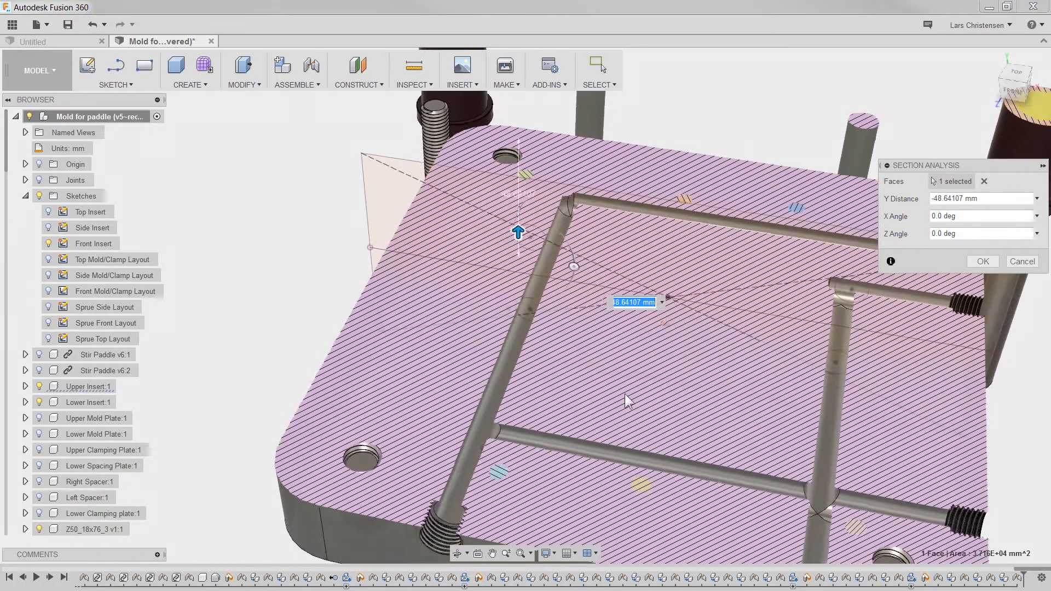
{"action": "middle_click_drag", "start_coordinate": [495, 509], "coordinate": [542, 499], "text": "shift"}
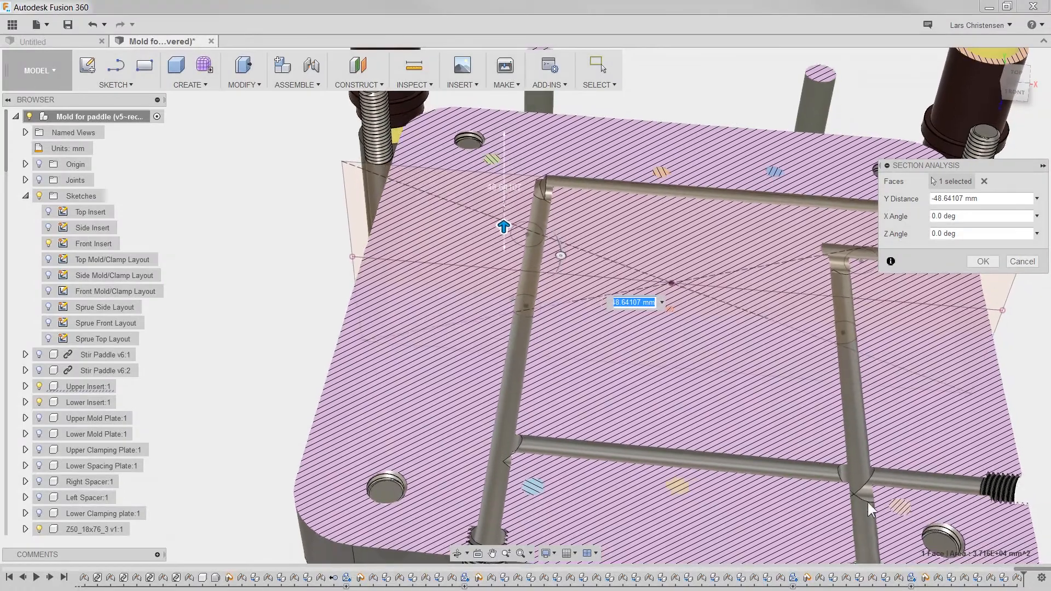
{"action": "middle_click_drag", "start_coordinate": [870, 510], "coordinate": [671, 482], "text": "shift"}
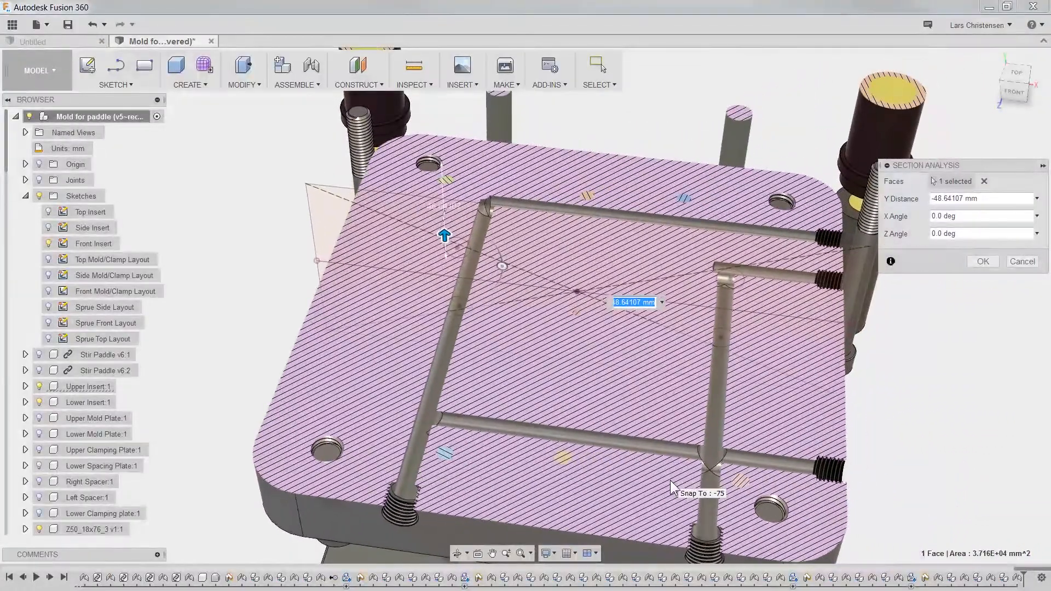
{"action": "scroll", "coordinate": [537, 222], "scroll_direction": "up", "scroll_amount": 10}
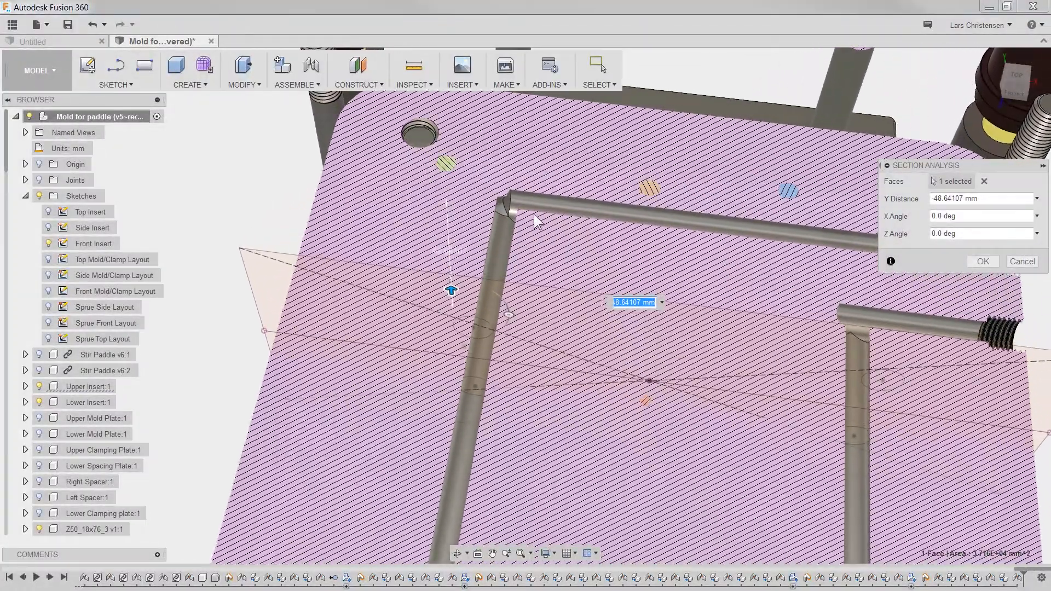
{"action": "mouse_move", "coordinate": [536, 218]}
{"action": "middle_mouse_down", "text": "shift"}
{"action": "mouse_move", "coordinate": [508, 216]}
{"action": "mouse_move", "coordinate": [565, 227]}
{"action": "mouse_move", "coordinate": [674, 354]}
{"action": "mouse_move", "coordinate": [683, 390]}
{"action": "mouse_move", "coordinate": [583, 299]}
{"action": "middle_mouse_up", "text": "shift"}
{"action": "scroll", "coordinate": [534, 200], "scroll_direction": "down", "scroll_amount": 4}
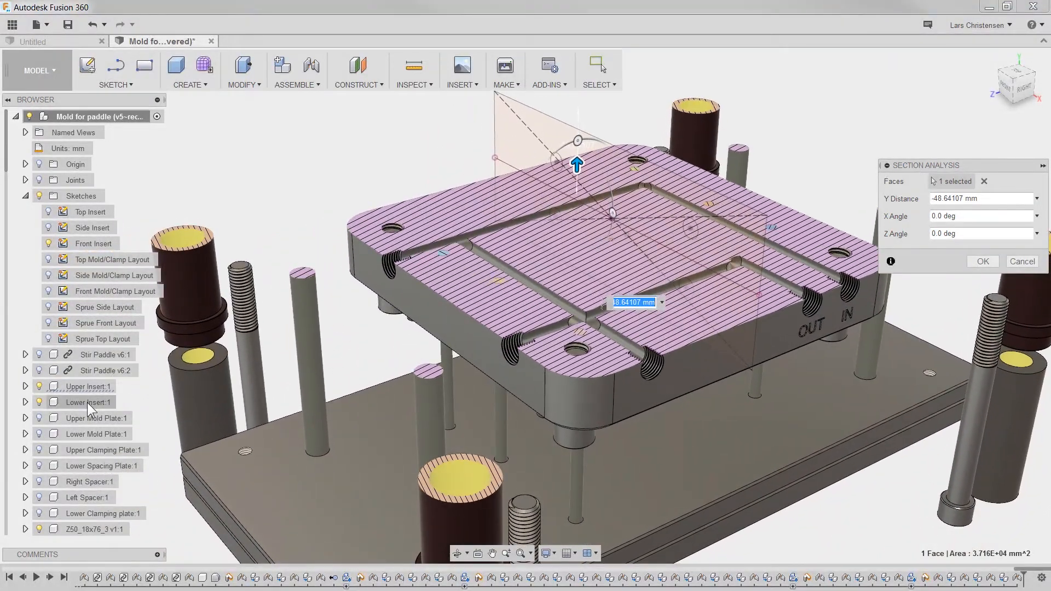
Activate the Lower Insert component with the section view kept on.
{"action": "left_click", "coordinate": [87, 402]}
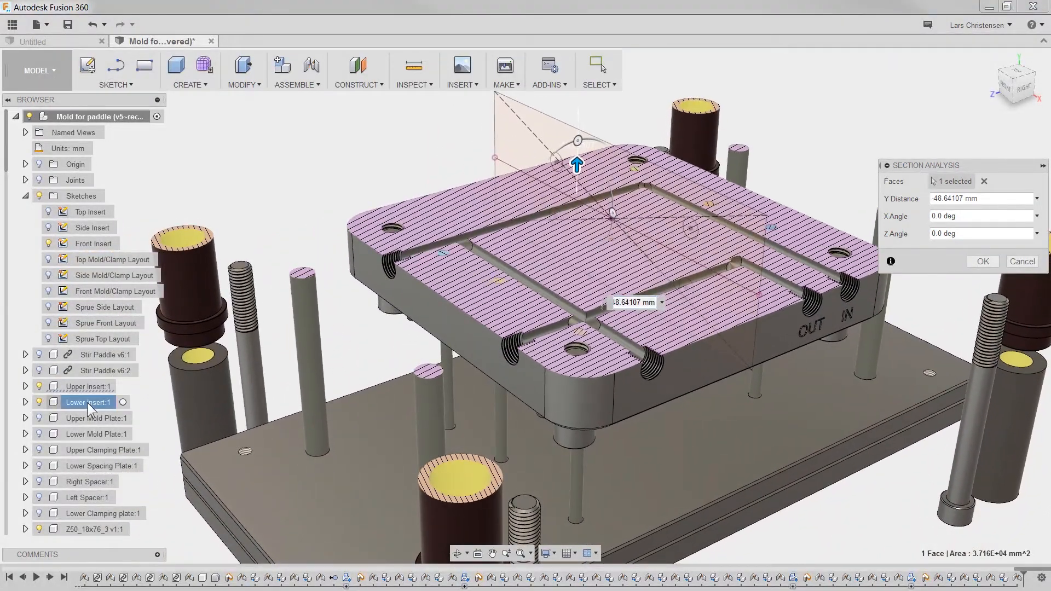
{"action": "left_click", "coordinate": [123, 403]}
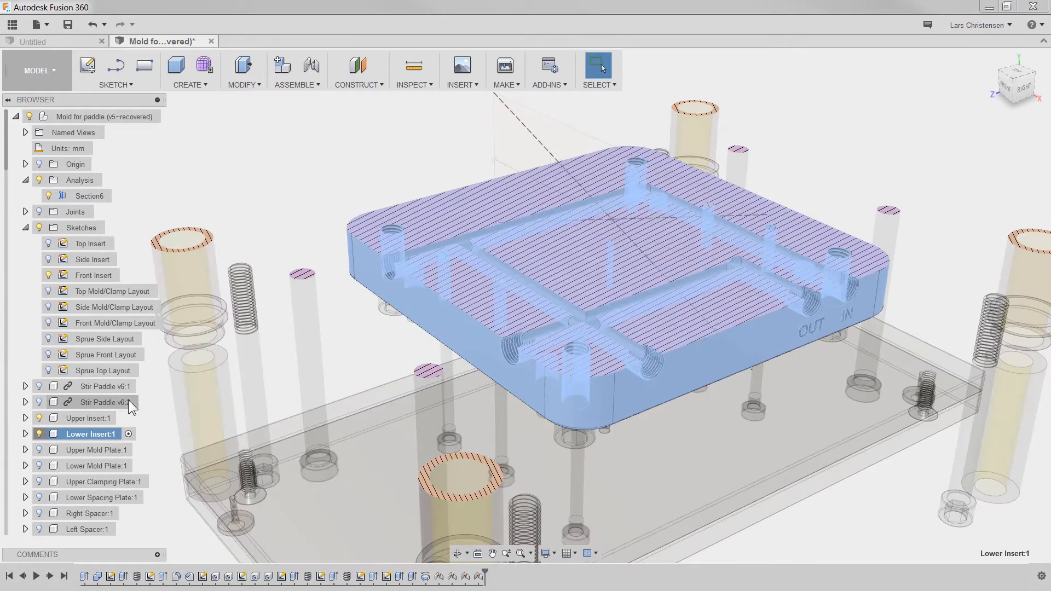
{"action": "scroll", "coordinate": [533, 249], "scroll_direction": "down", "scroll_amount": 1}
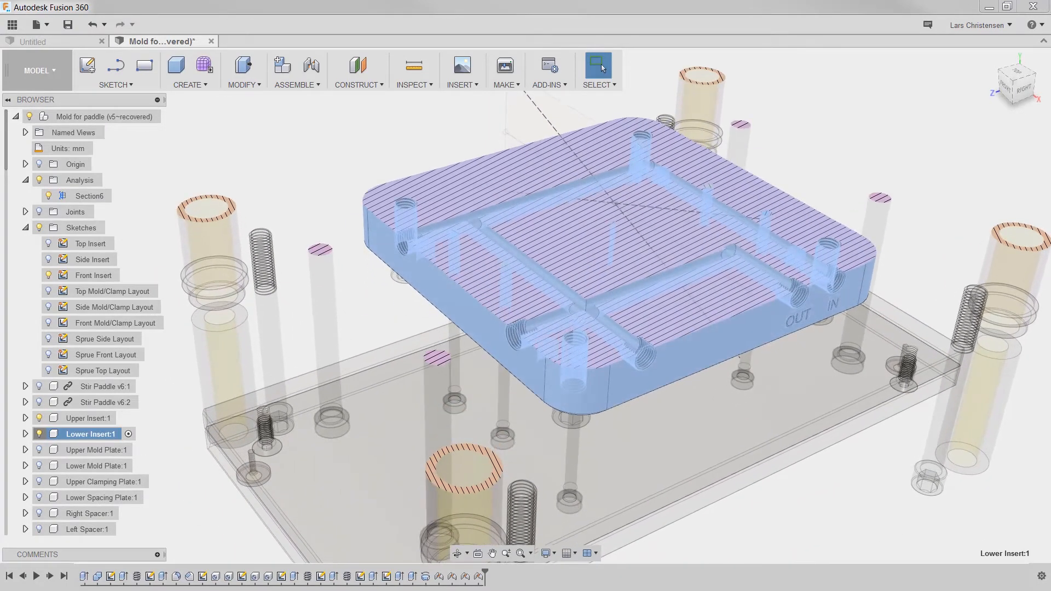
Edit the lower insert's Hole1 feature and increase the depth of the two long cooling channels so they reach fully into the crossing channel.
{"action": "left_click", "coordinate": [216, 576]}
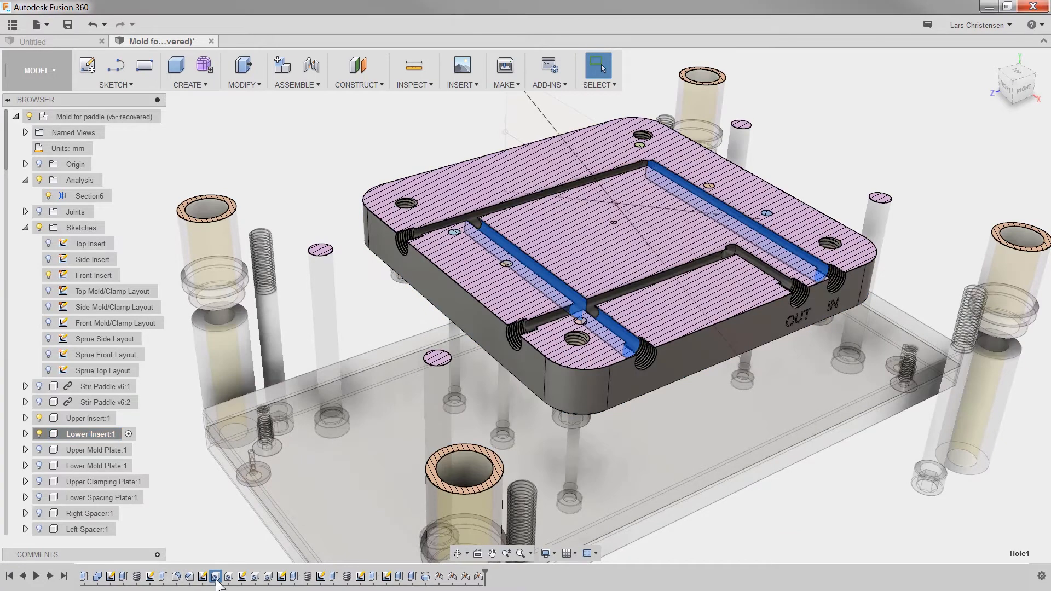
{"action": "left_click", "coordinate": [229, 576]}
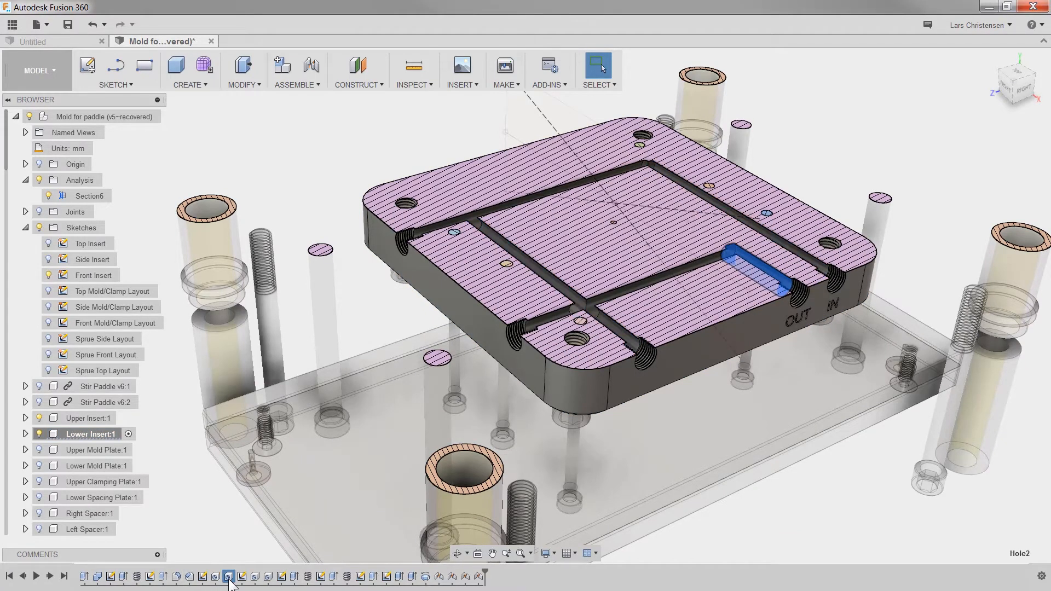
{"action": "left_click", "coordinate": [214, 578]}
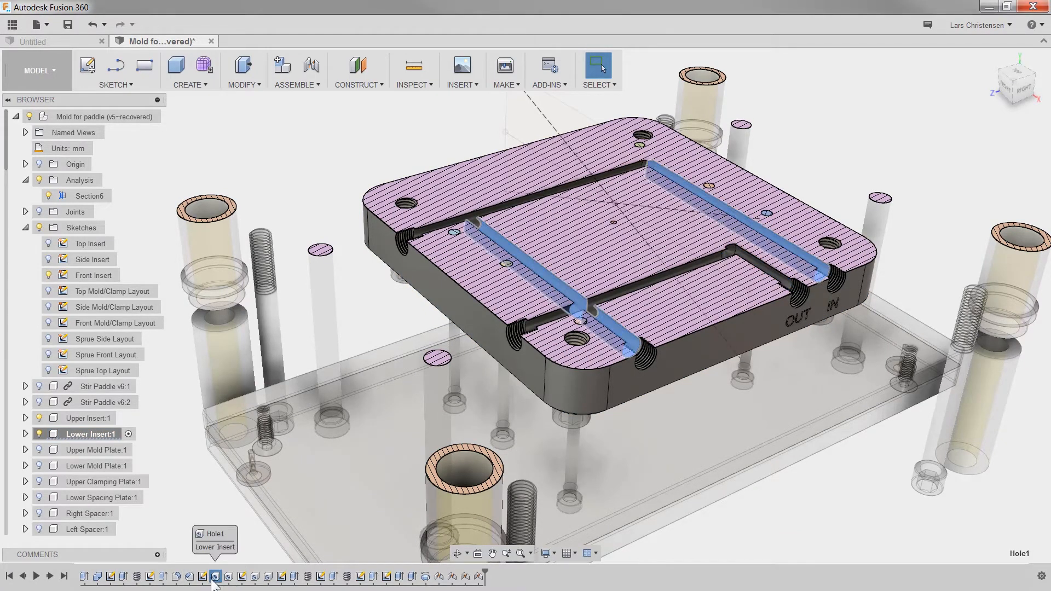
{"action": "right_click", "coordinate": [215, 579]}
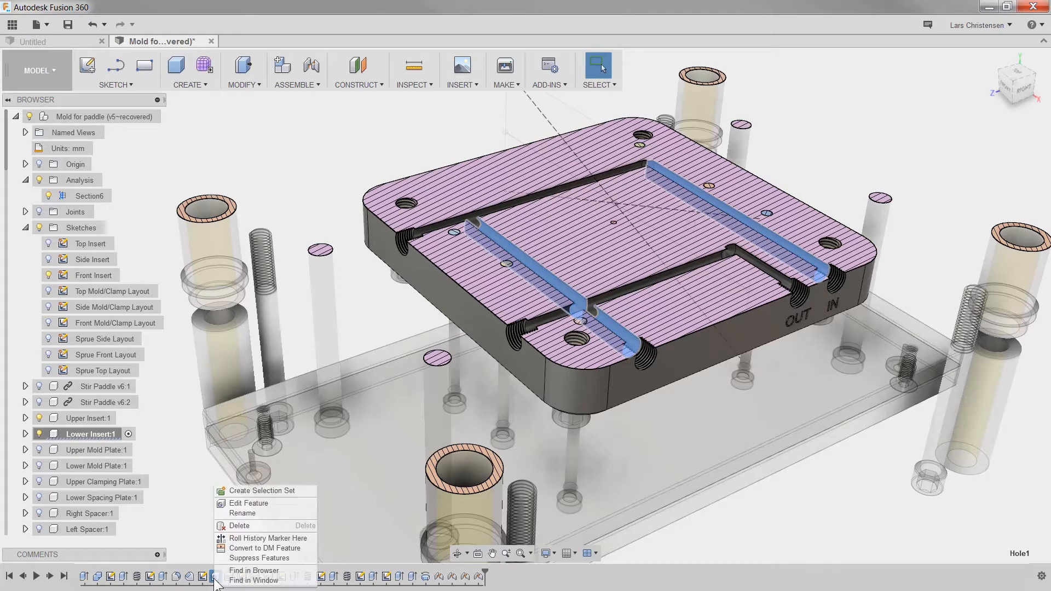
{"action": "left_click", "coordinate": [244, 505]}
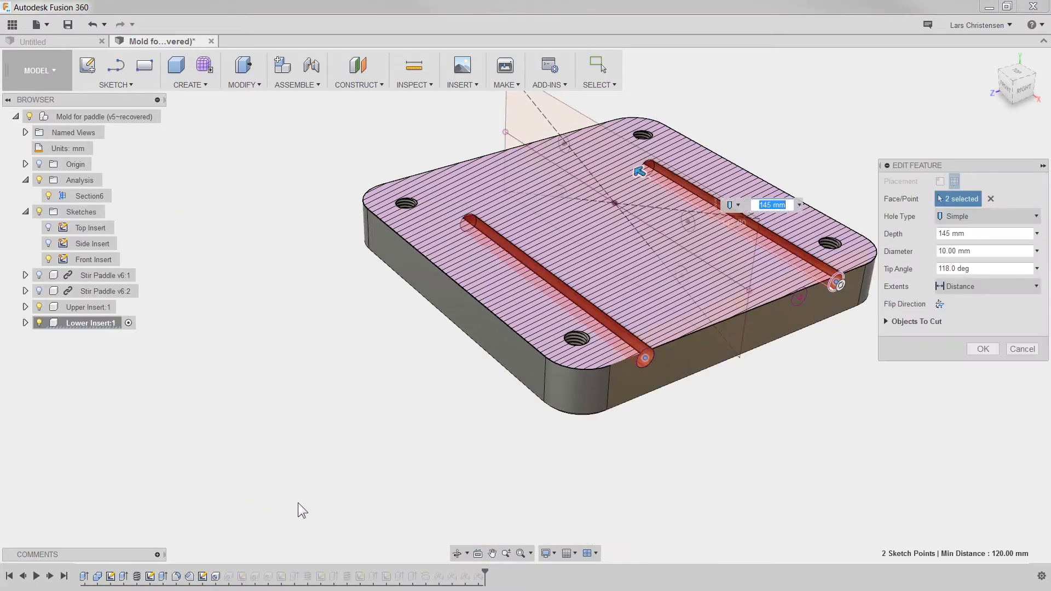
{"action": "left_click", "coordinate": [979, 234]}
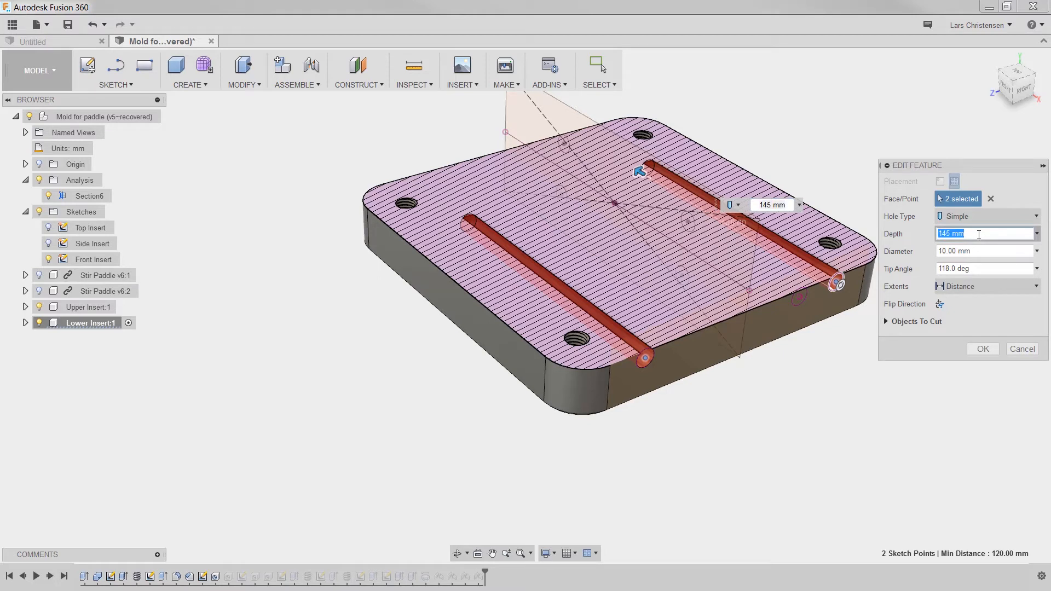
{"action": "type", "text": "145"}
{"action": "key", "text": "Return"}
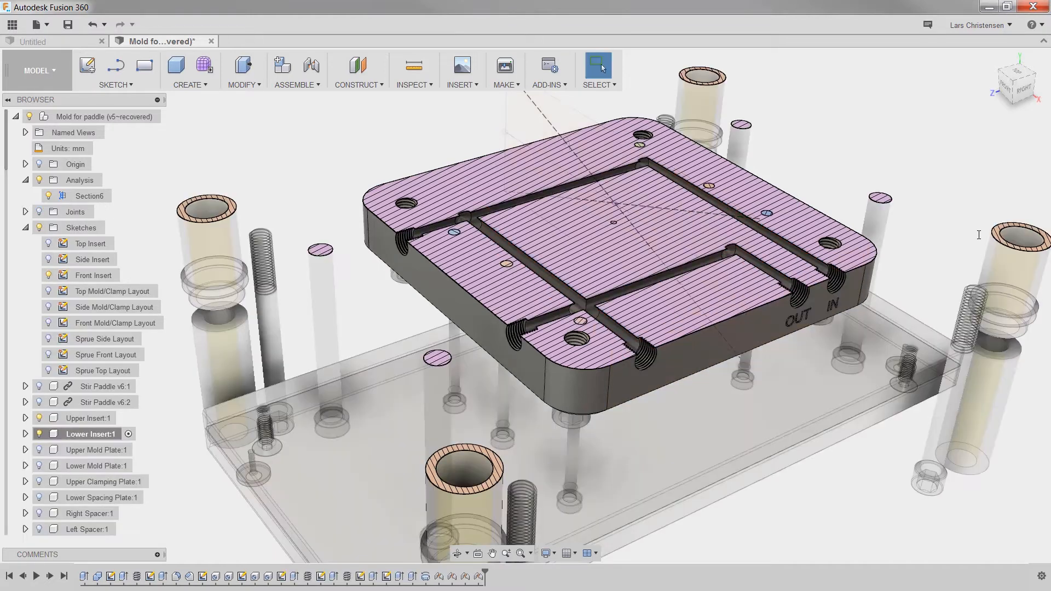
{"action": "mouse_move", "coordinate": [610, 247]}
{"action": "middle_mouse_down", "text": "shift"}
{"action": "mouse_move", "coordinate": [510, 296]}
{"action": "mouse_move", "coordinate": [467, 218]}
{"action": "middle_mouse_up", "text": "shift"}
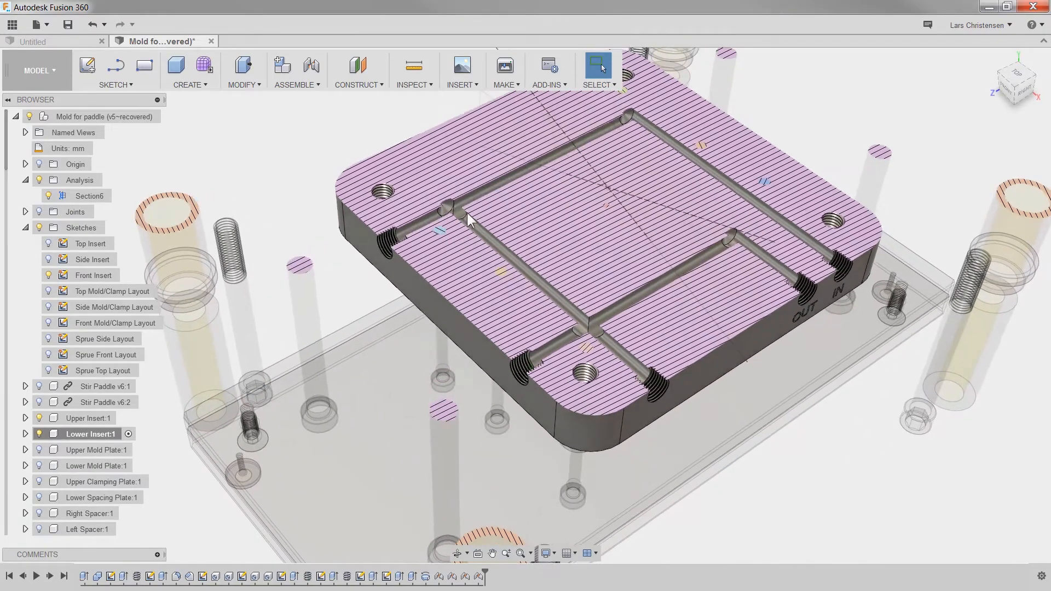
{"action": "scroll", "coordinate": [630, 160], "scroll_direction": "up", "scroll_amount": 10}
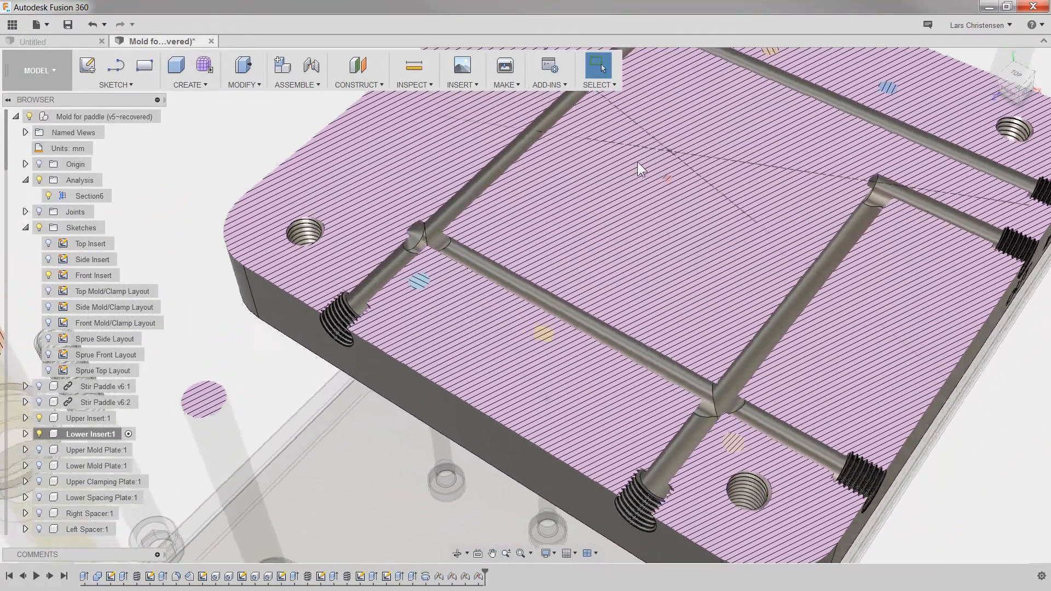
{"action": "scroll", "coordinate": [390, 335], "scroll_direction": "down", "scroll_amount": 10}
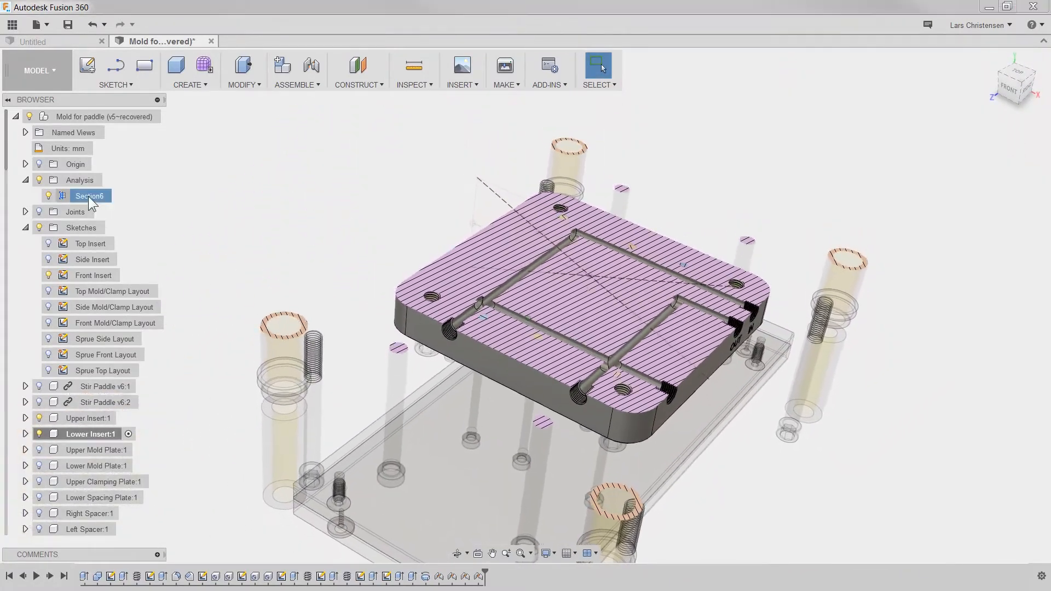
Delete the Section6 analysis and activate the top-level mold assembly.
{"action": "left_click", "coordinate": [88, 196]}
{"action": "key", "text": "Delete"}
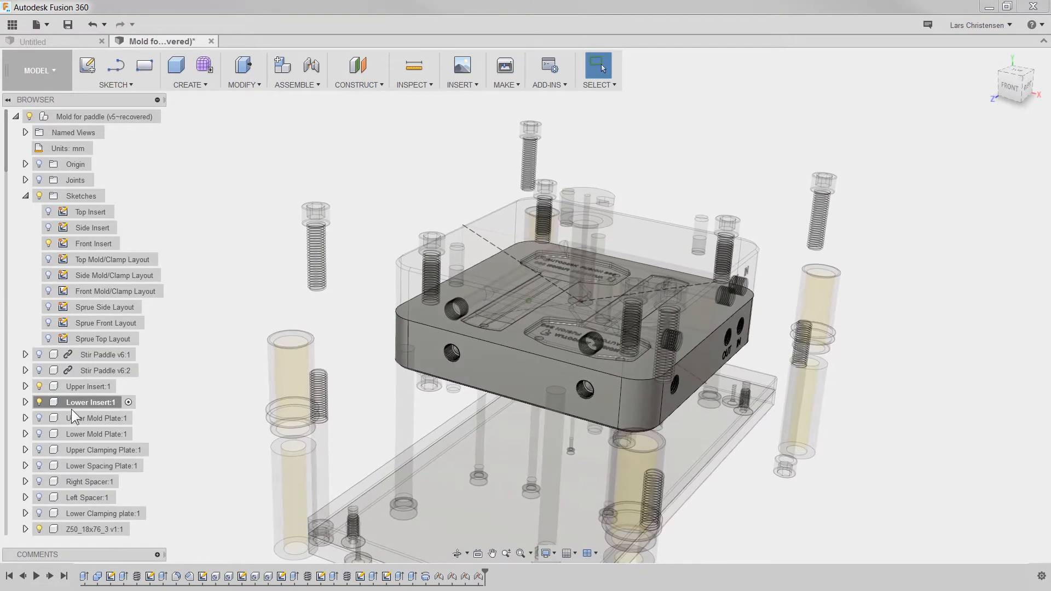
{"action": "left_click", "coordinate": [157, 116]}
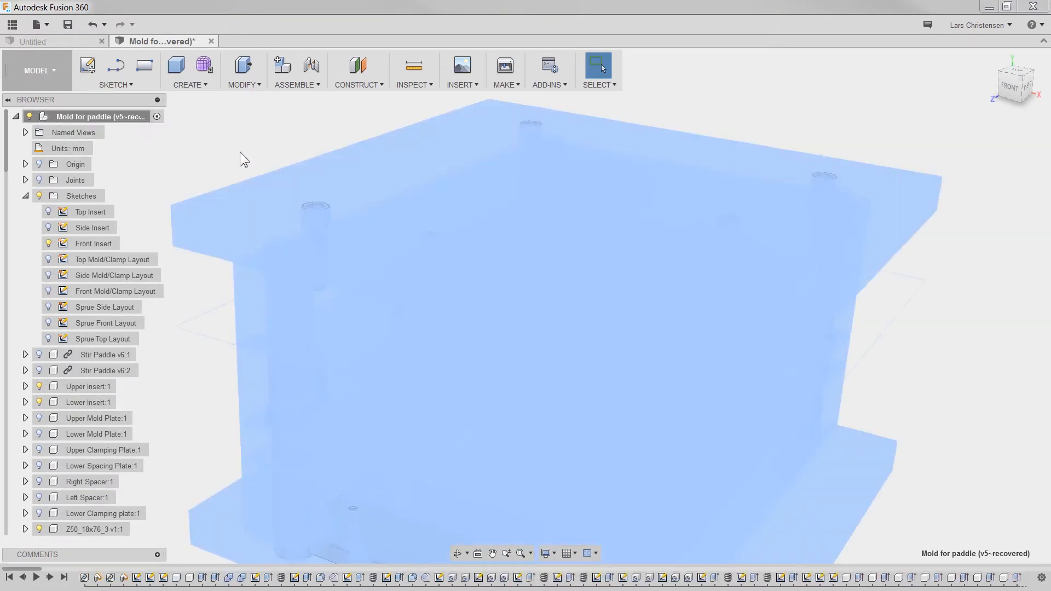
{"action": "scroll", "coordinate": [238, 154], "scroll_direction": "down", "scroll_amount": 2}
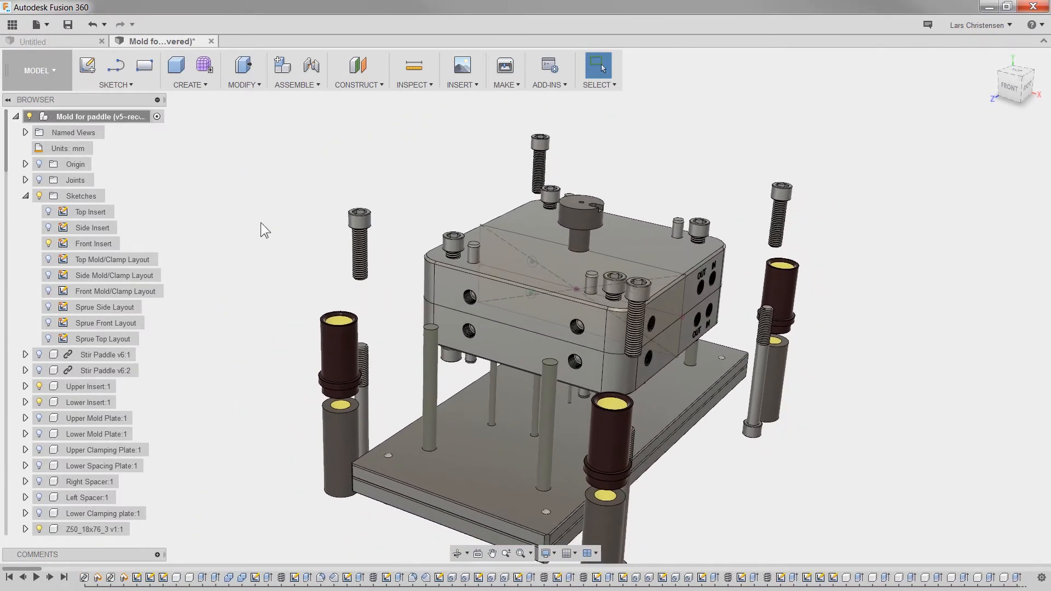
Hide the Front Insert sketch and show both mold plates, both clamping plates, the lower spacing plate and the right and left spacers.
{"action": "left_click", "coordinate": [48, 244]}
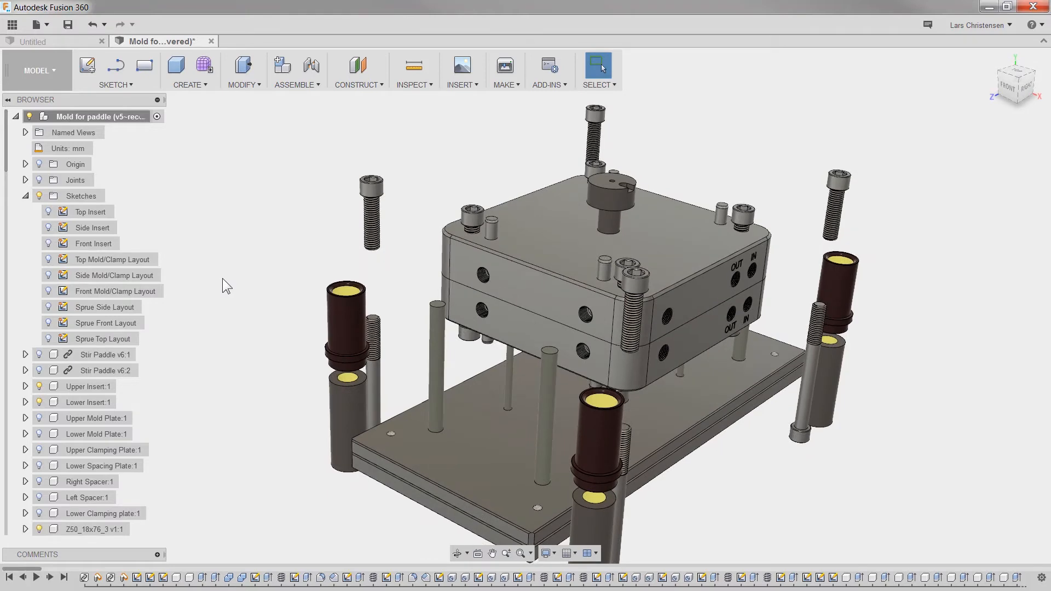
{"action": "left_click", "coordinate": [39, 418]}
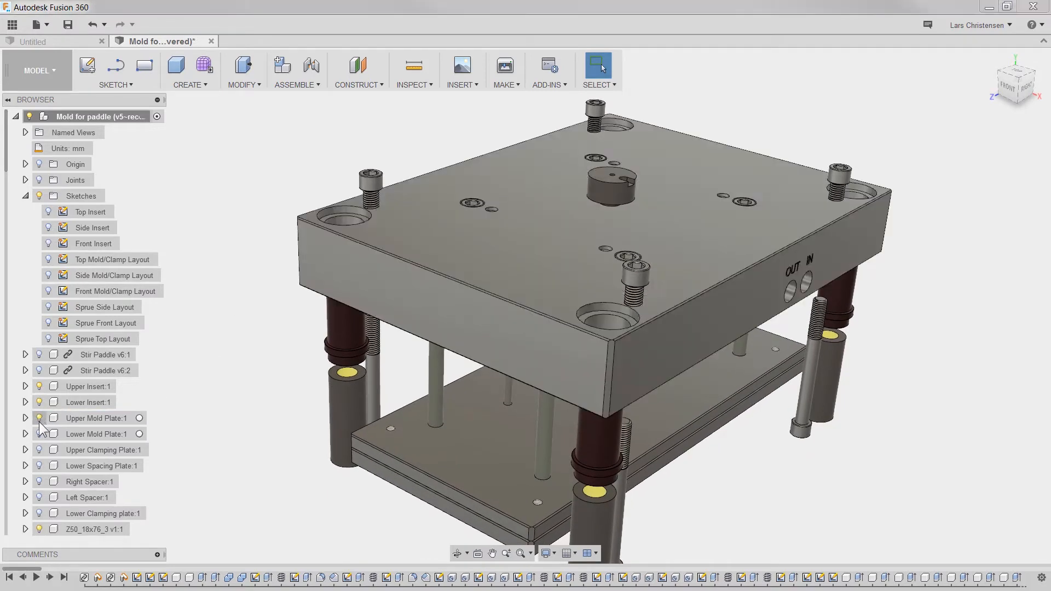
{"action": "left_click", "coordinate": [38, 434]}
{"action": "left_click", "coordinate": [39, 450]}
{"action": "left_click", "coordinate": [38, 466]}
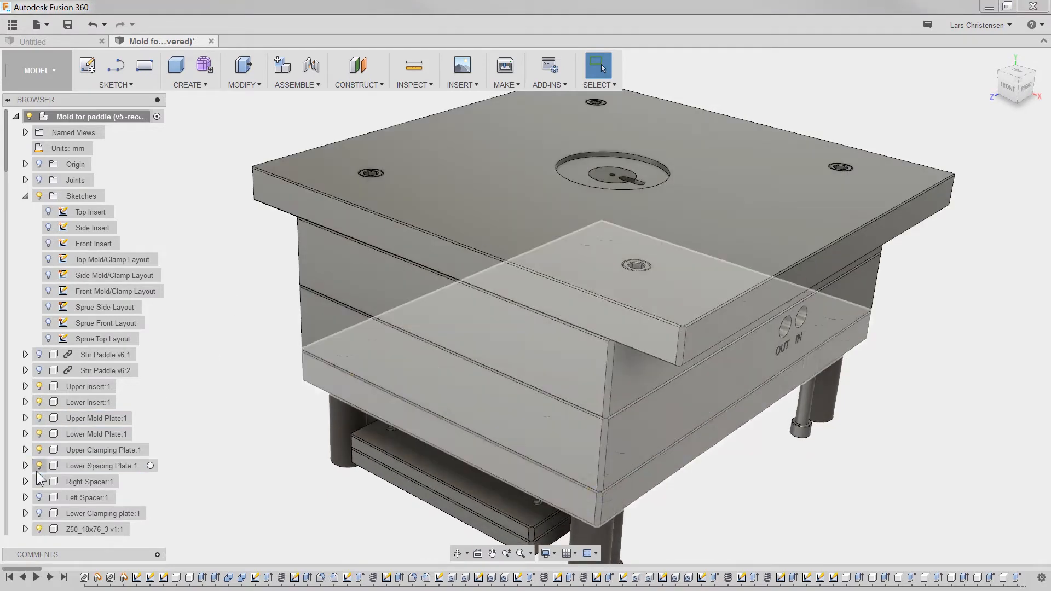
{"action": "left_click", "coordinate": [39, 482]}
{"action": "left_click", "coordinate": [38, 497]}
{"action": "left_click", "coordinate": [39, 514]}
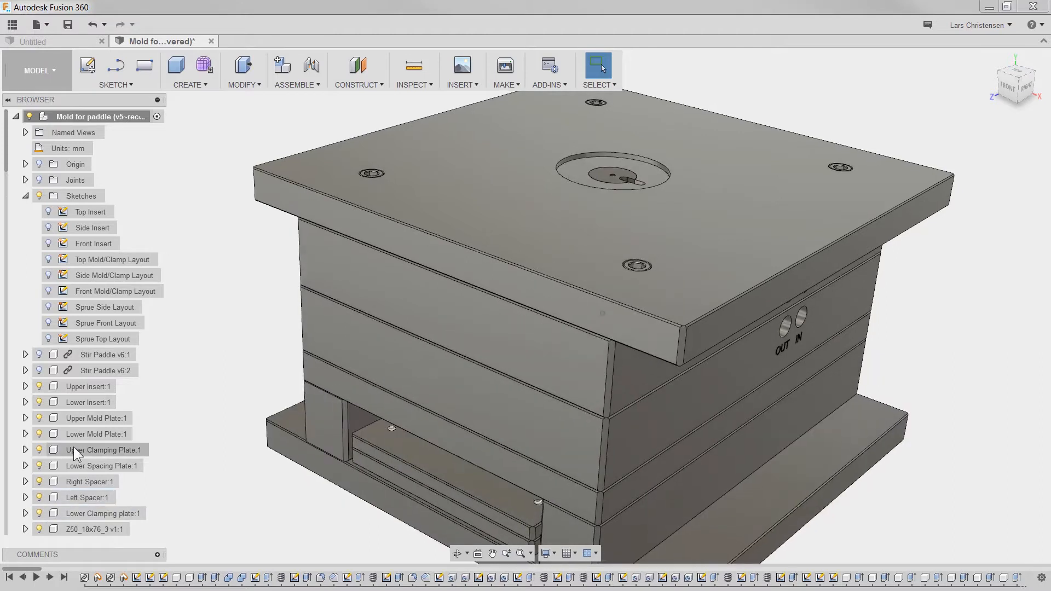
Show the K100_90x15_3 component and the four Z00_56x22x75_2 components, and collapse the Sketches folder.
{"action": "scroll", "coordinate": [73, 465], "scroll_direction": "down", "scroll_amount": 2}
{"action": "scroll", "coordinate": [77, 477], "scroll_direction": "down", "scroll_amount": 3}
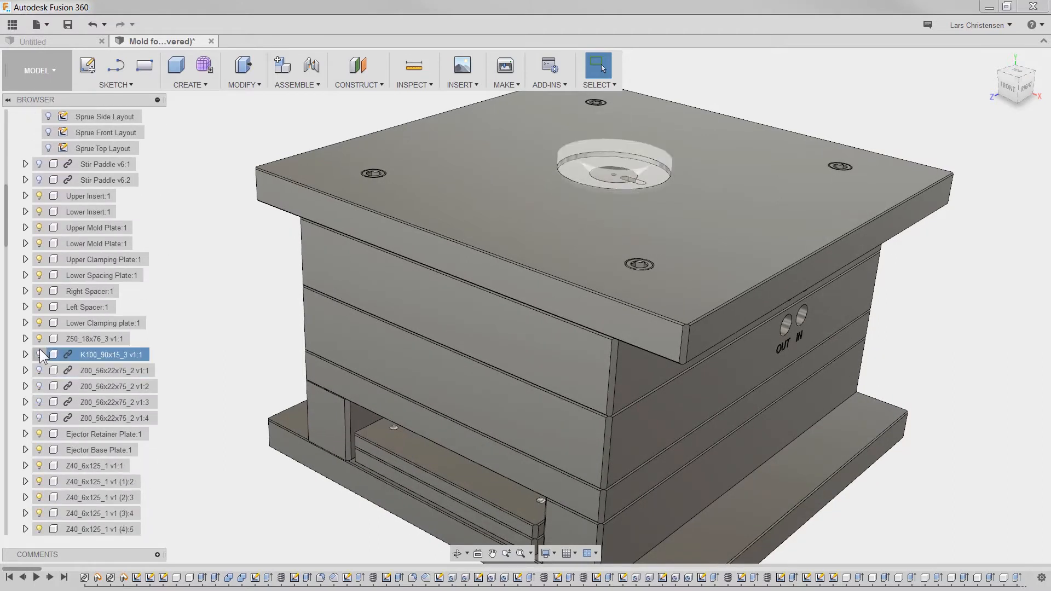
{"action": "left_click", "coordinate": [84, 355]}
{"action": "left_click", "coordinate": [94, 418], "text": "shift"}
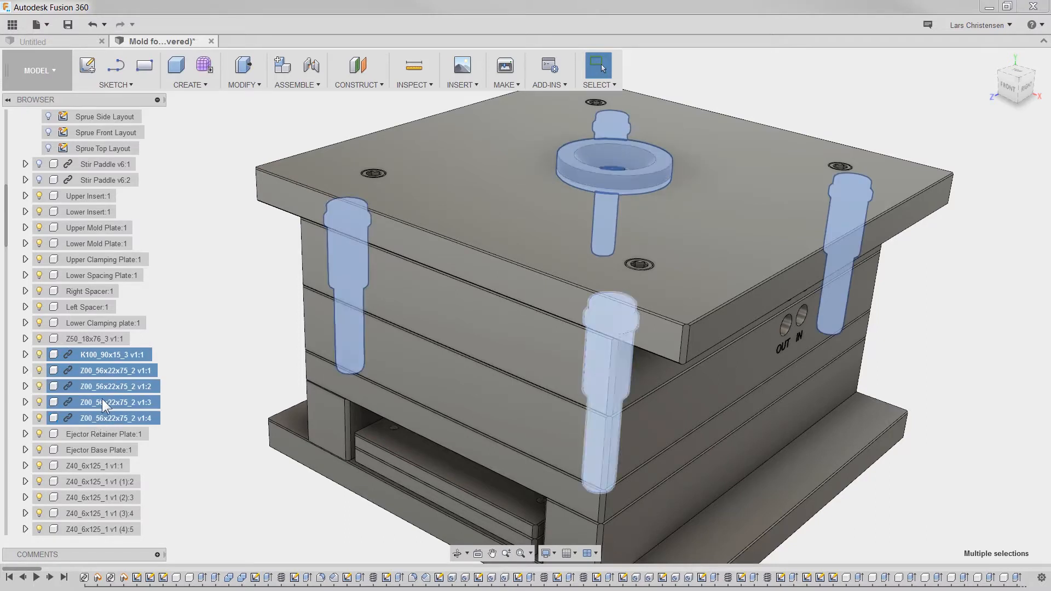
{"action": "scroll", "coordinate": [104, 449], "scroll_direction": "down", "scroll_amount": 5}
{"action": "scroll", "coordinate": [82, 498], "scroll_direction": "down", "scroll_amount": 10}
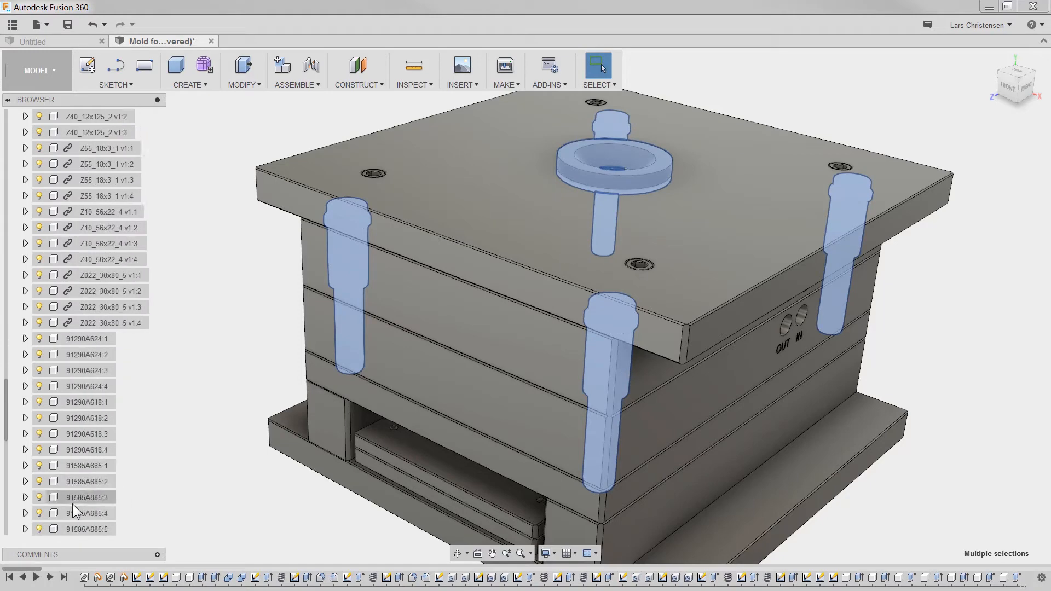
{"action": "scroll", "coordinate": [57, 432], "scroll_direction": "up", "scroll_amount": 6}
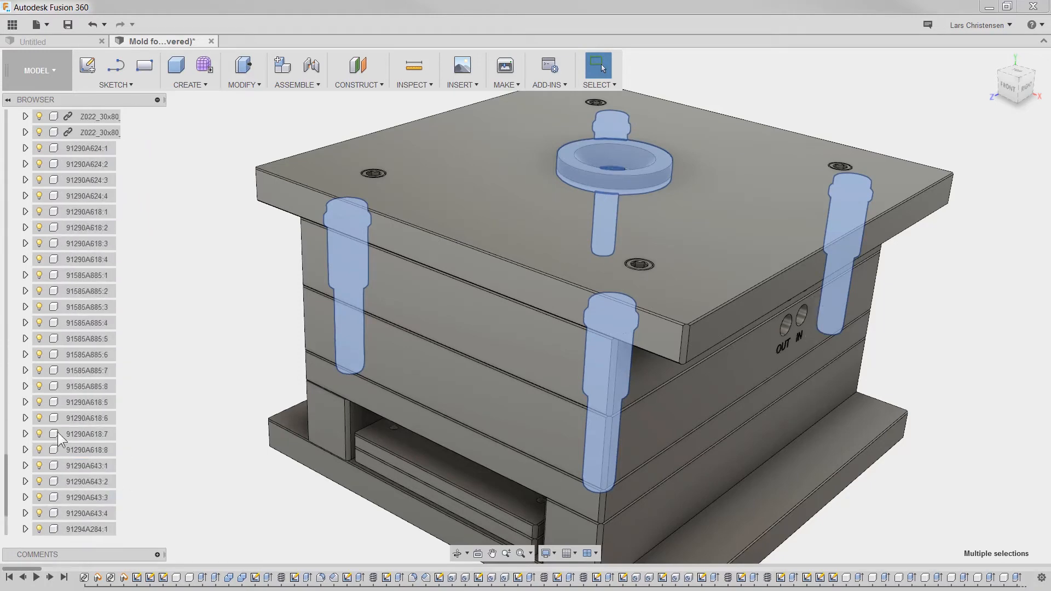
{"action": "left_click", "coordinate": [228, 451]}
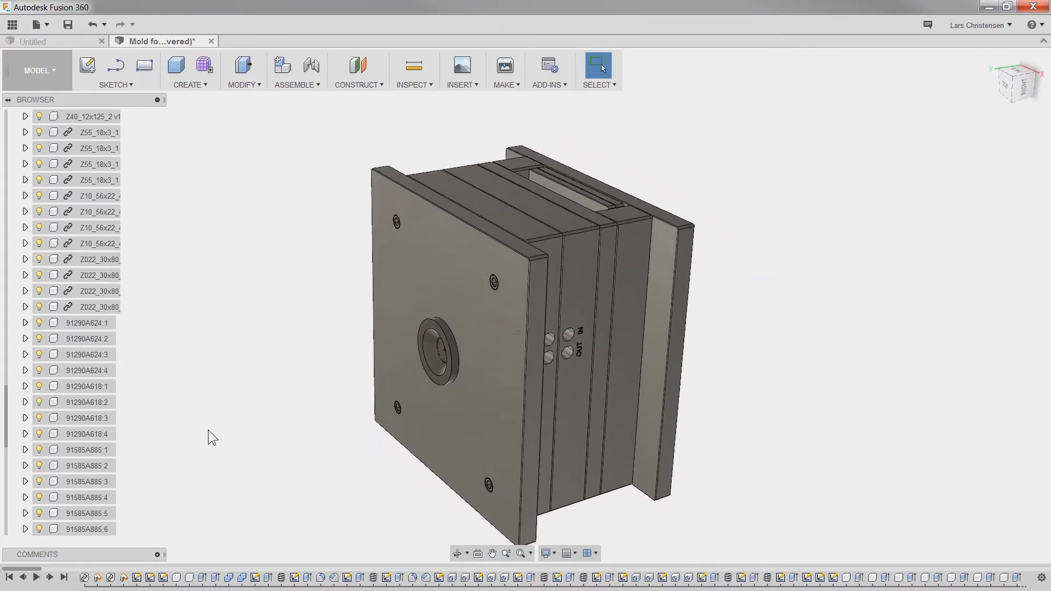
{"action": "left_click_drag", "start_coordinate": [8, 432], "coordinate": [21, 153]}
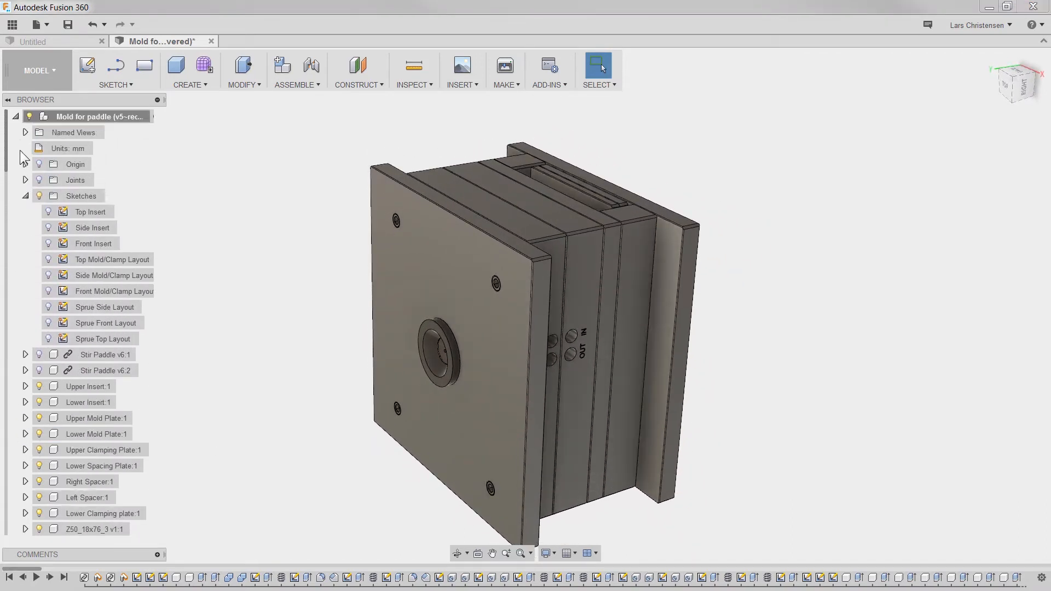
{"action": "left_click", "coordinate": [26, 195]}
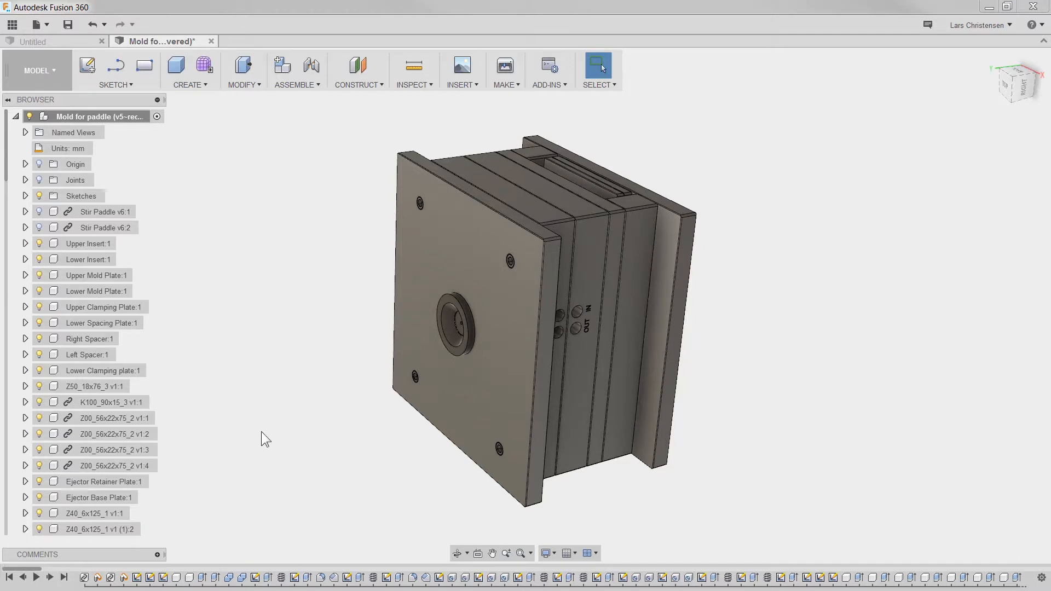
{"action": "left_click", "coordinate": [82, 386]}
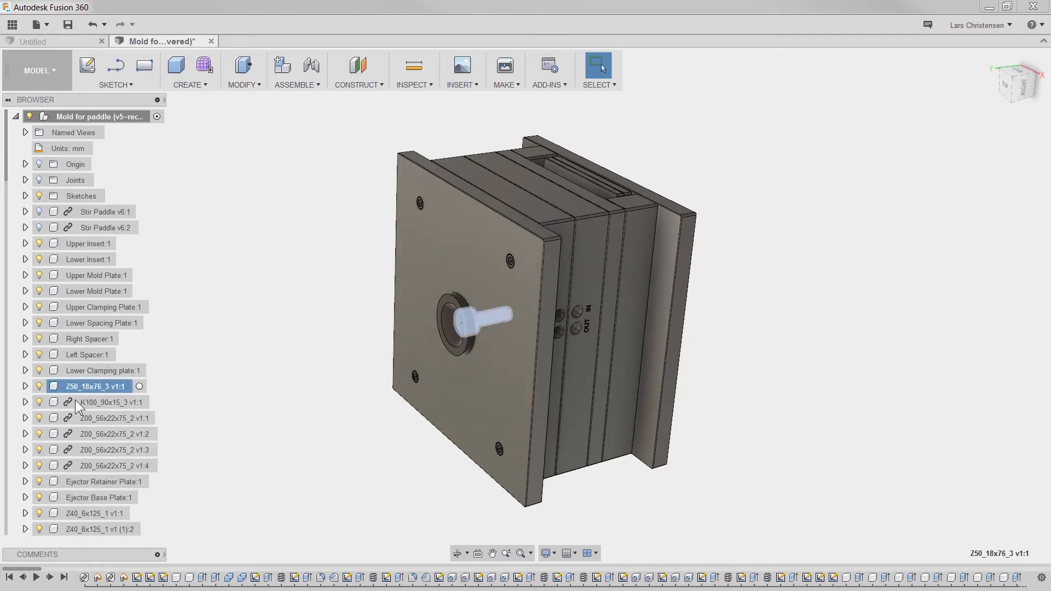
{"action": "left_click", "coordinate": [89, 465], "text": "shift"}
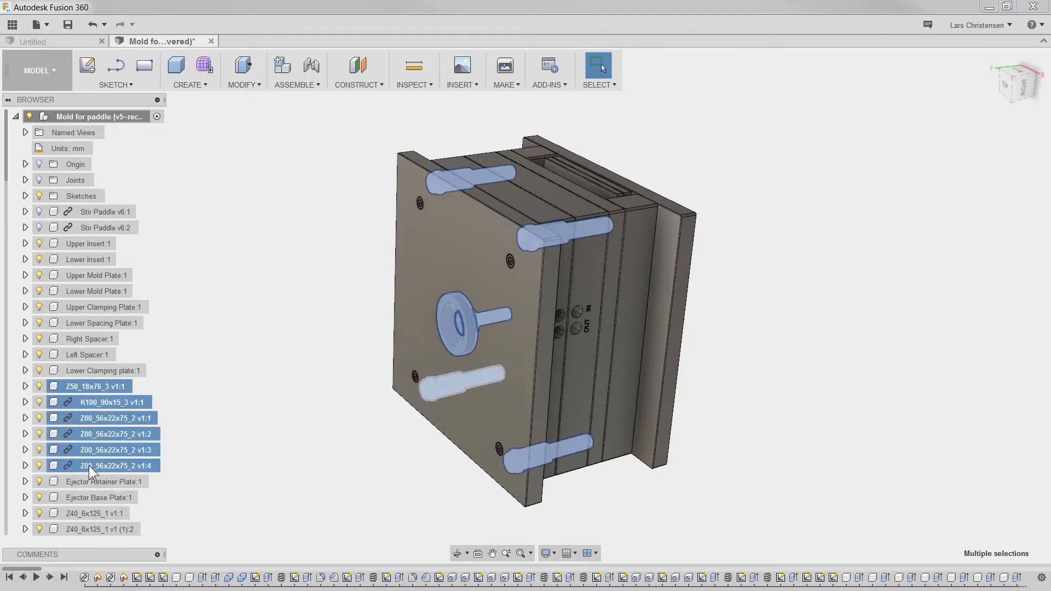
{"action": "scroll", "coordinate": [99, 490], "scroll_direction": "down", "scroll_amount": 1}
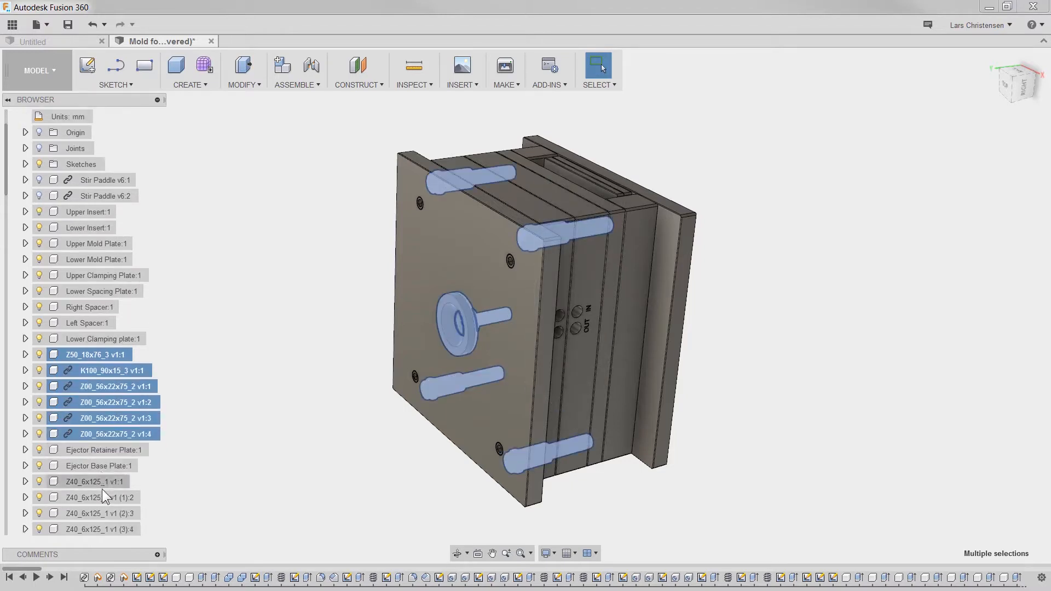
{"action": "scroll", "coordinate": [102, 488], "scroll_direction": "down", "scroll_amount": 1}
{"action": "left_click", "coordinate": [96, 446]}
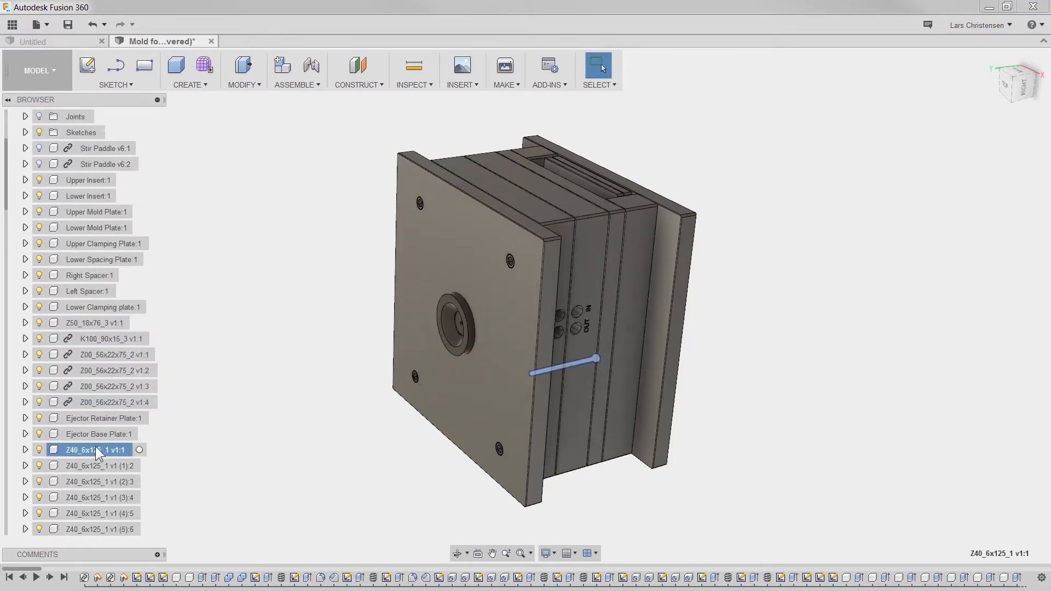
{"action": "left_click", "coordinate": [83, 340]}
{"action": "left_click", "coordinate": [91, 398], "text": "shift"}
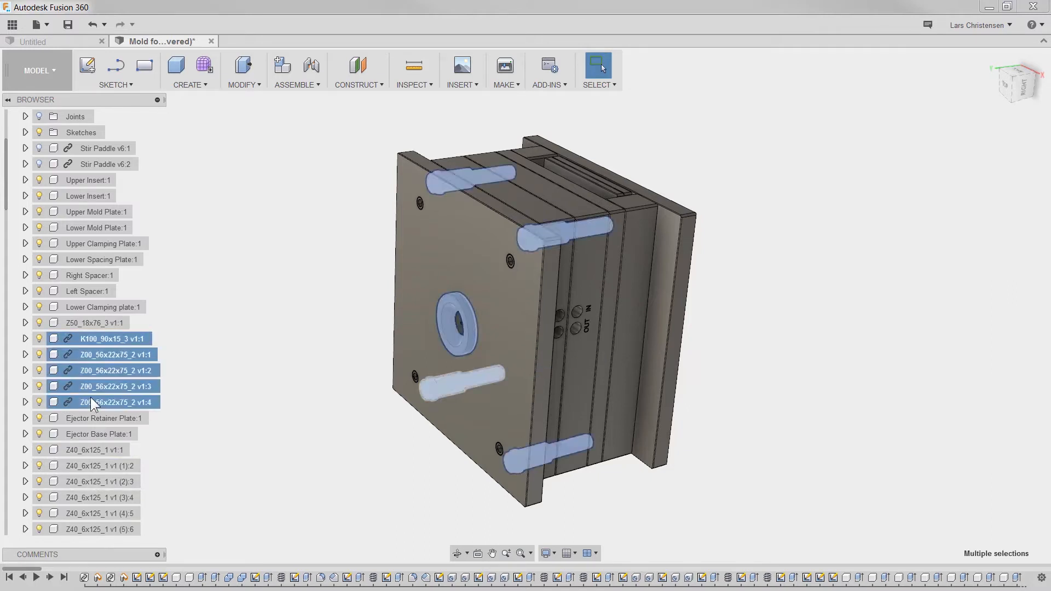
Select all hardware components in the browser from Z40_6x125_1 v1:1 through 91294A284:4.
{"action": "left_click", "coordinate": [98, 452]}
{"action": "scroll", "coordinate": [97, 451], "scroll_direction": "down", "scroll_amount": 2}
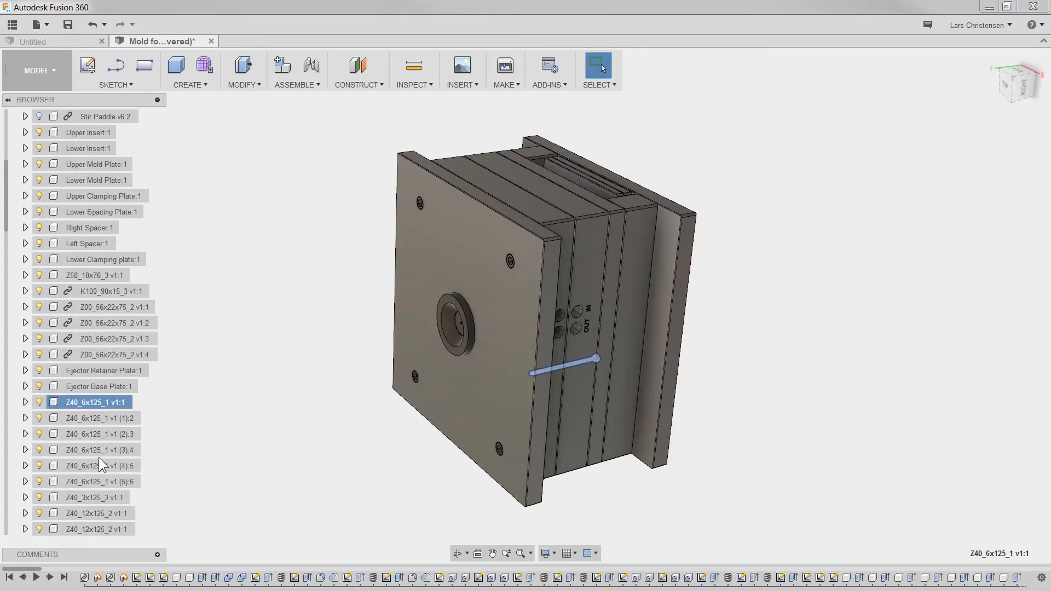
{"action": "scroll", "coordinate": [99, 459], "scroll_direction": "down", "scroll_amount": 10}
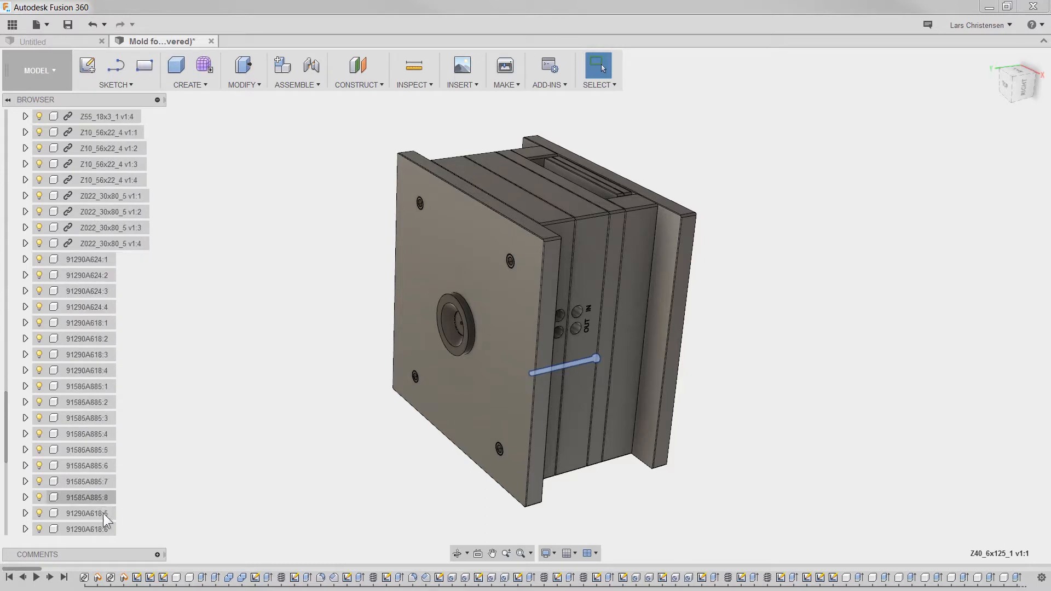
{"action": "scroll", "coordinate": [103, 513], "scroll_direction": "down", "scroll_amount": 3}
{"action": "left_click", "coordinate": [76, 526], "text": "shift"}
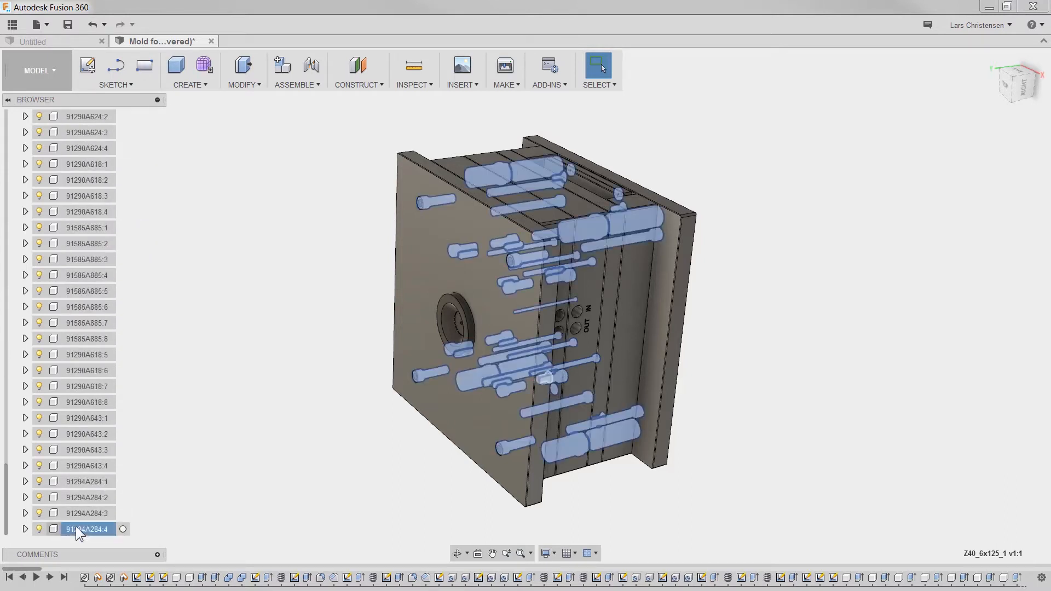
Add the K100_90x15_3 component and the four Z00_56x22x75_2 components to the hardware selection.
{"action": "scroll", "coordinate": [96, 526], "scroll_direction": "up", "scroll_amount": 8}
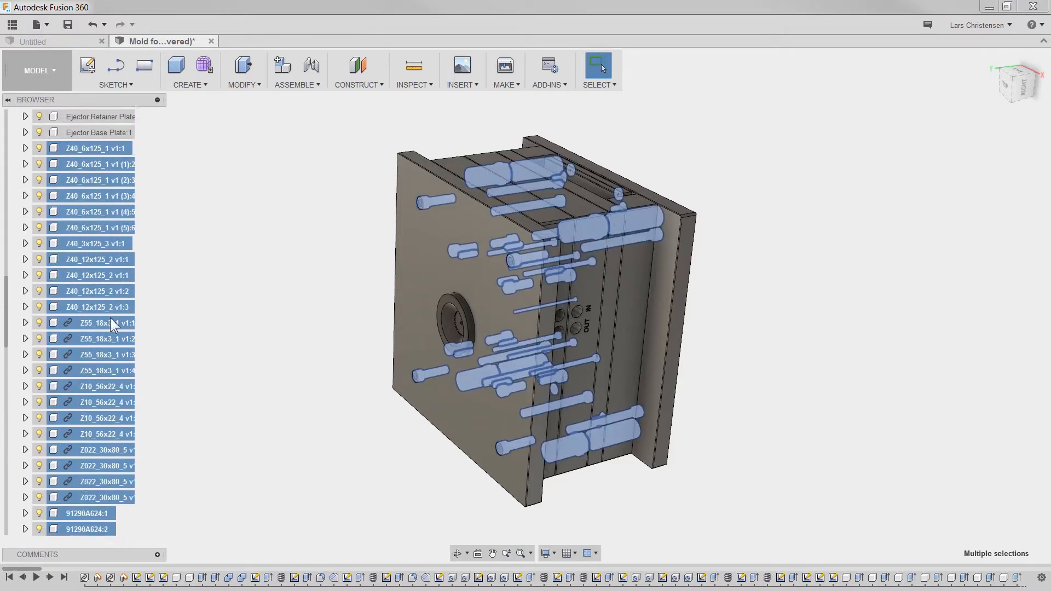
{"action": "scroll", "coordinate": [112, 323], "scroll_direction": "up", "scroll_amount": 3}
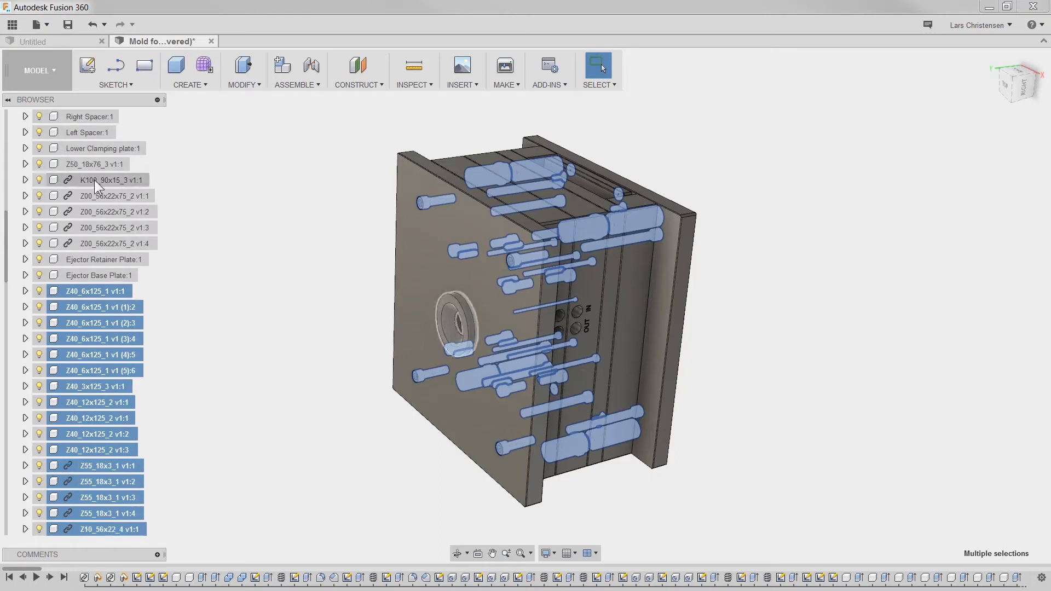
{"action": "left_click", "coordinate": [95, 181], "text": "ctrl"}
{"action": "left_click", "coordinate": [112, 196], "text": "ctrl"}
{"action": "left_click", "coordinate": [116, 211], "text": "ctrl"}
{"action": "left_click", "coordinate": [117, 227], "text": "ctrl"}
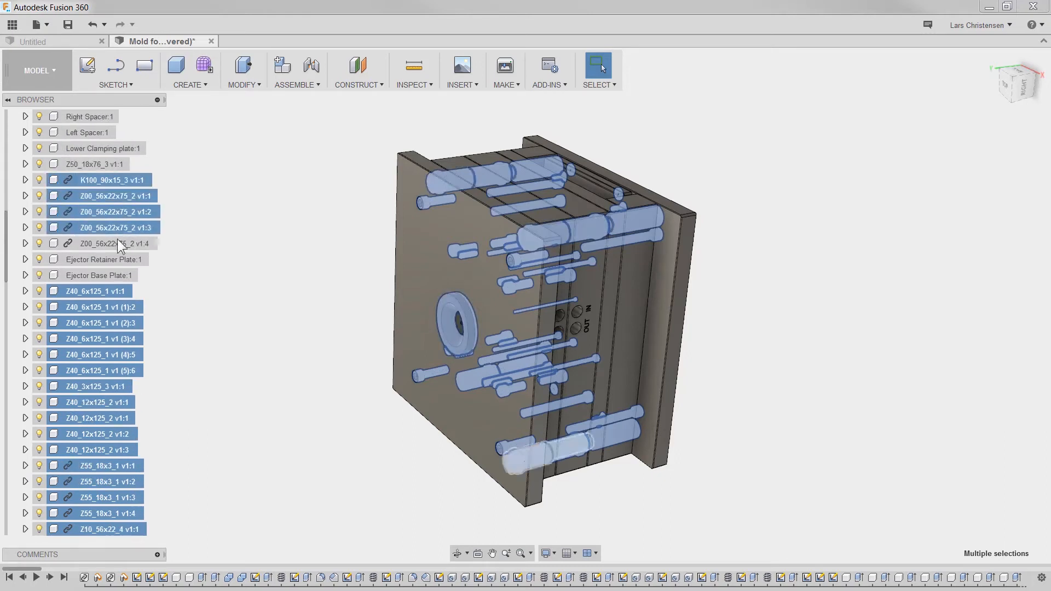
{"action": "left_click", "coordinate": [117, 244], "text": "ctrl"}
Create a selection set from the selected hardware, clear the selection and expand the Selection Sets folder.
{"action": "right_click", "coordinate": [118, 241]}
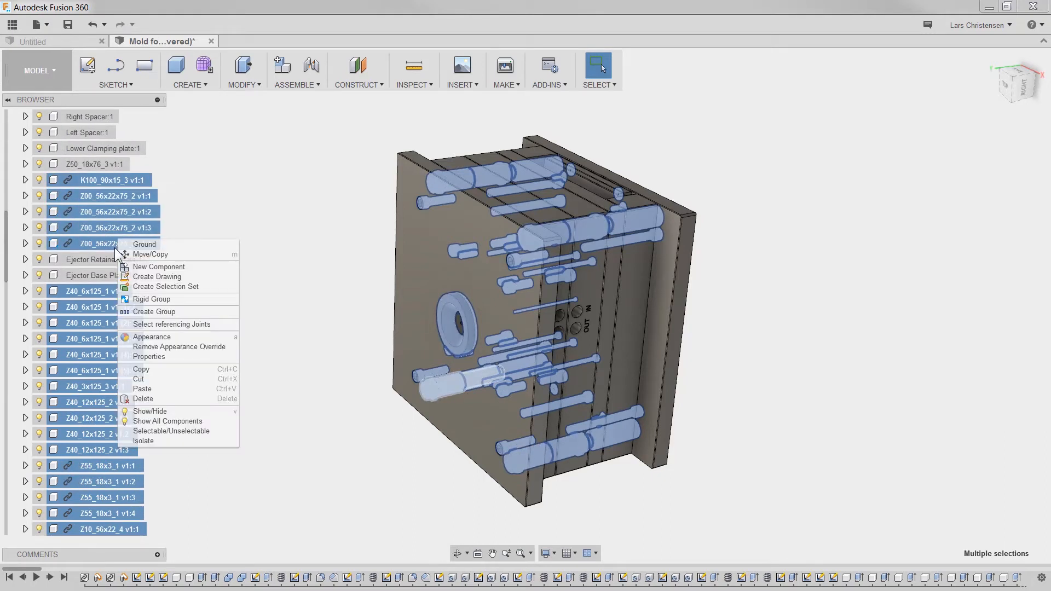
{"action": "left_click", "coordinate": [181, 287]}
{"action": "scroll", "coordinate": [152, 324], "scroll_direction": "up", "scroll_amount": 5}
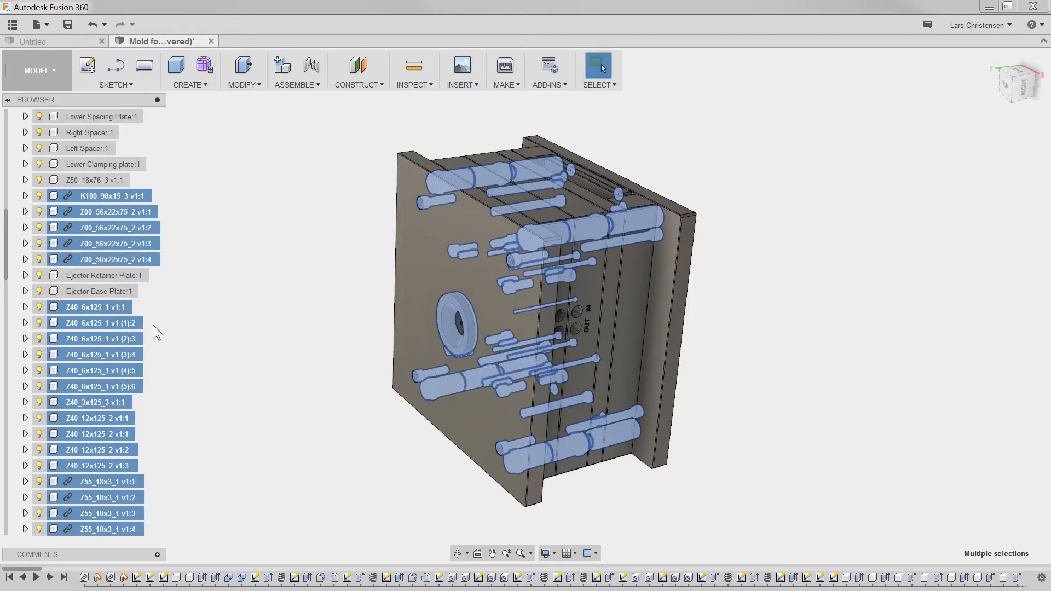
{"action": "scroll", "coordinate": [106, 346], "scroll_direction": "up", "scroll_amount": 1}
{"action": "left_click", "coordinate": [202, 198]}
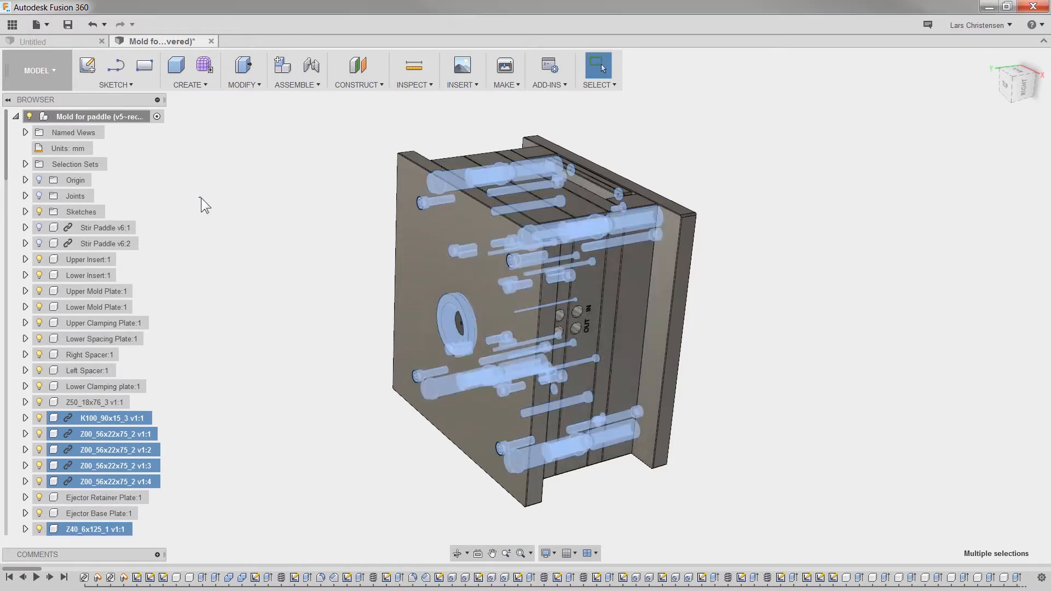
{"action": "left_click", "coordinate": [25, 164]}
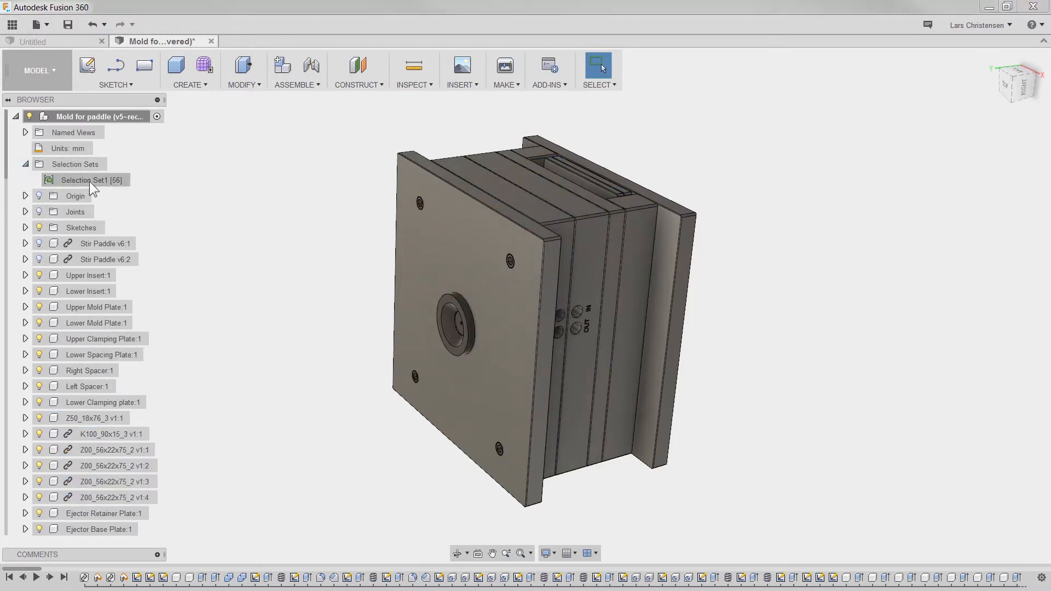
Hide all hardware components through Selection Set1 and show them again.
{"action": "left_click", "coordinate": [137, 181]}
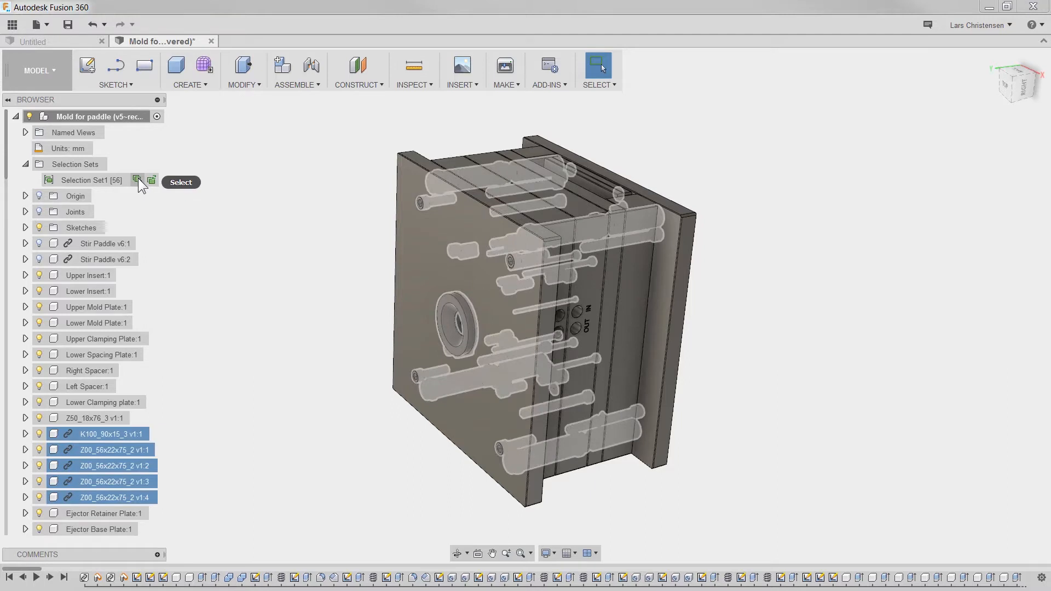
{"action": "left_click", "coordinate": [137, 181]}
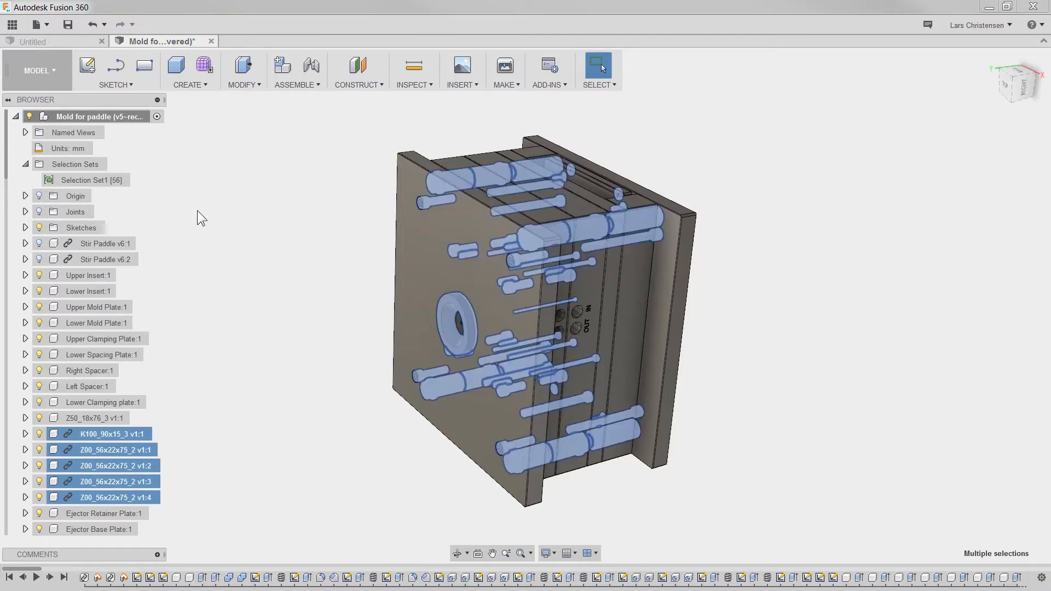
{"action": "key", "text": "v"}
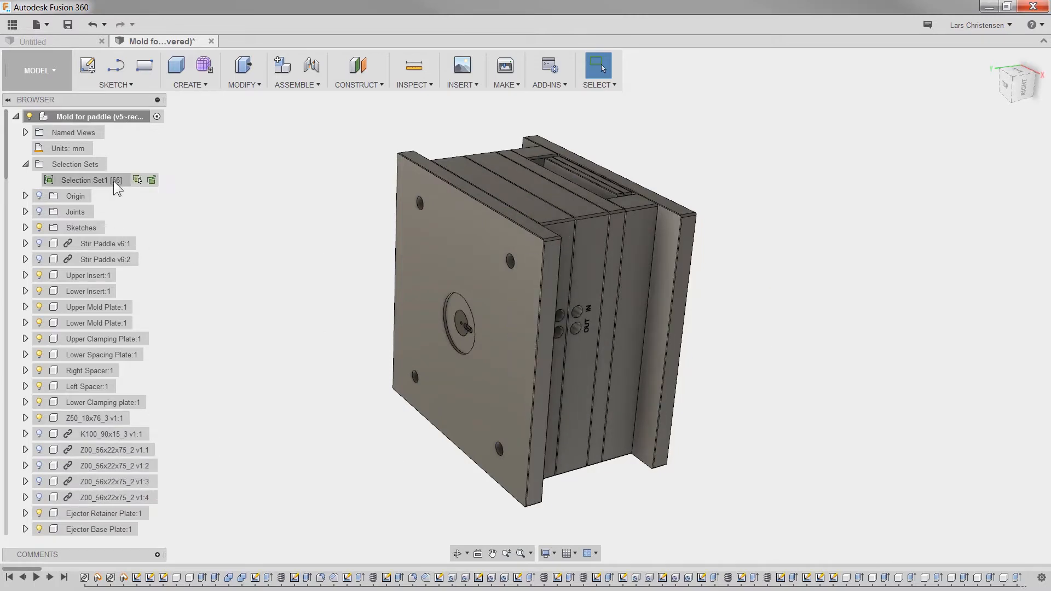
{"action": "left_click", "coordinate": [138, 181]}
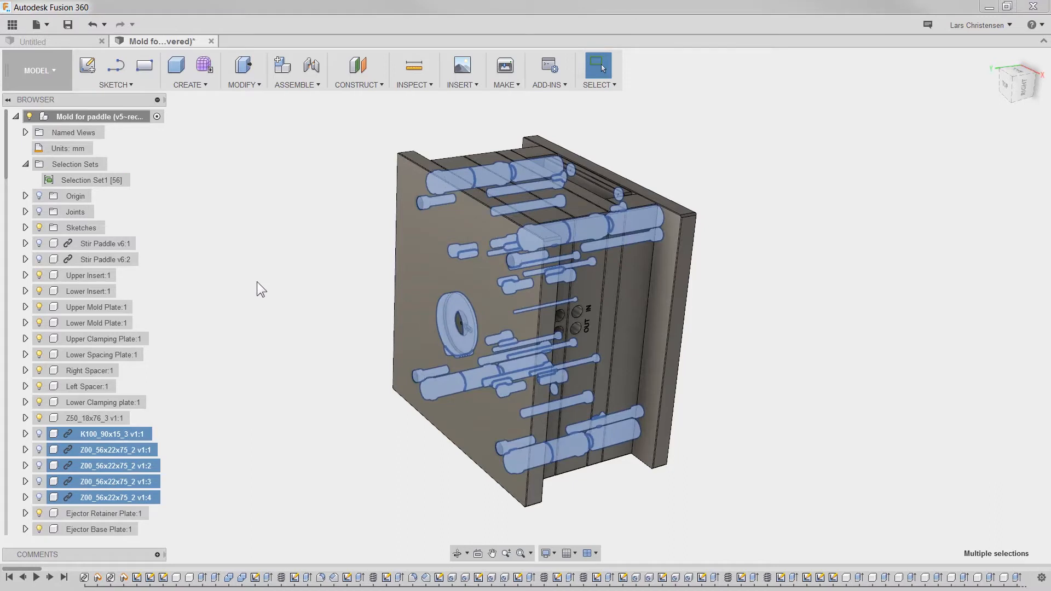
{"action": "left_click", "coordinate": [245, 324]}
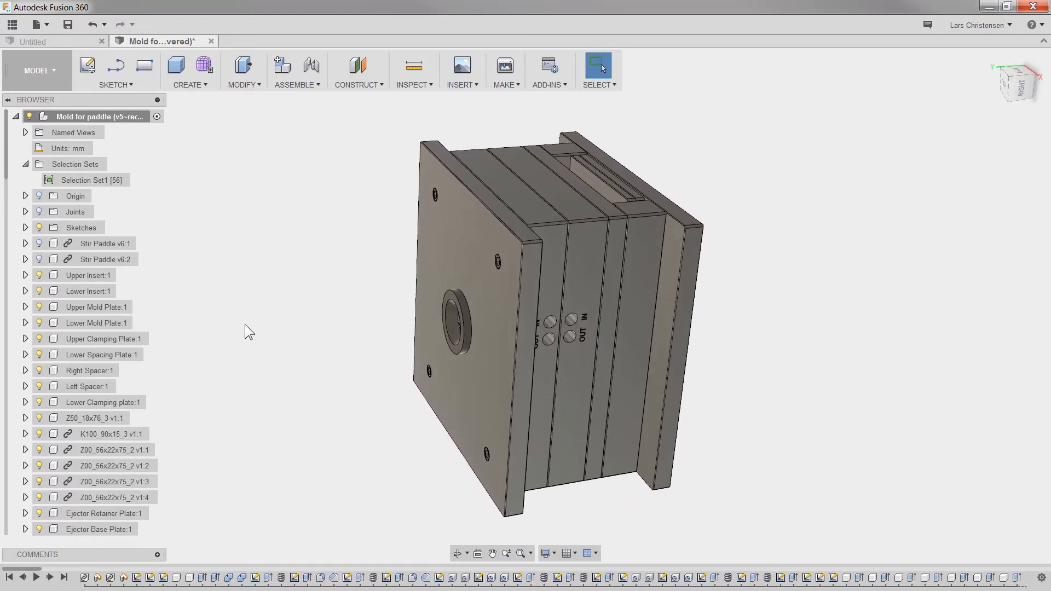
Create a selection set containing the Upper Insert, Upper Mold Plate and Upper Clamping Plate.
{"action": "left_click", "coordinate": [90, 273]}
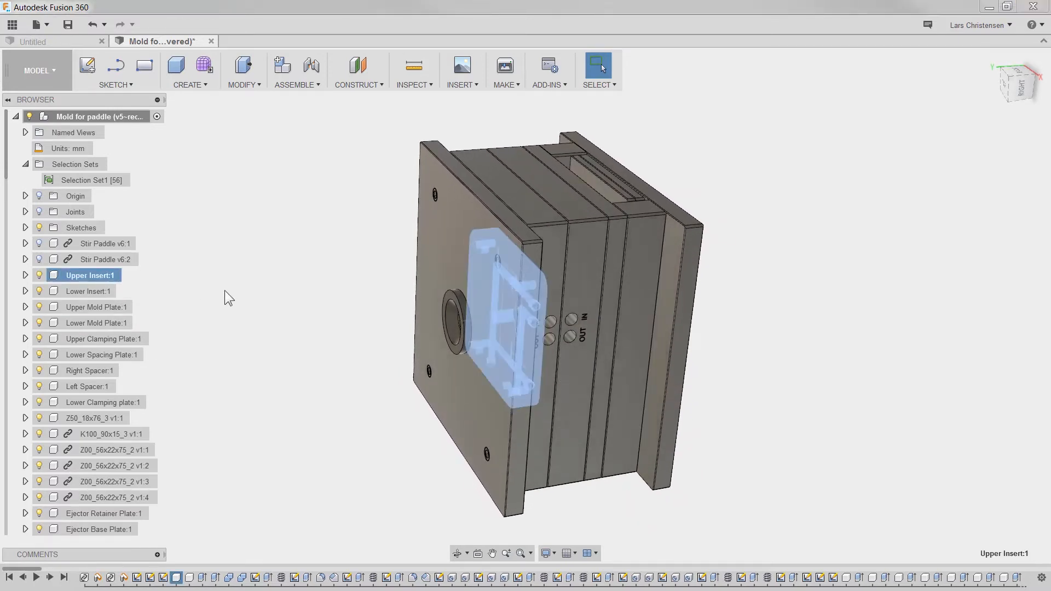
{"action": "left_click", "coordinate": [90, 307], "text": "ctrl"}
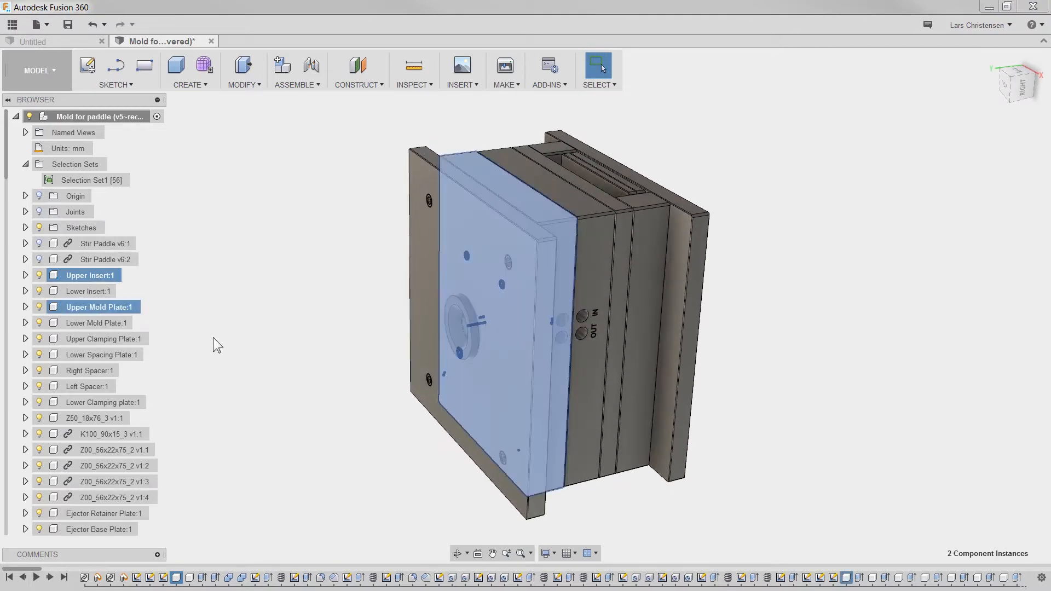
{"action": "left_click", "coordinate": [90, 339], "text": "ctrl"}
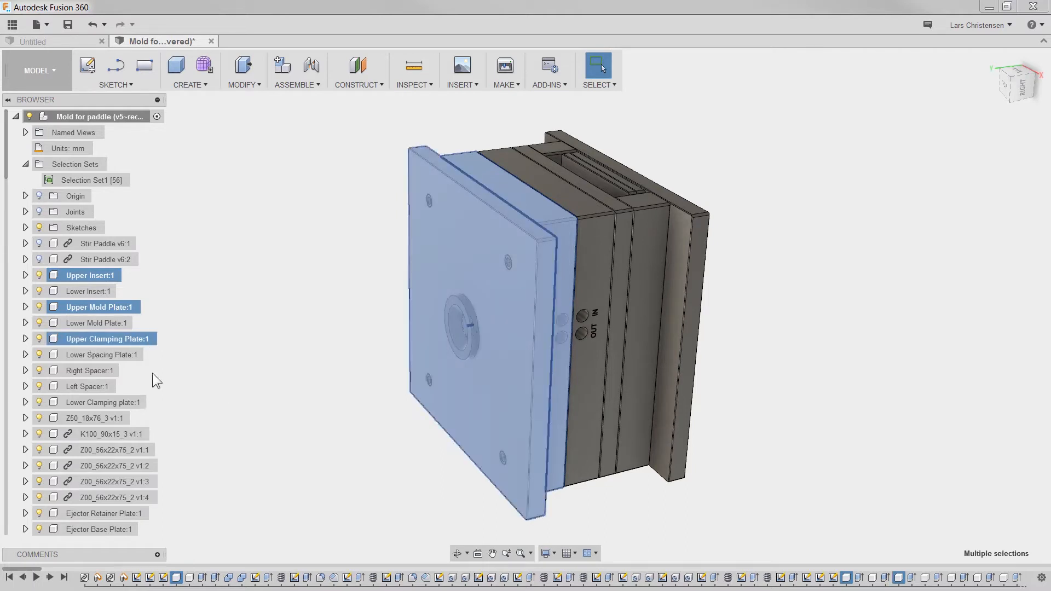
{"action": "right_click", "coordinate": [103, 338]}
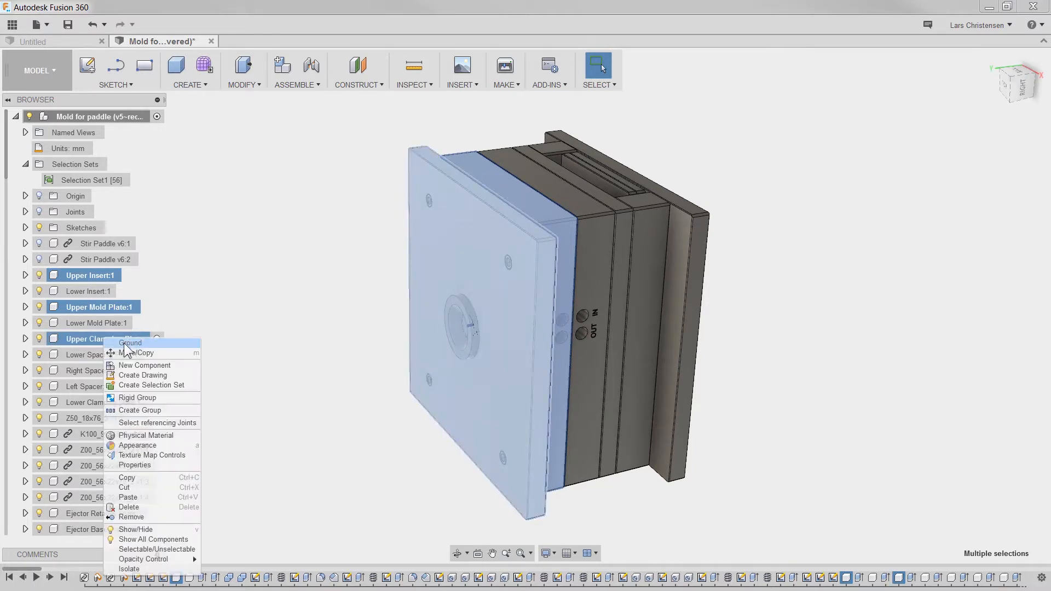
{"action": "left_click", "coordinate": [146, 384]}
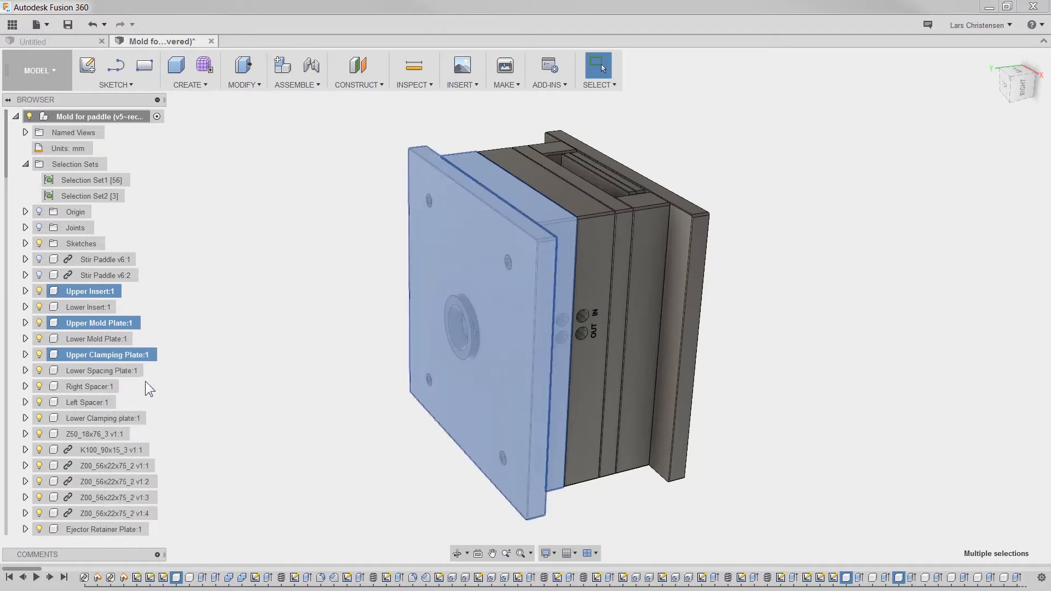
Rename Selection Set2, which holds the three upper mold components, as Upper Section.
{"action": "mouse_move", "coordinate": [96, 195]}
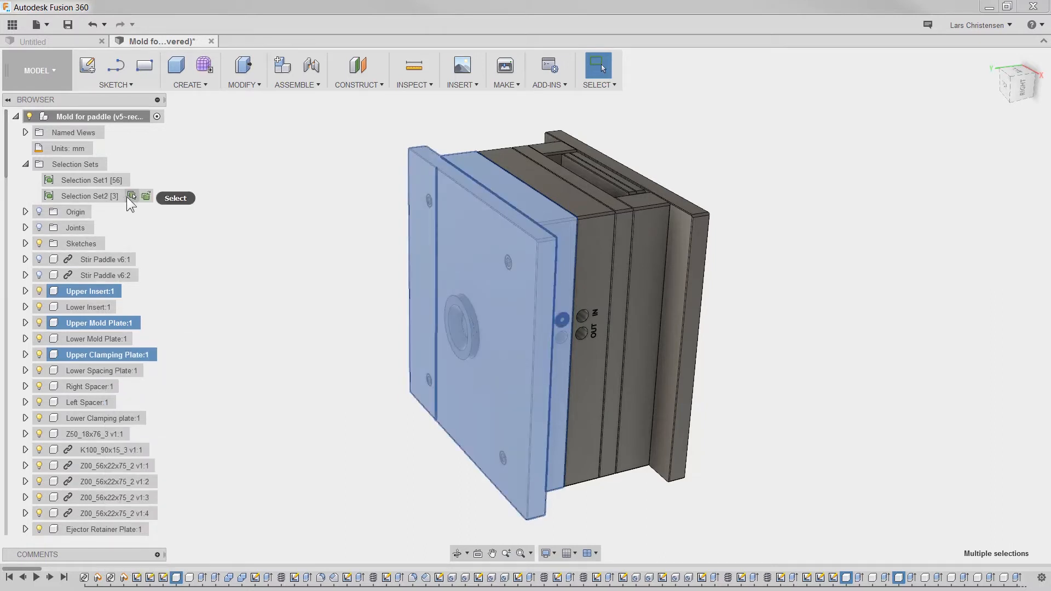
{"action": "left_click", "coordinate": [130, 196]}
{"action": "left_click", "coordinate": [100, 199]}
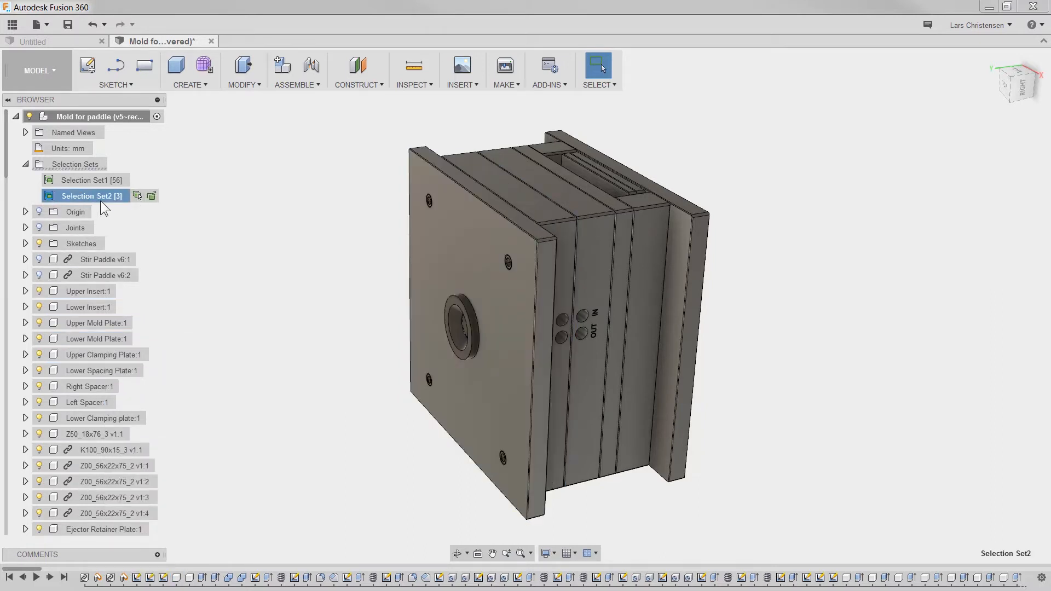
{"action": "double_click", "coordinate": [101, 198]}
{"action": "type", "text": "Upper Section"}
{"action": "key", "text": "Return"}
Rename Selection Set1, which holds the standard components, as Hardware.
{"action": "left_click", "coordinate": [93, 179]}
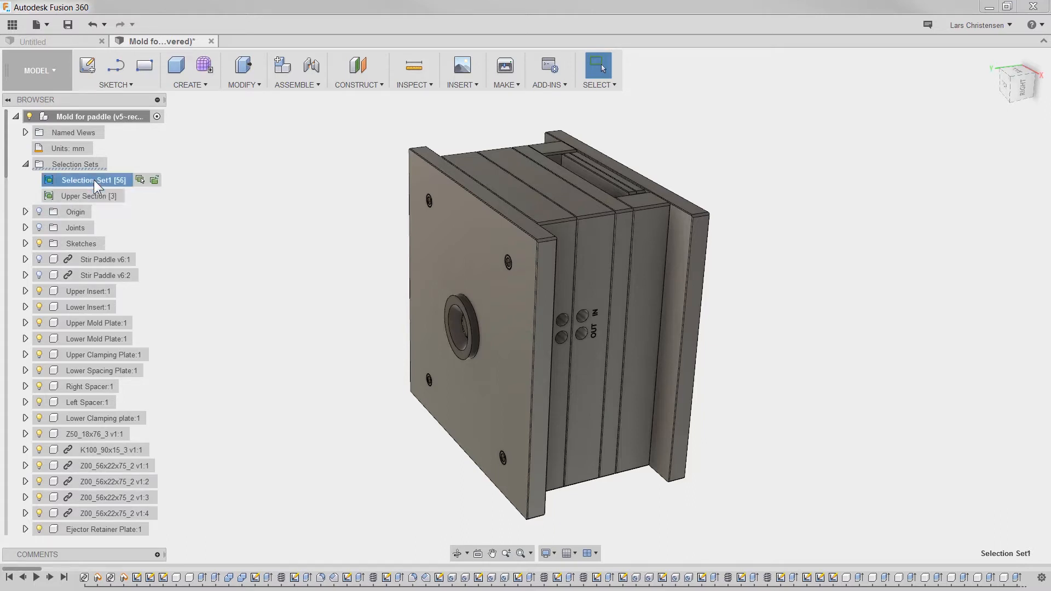
{"action": "double_click", "coordinate": [93, 180]}
{"action": "key", "text": "Return"}
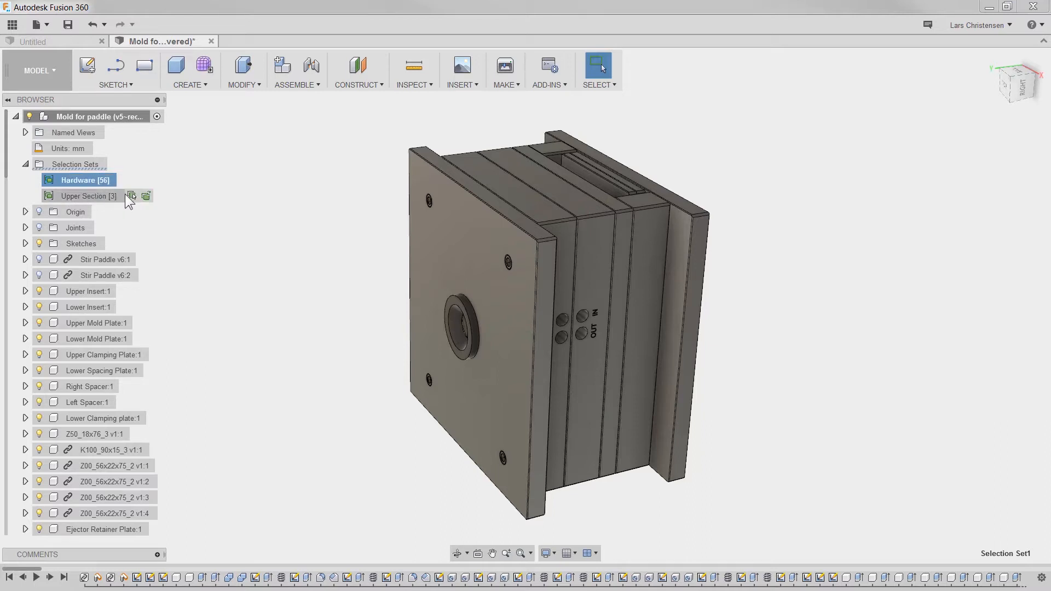
Use the selection sets to hide the Upper Section components and the Hardware components.
{"action": "left_click", "coordinate": [131, 195]}
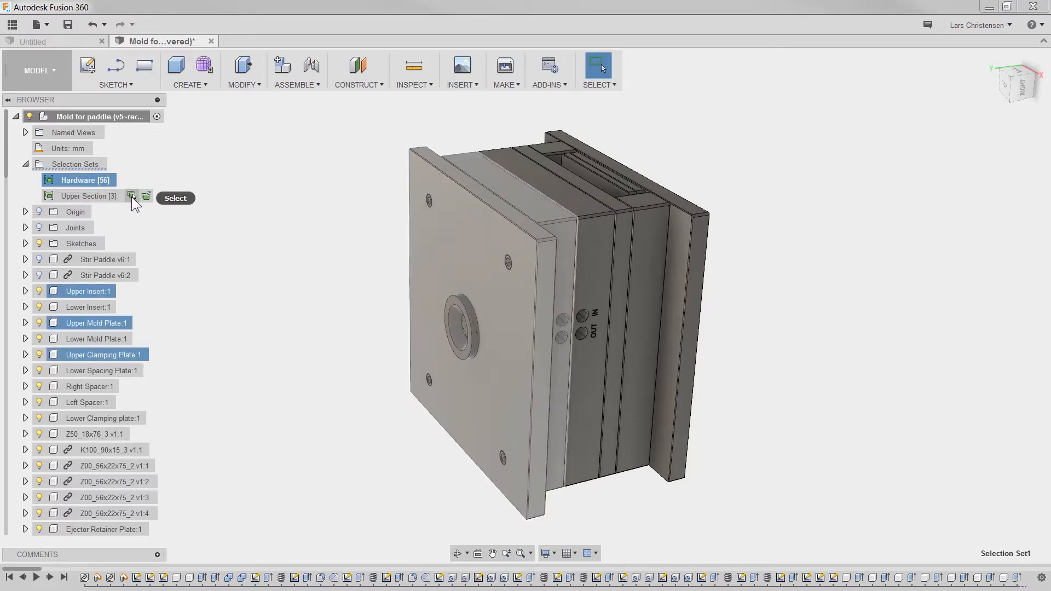
{"action": "left_click", "coordinate": [131, 196]}
{"action": "key", "text": "v"}
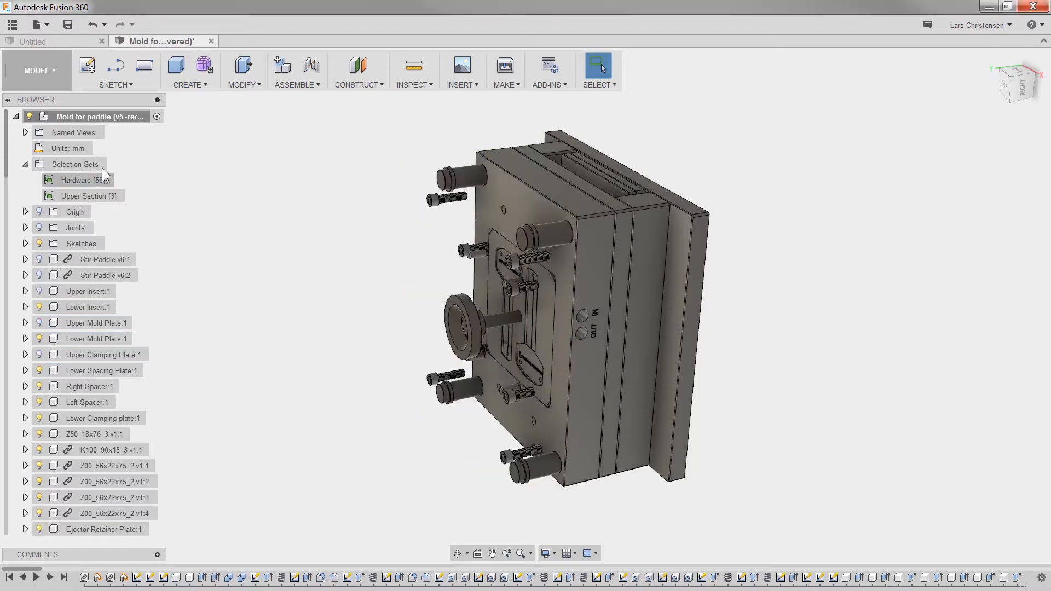
{"action": "left_click", "coordinate": [122, 179]}
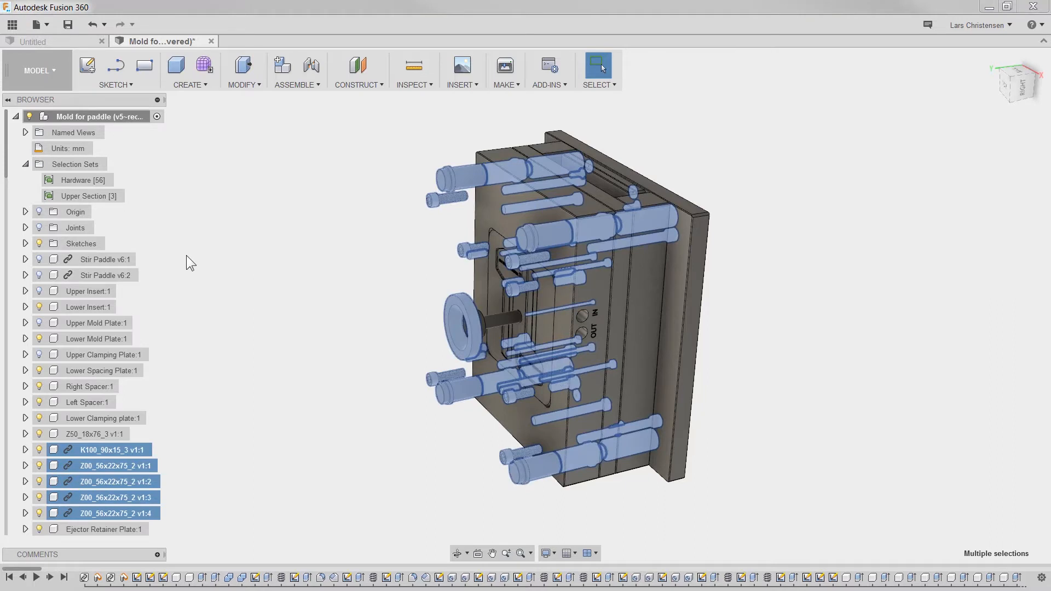
{"action": "key", "text": "v"}
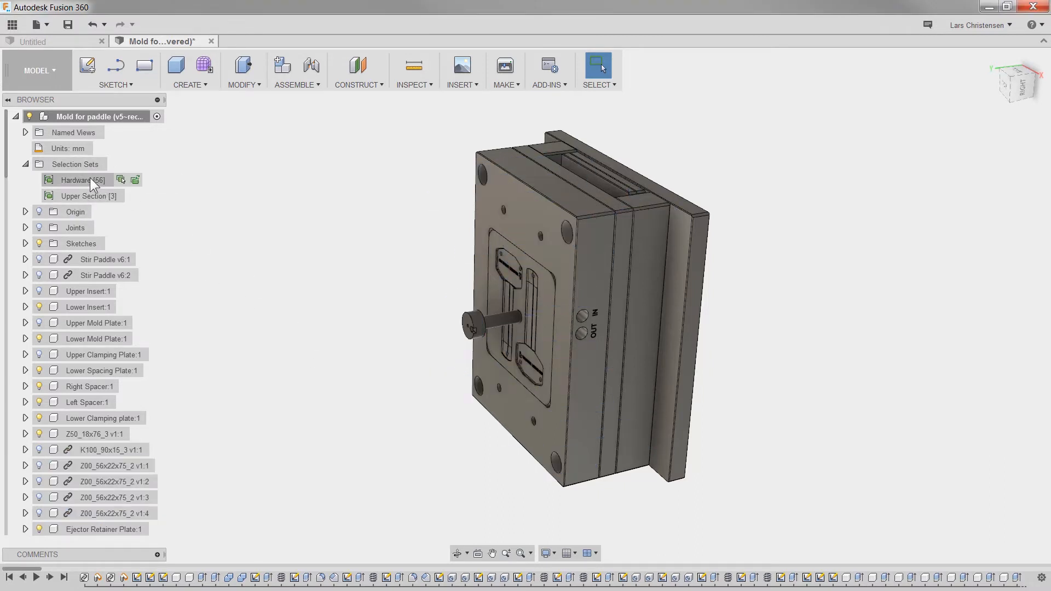
Show the components of the Hardware and Upper Section selection sets again and clear the selection.
{"action": "left_click", "coordinate": [120, 179]}
{"action": "key", "text": "v"}
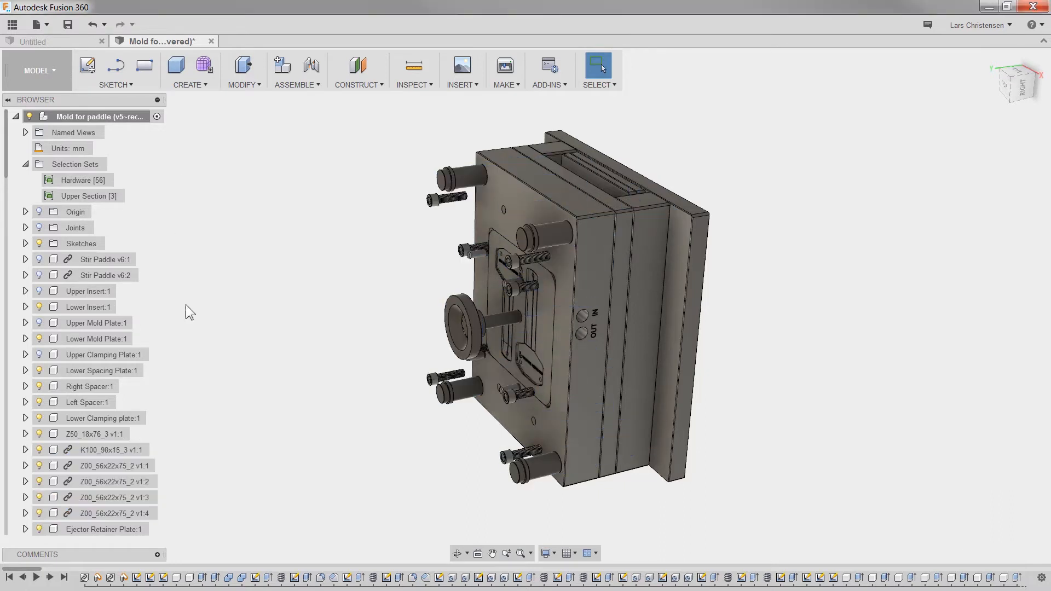
{"action": "left_click", "coordinate": [131, 196]}
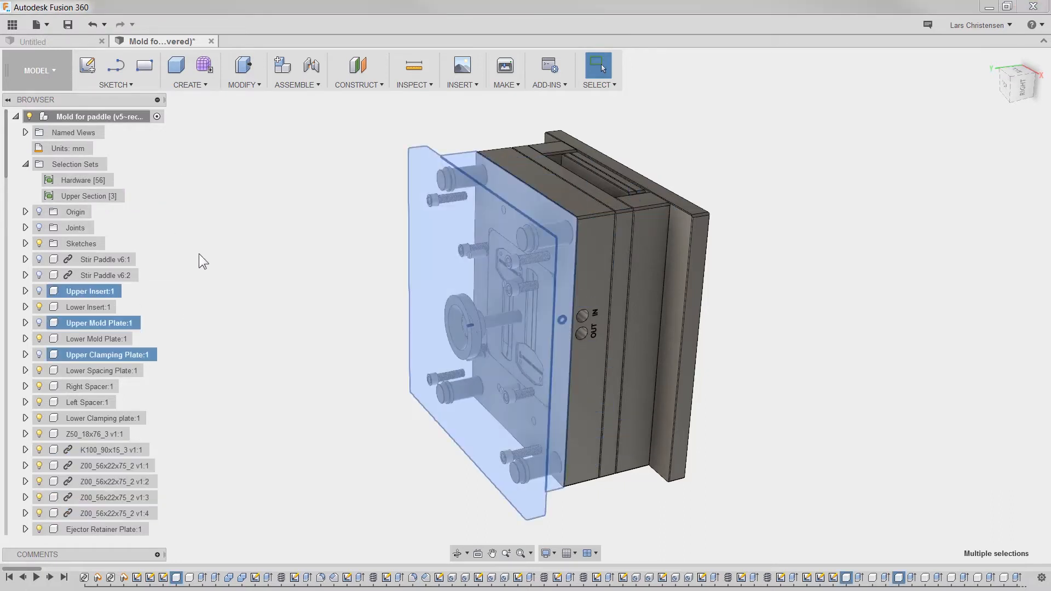
{"action": "key", "text": "v"}
{"action": "left_click", "coordinate": [234, 347]}
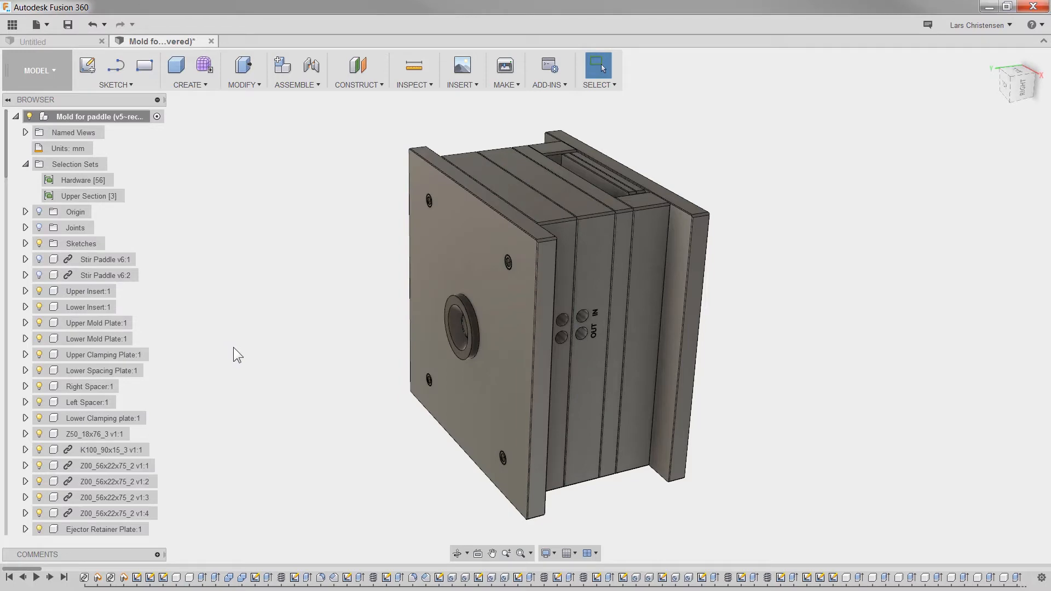
Collapse the Selection Sets folder, and try pulling the lower mold plate out of the assembly before undoing the move.
{"action": "left_click", "coordinate": [26, 163]}
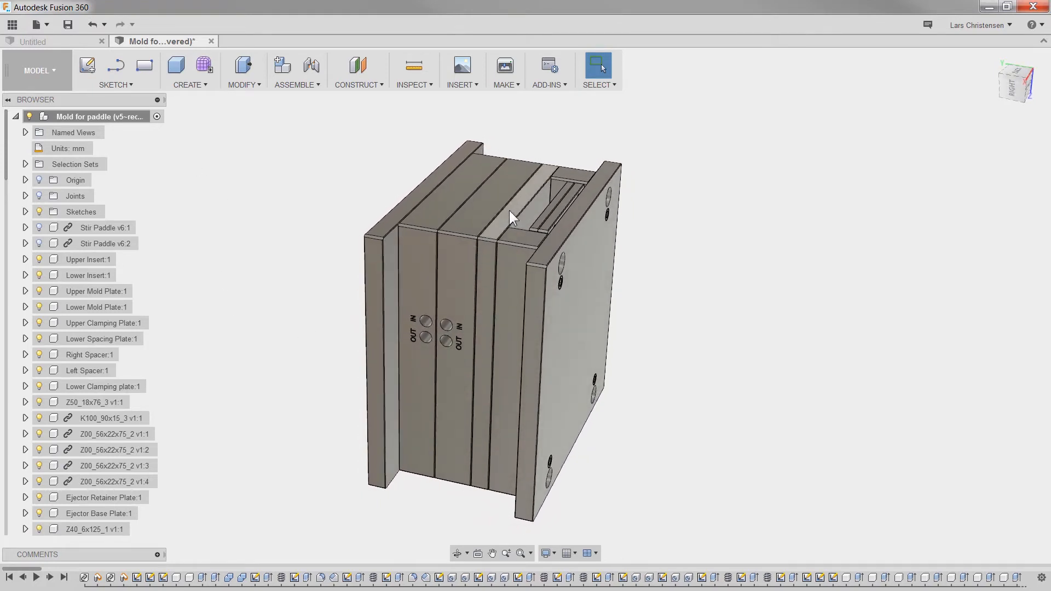
{"action": "left_click_drag", "start_coordinate": [483, 220], "coordinate": [738, 165]}
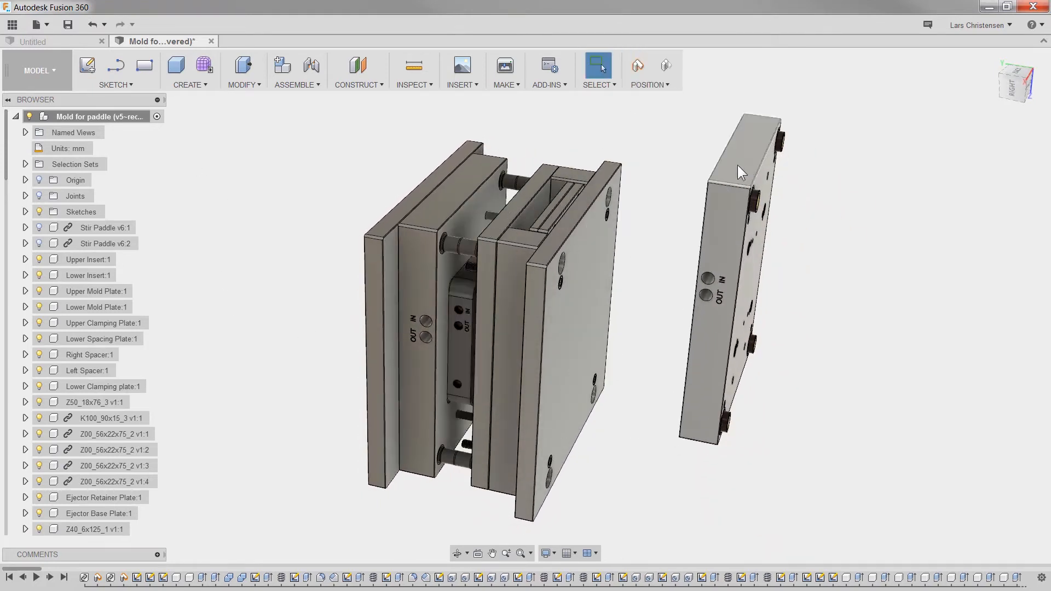
{"action": "key", "text": "ctrl+z"}
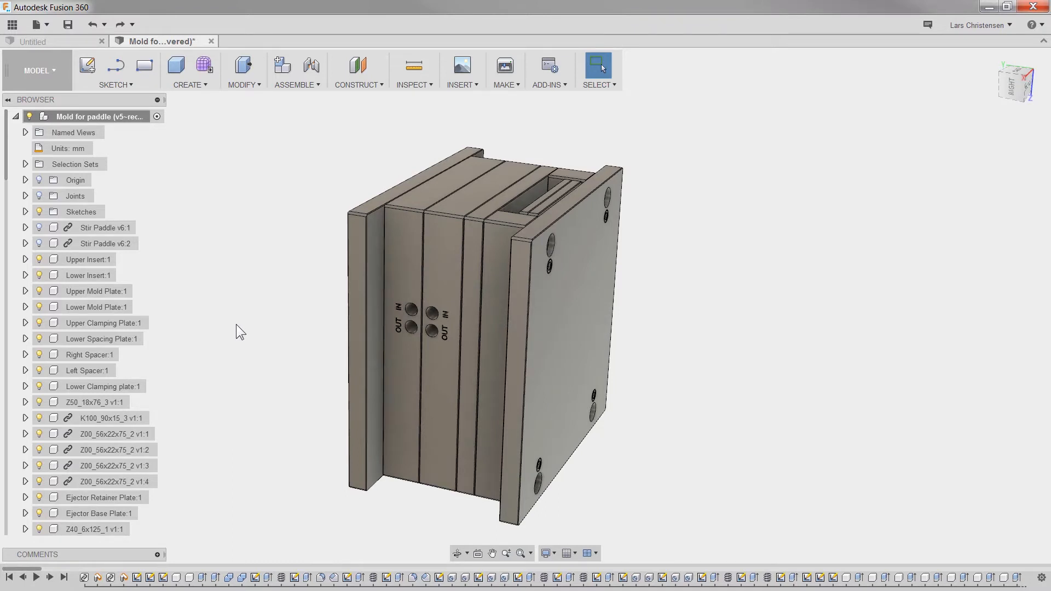
Ground the Lower Mold Plate component so it stays fixed in the assembly.
{"action": "left_click", "coordinate": [466, 203]}
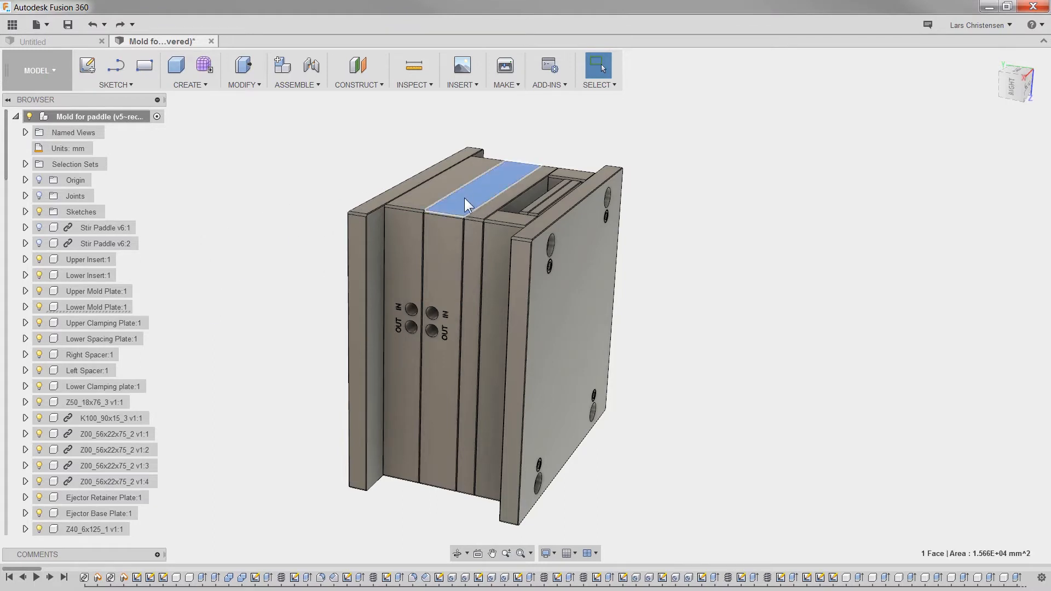
{"action": "right_click", "coordinate": [465, 198]}
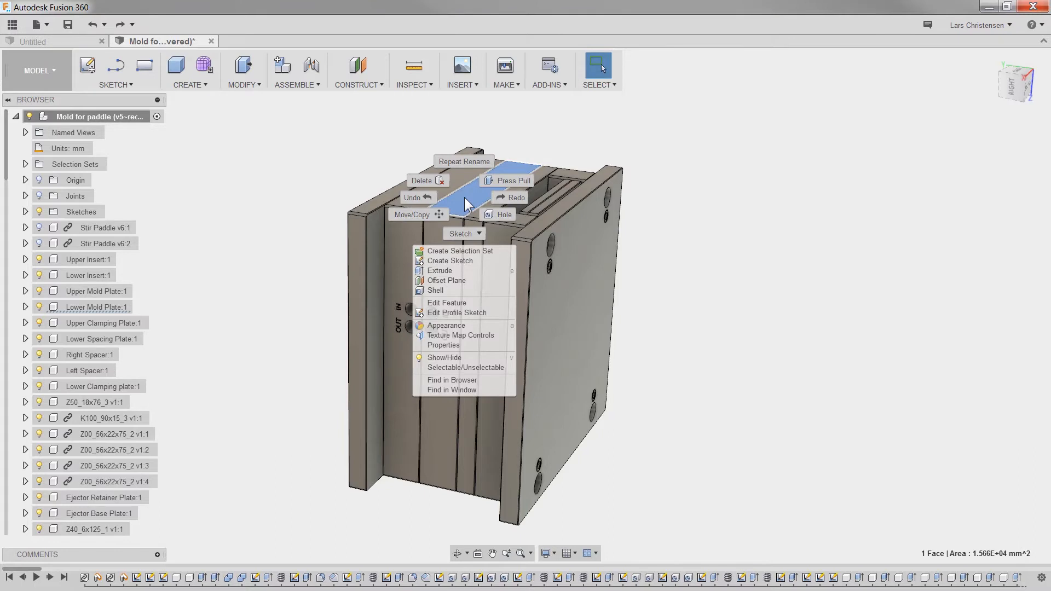
{"action": "left_click", "coordinate": [258, 393]}
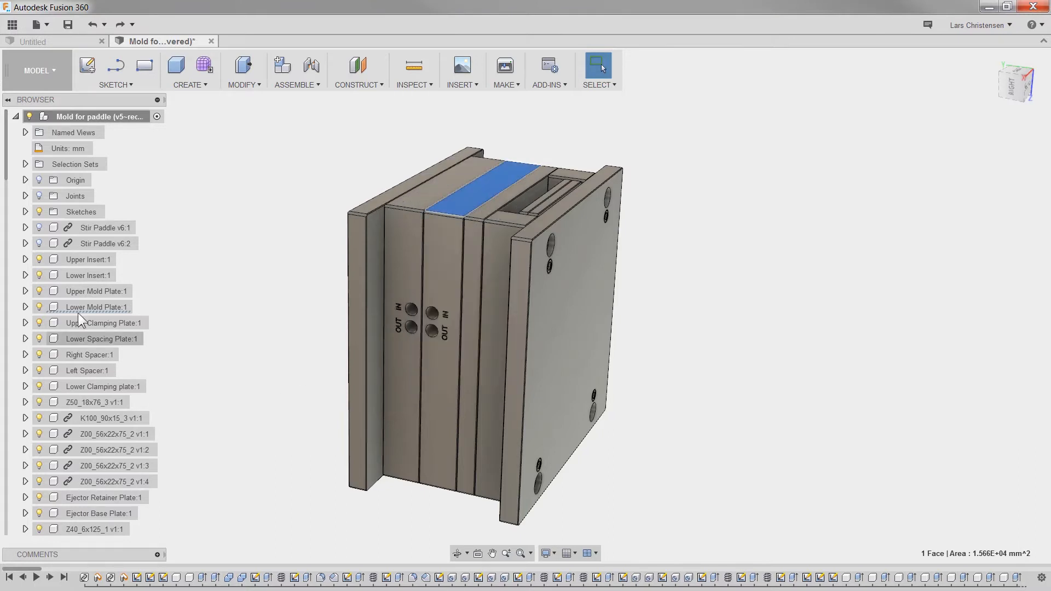
{"action": "right_click", "coordinate": [96, 309]}
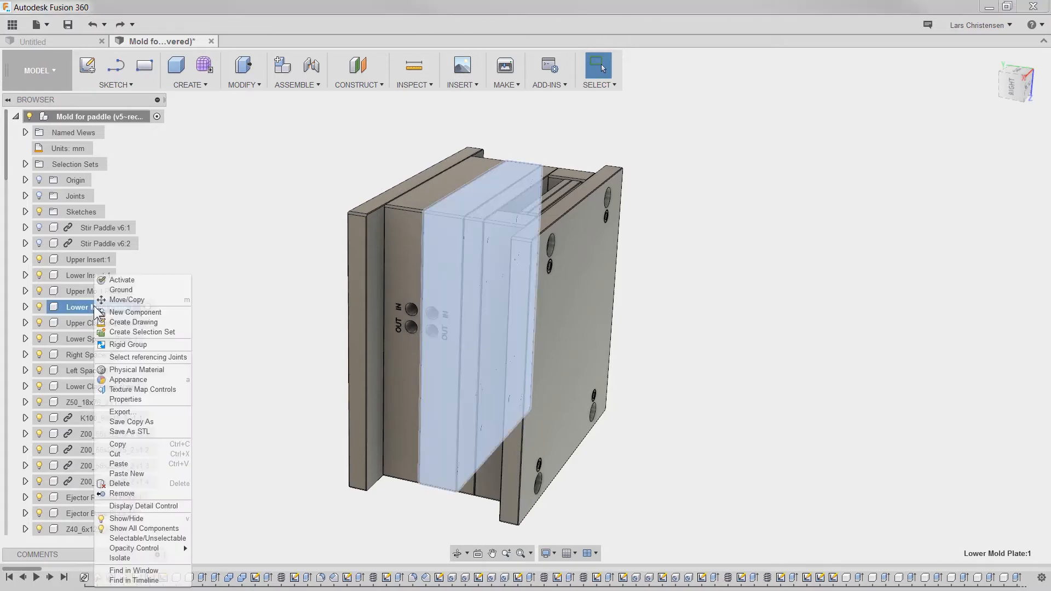
{"action": "left_click", "coordinate": [121, 290]}
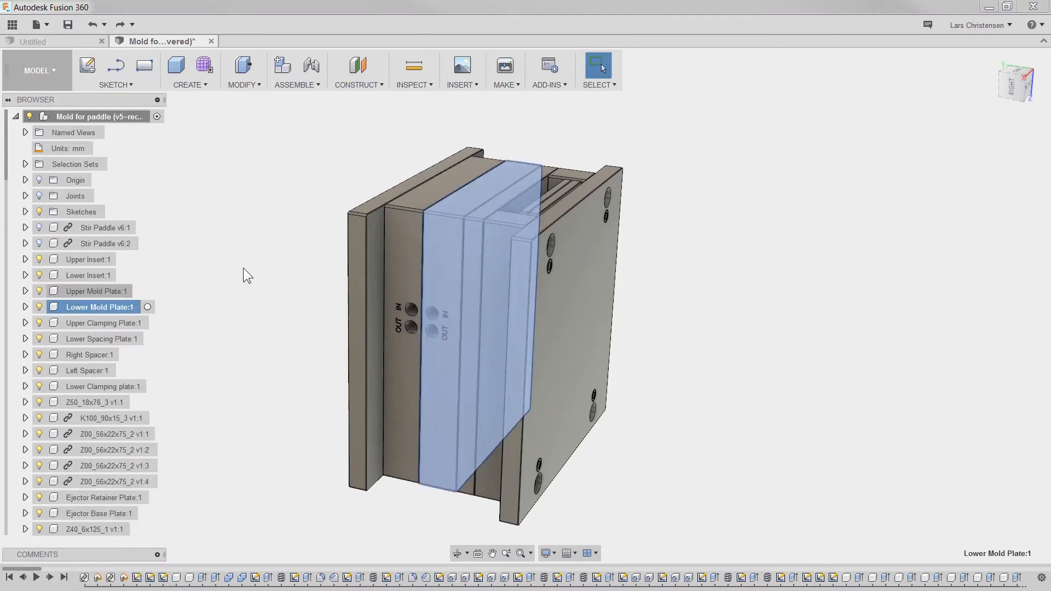
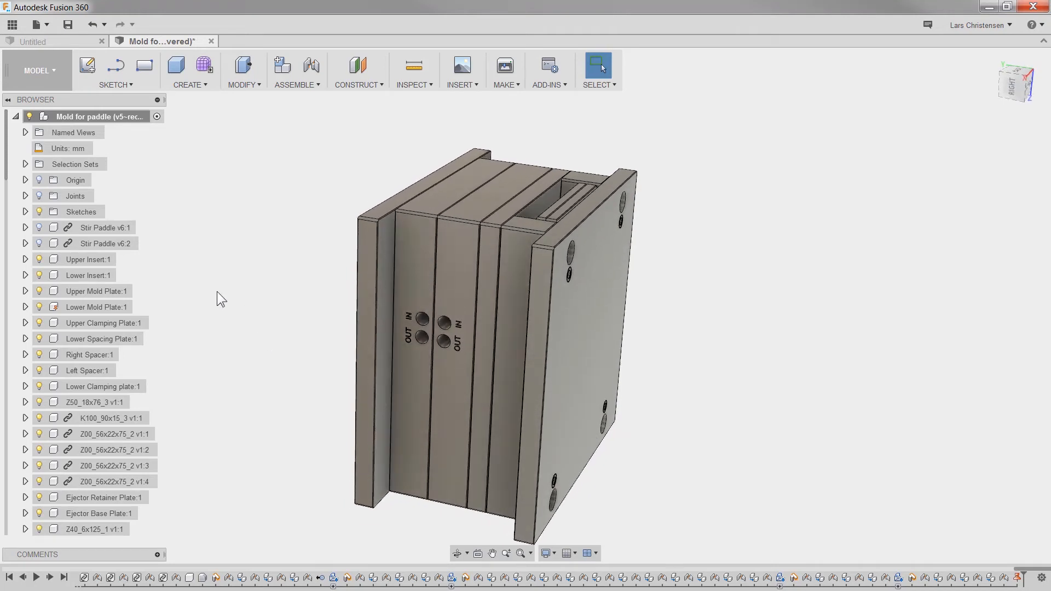
Start a rigid group with the Upper Mold Plate, Upper Clamping Plate, Z50_18x76_3 and K100_90x15_3, accepting the existing rigid constraint.
{"action": "left_click", "coordinate": [298, 83]}
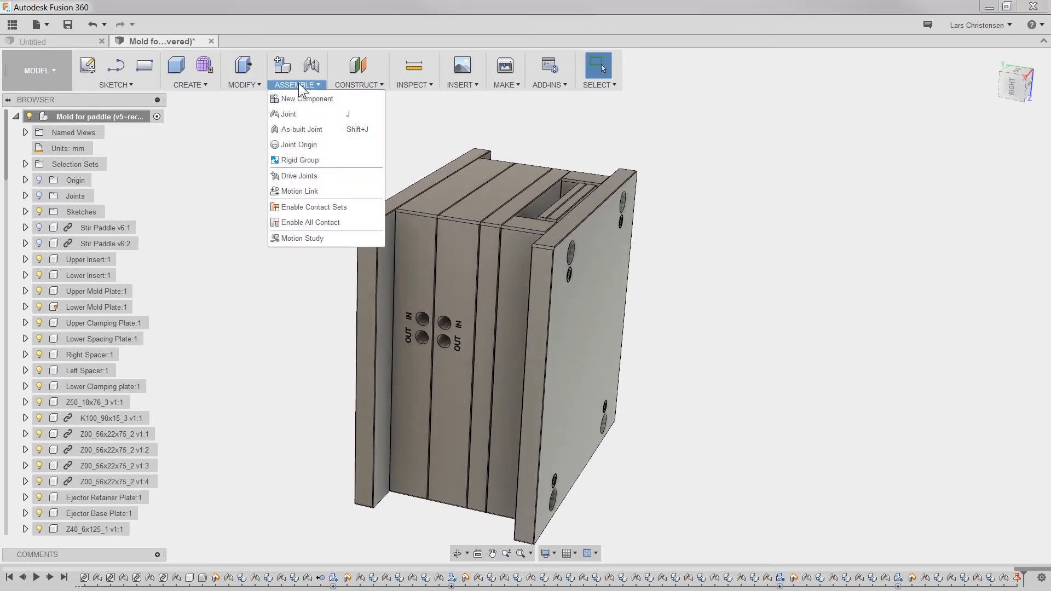
{"action": "left_click", "coordinate": [284, 158]}
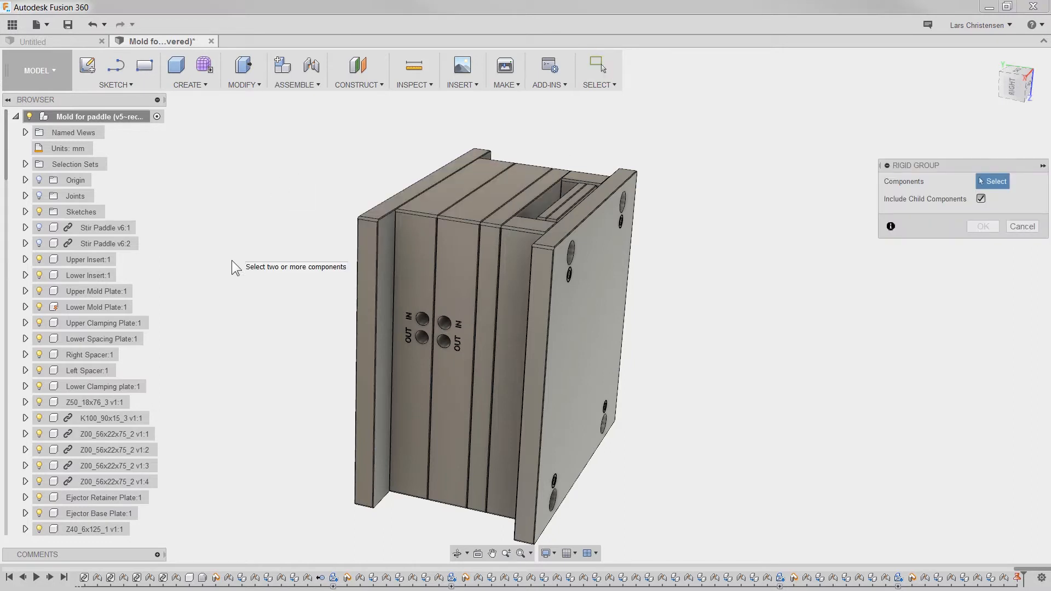
{"action": "left_click", "coordinate": [419, 248]}
{"action": "left_click", "coordinate": [365, 294]}
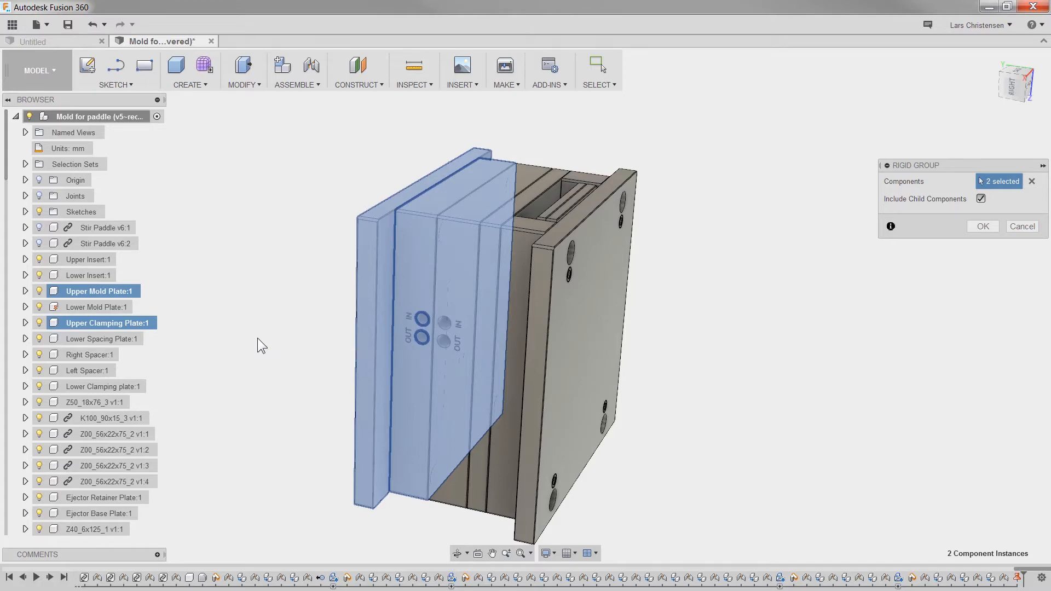
{"action": "middle_click_drag", "start_coordinate": [258, 338], "coordinate": [484, 322], "text": "shift"}
{"action": "left_click", "coordinate": [511, 291]}
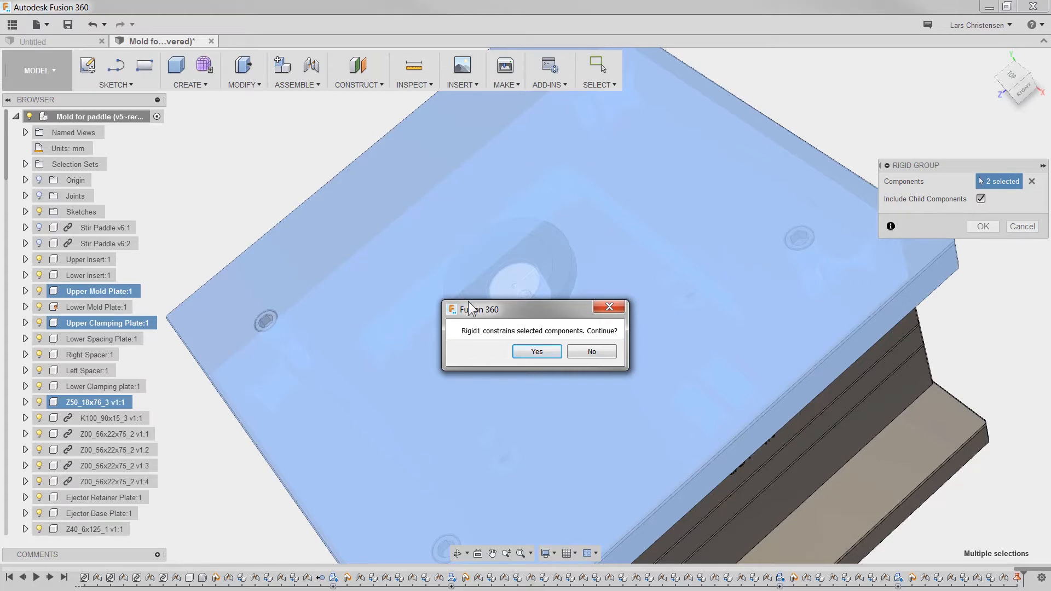
{"action": "left_click", "coordinate": [536, 351]}
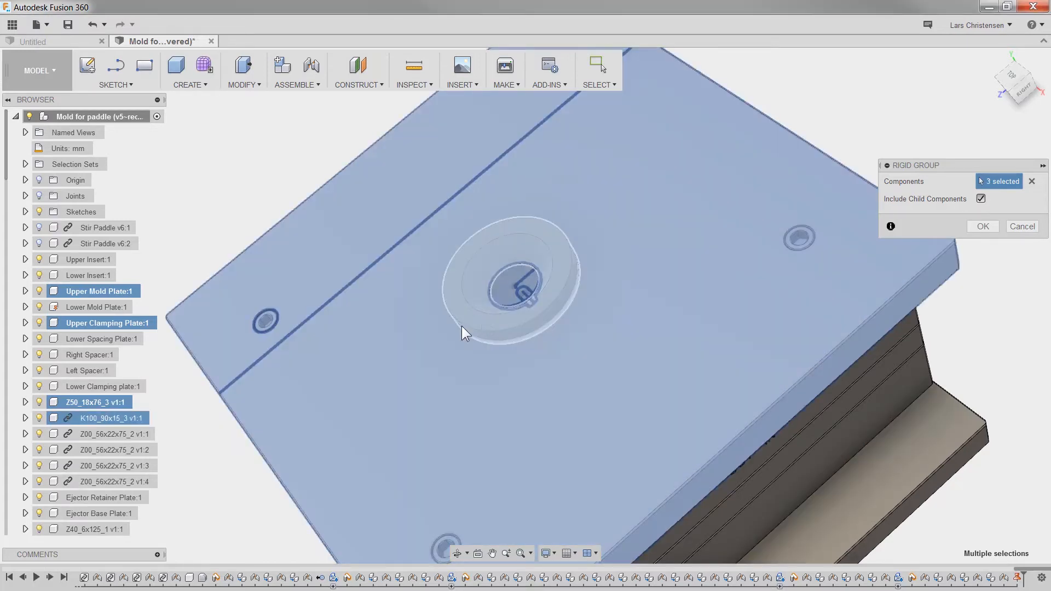
Add the four screws in the upper clamping plate and the Upper Insert to the selection, and create the rigid group.
{"action": "scroll", "coordinate": [493, 345], "scroll_direction": "down", "scroll_amount": 6}
{"action": "middle_click_drag", "start_coordinate": [597, 371], "coordinate": [487, 421], "text": "shift"}
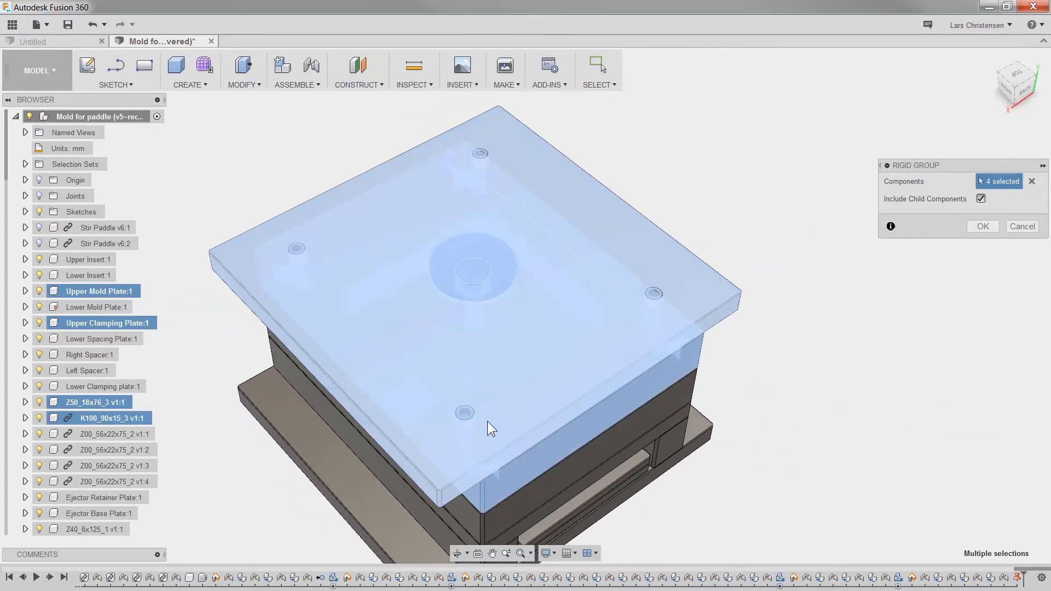
{"action": "left_click", "coordinate": [464, 415]}
{"action": "left_click", "coordinate": [656, 297]}
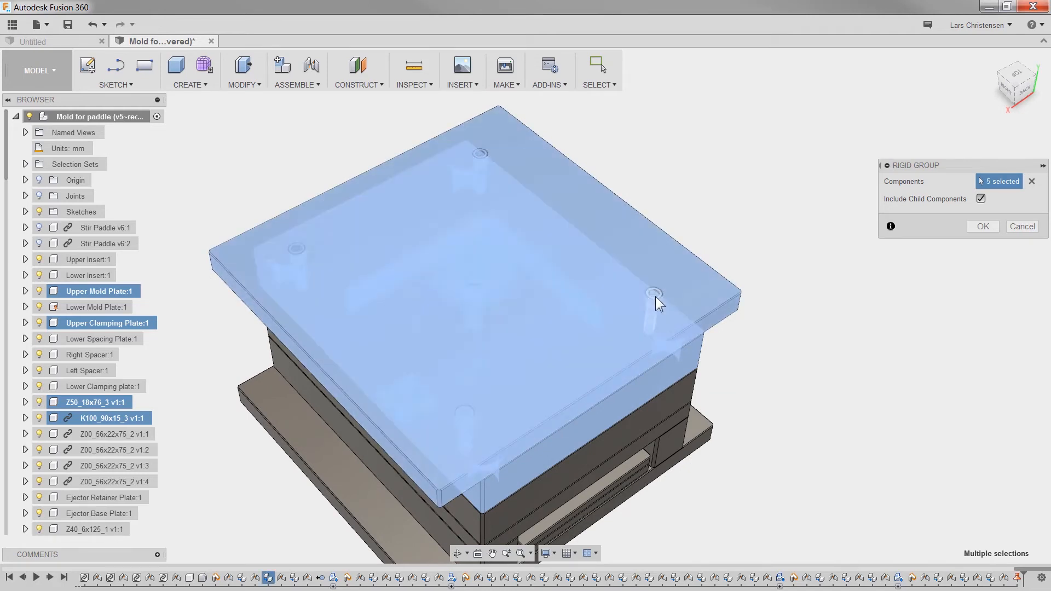
{"action": "left_click", "coordinate": [475, 153]}
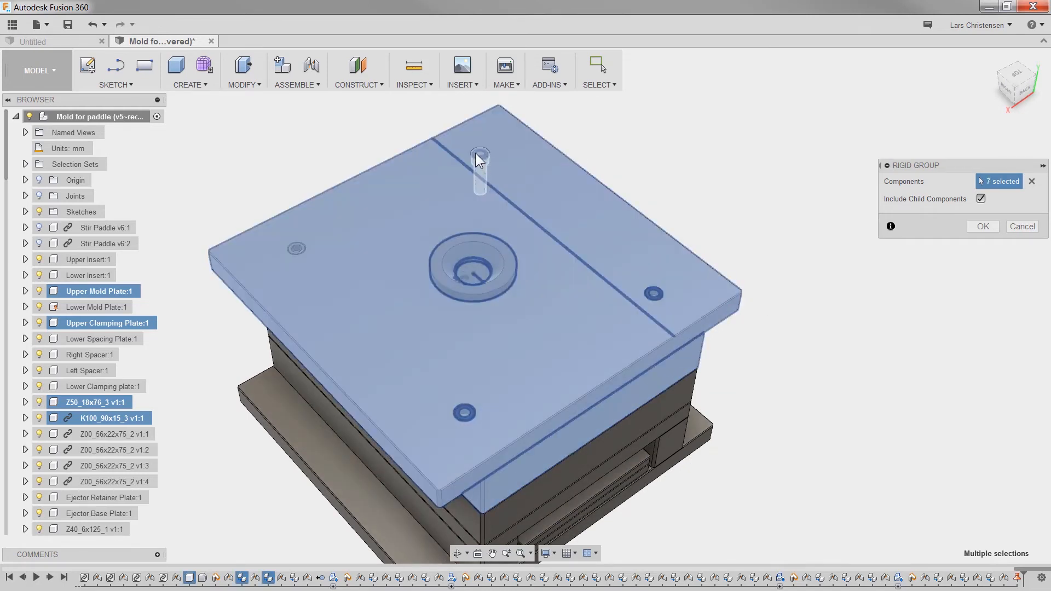
{"action": "left_click", "coordinate": [294, 251]}
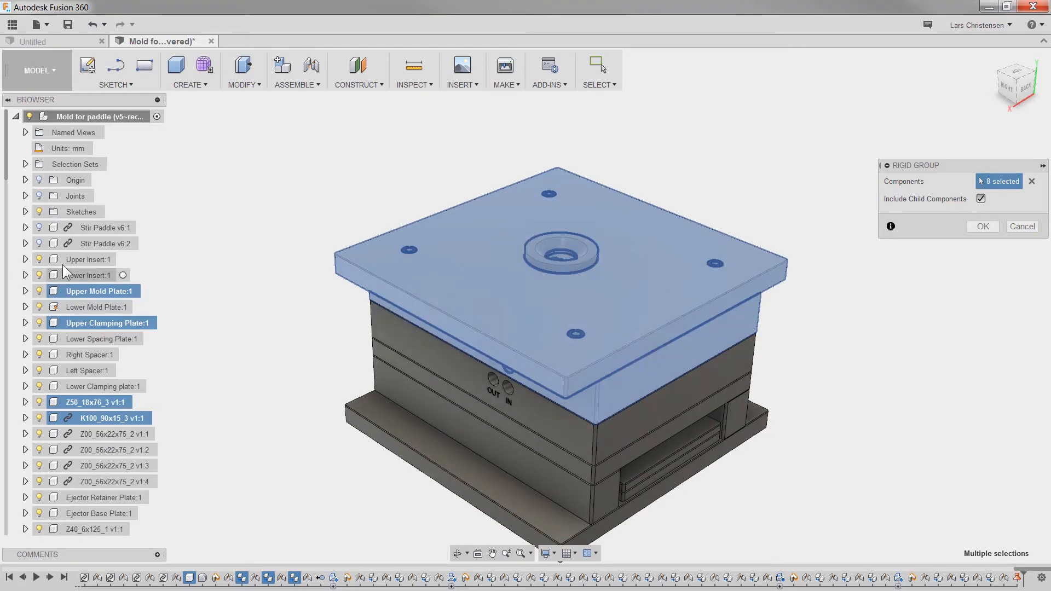
{"action": "left_click", "coordinate": [77, 259]}
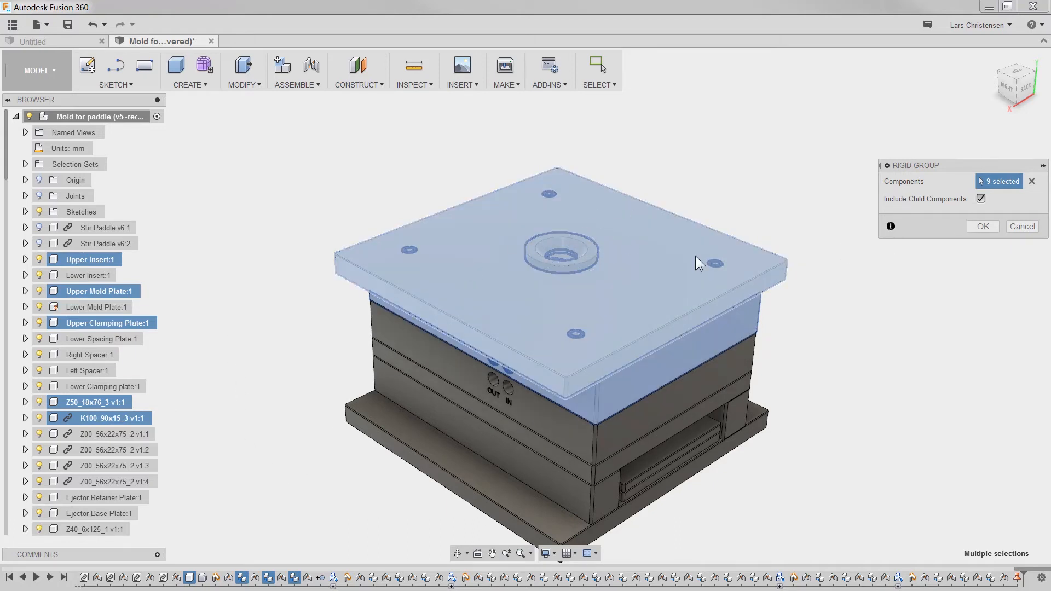
{"action": "left_click", "coordinate": [973, 226]}
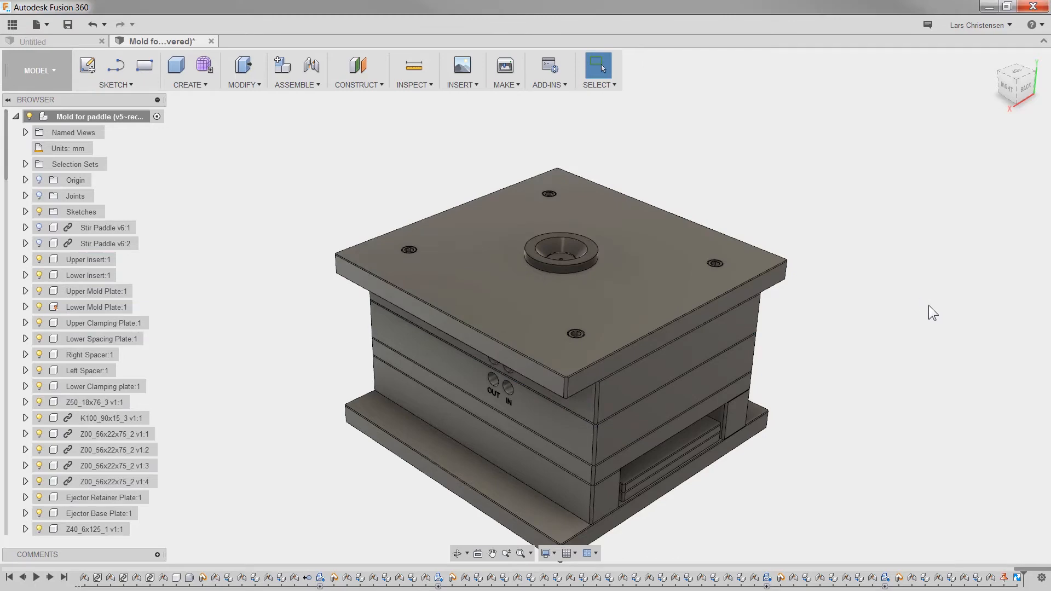
Test the rigid group by pulling the upper mold half away from the lower half, and undo the move.
{"action": "middle_click_drag", "start_coordinate": [902, 399], "coordinate": [728, 373], "text": "shift"}
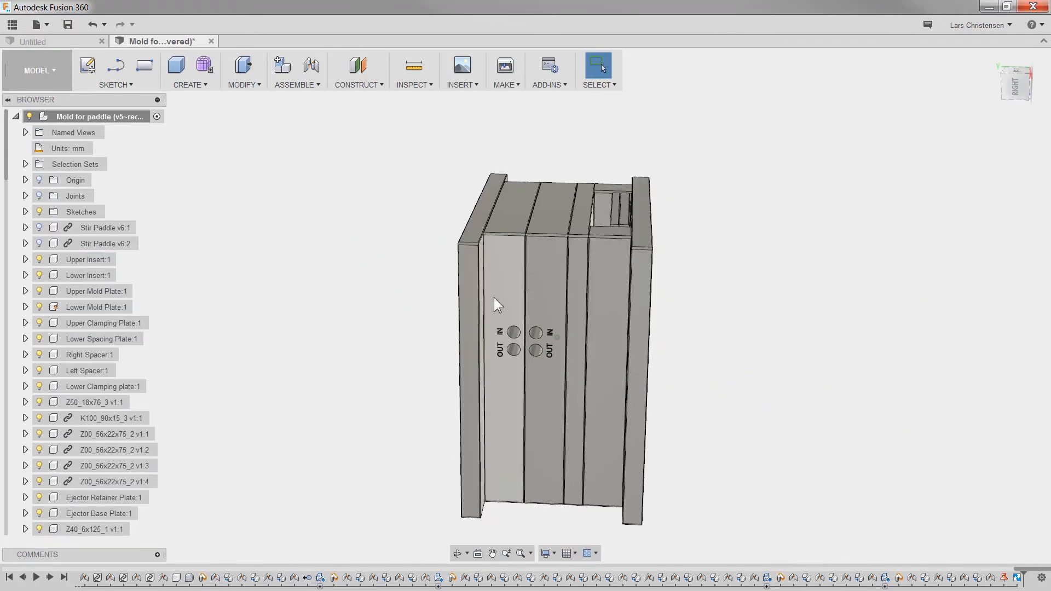
{"action": "left_click_drag", "start_coordinate": [482, 300], "coordinate": [296, 239]}
{"action": "middle_click_drag", "start_coordinate": [426, 469], "coordinate": [422, 458], "text": "shift"}
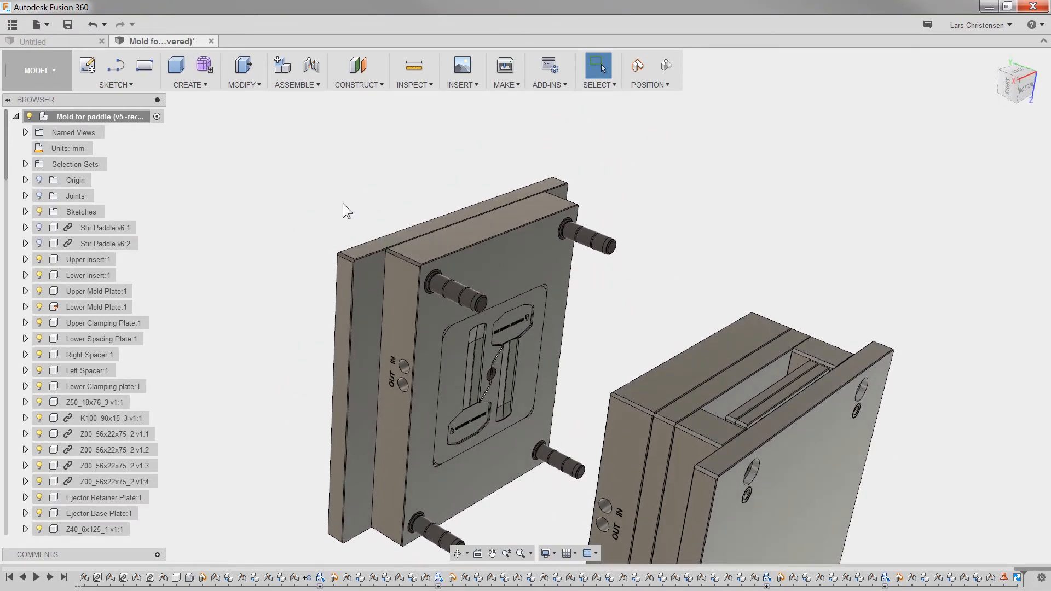
{"action": "key", "text": "ctrl+z"}
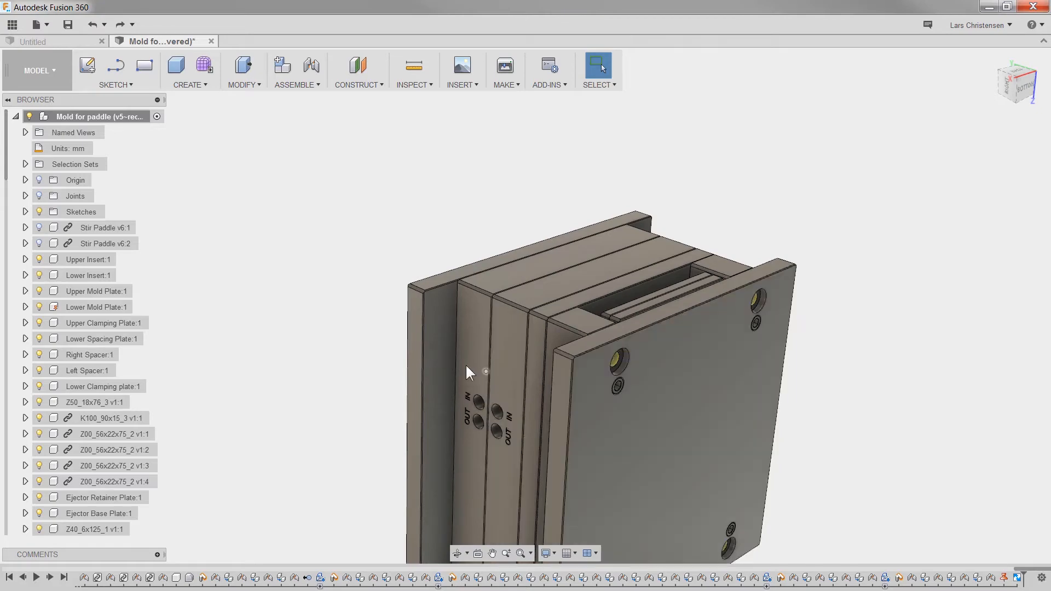
Separate the upper mold half once more, view the opened mold and its guide pillars from both sides, and undo the move.
{"action": "key", "text": "ctrl+y"}
{"action": "left_click_drag", "start_coordinate": [334, 281], "coordinate": [308, 311]}
{"action": "middle_click_drag", "start_coordinate": [308, 311], "coordinate": [394, 314], "text": "shift"}
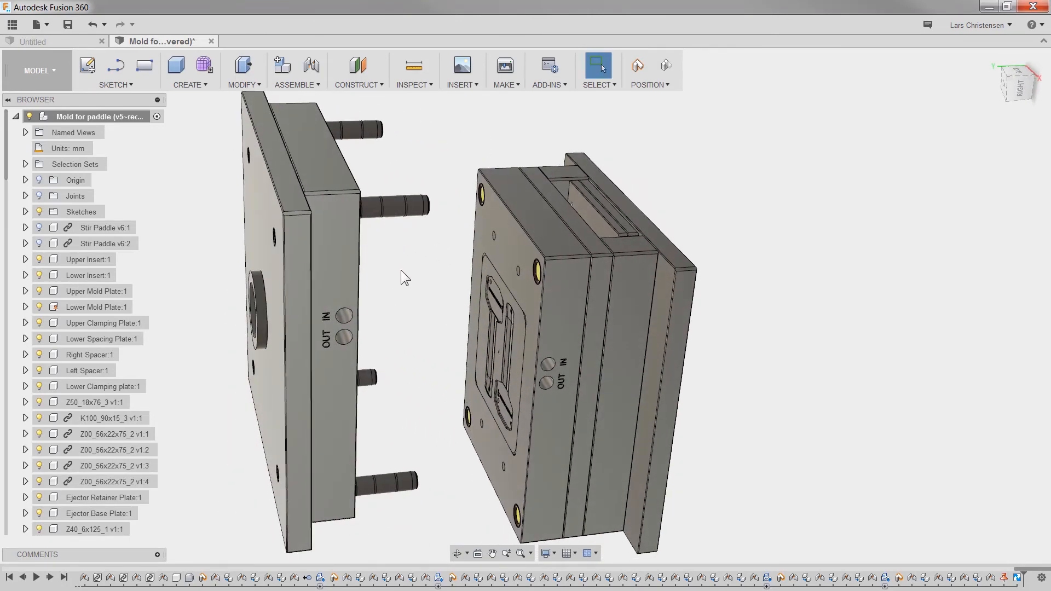
{"action": "middle_click_drag", "start_coordinate": [401, 270], "coordinate": [377, 282], "text": "shift"}
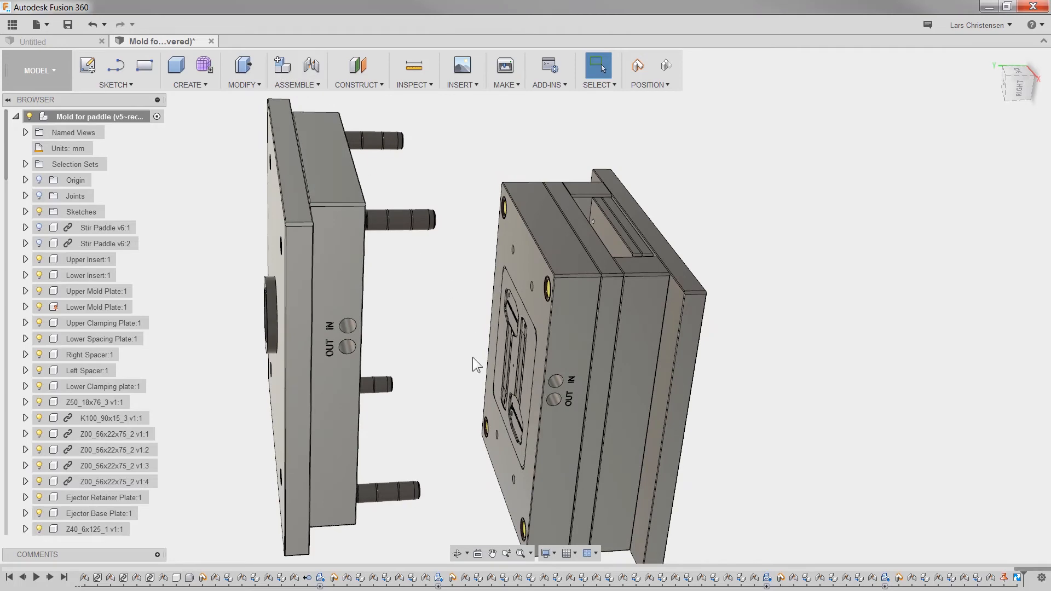
{"action": "middle_click_drag", "start_coordinate": [471, 357], "coordinate": [361, 186], "text": "shift"}
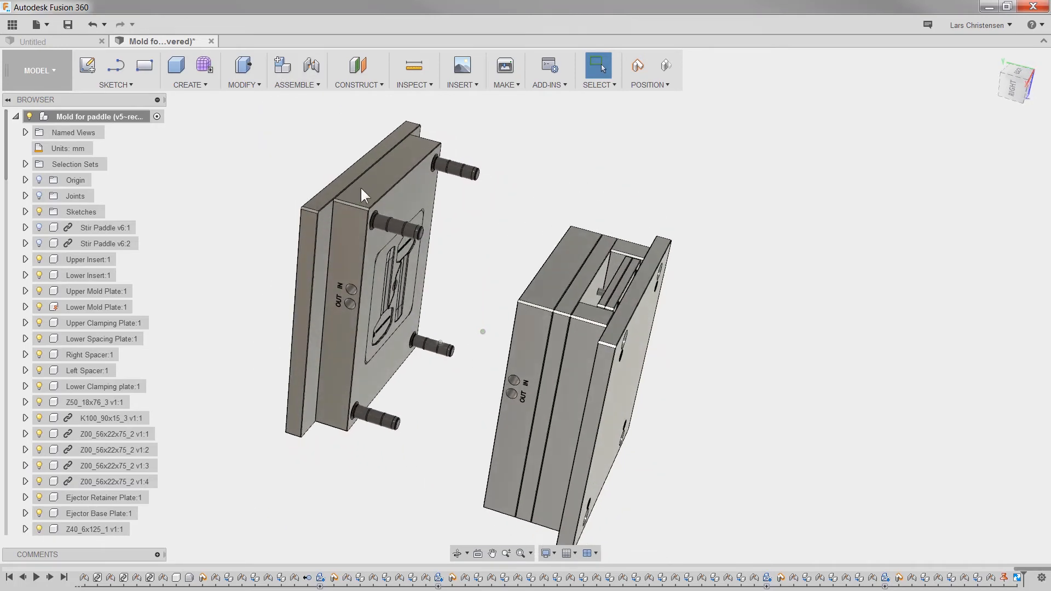
{"action": "key", "text": "ctrl+z"}
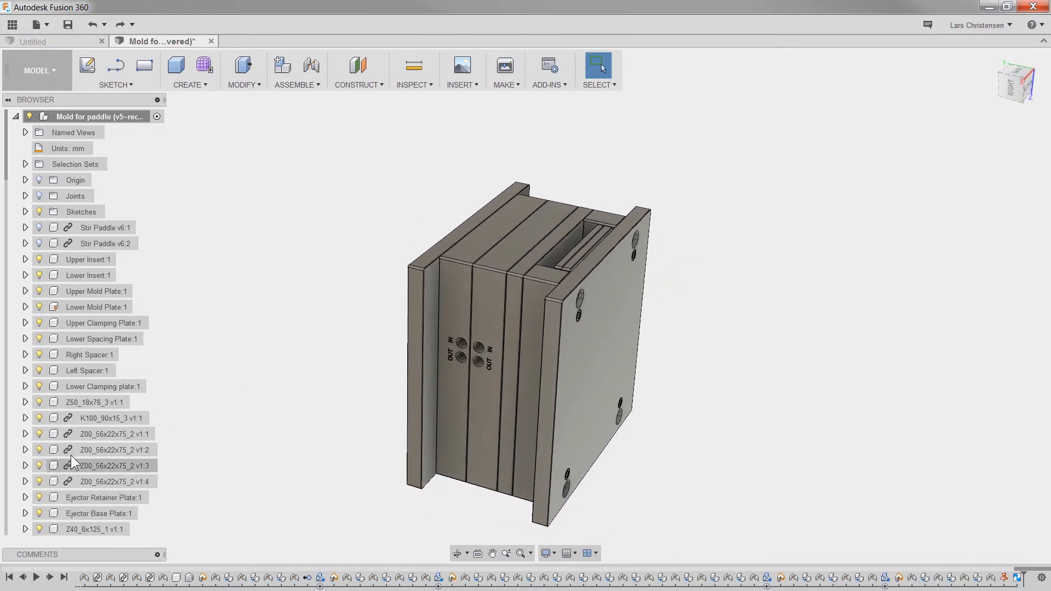
Hide the Lower Clamping plate, Left Spacer, Right Spacer and Lower Spacing Plate to expose the guide pillars.
{"action": "left_click", "coordinate": [39, 387]}
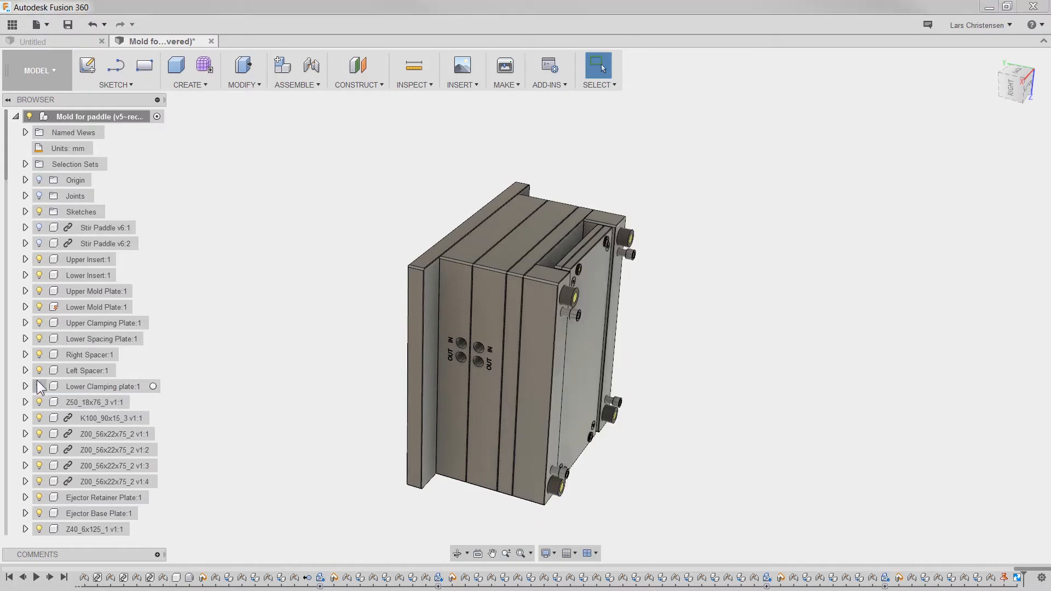
{"action": "left_click", "coordinate": [38, 371]}
{"action": "left_click", "coordinate": [39, 355]}
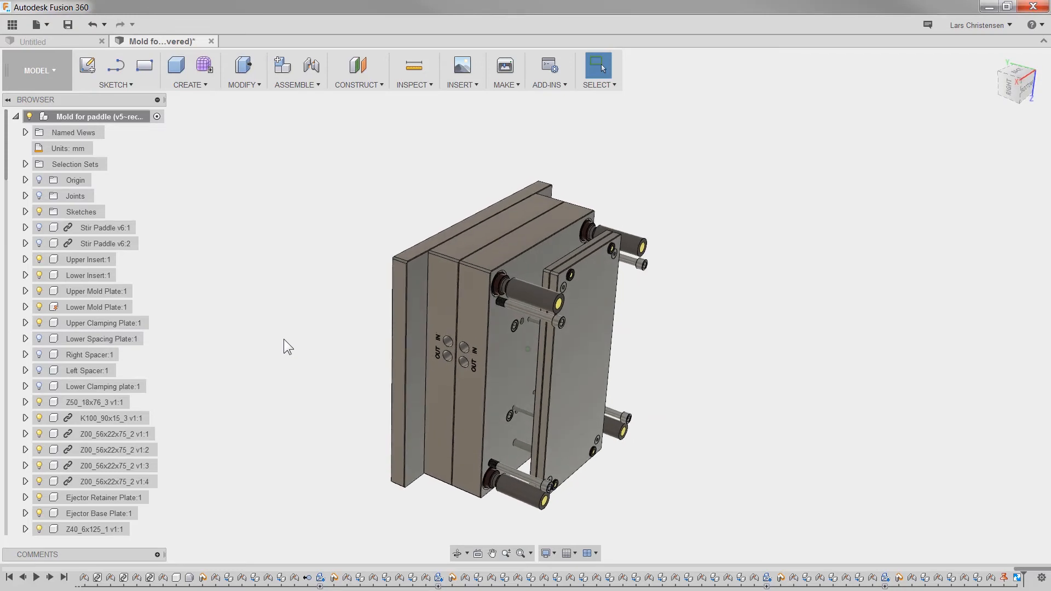
Start an as-built joint between the near upper guide pillar (Z00_56x22x75_2 v1:2) and the bushing around it.
{"action": "left_click", "coordinate": [289, 83]}
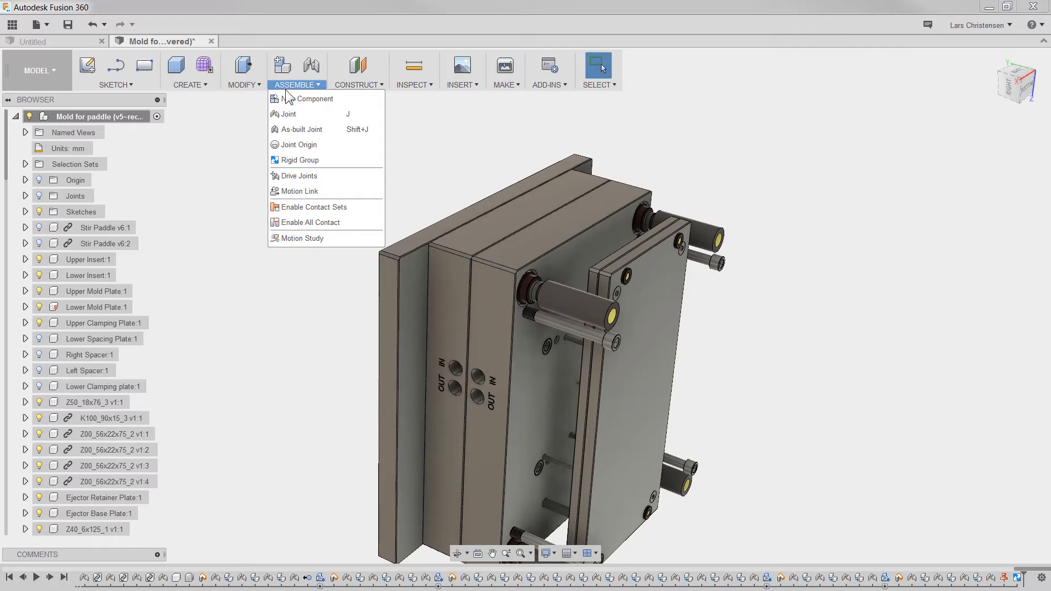
{"action": "left_click", "coordinate": [297, 129]}
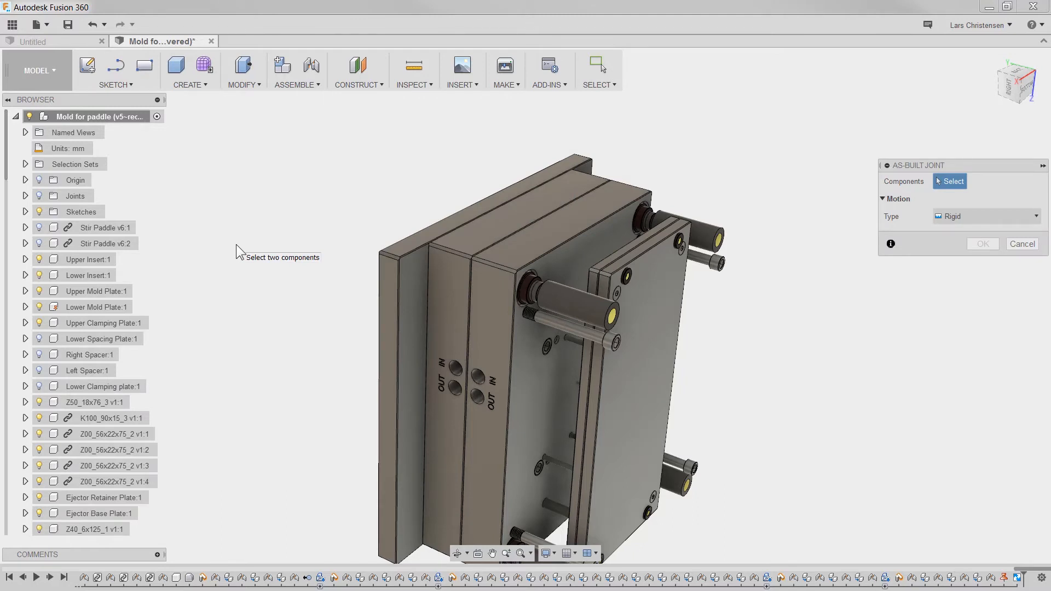
{"action": "scroll", "coordinate": [235, 245], "scroll_direction": "up", "scroll_amount": 8}
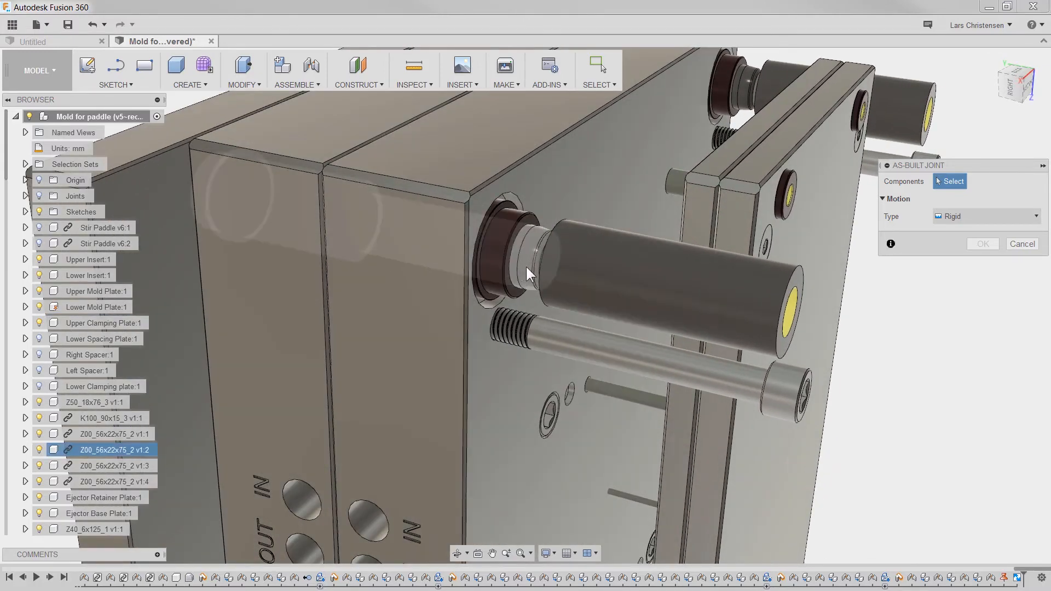
{"action": "left_click", "coordinate": [532, 265]}
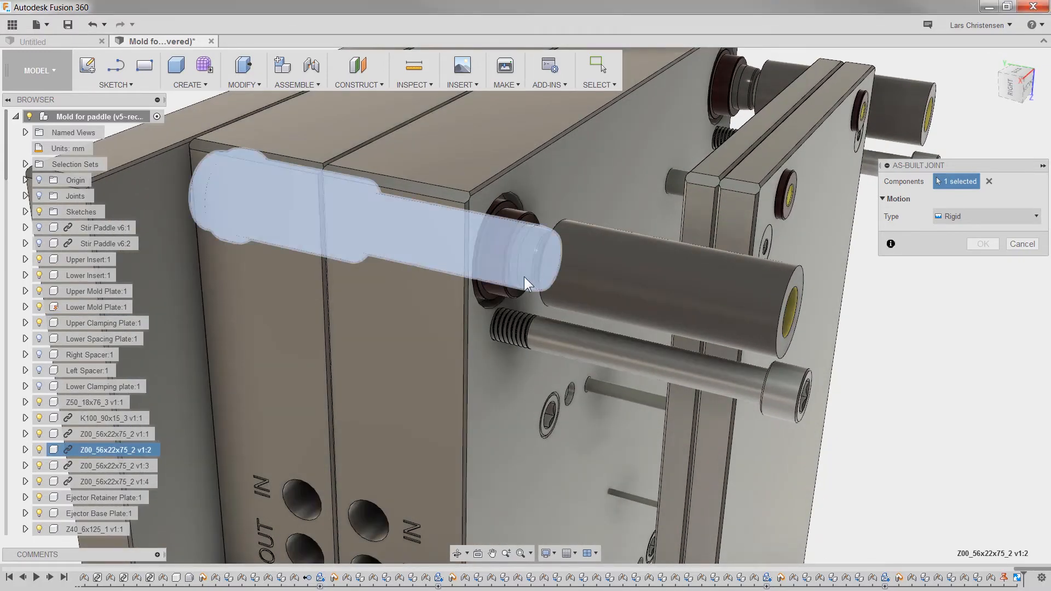
{"action": "scroll", "coordinate": [524, 278], "scroll_direction": "up", "scroll_amount": 4}
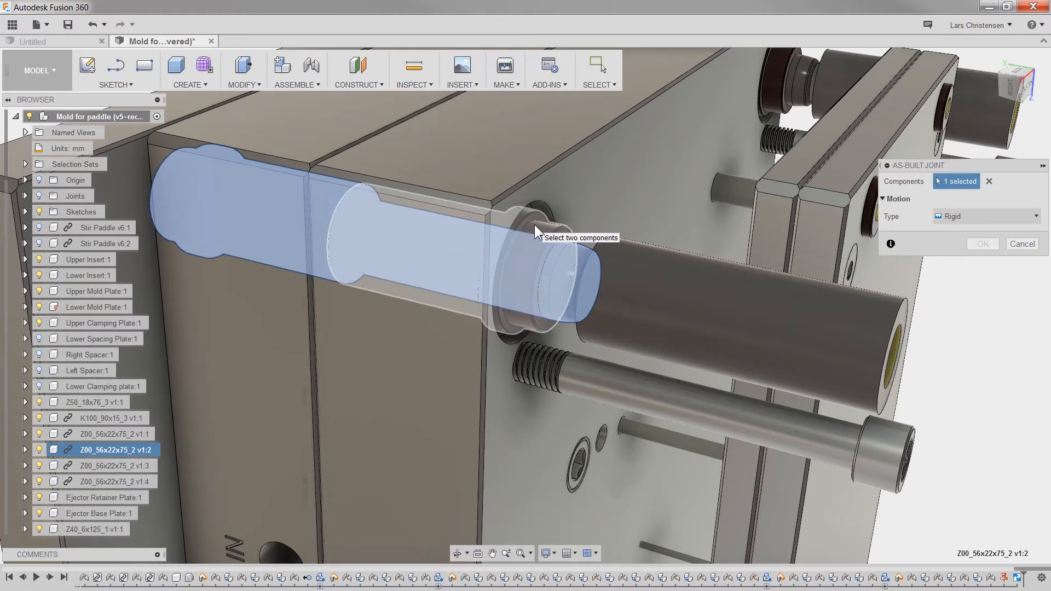
{"action": "left_click", "coordinate": [534, 224]}
Create the as-built joint as a Slider positioned on the bushing, and test it by pulling the upper mold half away.
{"action": "left_click", "coordinate": [985, 214]}
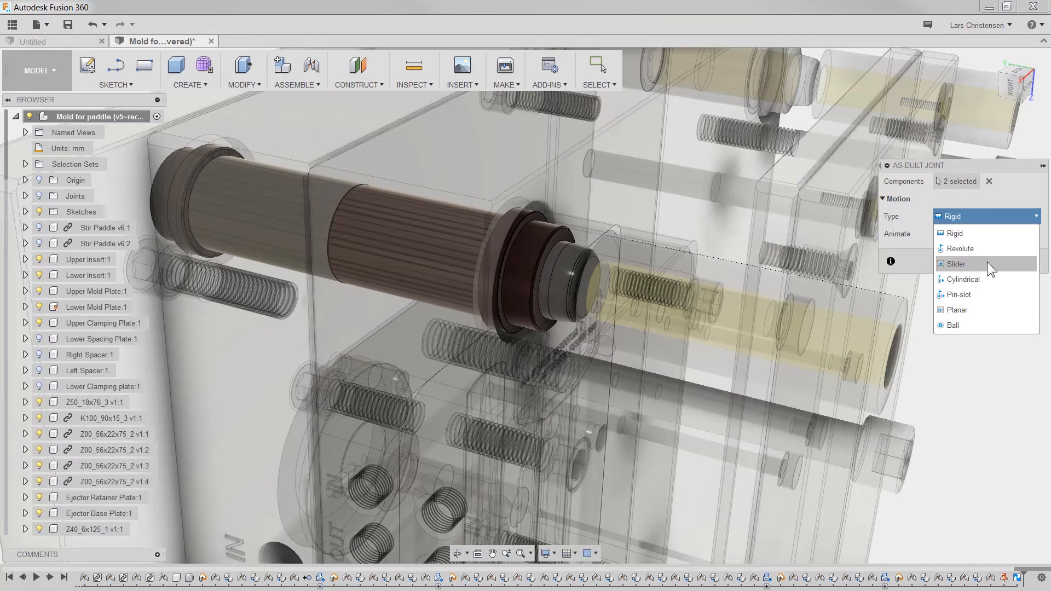
{"action": "left_click", "coordinate": [988, 262]}
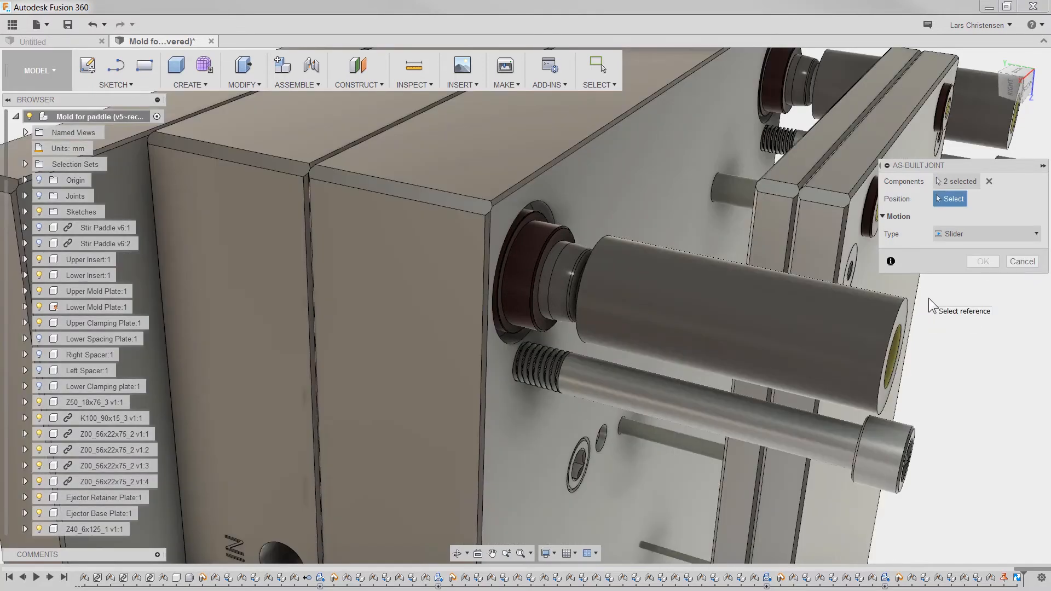
{"action": "scroll", "coordinate": [951, 282], "scroll_direction": "down", "scroll_amount": 3}
{"action": "scroll", "coordinate": [950, 283], "scroll_direction": "down", "scroll_amount": 2}
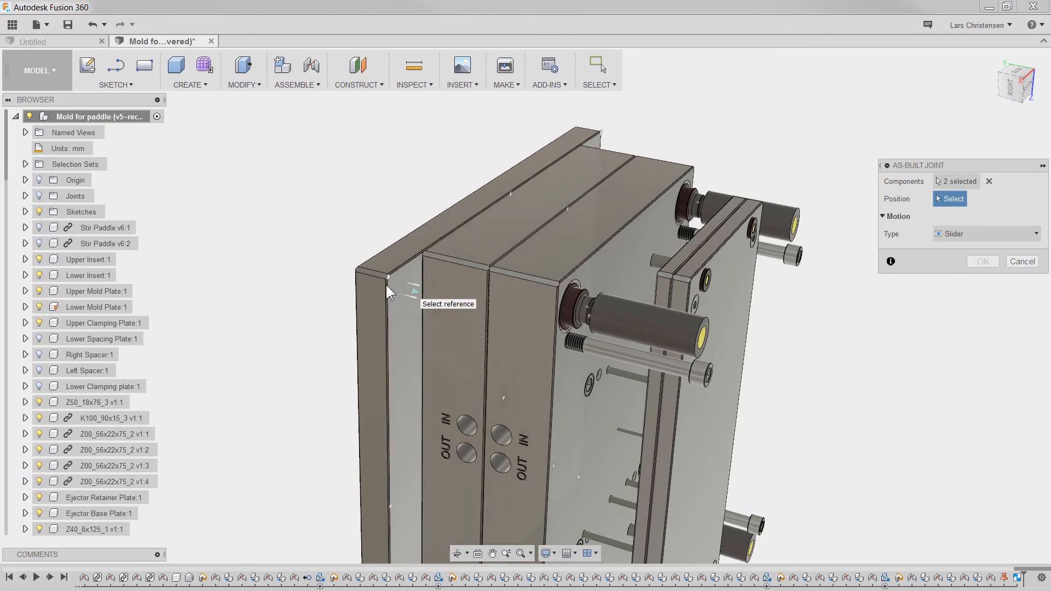
{"action": "left_click", "coordinate": [585, 307]}
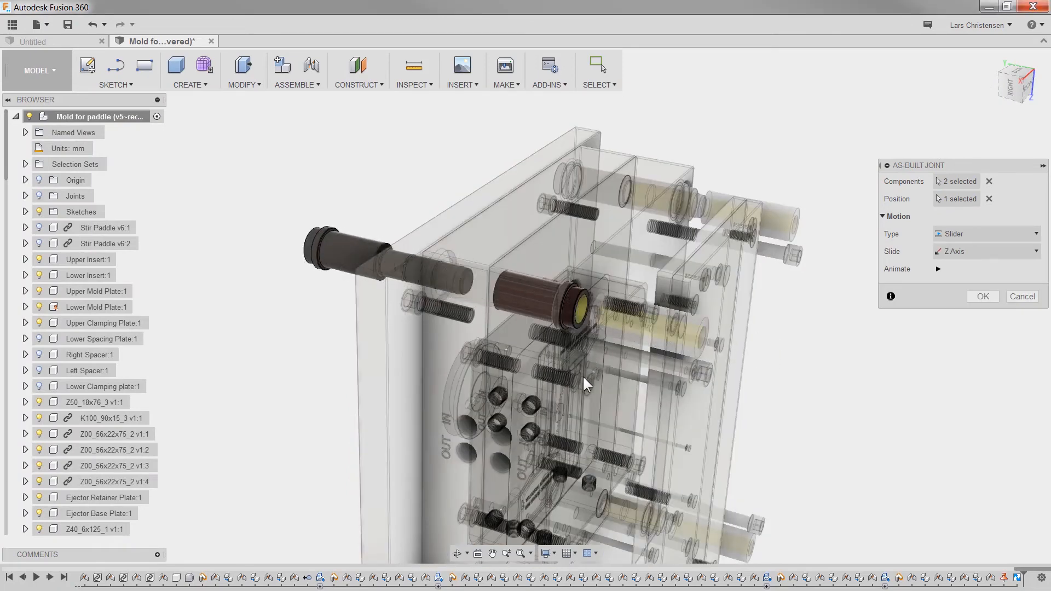
{"action": "left_click", "coordinate": [985, 301]}
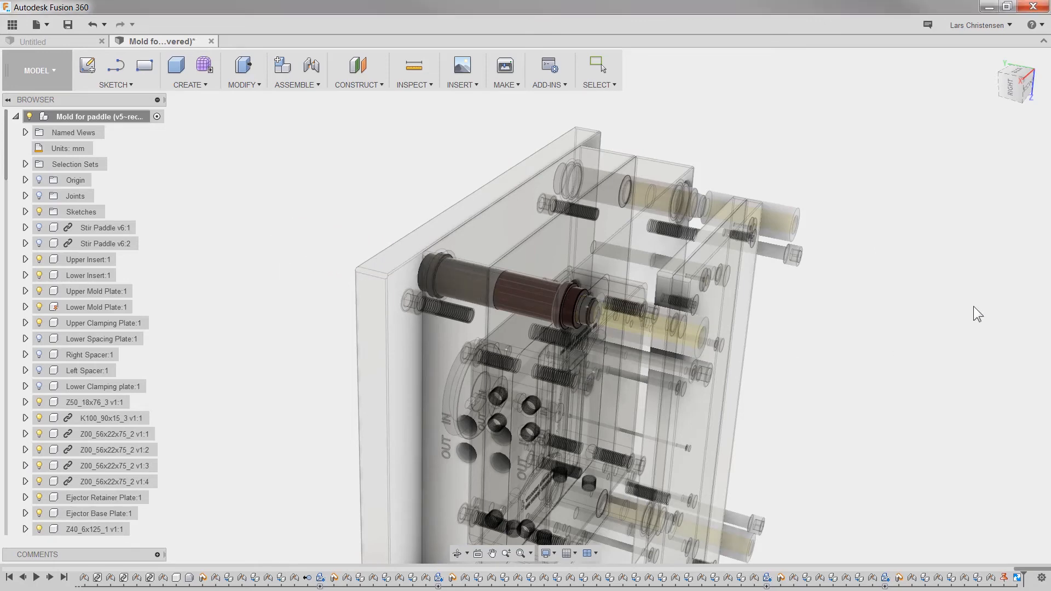
{"action": "left_click_drag", "start_coordinate": [488, 327], "coordinate": [533, 311]}
{"action": "left_click_drag", "start_coordinate": [408, 281], "coordinate": [249, 255]}
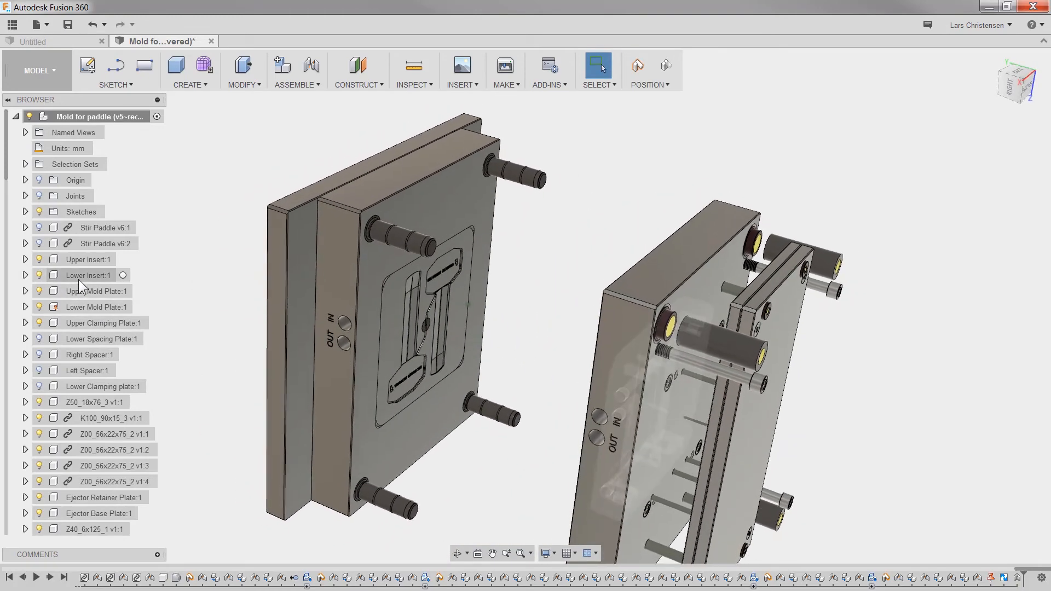
Limit the new slider joint's travel to a minimum of 0.00 mm and a maximum of 100 mm.
{"action": "left_click", "coordinate": [25, 196]}
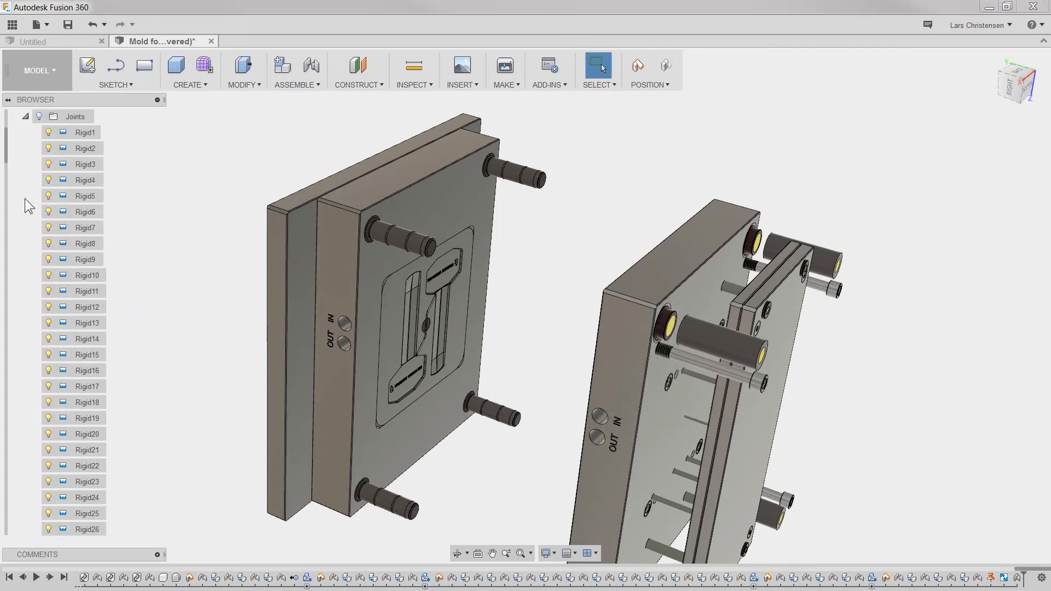
{"action": "scroll", "coordinate": [64, 488], "scroll_direction": "down", "scroll_amount": 5}
{"action": "scroll", "coordinate": [70, 497], "scroll_direction": "down", "scroll_amount": 8}
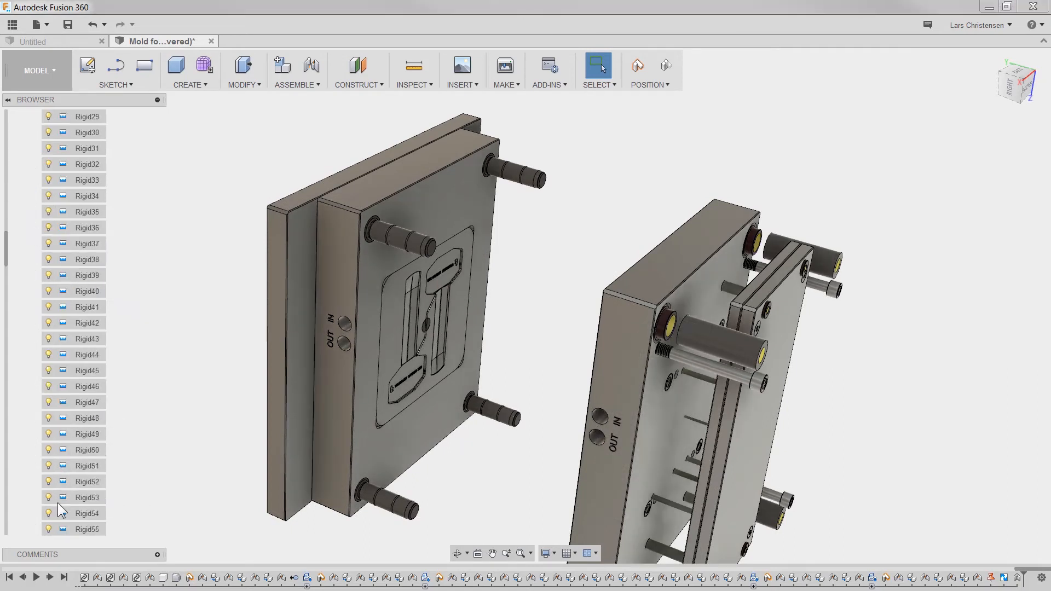
{"action": "left_click", "coordinate": [83, 294]}
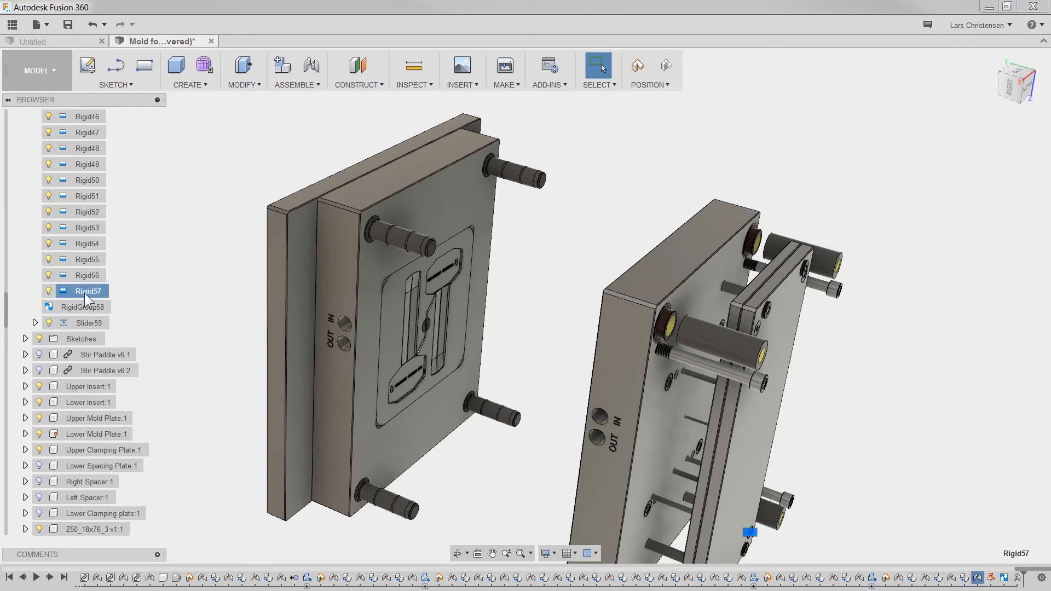
{"action": "left_click", "coordinate": [87, 321]}
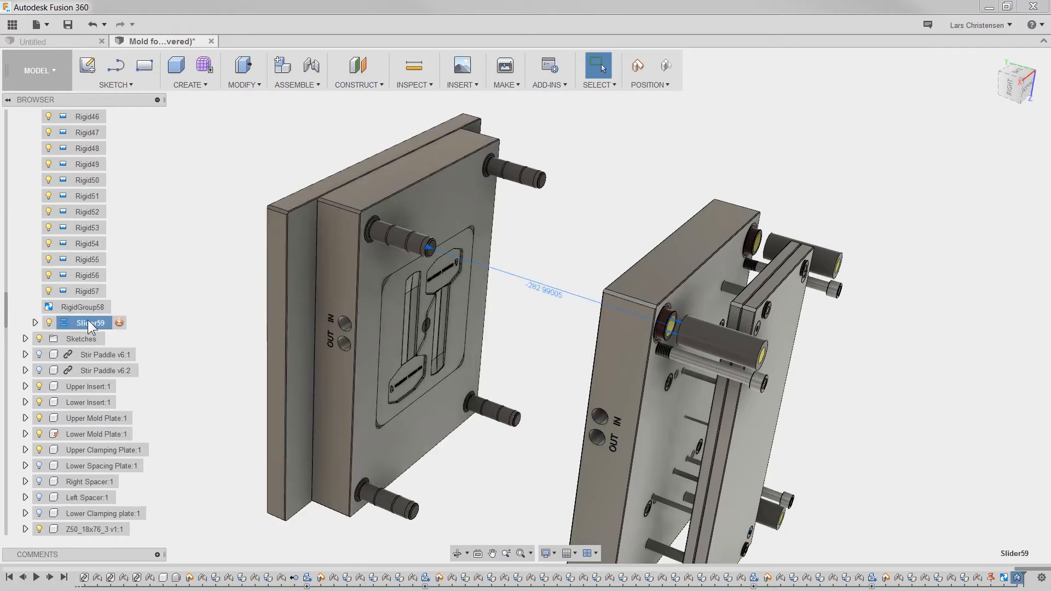
{"action": "right_click", "coordinate": [87, 321]}
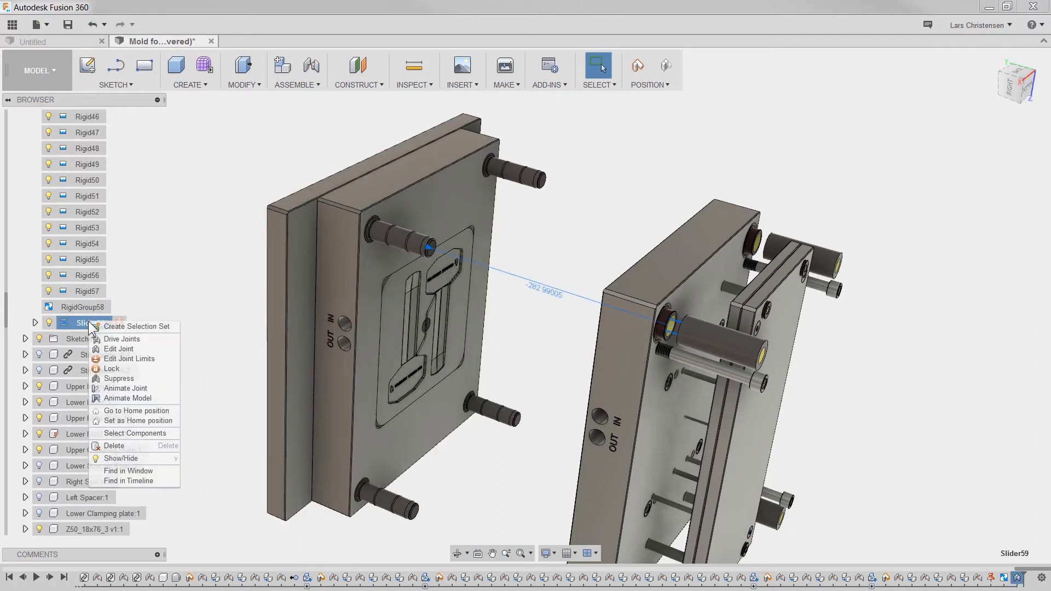
{"action": "left_click", "coordinate": [120, 359]}
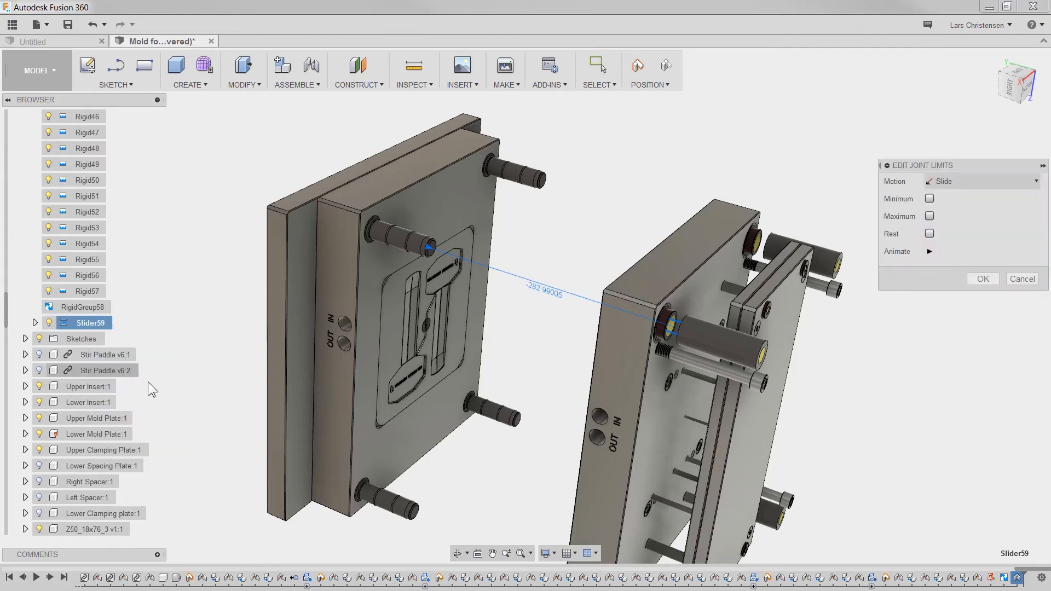
{"action": "left_click", "coordinate": [929, 199]}
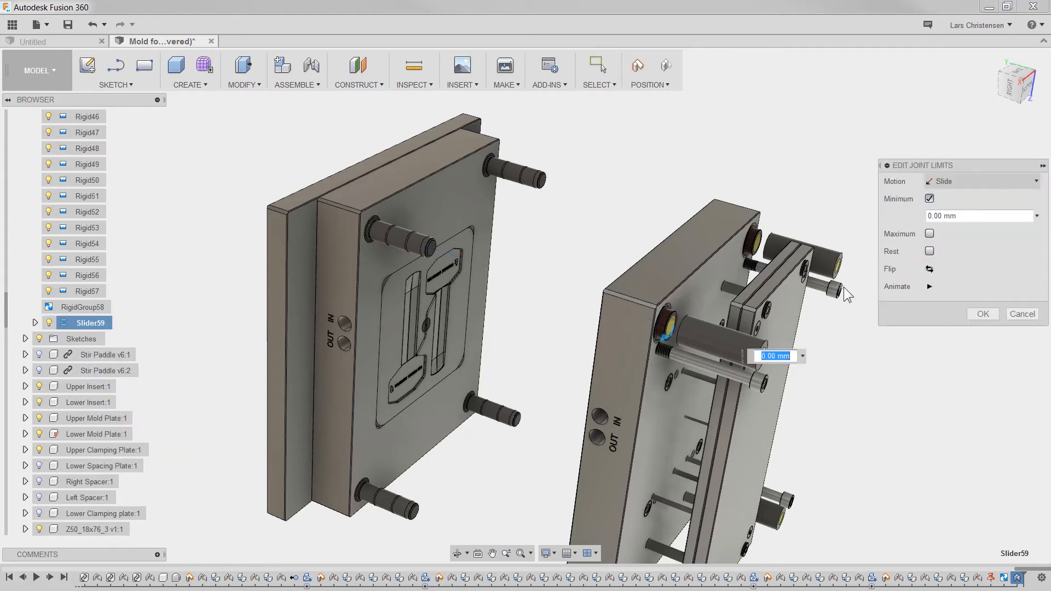
{"action": "left_click", "coordinate": [930, 233]}
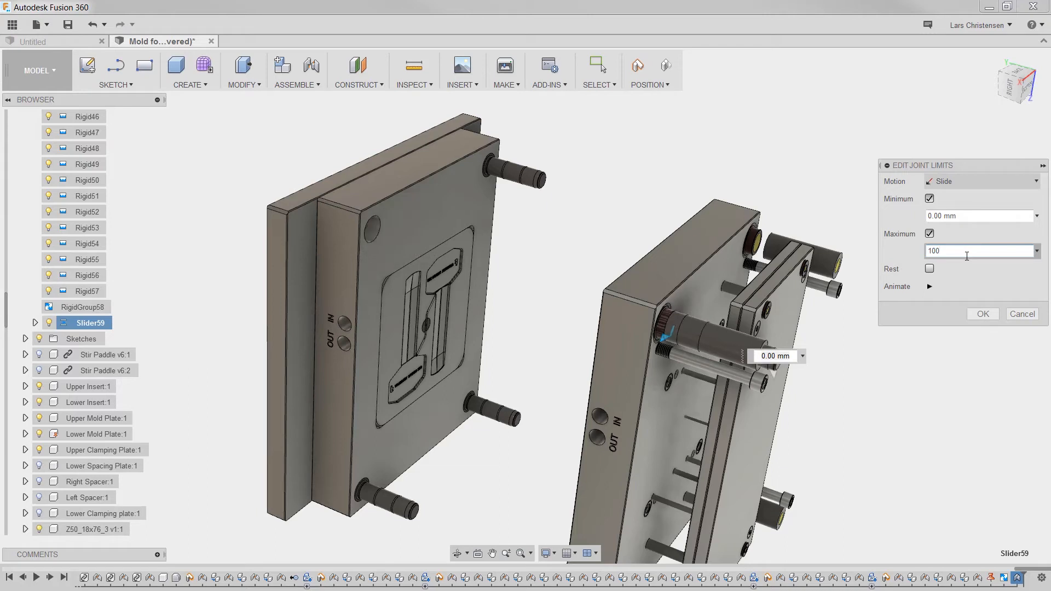
{"action": "key", "text": "Return"}
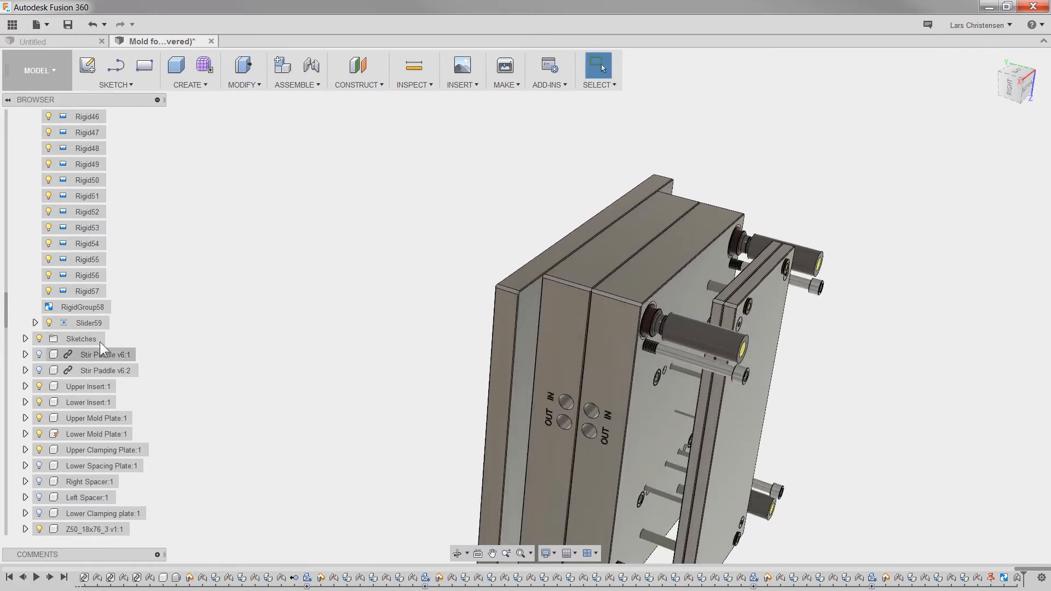
Replace the slider joint's maximum limit with a negative value, and test the travel by sliding the upper mold half open.
{"action": "right_click", "coordinate": [88, 322]}
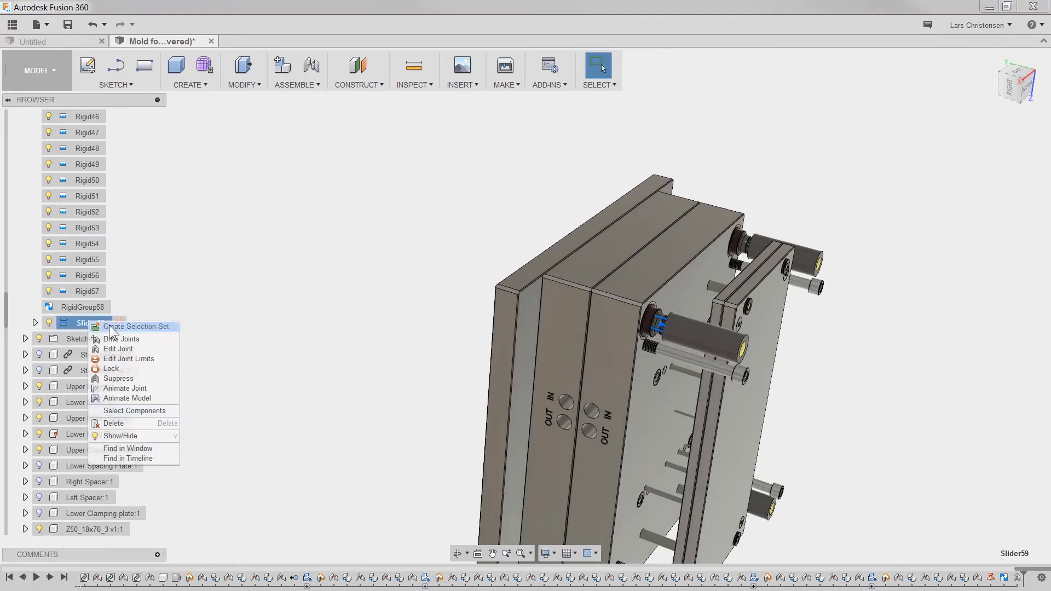
{"action": "left_click", "coordinate": [127, 359]}
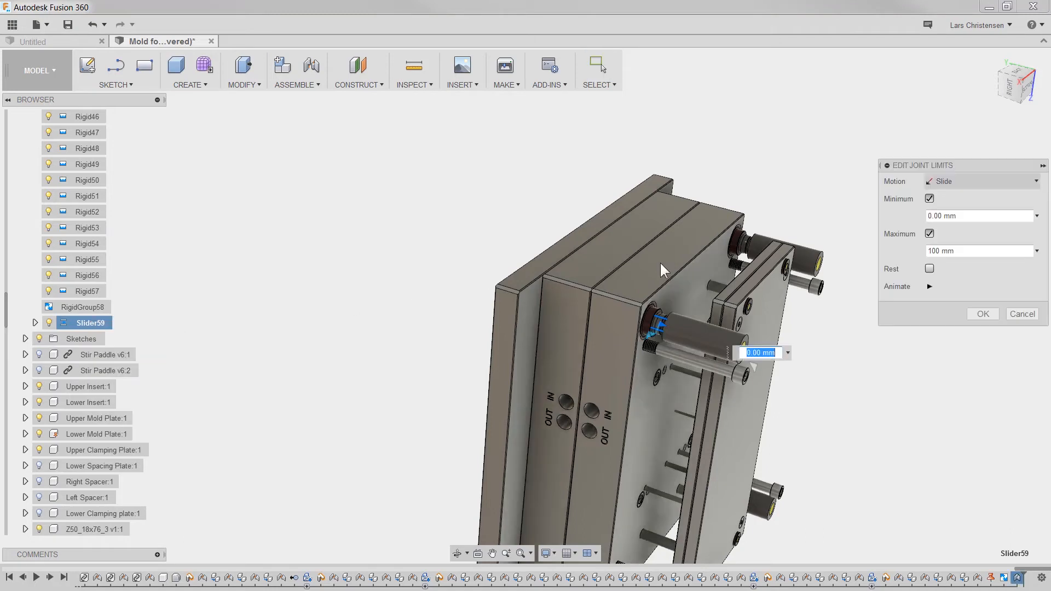
{"action": "left_click", "coordinate": [927, 252]}
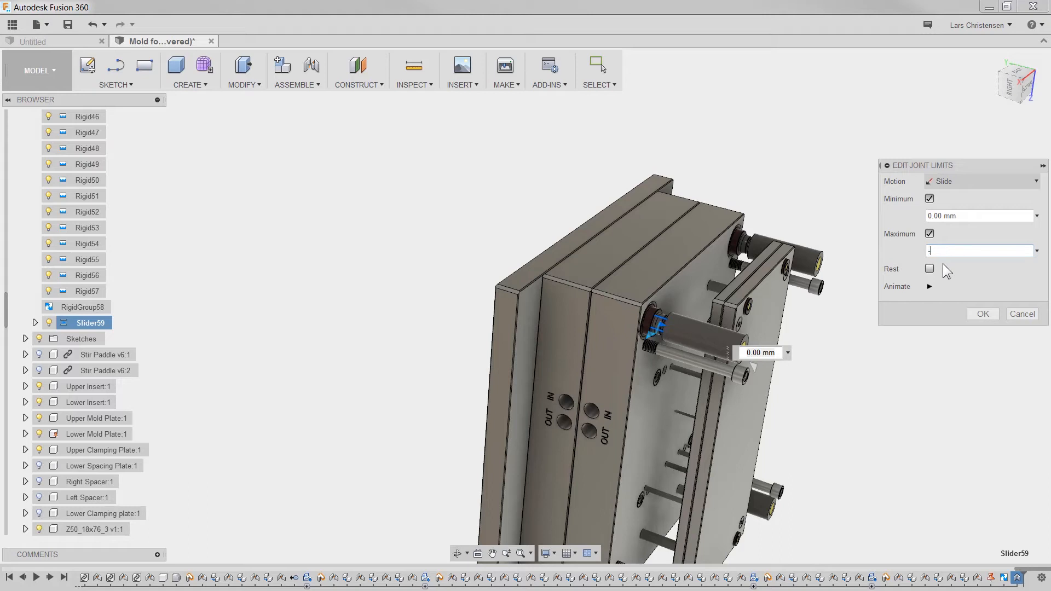
{"action": "key", "text": "Return"}
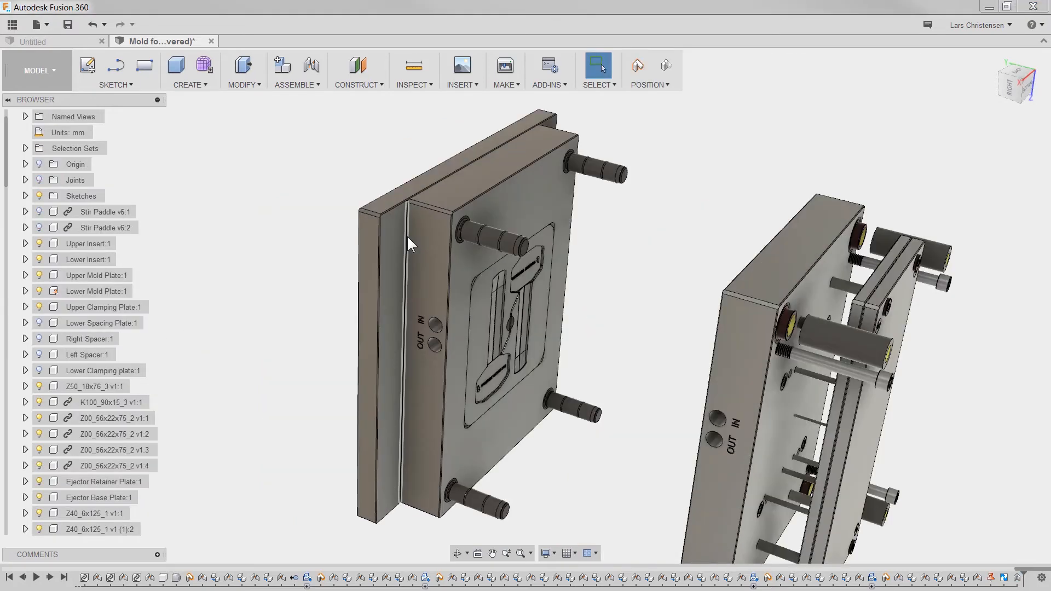
{"action": "left_click_drag", "start_coordinate": [407, 235], "coordinate": [354, 214]}
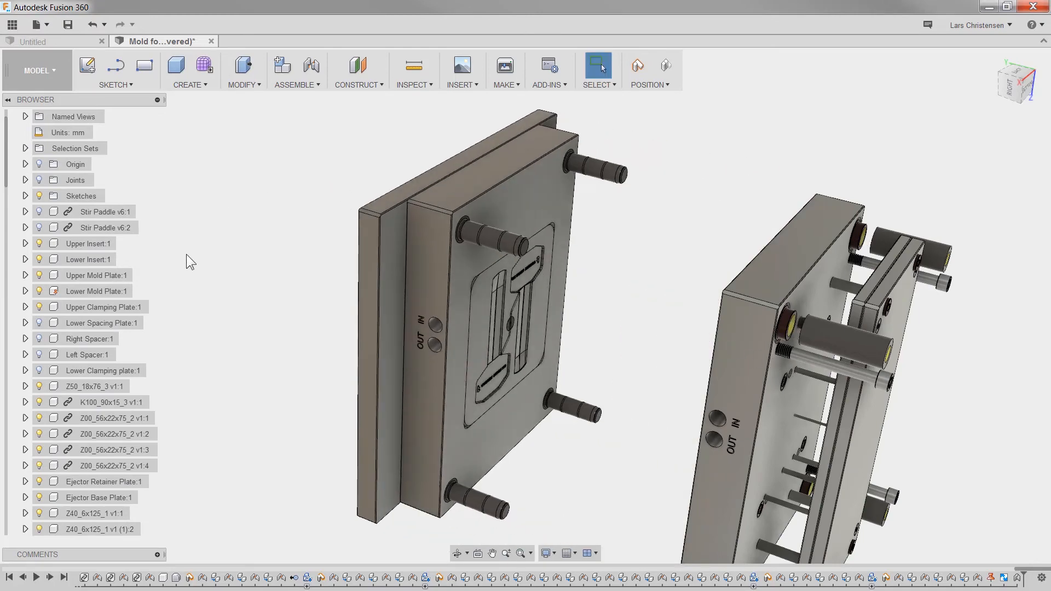
Show the Lower Clamping plate, Left Spacer, Right Spacer and Lower Spacing Plate again.
{"action": "scroll", "coordinate": [232, 264], "scroll_direction": "down", "scroll_amount": 3}
{"action": "scroll", "coordinate": [720, 423], "scroll_direction": "up", "scroll_amount": 1}
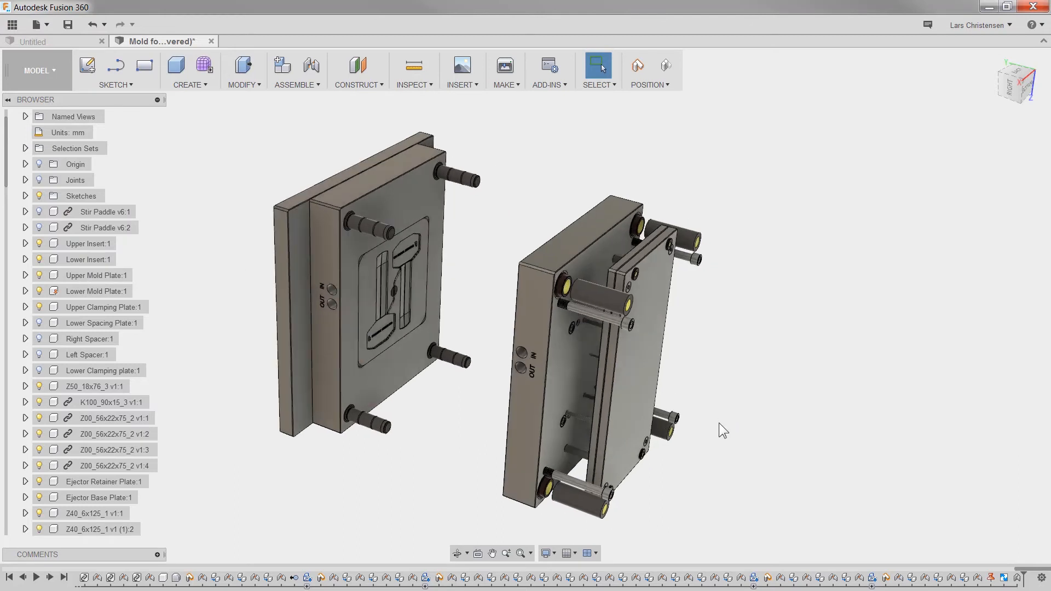
{"action": "left_click", "coordinate": [39, 354]}
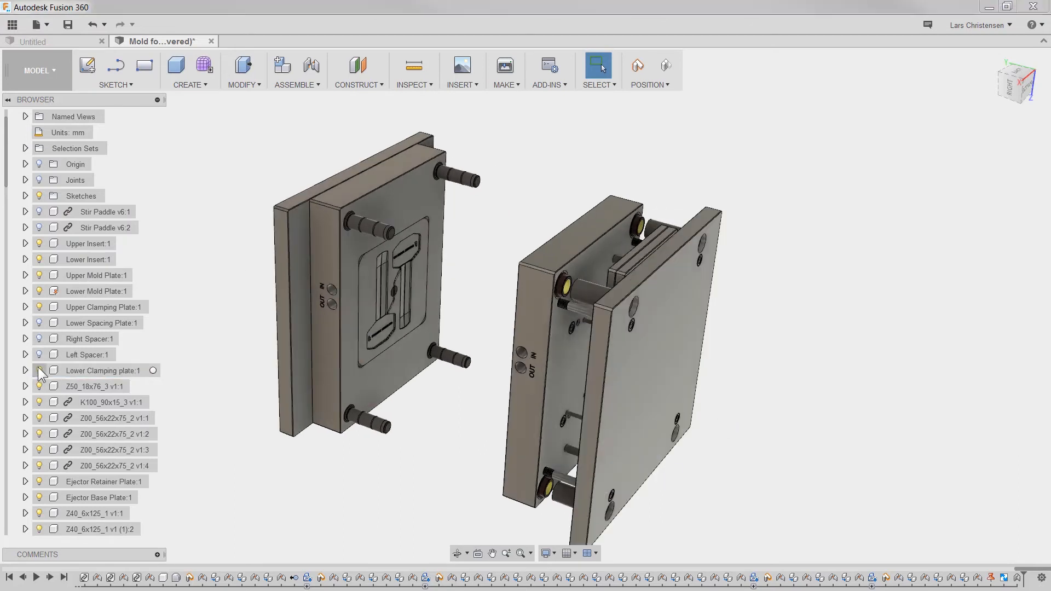
{"action": "left_click", "coordinate": [40, 339]}
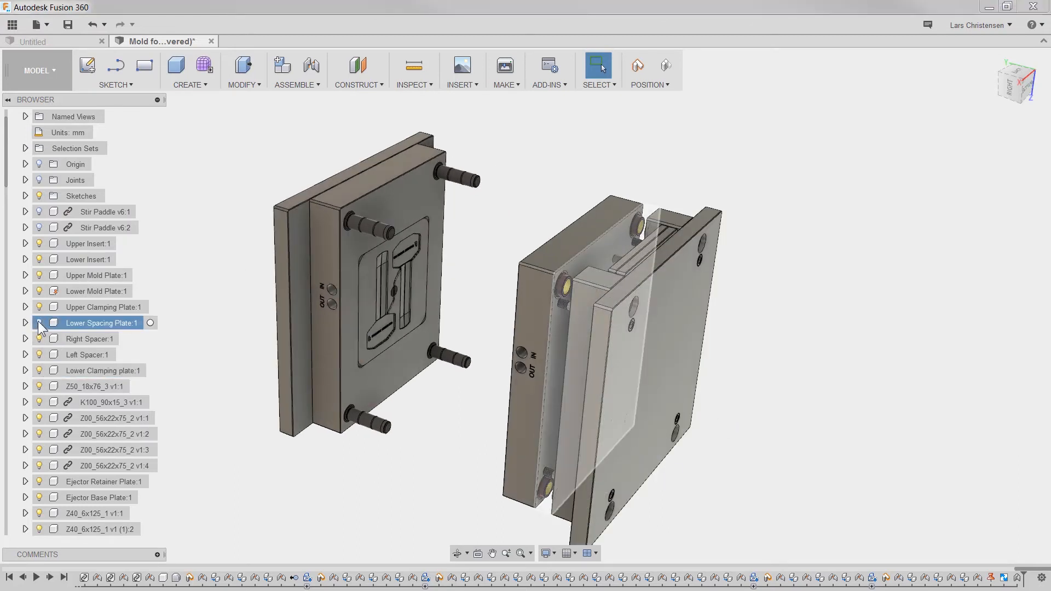
{"action": "left_click", "coordinate": [40, 323]}
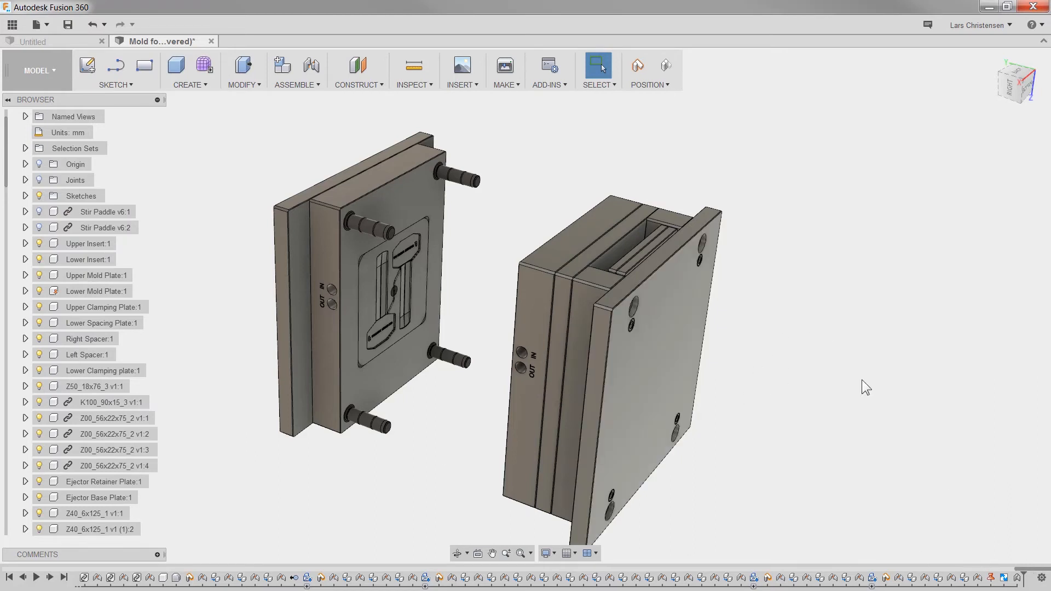
Restore the previous position and create a rigid group of Lower Insert, Lower Mold Plate, Lower Spacing Plate, Right Spacer, Left Spacer and Lower Clamping plate.
{"action": "left_click", "coordinate": [295, 85]}
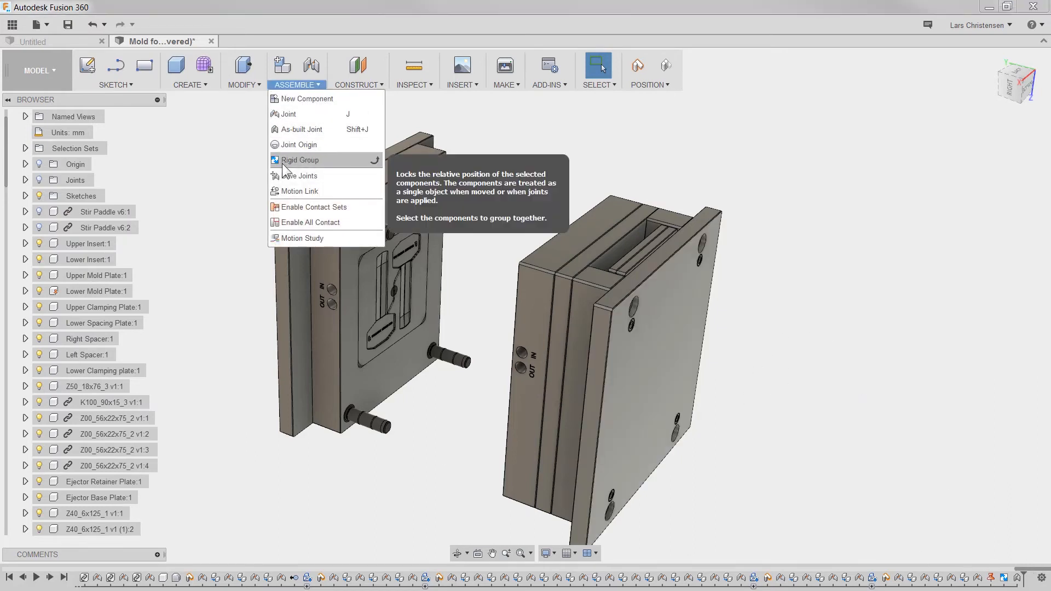
{"action": "left_click", "coordinate": [282, 161]}
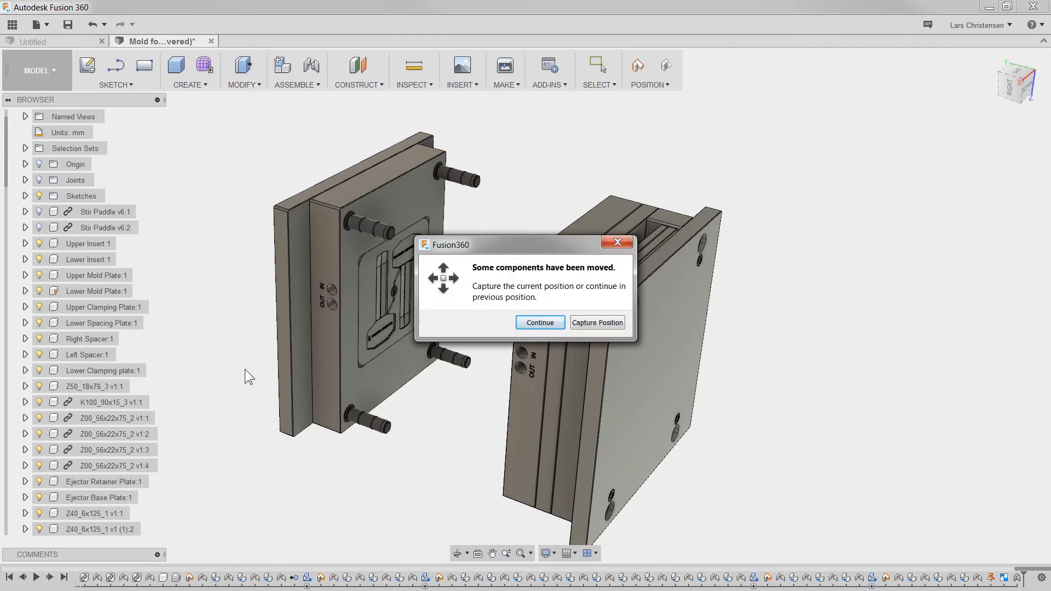
{"action": "left_click", "coordinate": [540, 323]}
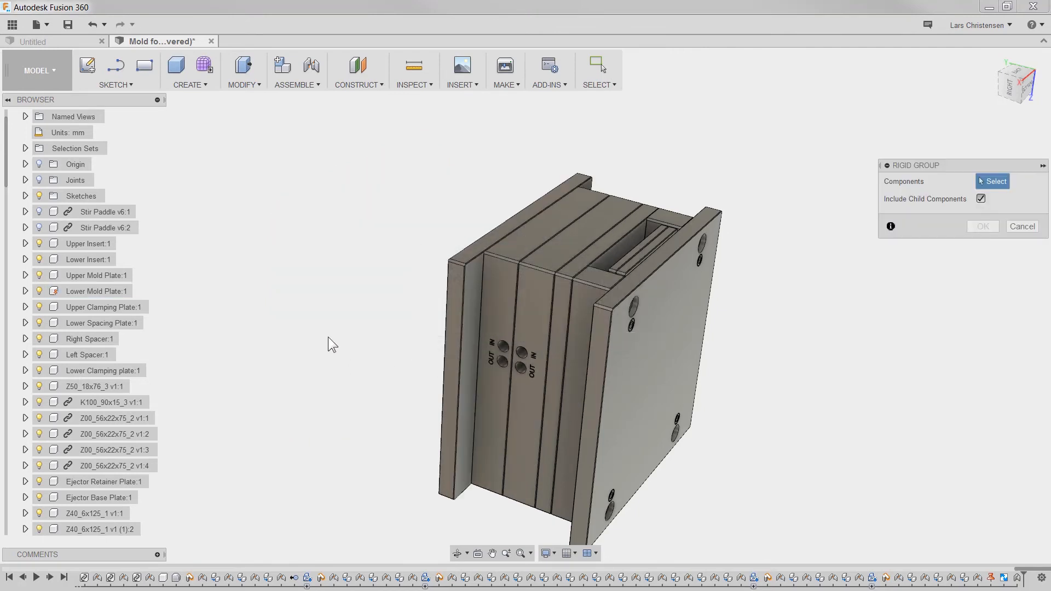
{"action": "left_click", "coordinate": [73, 261]}
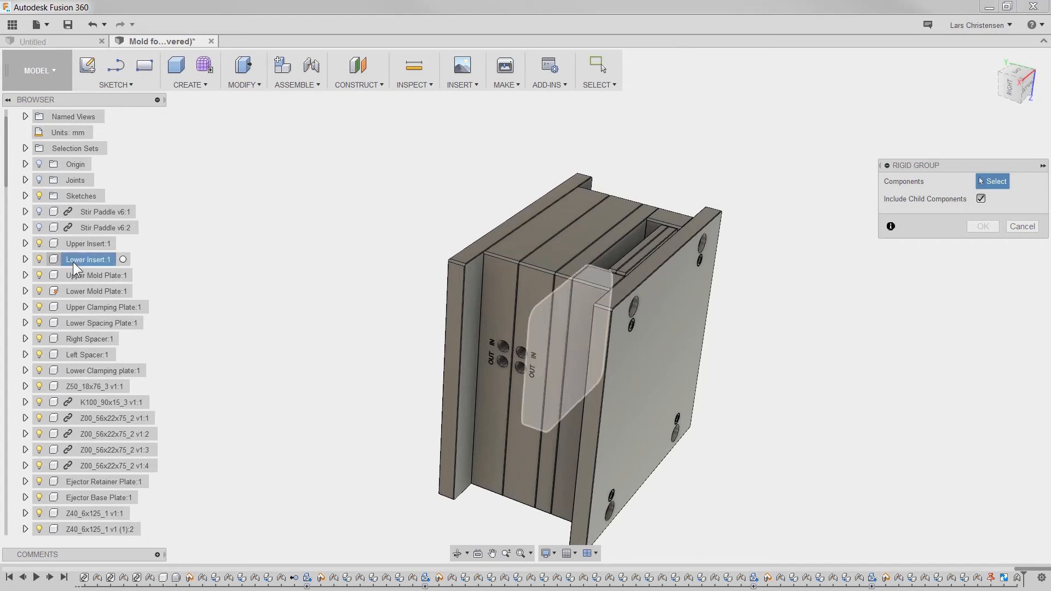
{"action": "left_click", "coordinate": [77, 289]}
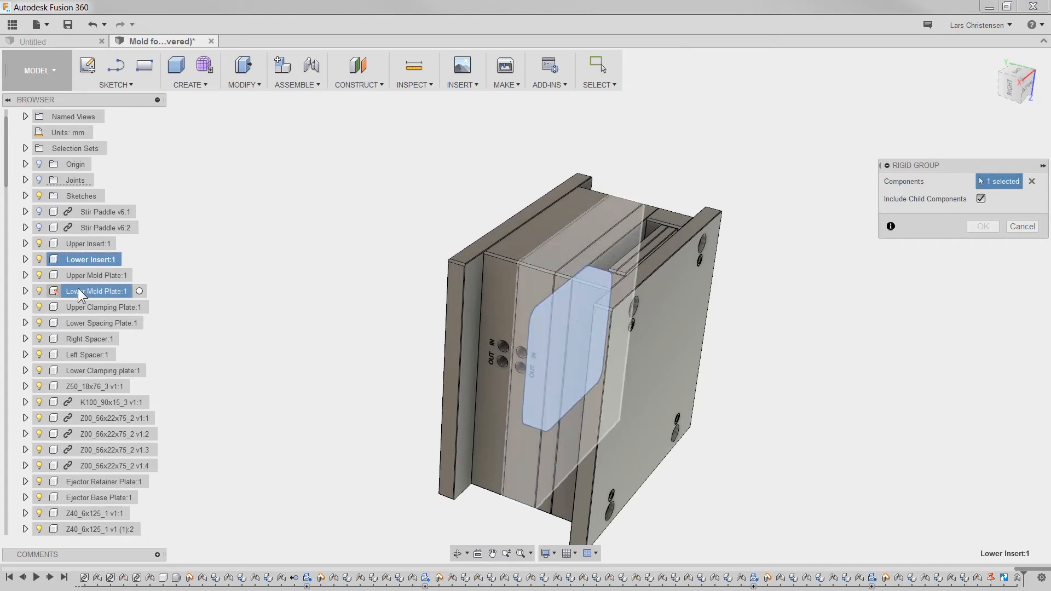
{"action": "left_click", "coordinate": [81, 321]}
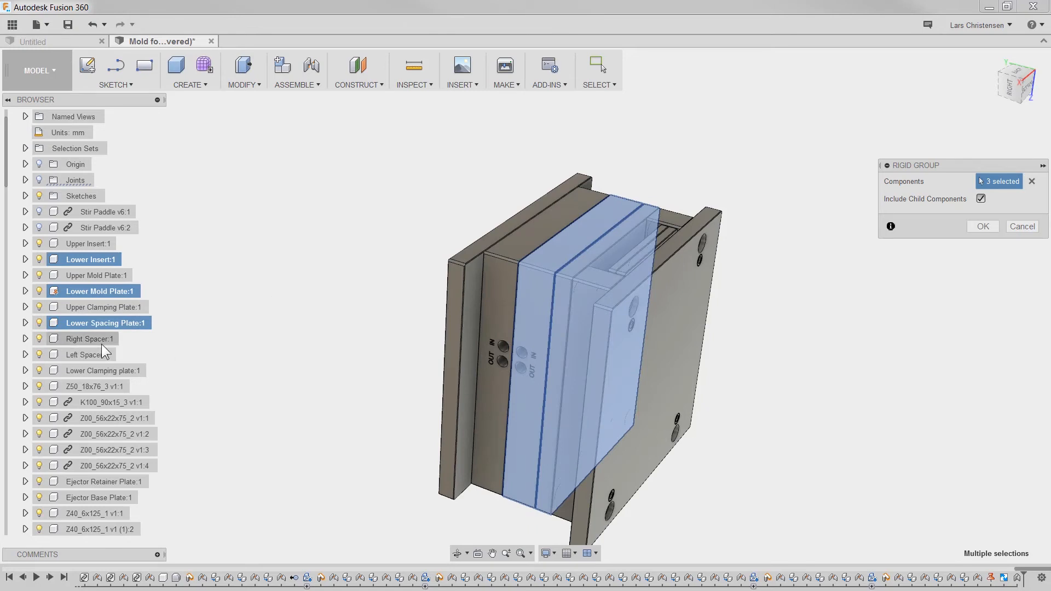
{"action": "left_click", "coordinate": [99, 341]}
{"action": "left_click", "coordinate": [96, 352]}
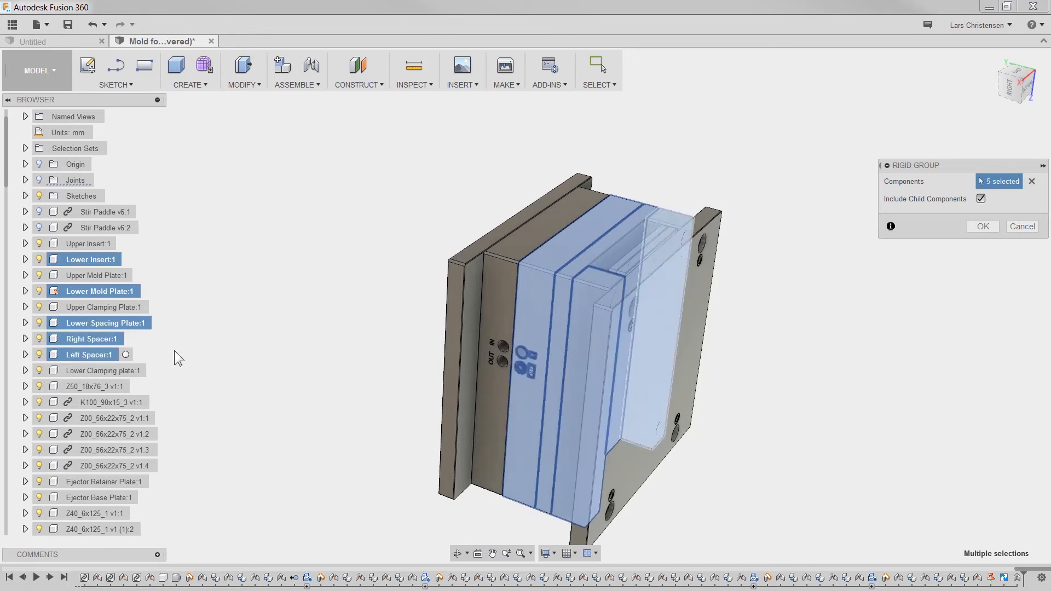
{"action": "left_click", "coordinate": [92, 370]}
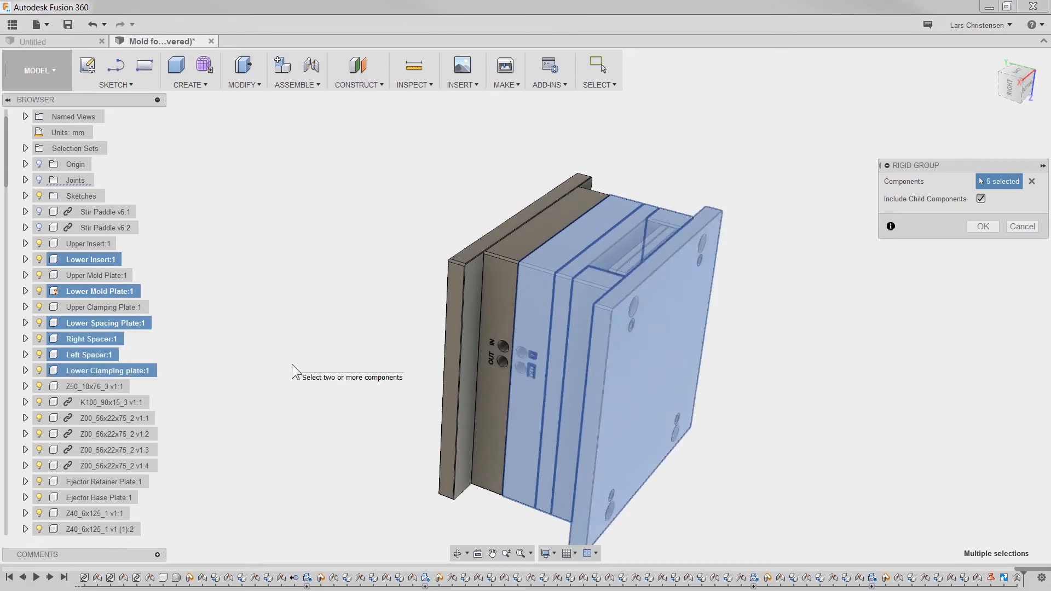
{"action": "left_click", "coordinate": [983, 227]}
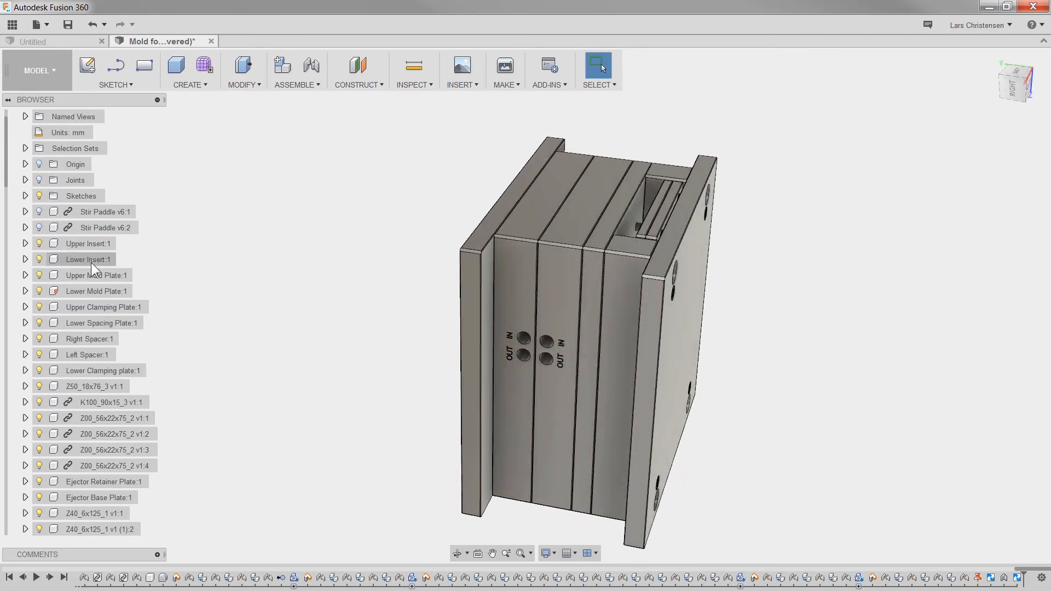
Hide the components of the Upper Section and Hardware selection sets.
{"action": "scroll", "coordinate": [91, 262], "scroll_direction": "up", "scroll_amount": 1}
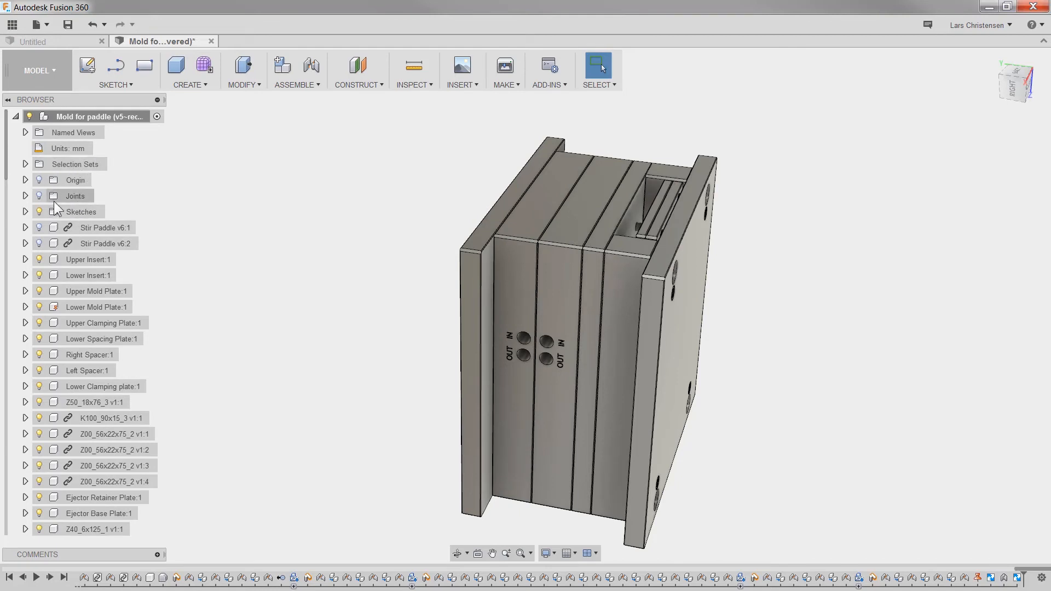
{"action": "left_click", "coordinate": [24, 164]}
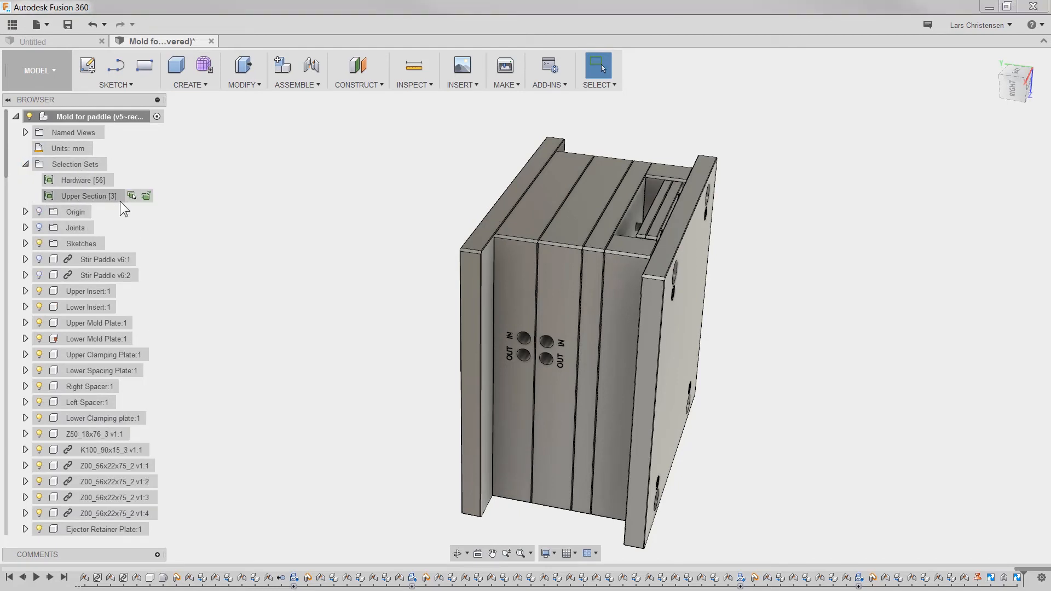
{"action": "left_click", "coordinate": [132, 196]}
{"action": "left_click", "coordinate": [131, 196]}
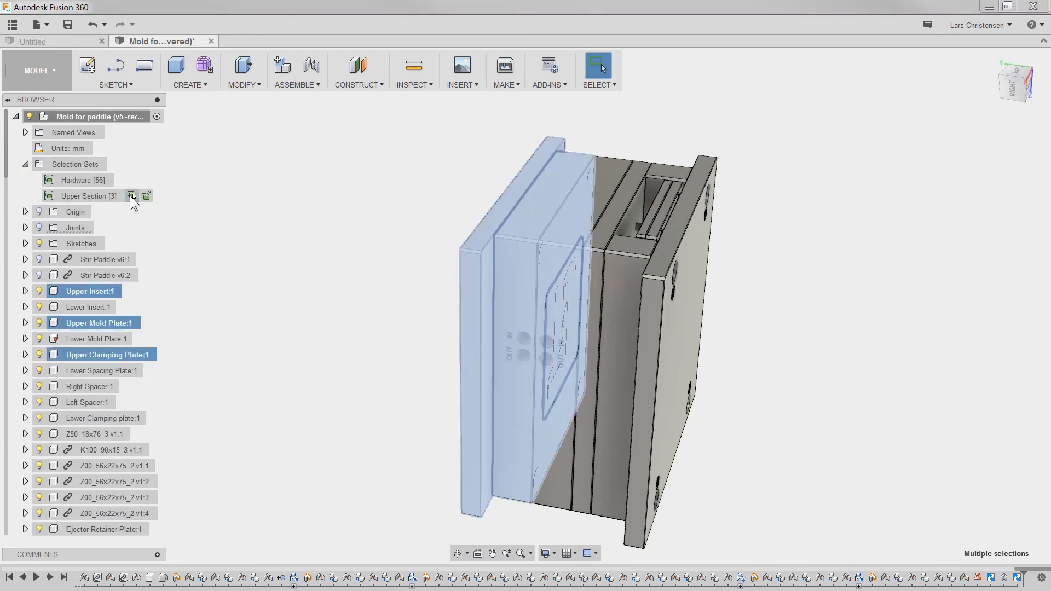
{"action": "key", "text": "v"}
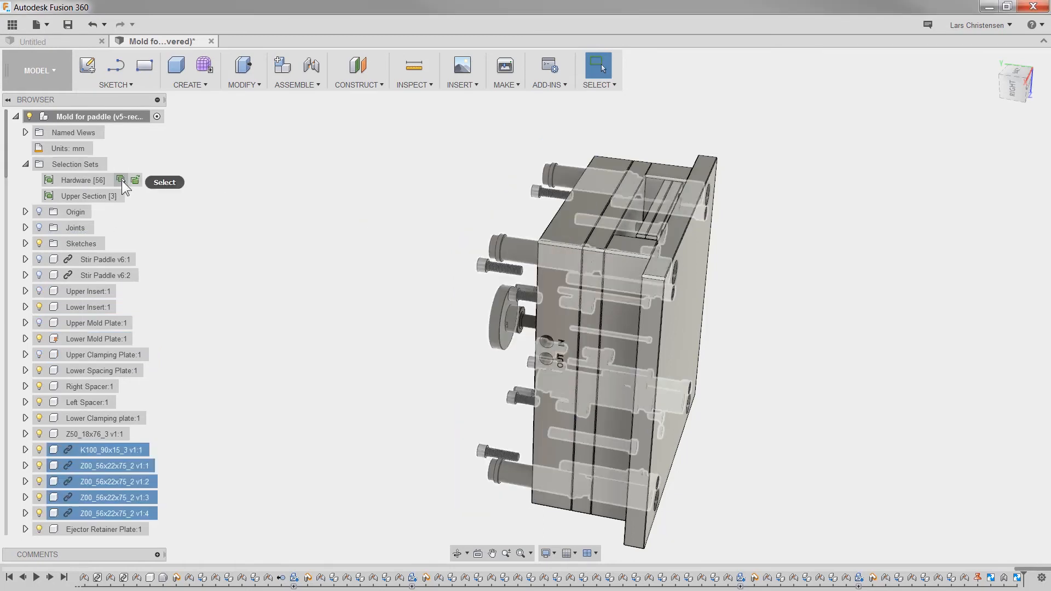
{"action": "left_click", "coordinate": [121, 180]}
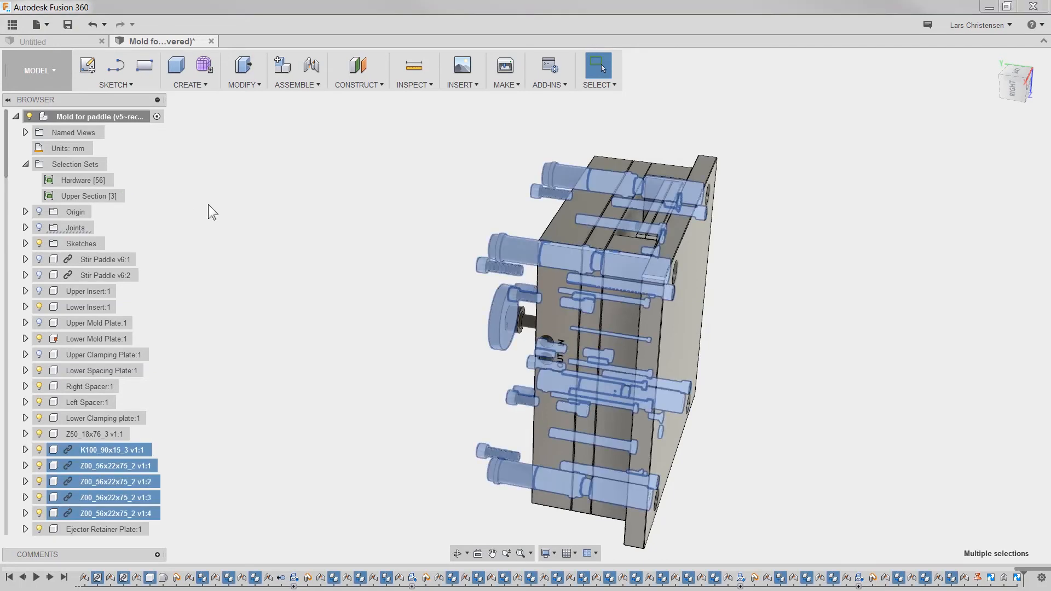
{"action": "key", "text": "v"}
Create a rigid group of the Ejector Base Plate and the Ejector Retainer Plate, with child components included.
{"action": "middle_click_drag", "start_coordinate": [263, 223], "coordinate": [317, 170], "text": "shift"}
{"action": "left_click", "coordinate": [293, 85]}
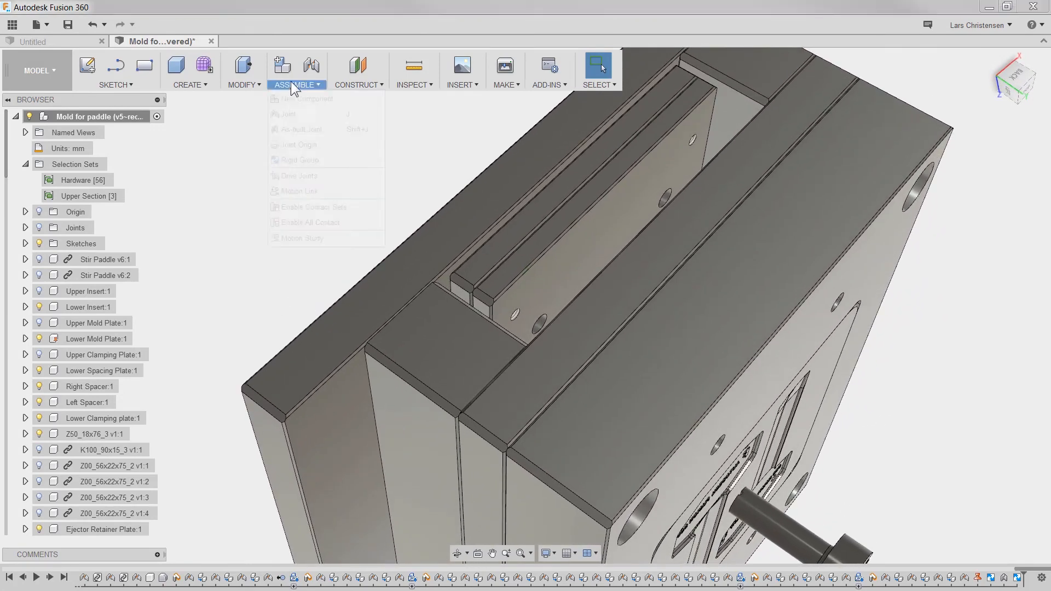
{"action": "left_click", "coordinate": [293, 160]}
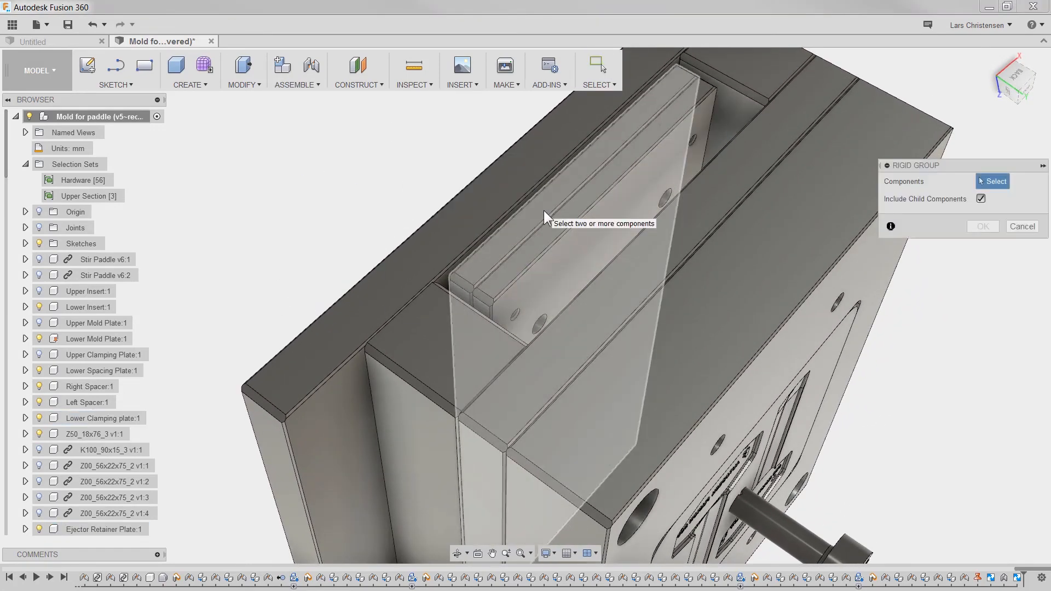
{"action": "left_click", "coordinate": [544, 212]}
{"action": "left_click", "coordinate": [562, 223]}
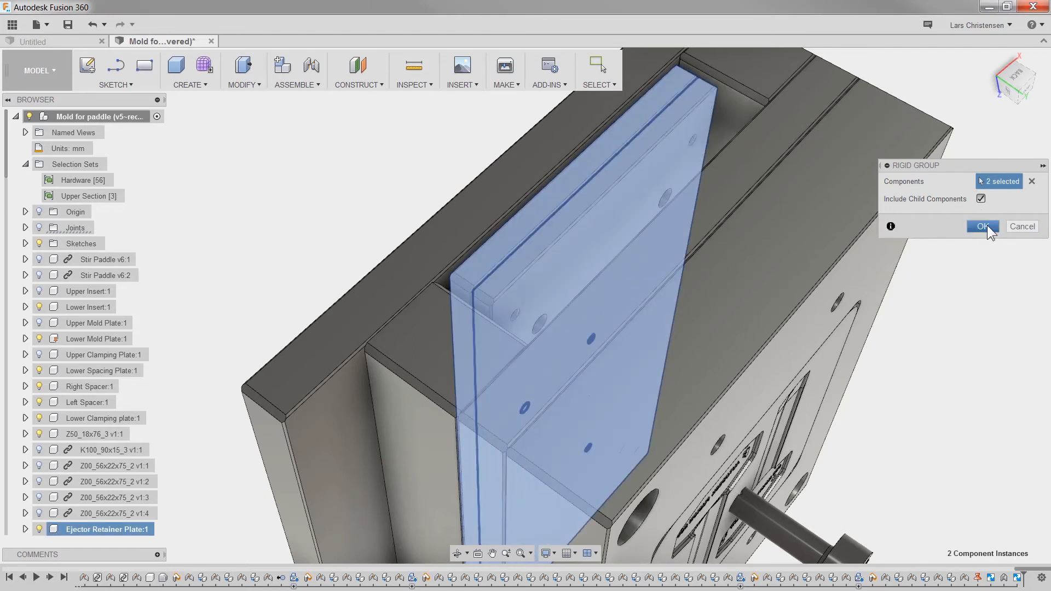
{"action": "left_click", "coordinate": [984, 226]}
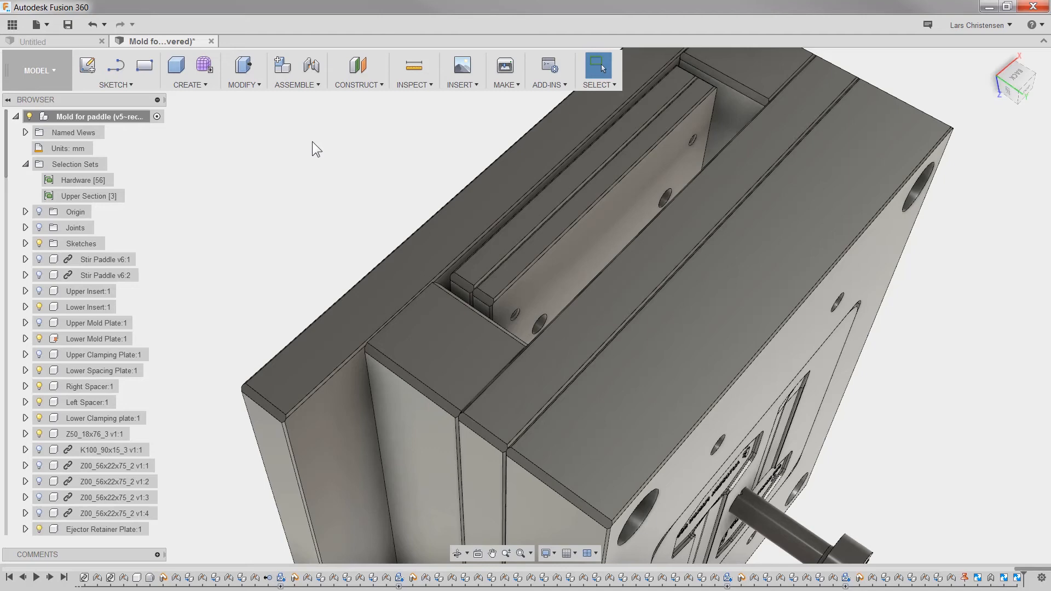
Measure the distance between the Ejector Retainer Plate's front face and the facing side of the Lower Spacing Plate.
{"action": "left_click", "coordinate": [414, 65]}
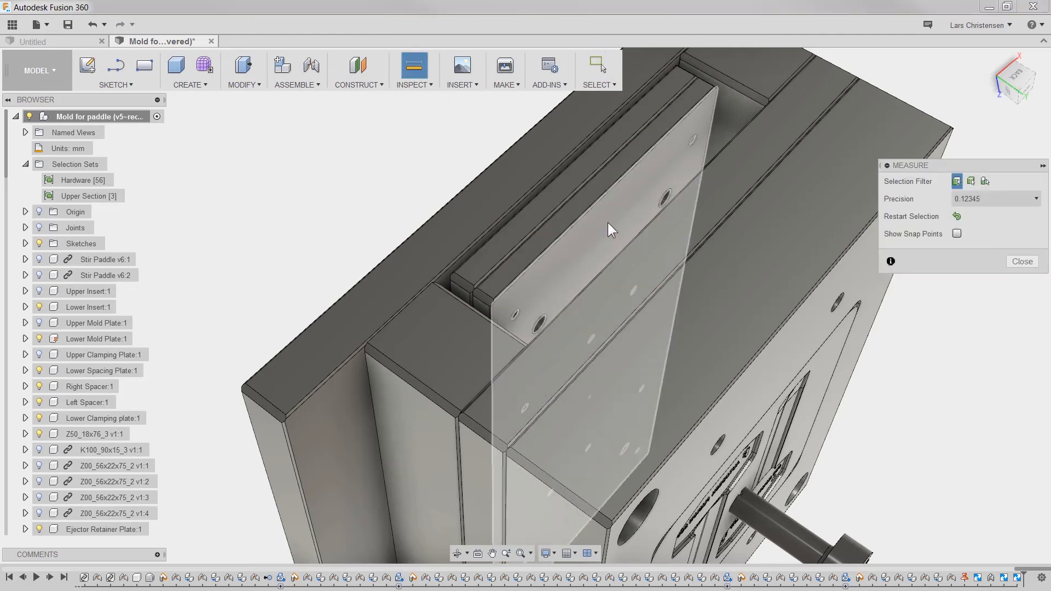
{"action": "left_click", "coordinate": [608, 223]}
{"action": "middle_click_drag", "start_coordinate": [608, 222], "coordinate": [489, 203], "text": "shift"}
{"action": "left_click", "coordinate": [470, 242]}
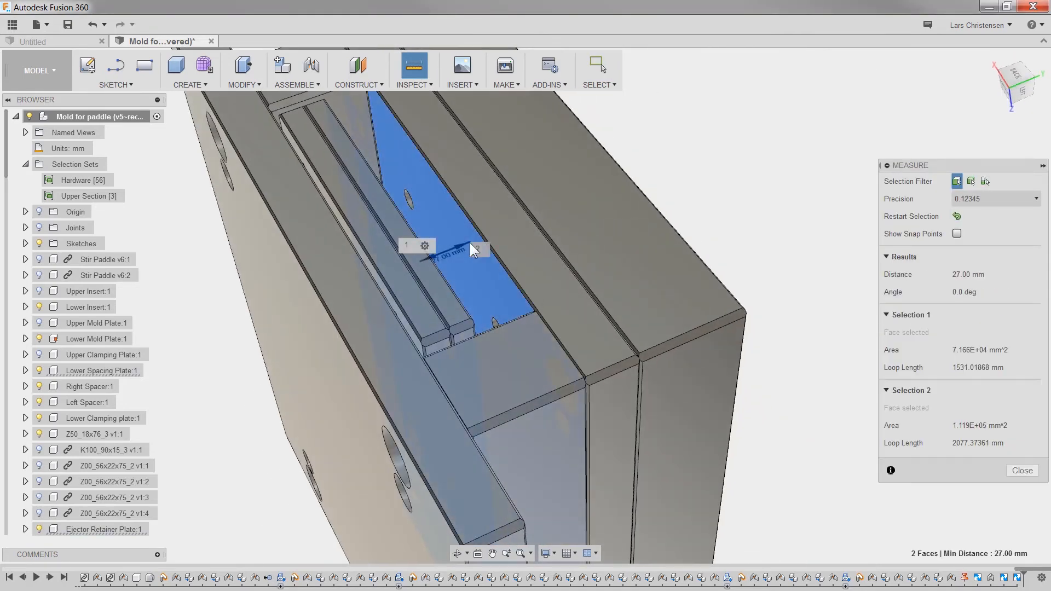
{"action": "left_click", "coordinate": [461, 268]}
{"action": "left_click", "coordinate": [1021, 470]}
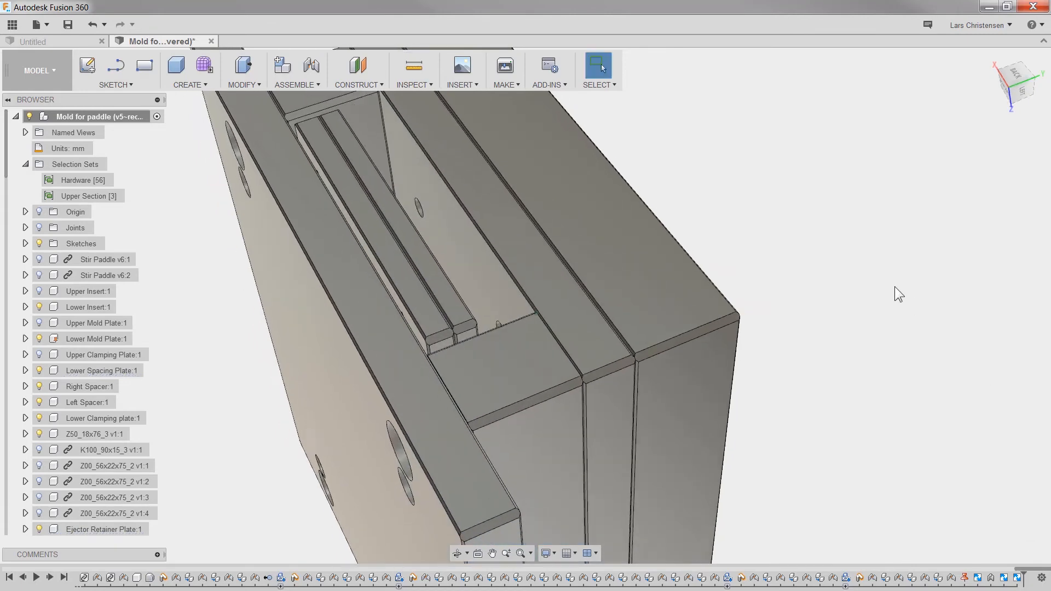
Create an as-built Slider joint between the Ejector Retainer Plate and the Lower Spacing Plate, positioned on a spacing plate hole and sliding along the Z Axis.
{"action": "middle_click_drag", "start_coordinate": [895, 287], "coordinate": [384, 160], "text": "shift"}
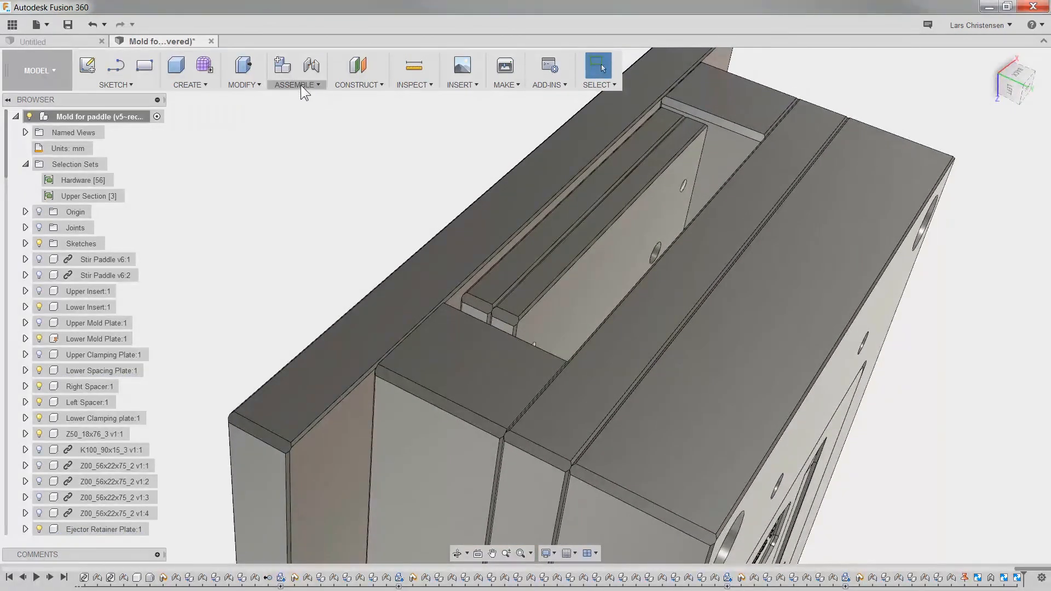
{"action": "left_click", "coordinate": [301, 84]}
{"action": "left_click", "coordinate": [292, 126]}
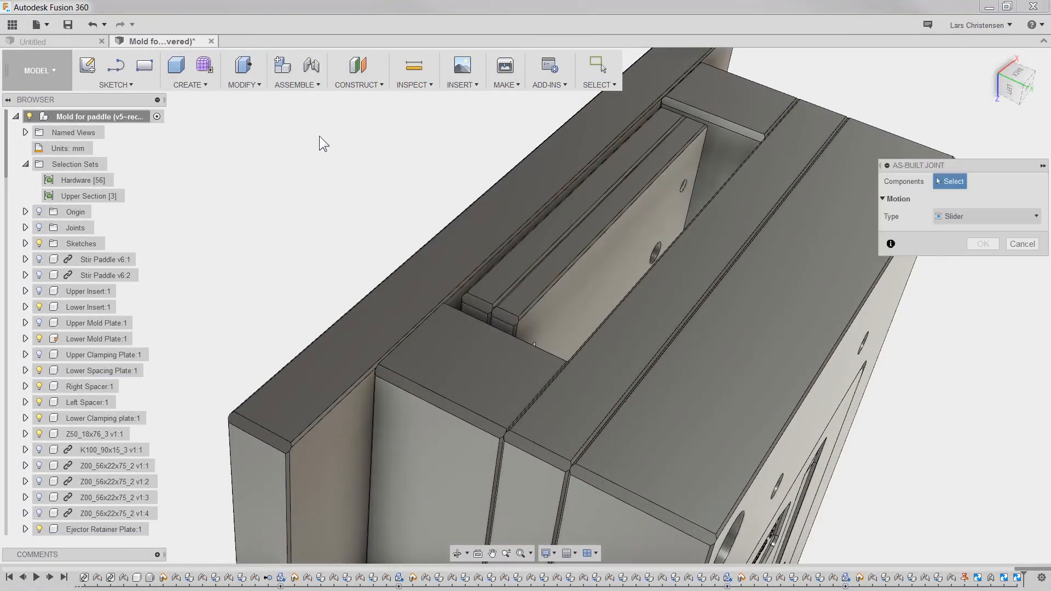
{"action": "scroll", "coordinate": [535, 203], "scroll_direction": "up", "scroll_amount": 10}
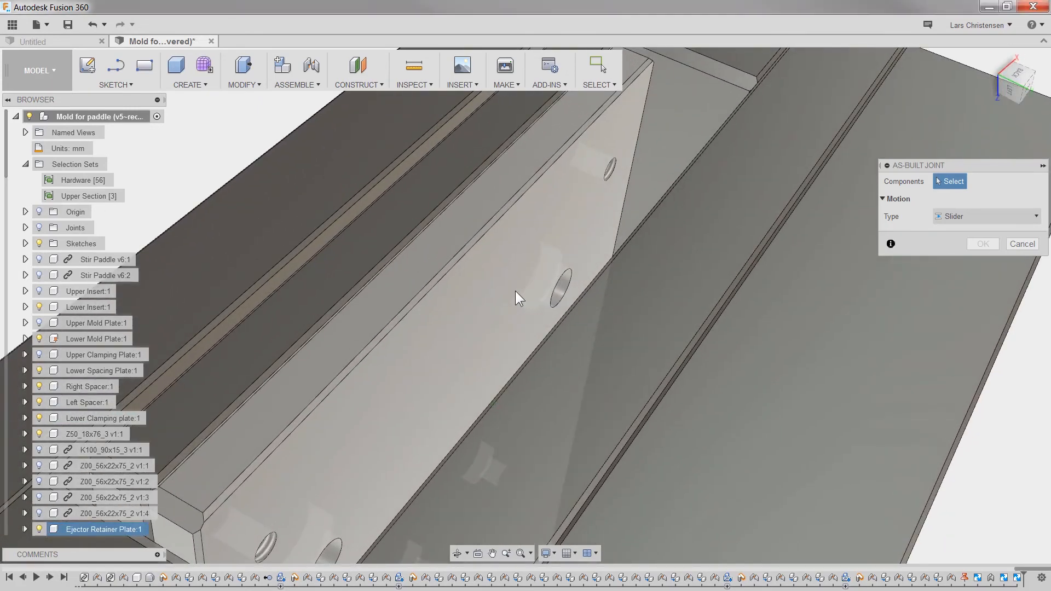
{"action": "left_click", "coordinate": [514, 291]}
{"action": "middle_click_drag", "start_coordinate": [583, 304], "coordinate": [563, 317], "text": "shift"}
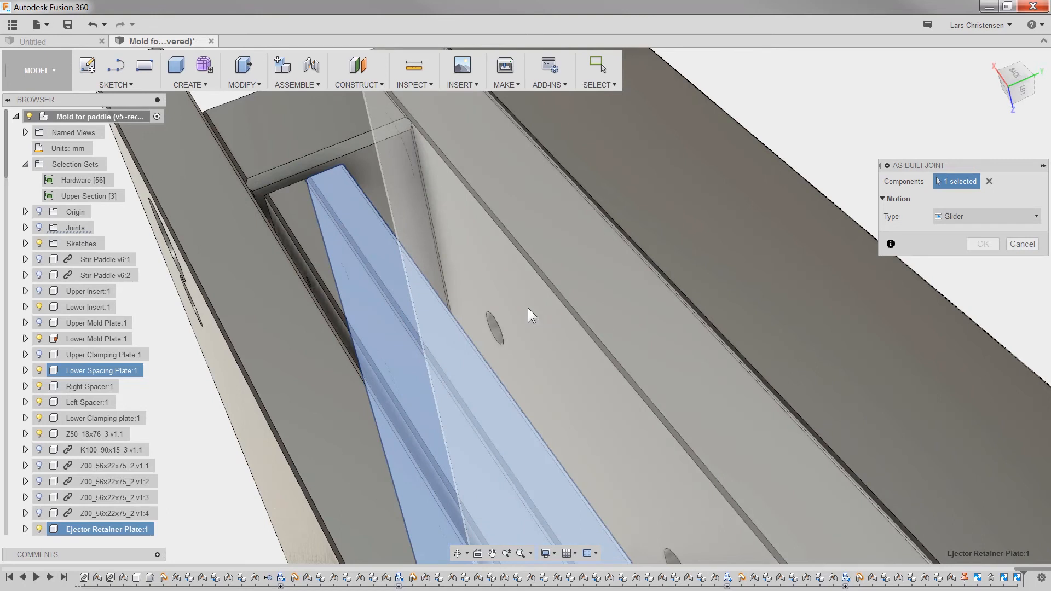
{"action": "left_click", "coordinate": [528, 307]}
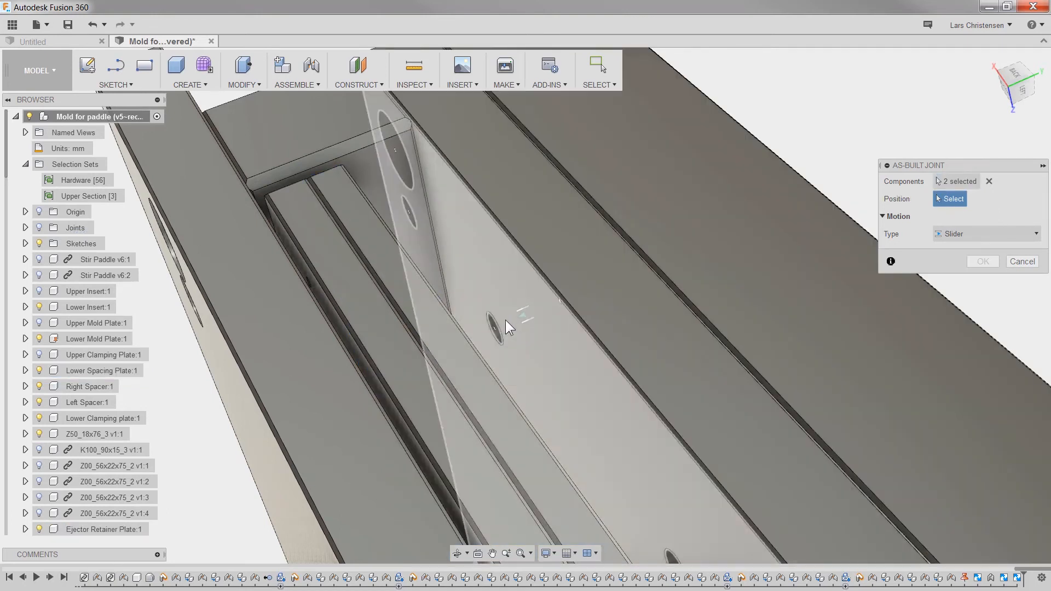
{"action": "left_click", "coordinate": [495, 331]}
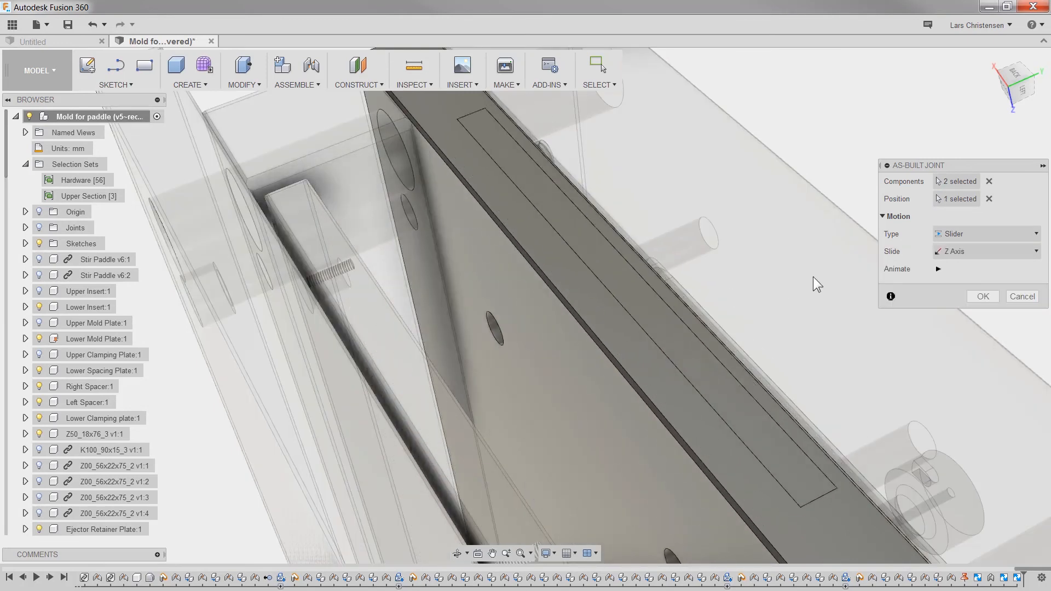
{"action": "left_click", "coordinate": [984, 297]}
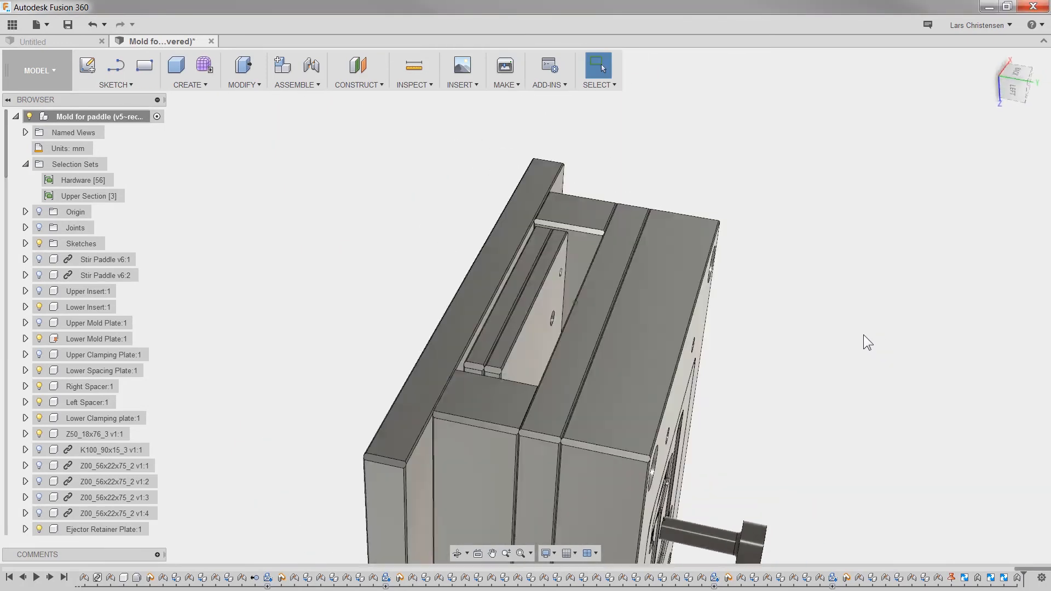
Limit the ejector plates' slider joint to a minimum of 0.00 mm and a maximum of 27 mm, and test the travel by sliding the plates.
{"action": "left_click", "coordinate": [25, 228]}
{"action": "scroll", "coordinate": [71, 457], "scroll_direction": "down", "scroll_amount": 8}
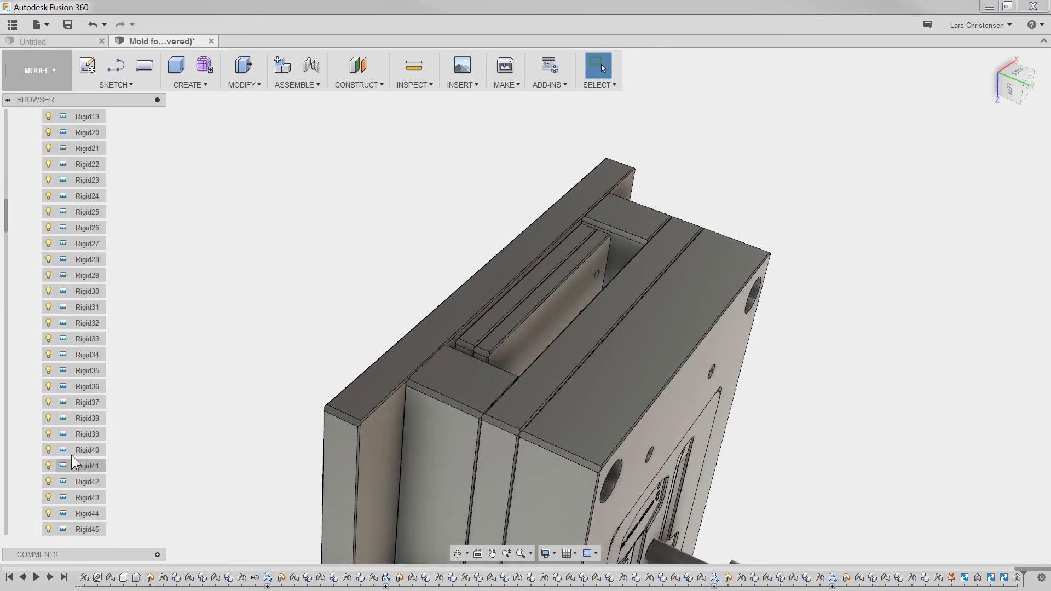
{"action": "left_click_drag", "start_coordinate": [8, 255], "coordinate": [25, 331]}
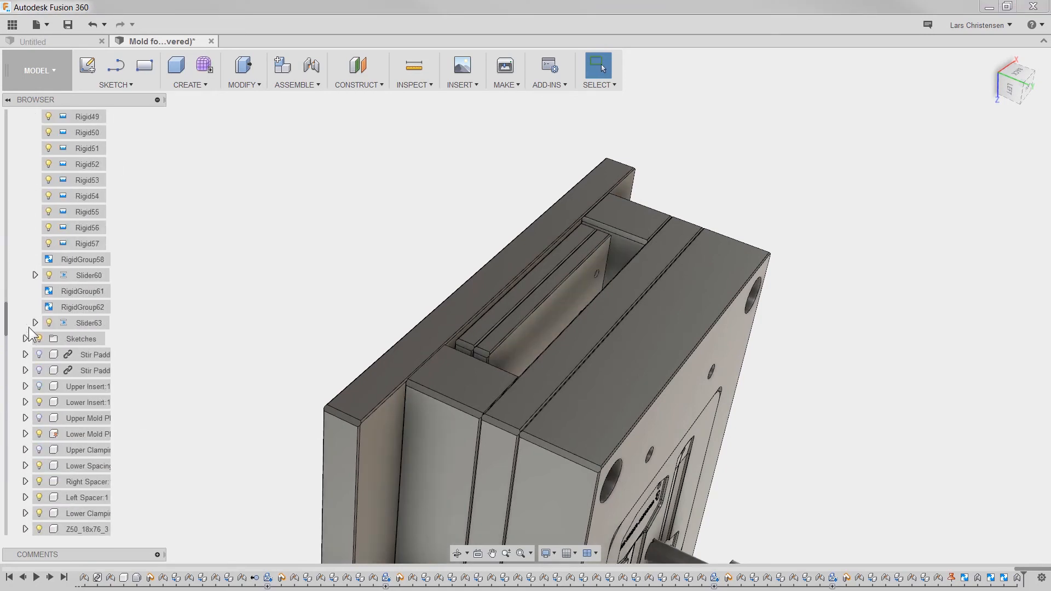
{"action": "right_click", "coordinate": [86, 322]}
{"action": "left_click", "coordinate": [133, 357]}
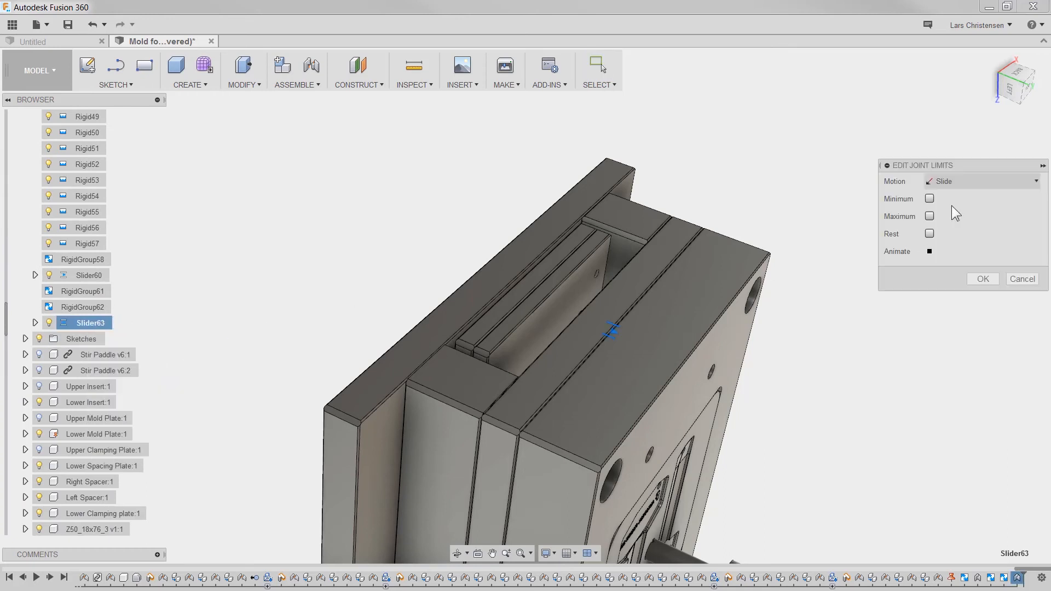
{"action": "left_click", "coordinate": [930, 199]}
{"action": "left_click", "coordinate": [930, 234]}
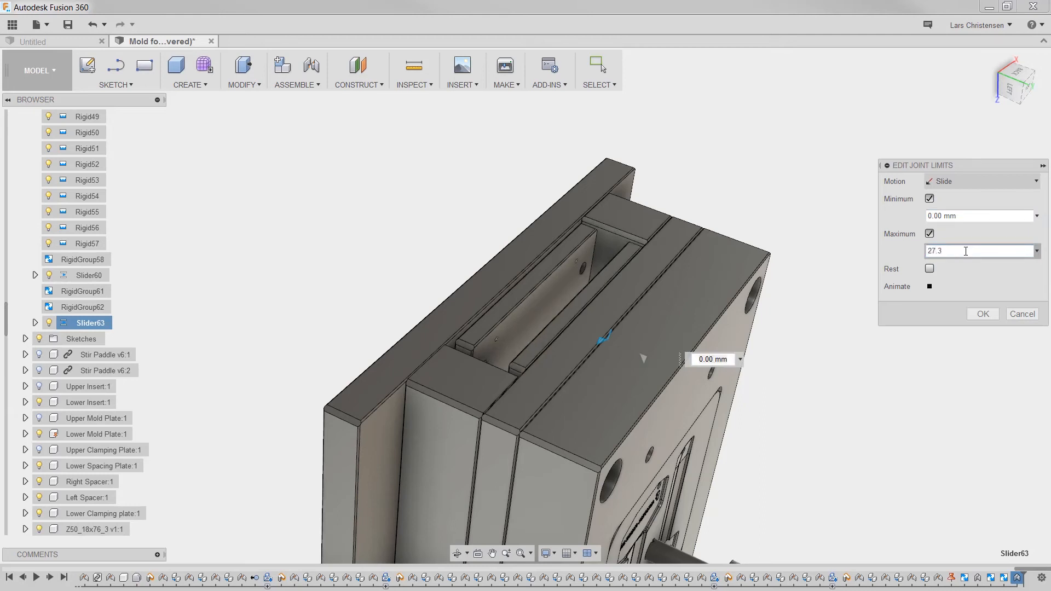
{"action": "key", "text": "BackSpace"}
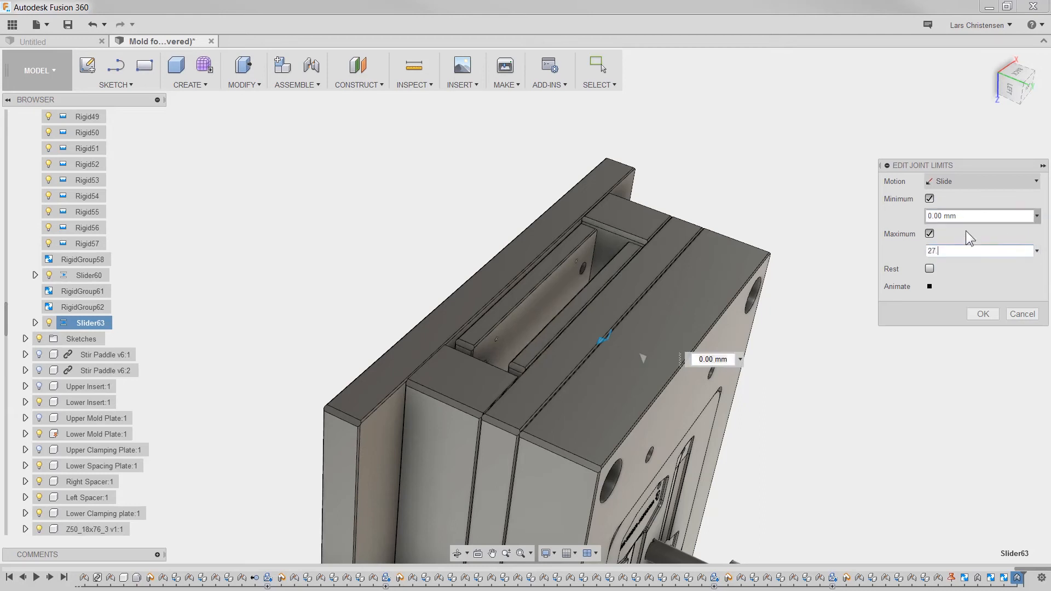
{"action": "left_click", "coordinate": [975, 311]}
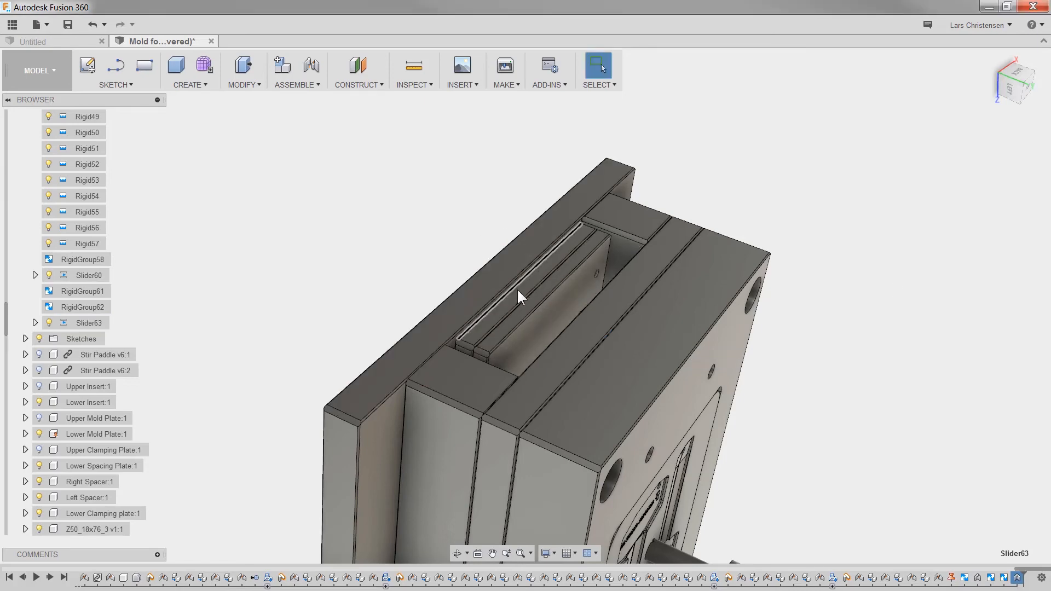
{"action": "left_click_drag", "start_coordinate": [518, 296], "coordinate": [383, 251]}
{"action": "middle_click_drag", "start_coordinate": [383, 251], "coordinate": [399, 232], "text": "shift"}
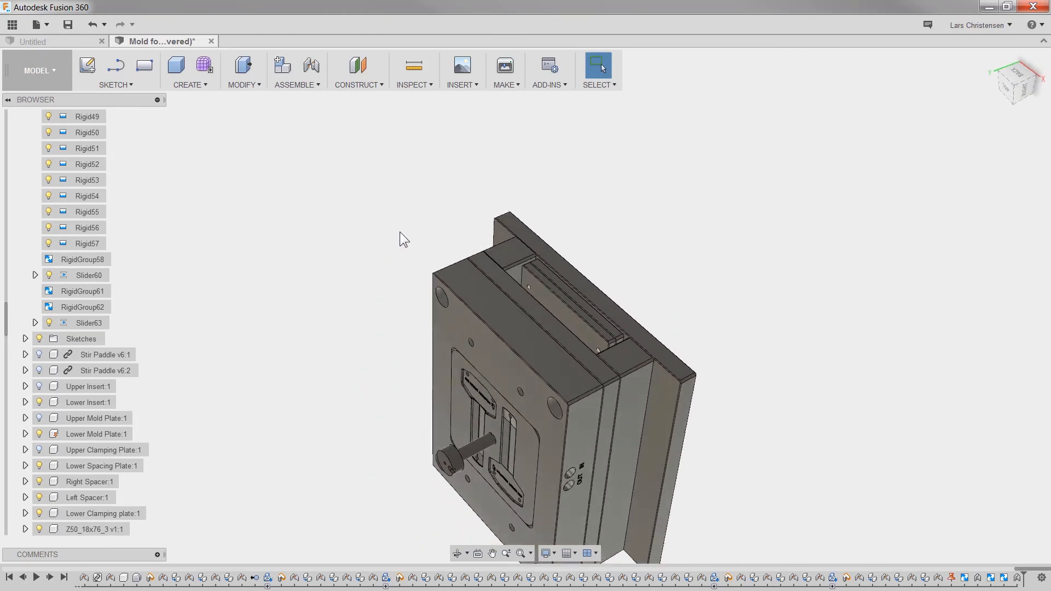
Collapse the Joints folder, show the components of the Hardware selection set, and slide the ejector plates to check the pins.
{"action": "scroll", "coordinate": [74, 328], "scroll_direction": "up", "scroll_amount": 4}
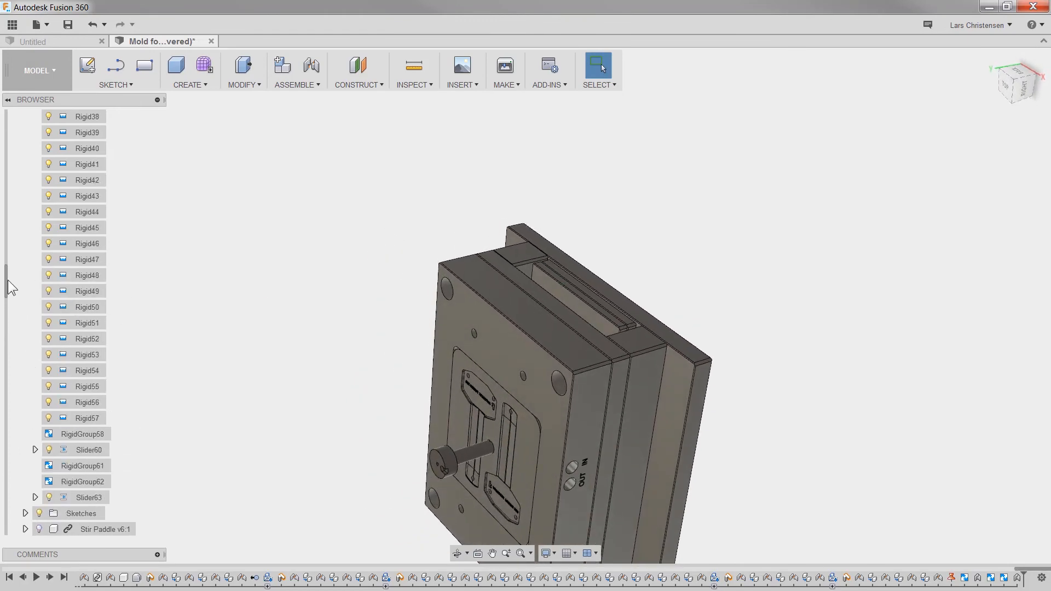
{"action": "left_click_drag", "start_coordinate": [5, 285], "coordinate": [5, 123]}
{"action": "left_click", "coordinate": [25, 227]}
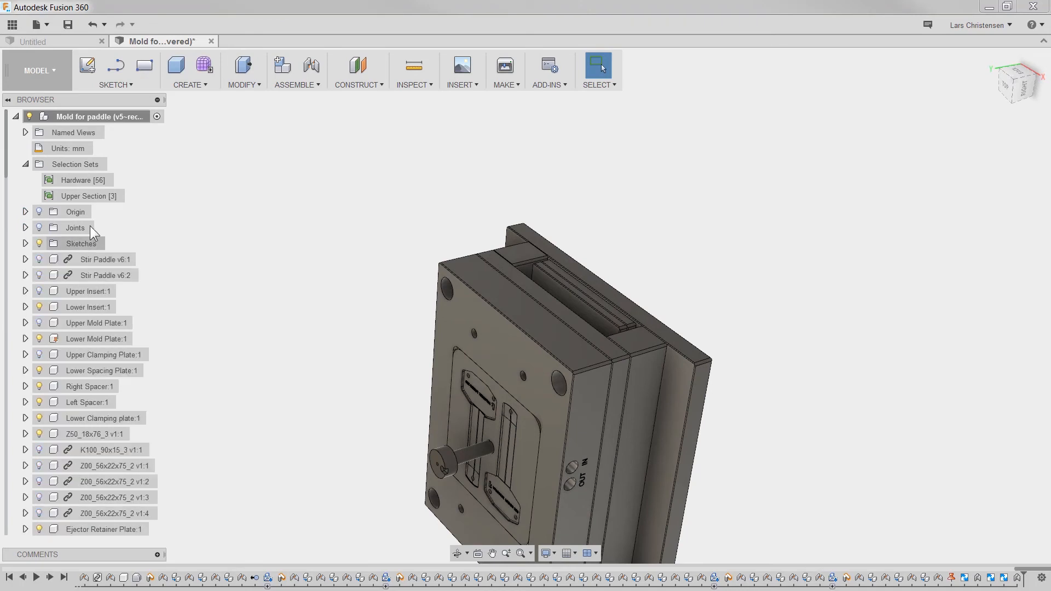
{"action": "left_click", "coordinate": [121, 180]}
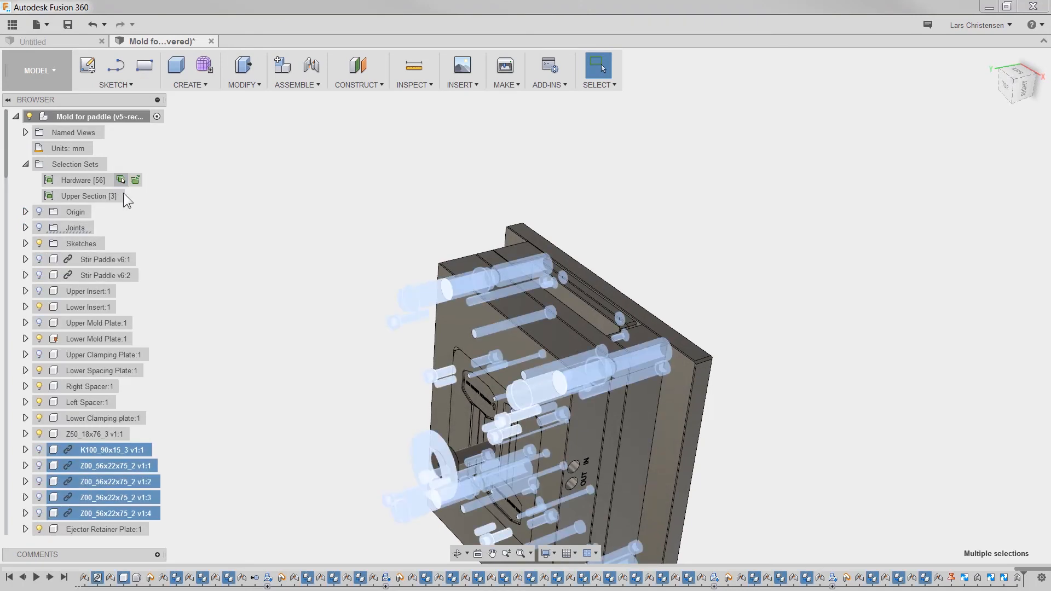
{"action": "left_click", "coordinate": [206, 230]}
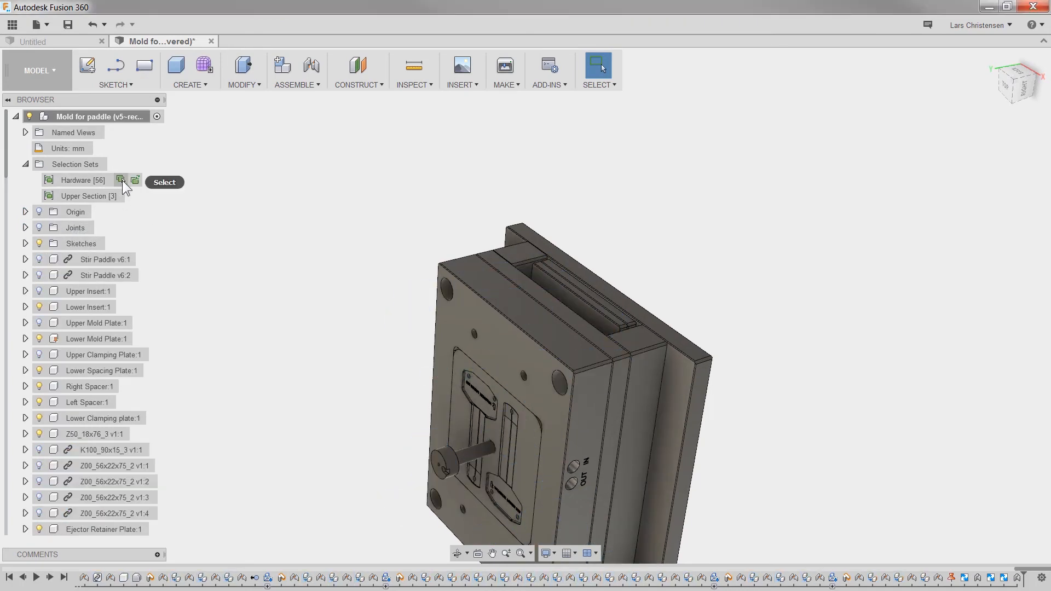
{"action": "left_click", "coordinate": [120, 180]}
{"action": "key", "text": "v"}
{"action": "left_click", "coordinate": [282, 144]}
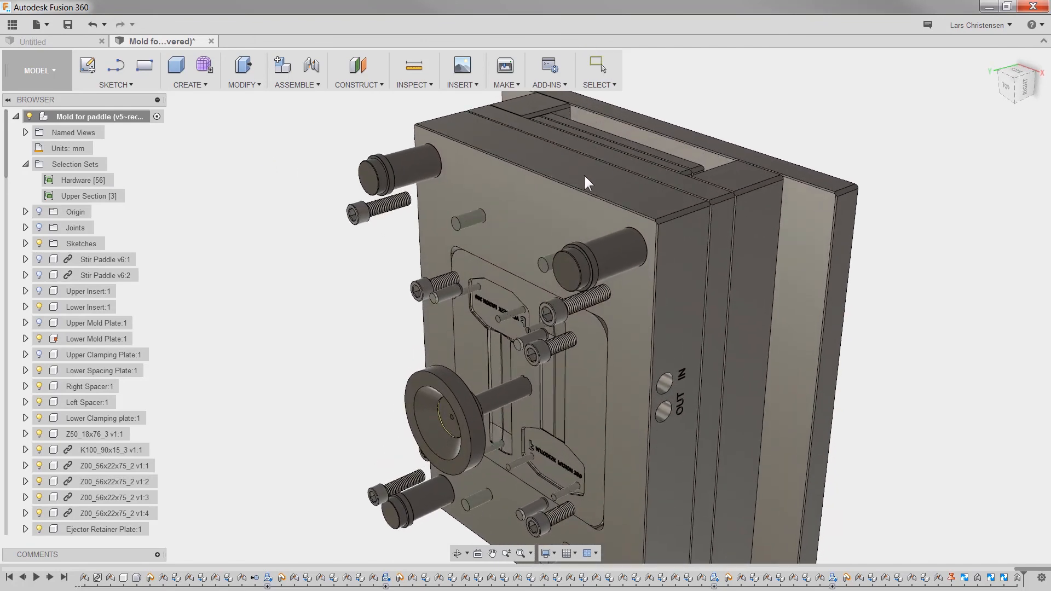
{"action": "mouse_move", "coordinate": [584, 173]}
{"action": "left_mouse_down"}
{"action": "mouse_move", "coordinate": [672, 150]}
{"action": "mouse_move", "coordinate": [577, 182]}
{"action": "mouse_move", "coordinate": [688, 146]}
{"action": "left_mouse_up"}
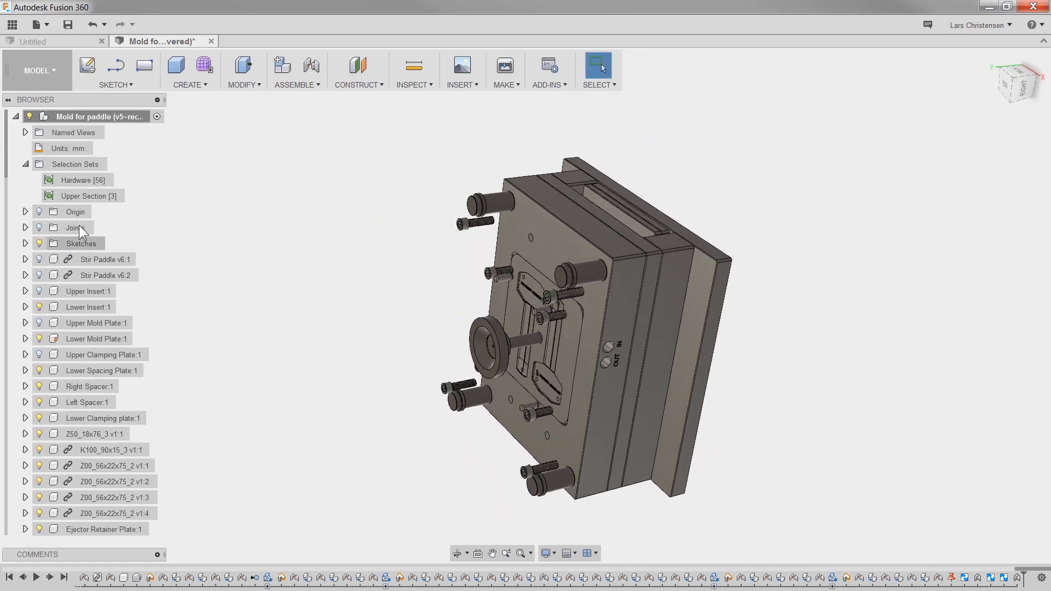
Show the upper insert, mold plate and clamping plate using the Upper Section selection set.
{"action": "left_click", "coordinate": [130, 196]}
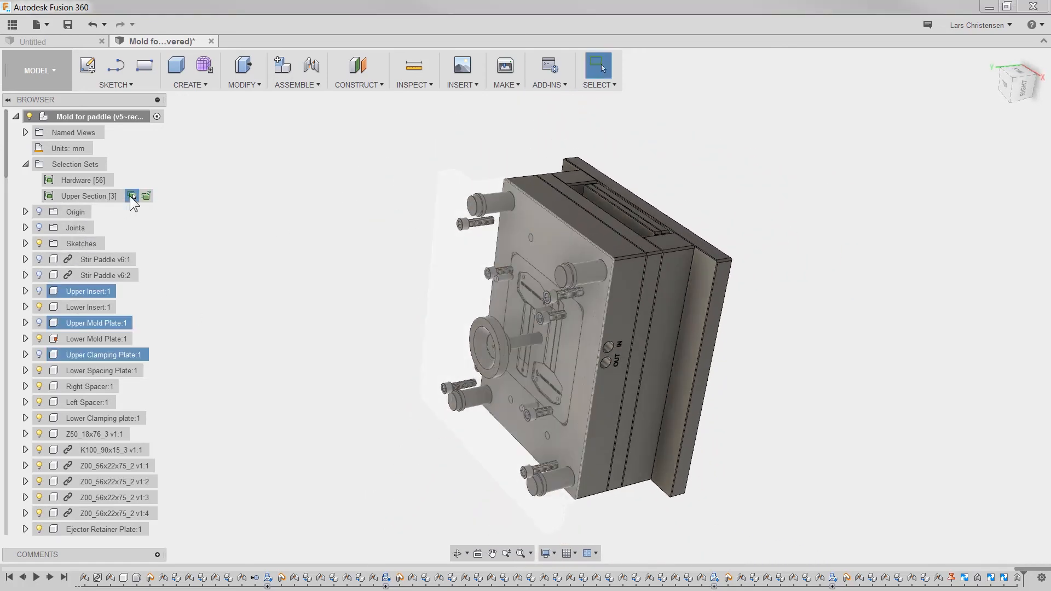
{"action": "key", "text": "v"}
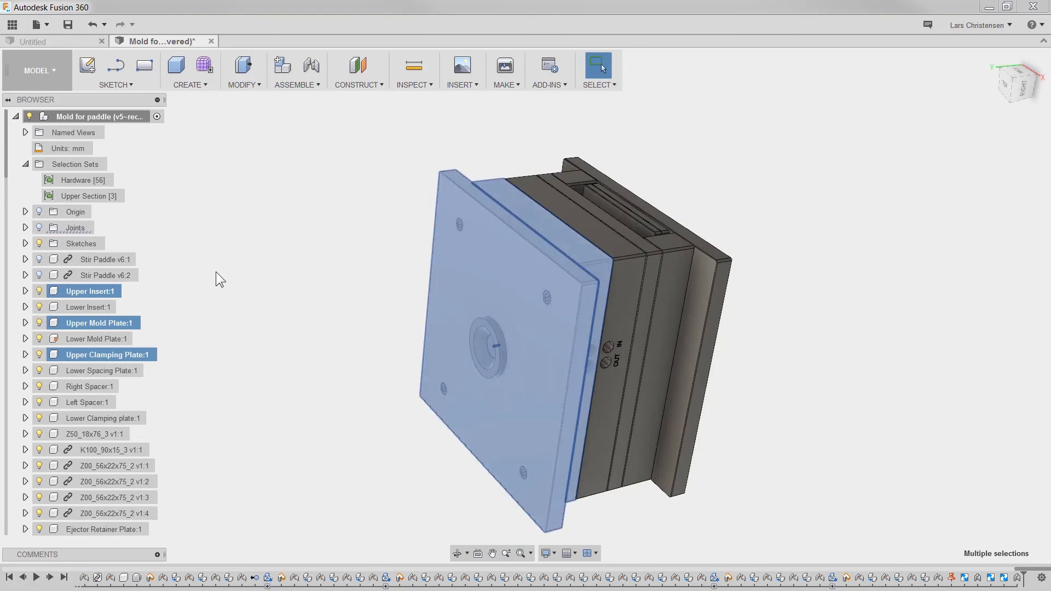
{"action": "left_click", "coordinate": [241, 275]}
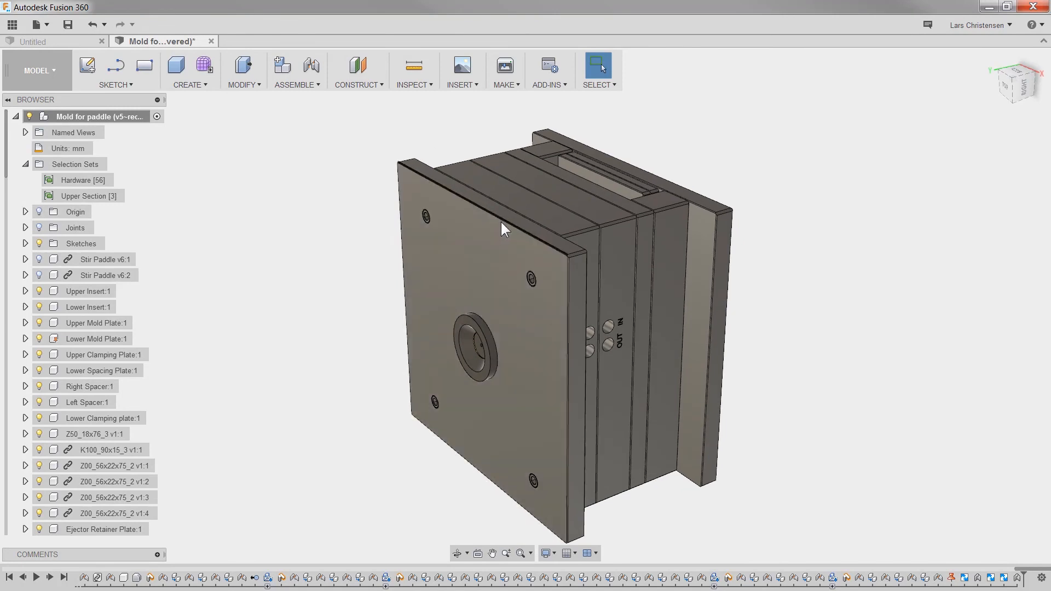
Test the assembled mold's motion by sliding the upper half open, moving the ejector plates forward, and closing the mold again.
{"action": "left_click_drag", "start_coordinate": [500, 220], "coordinate": [233, 284]}
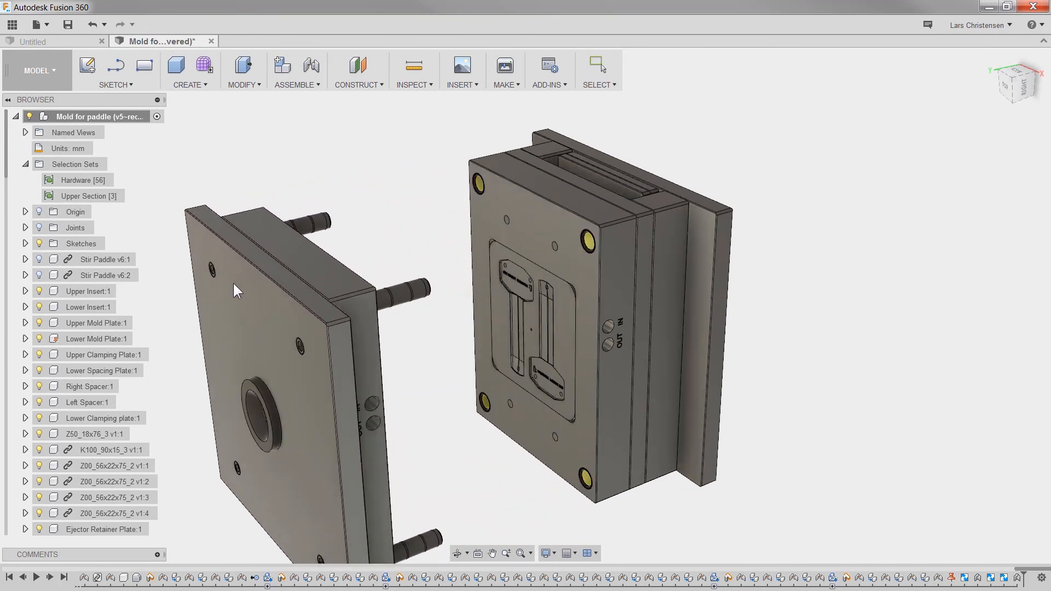
{"action": "key", "text": "F6"}
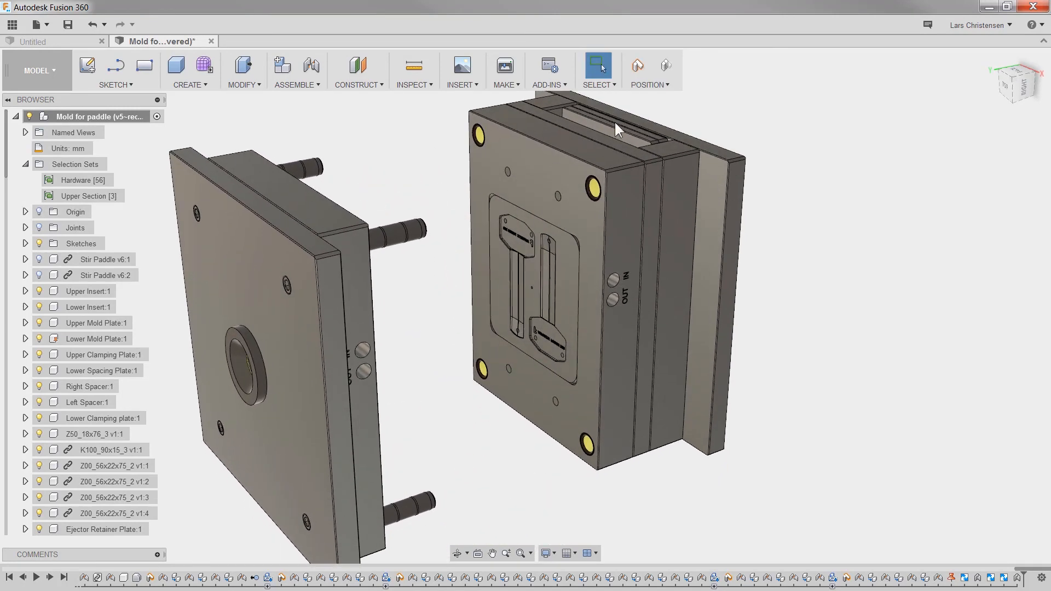
{"action": "left_click_drag", "start_coordinate": [615, 128], "coordinate": [573, 153]}
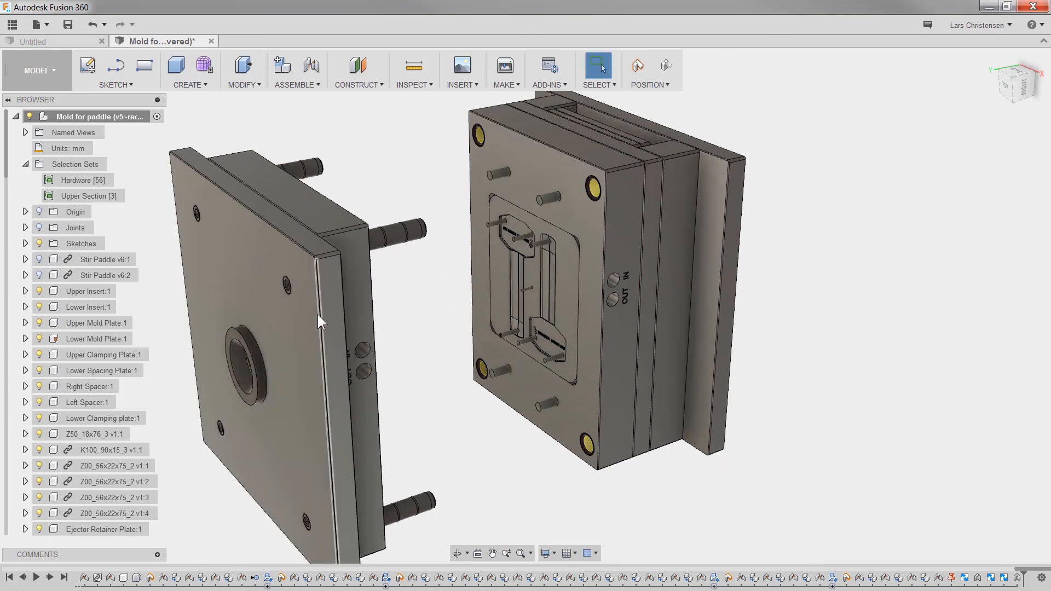
{"action": "left_click_drag", "start_coordinate": [318, 314], "coordinate": [514, 442]}
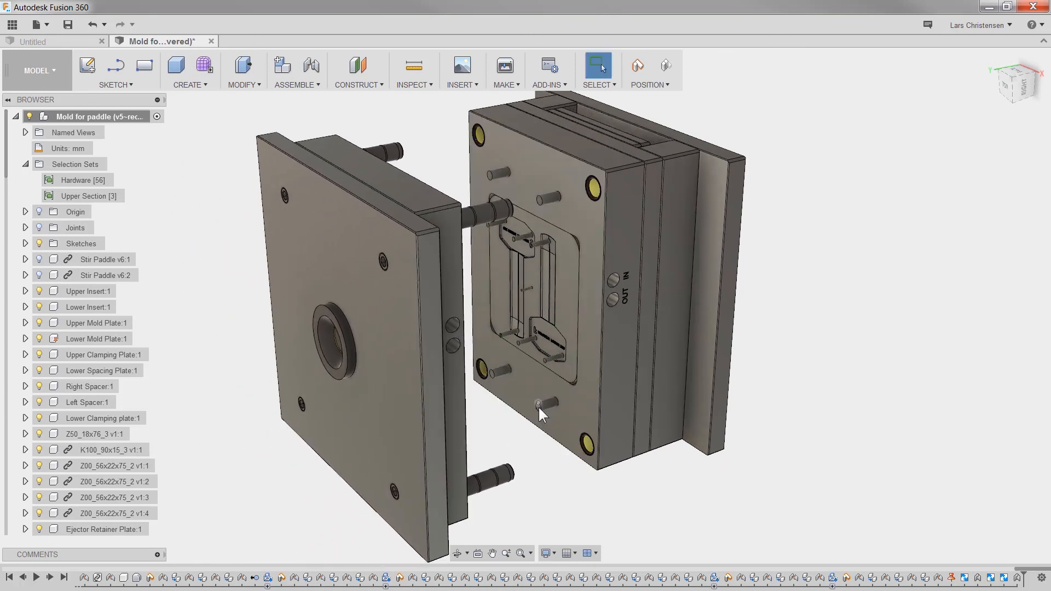
{"action": "left_click_drag", "start_coordinate": [427, 409], "coordinate": [611, 365]}
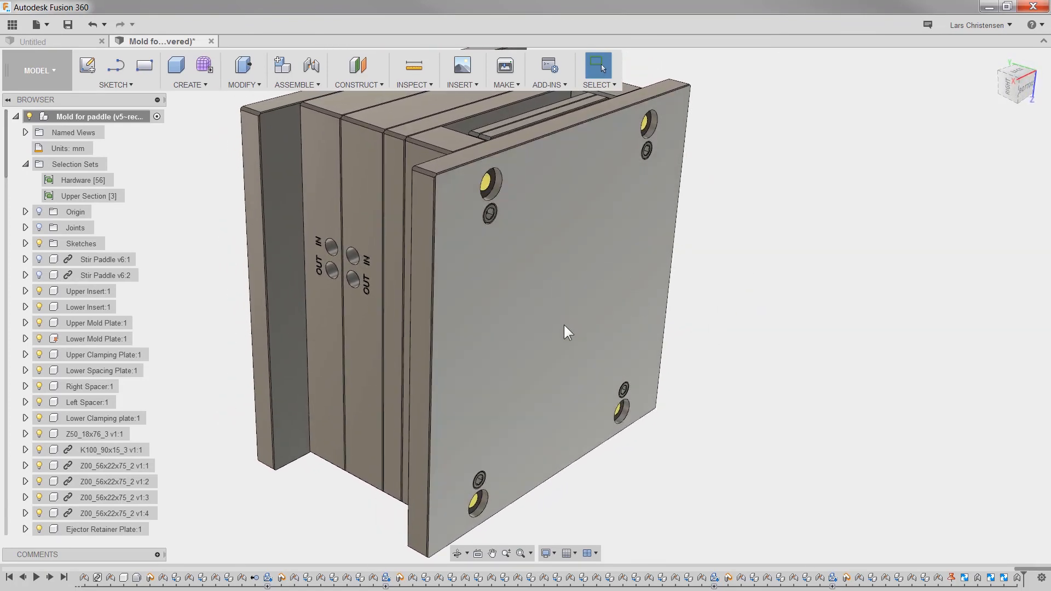
{"action": "middle_click_drag", "start_coordinate": [577, 301], "coordinate": [734, 323], "text": "shift"}
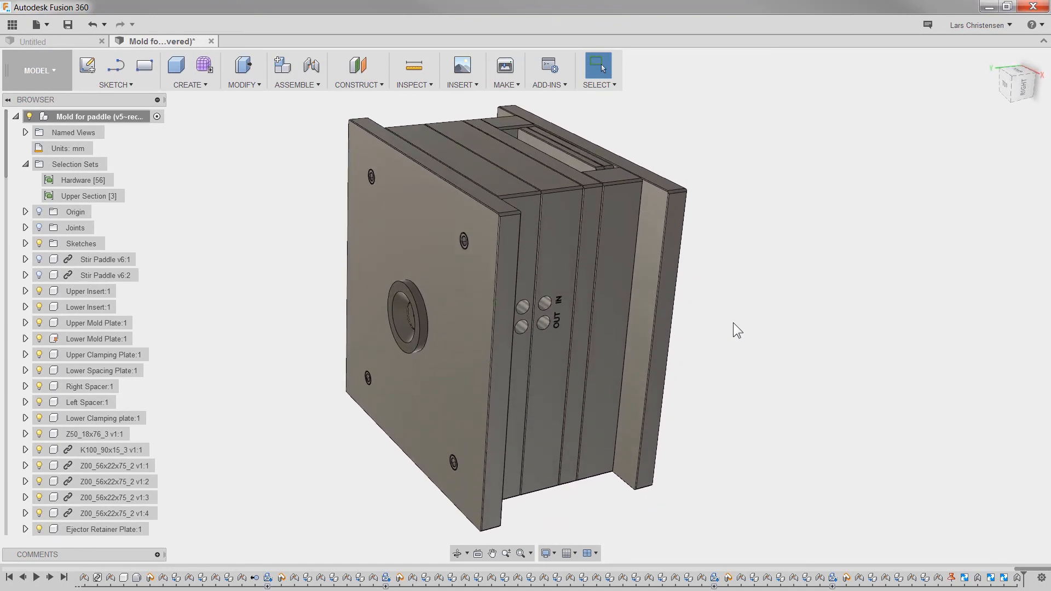
Save the design as a new version with the description "Finished Mold".
{"action": "left_click", "coordinate": [68, 24]}
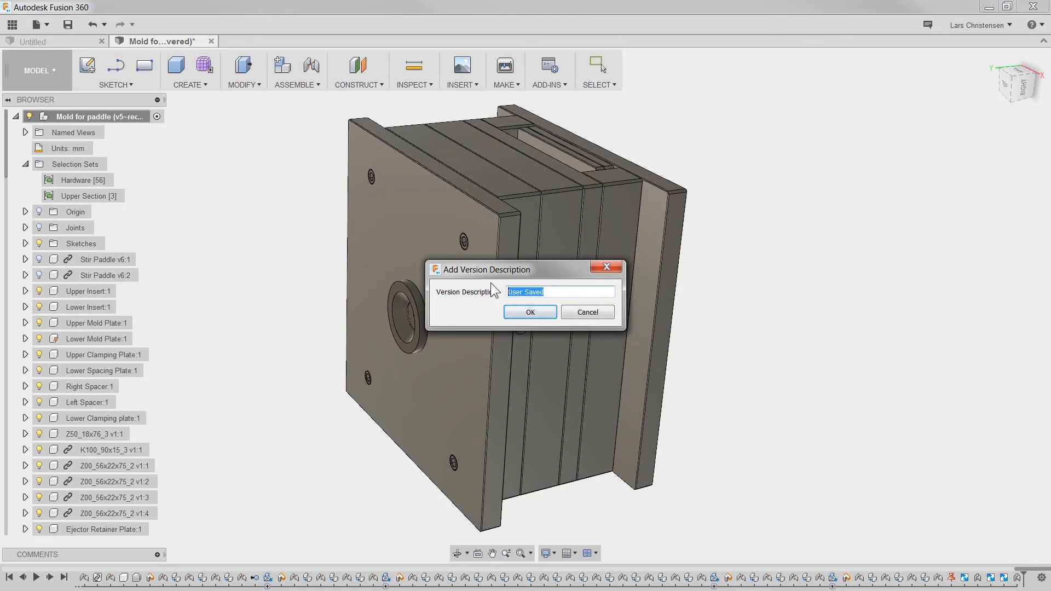
{"action": "type", "text": "Finished Mold"}
{"action": "left_click", "coordinate": [520, 315]}
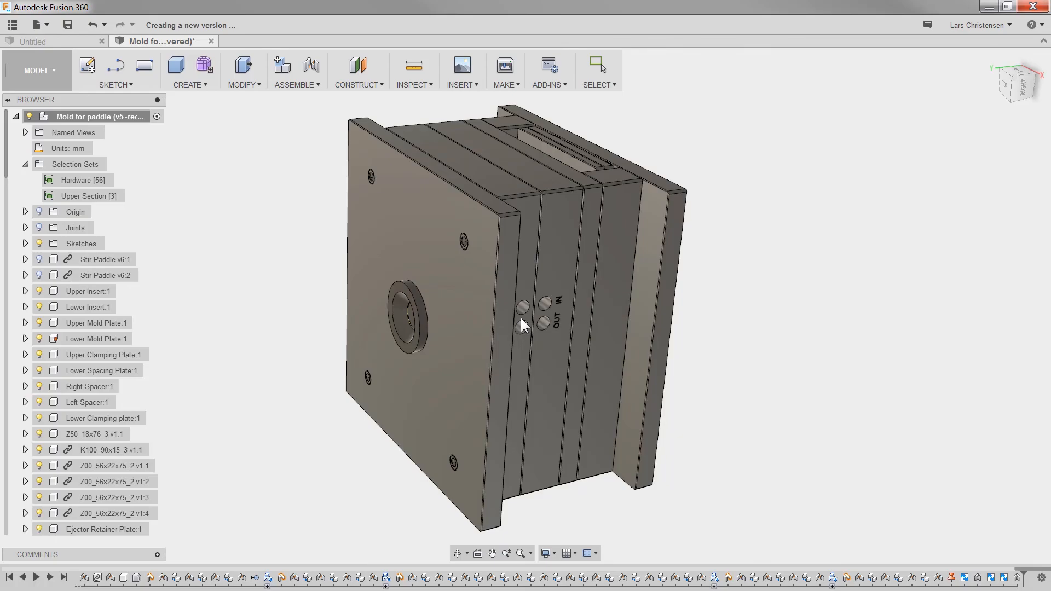